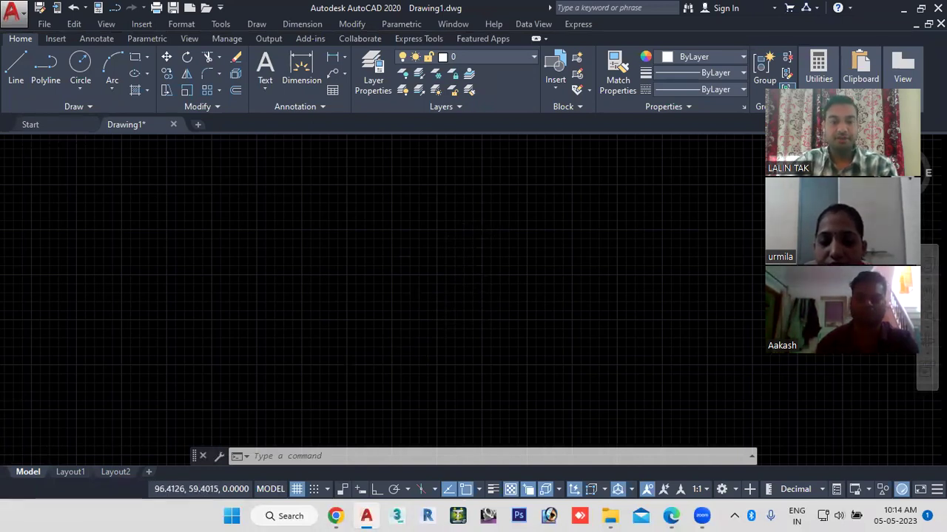
Configure the drawing units with decimal length type, precision 0, and millimeters as the insertion scale
scroll(466, 242, up, 3)
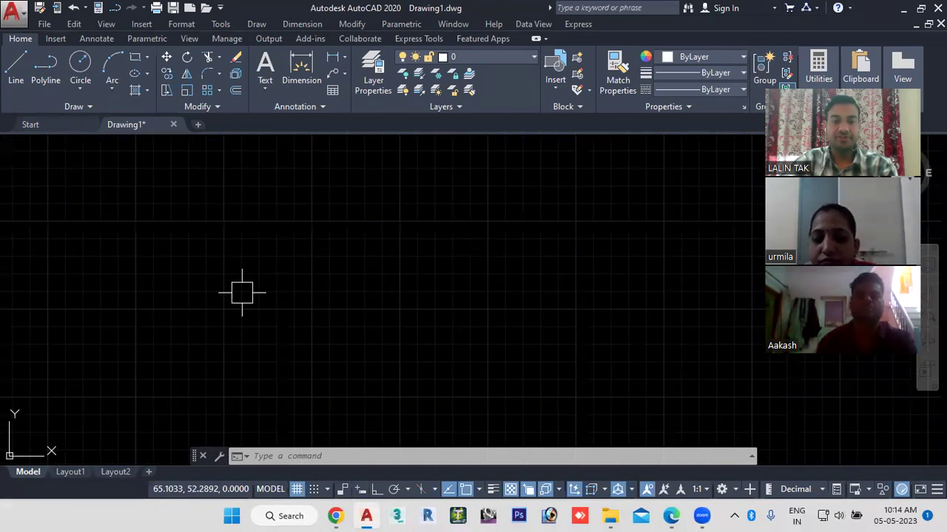
click(302, 457)
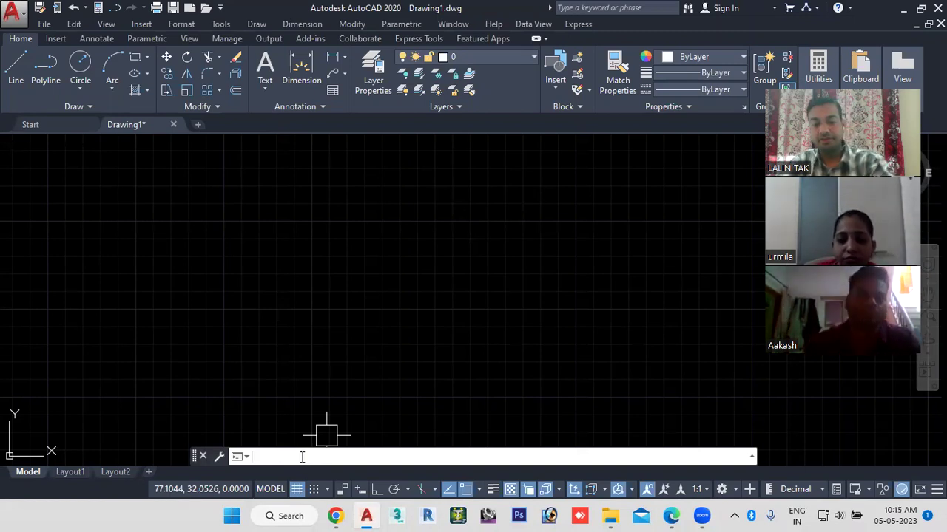
text(un)
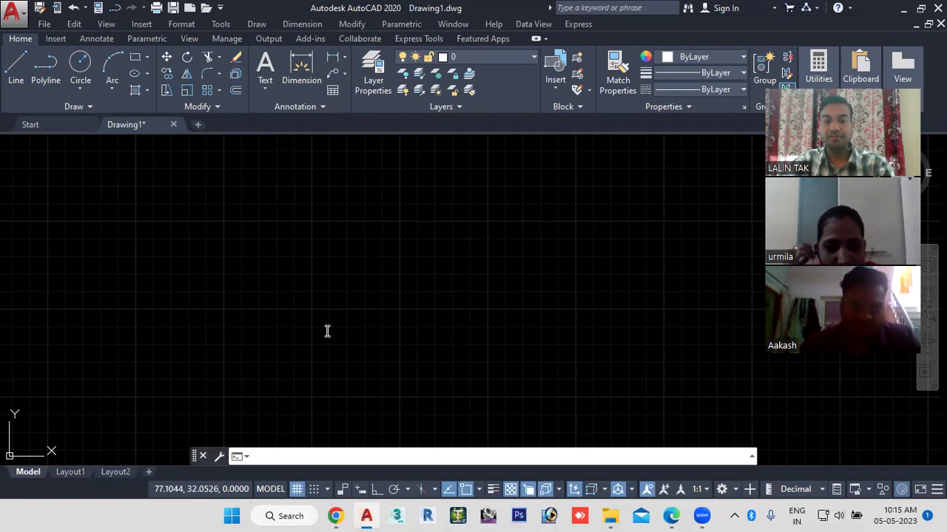
key(Return)
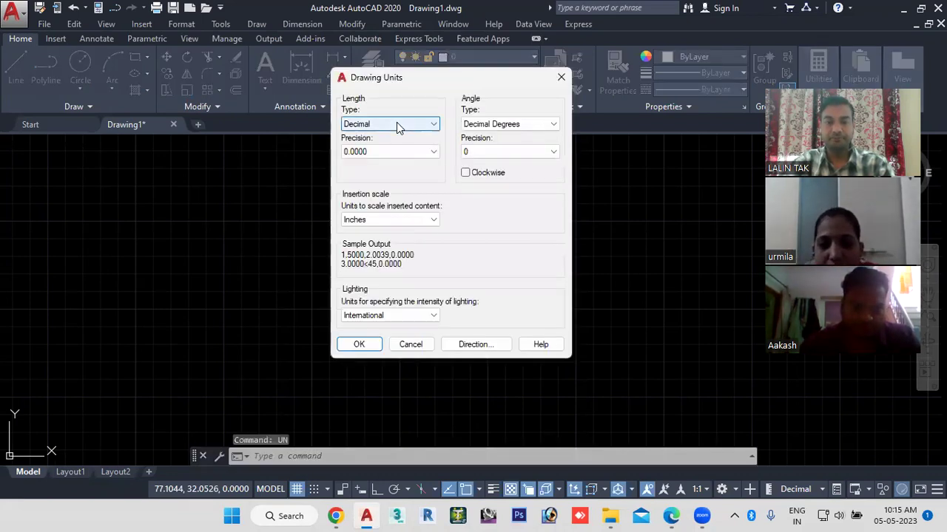
click(416, 130)
click(366, 146)
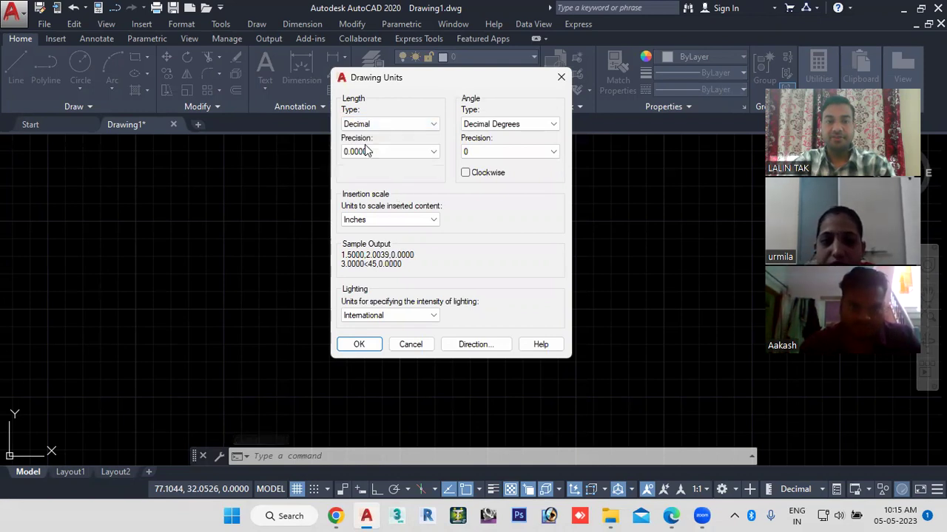
click(387, 152)
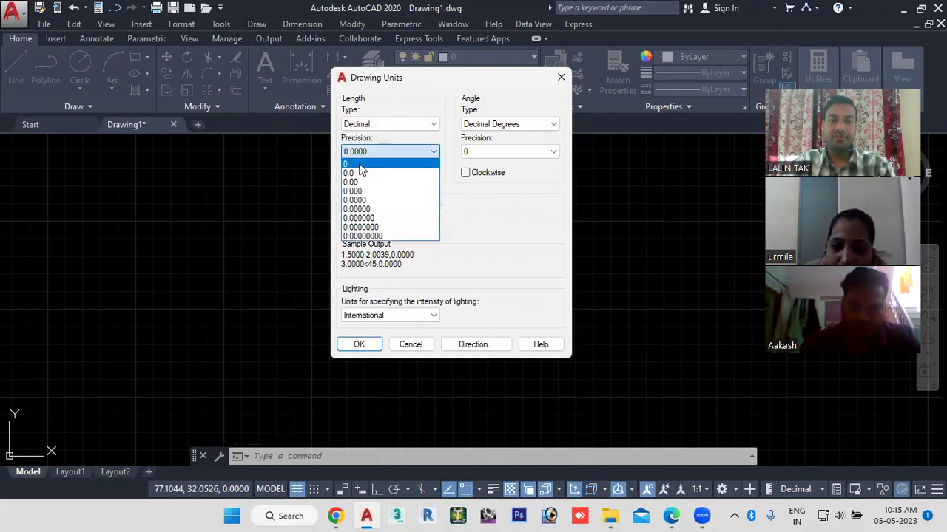
click(361, 164)
click(384, 220)
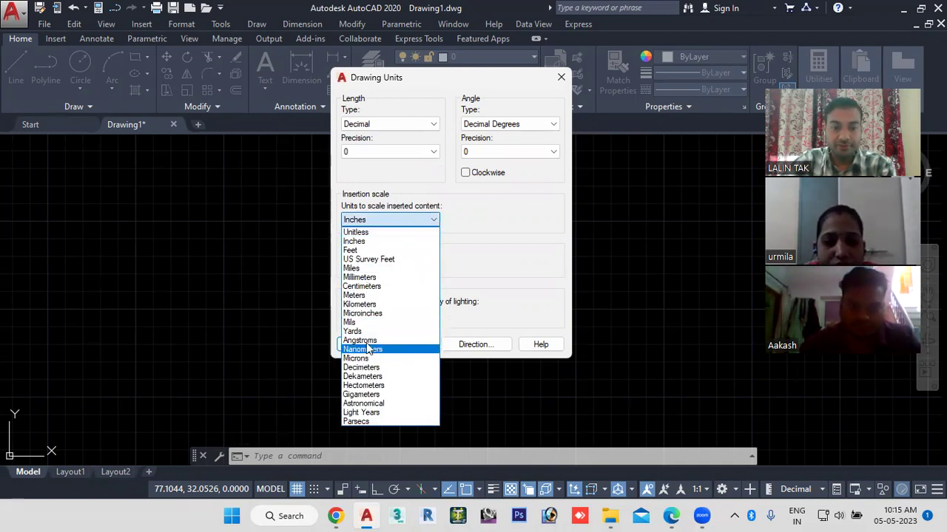
click(369, 277)
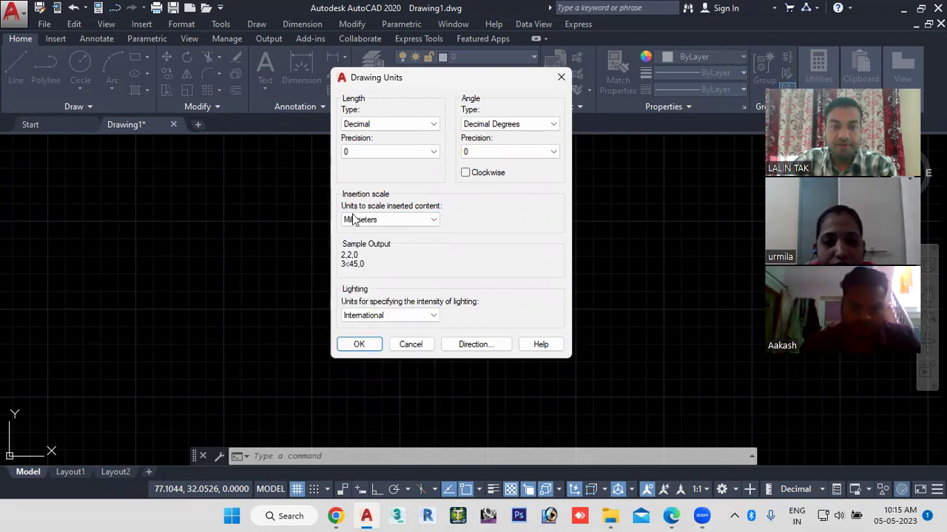
click(360, 343)
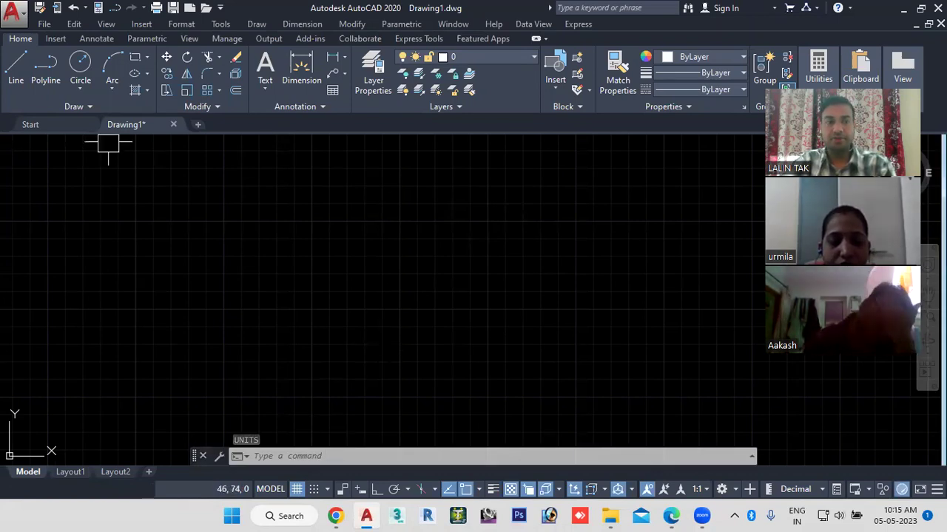
Turn on dynamic input during a trial line and cancel the line
click(18, 62)
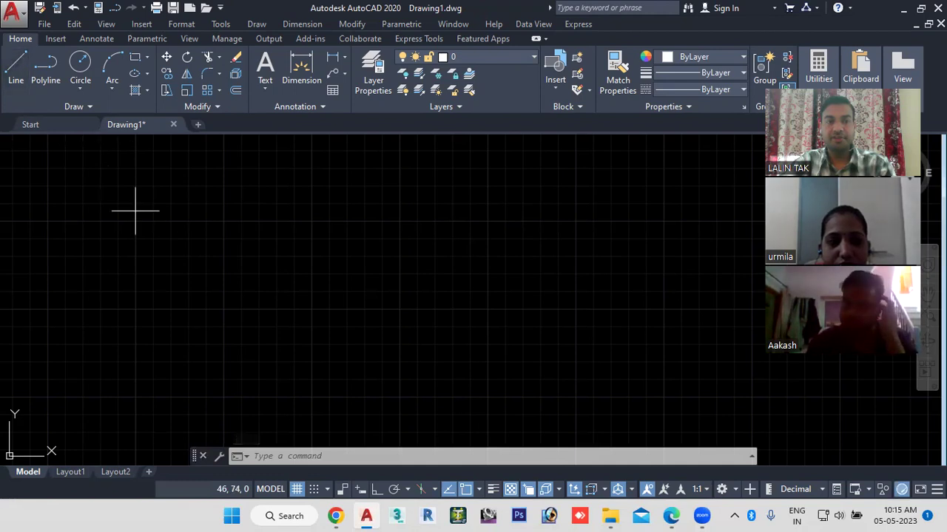
click(307, 279)
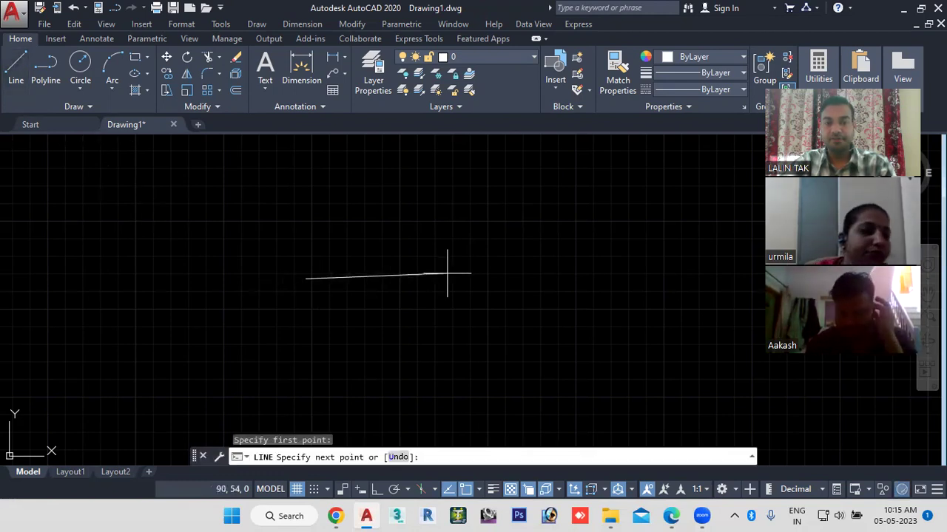
click(360, 490)
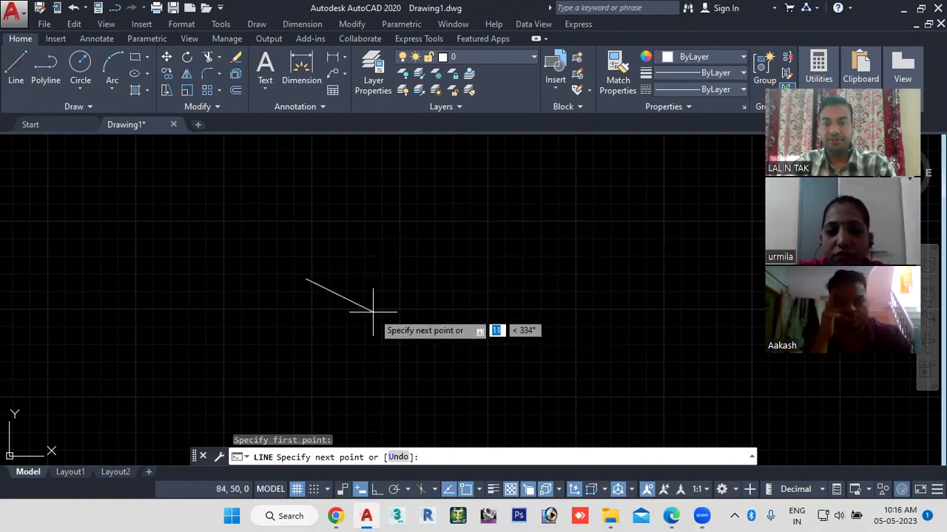
key(Escape)
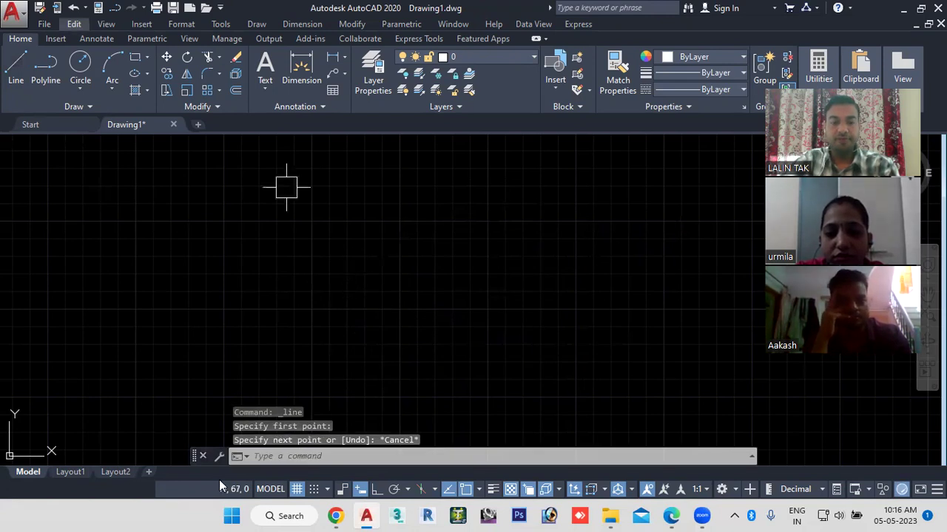
Modify the Standard dimension style's primary units to use the Decimal format with a linear precision of 0
click(278, 460)
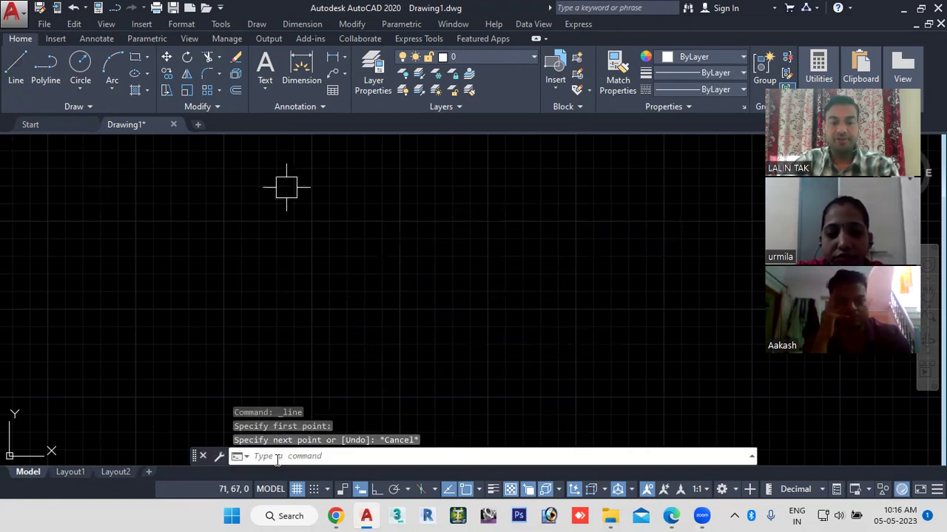
text(d)
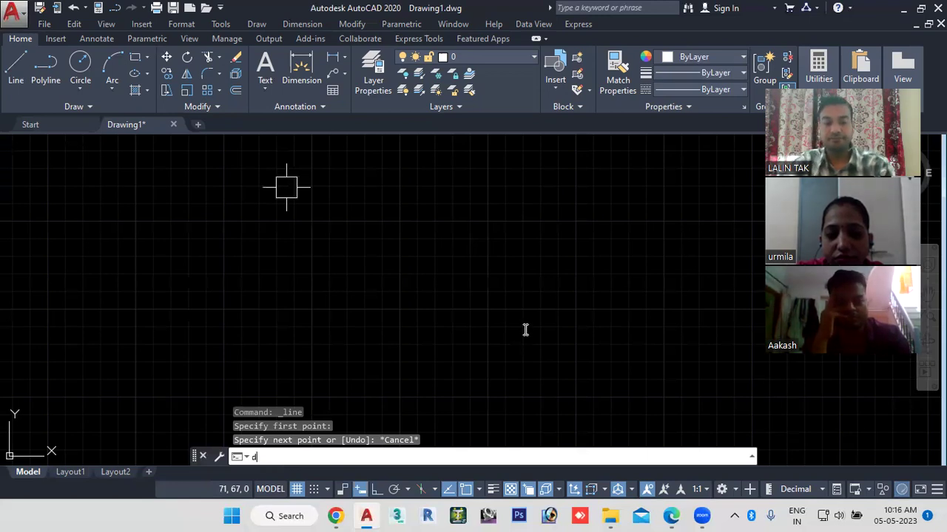
key(Return)
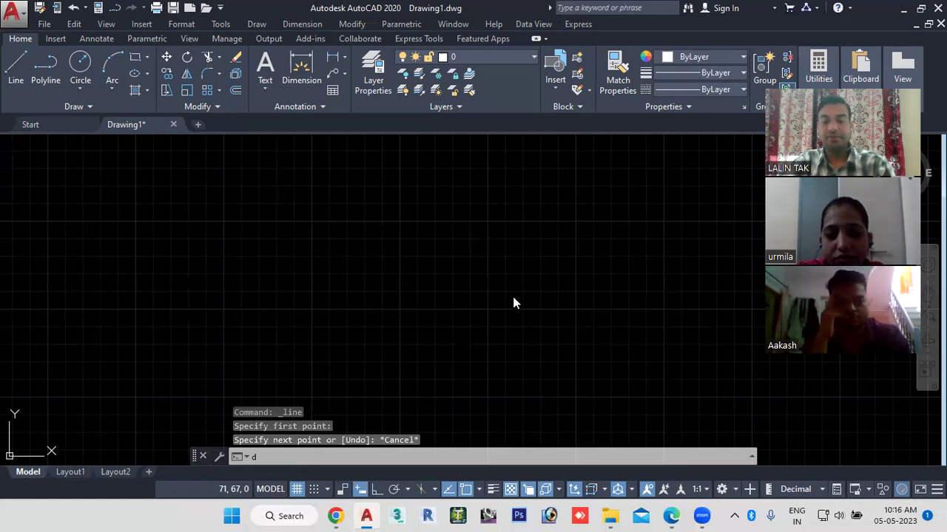
key(Return)
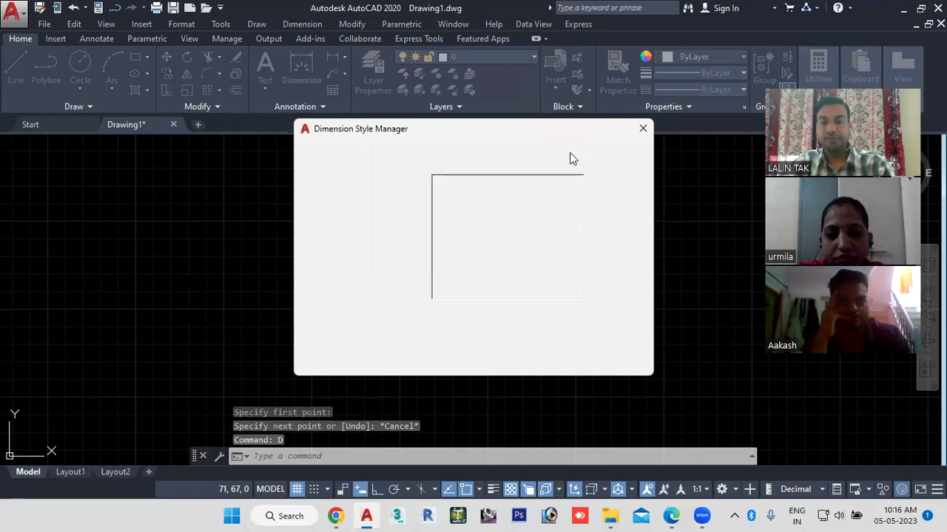
click(619, 226)
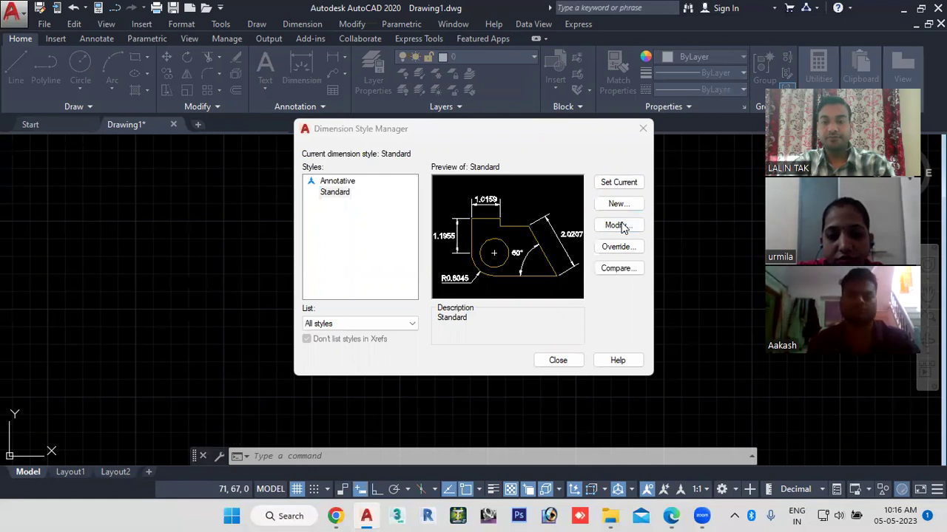
click(551, 81)
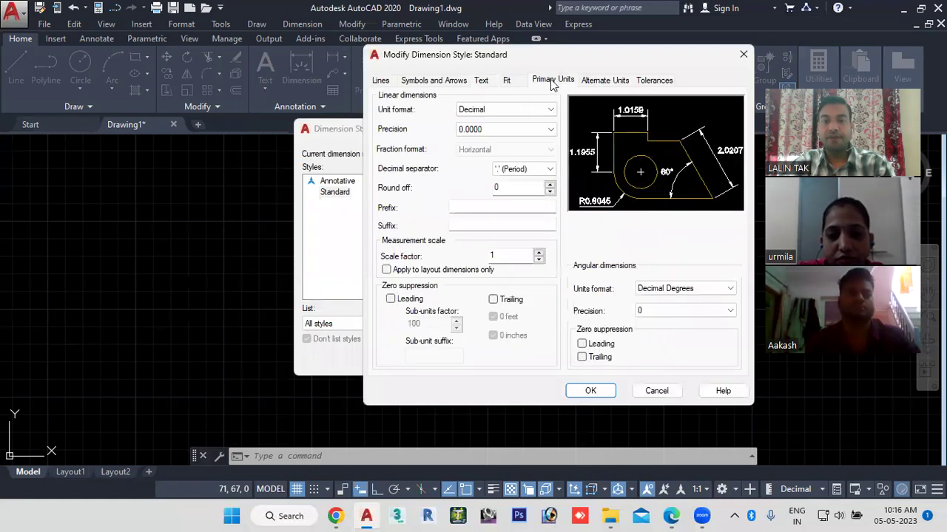
click(523, 109)
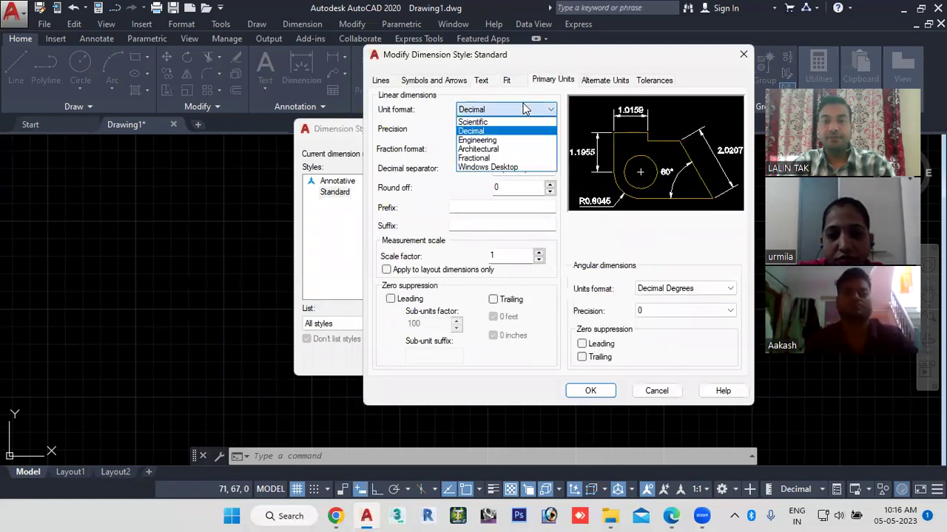
click(482, 131)
click(485, 130)
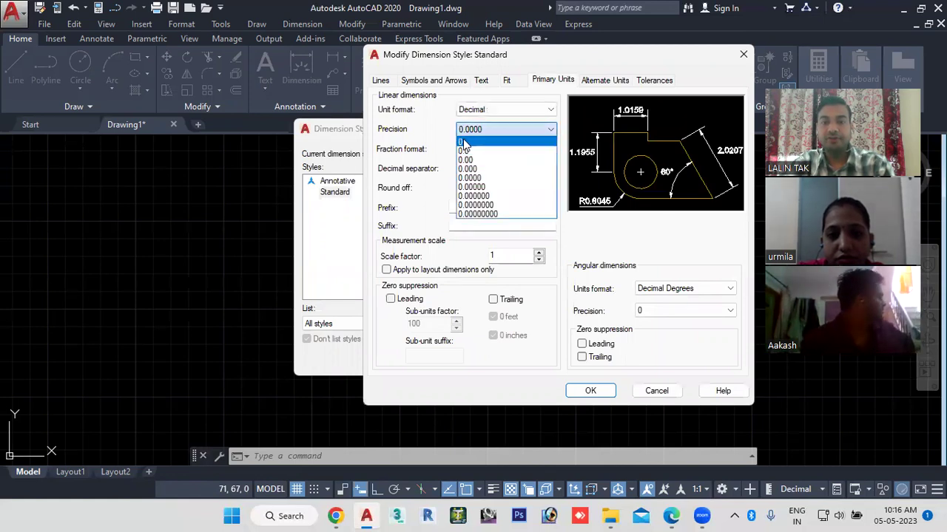
click(463, 144)
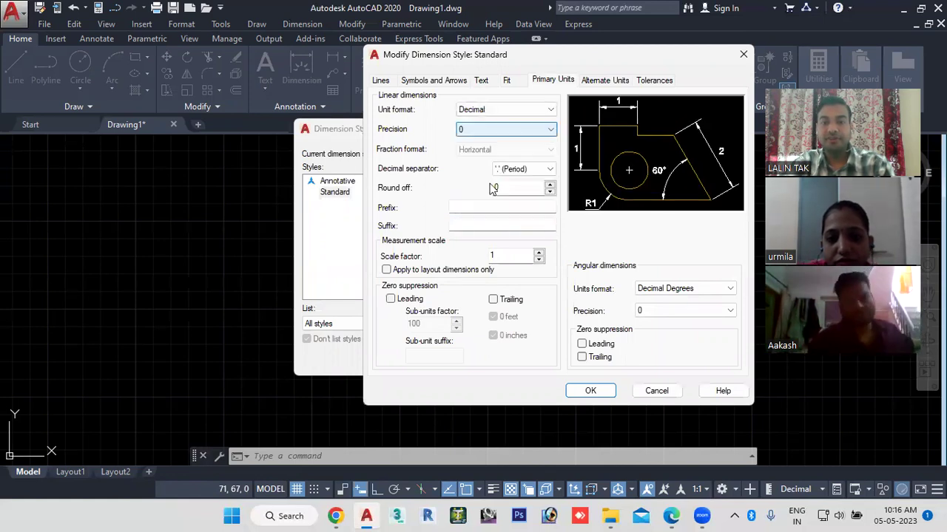
click(590, 391)
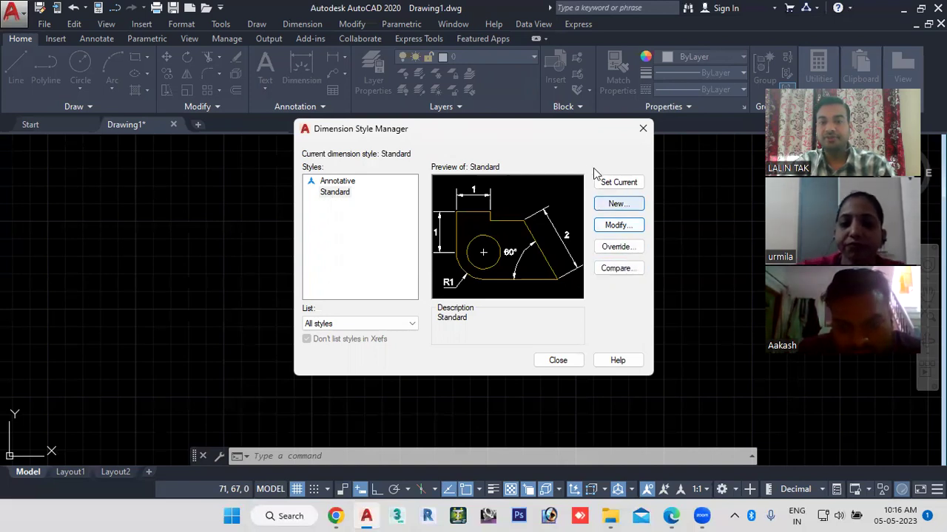
Reopen the Standard dimension style for modification and set its first and second arrowheads to Architectural tick
click(326, 196)
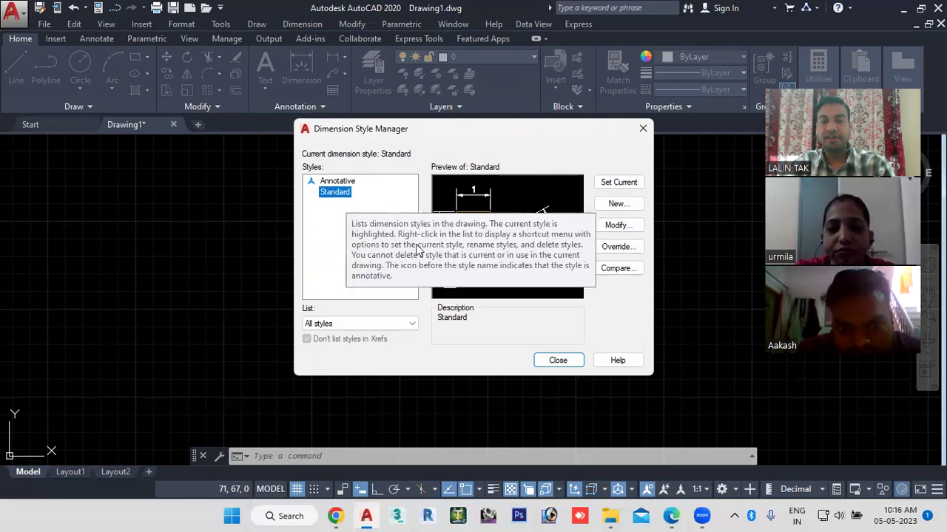
click(614, 224)
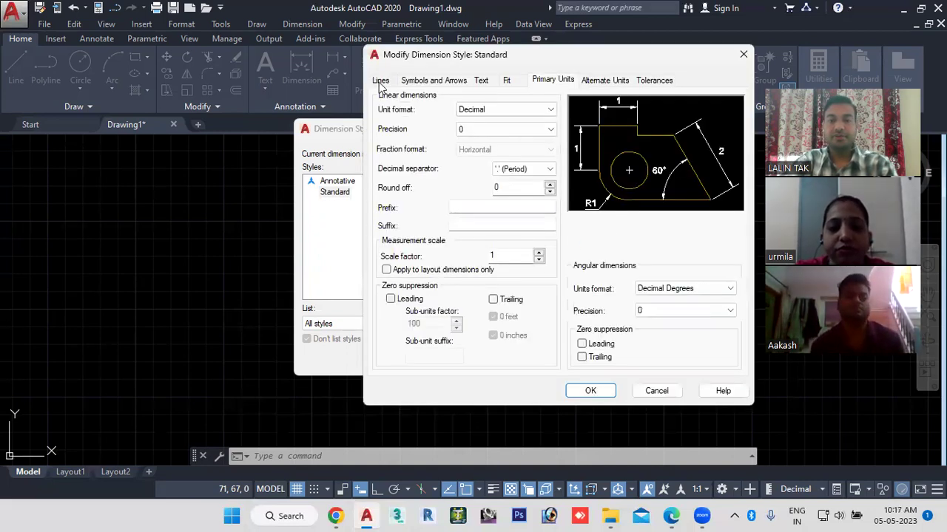
click(380, 81)
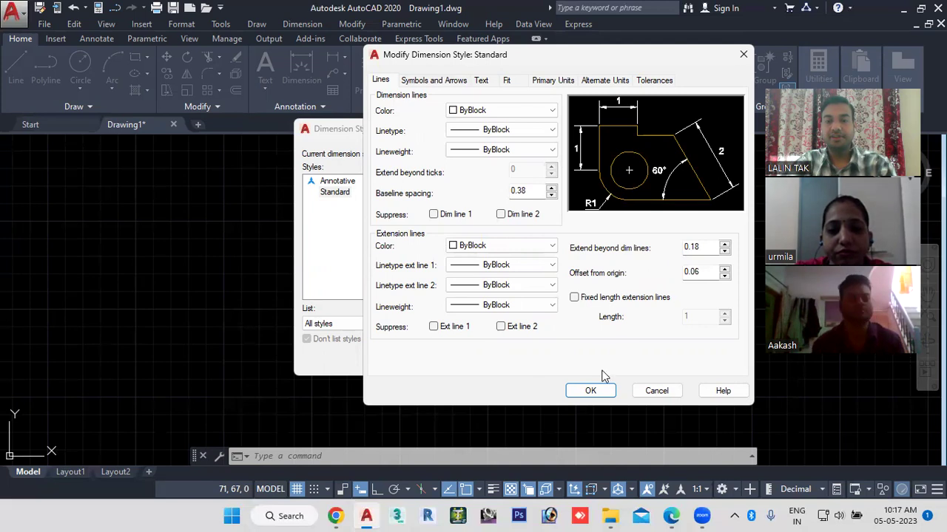
click(433, 80)
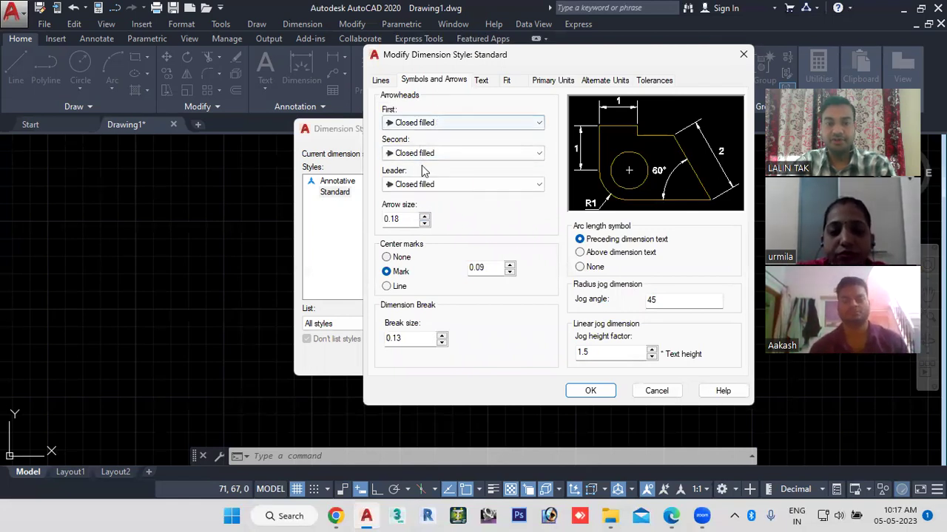
click(526, 123)
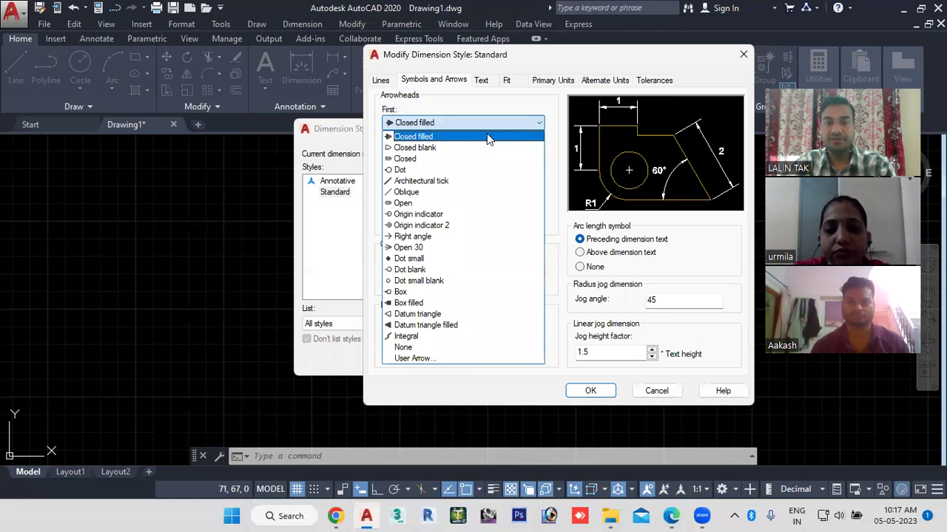
click(488, 136)
click(537, 126)
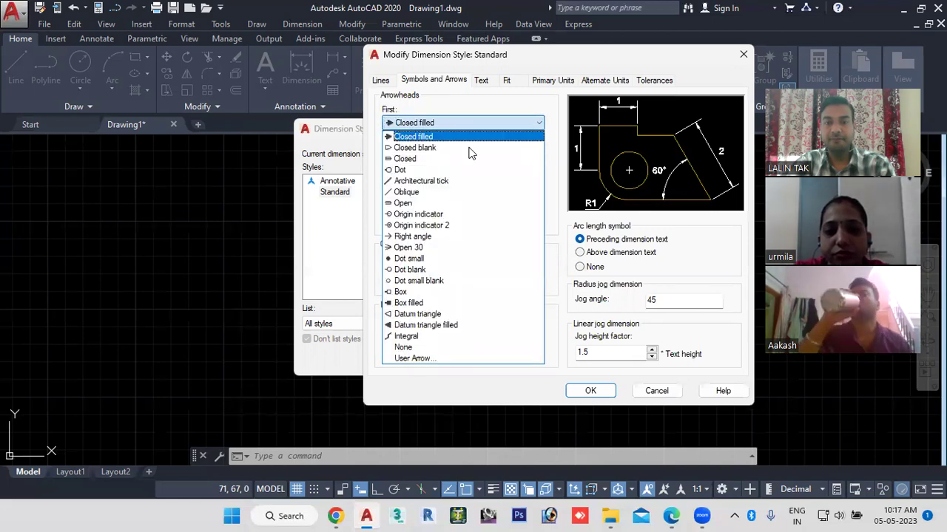
click(421, 169)
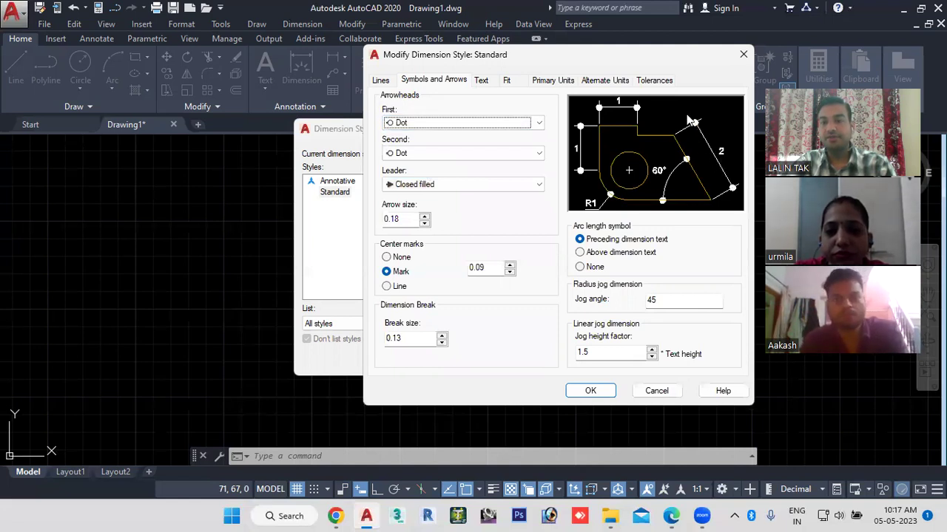
click(536, 126)
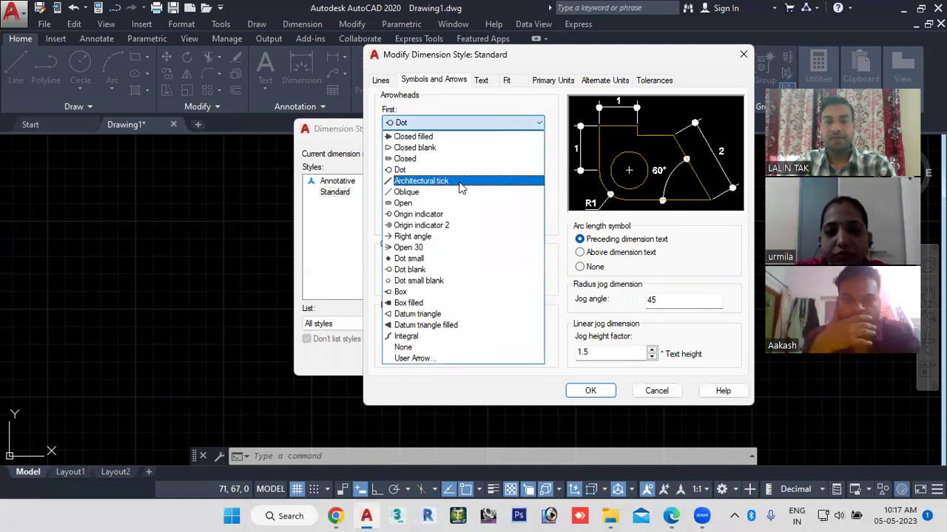
click(421, 180)
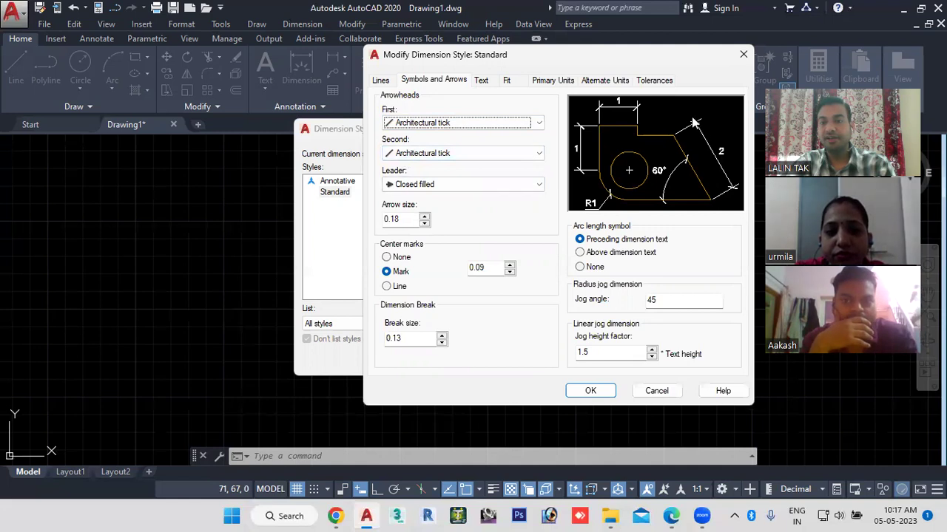
Review the line settings and leader arrowhead options, and set the first and second arrowheads to Closed filled
click(380, 80)
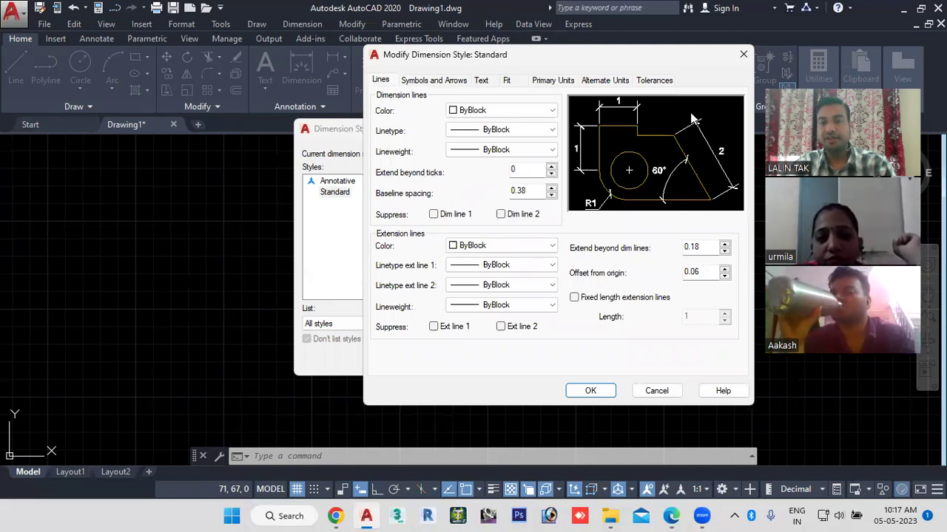
click(436, 82)
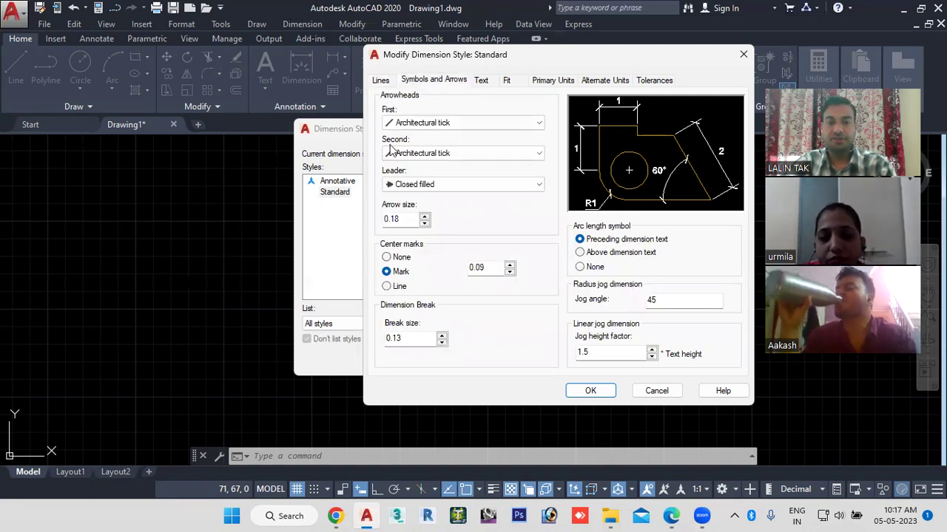
click(427, 185)
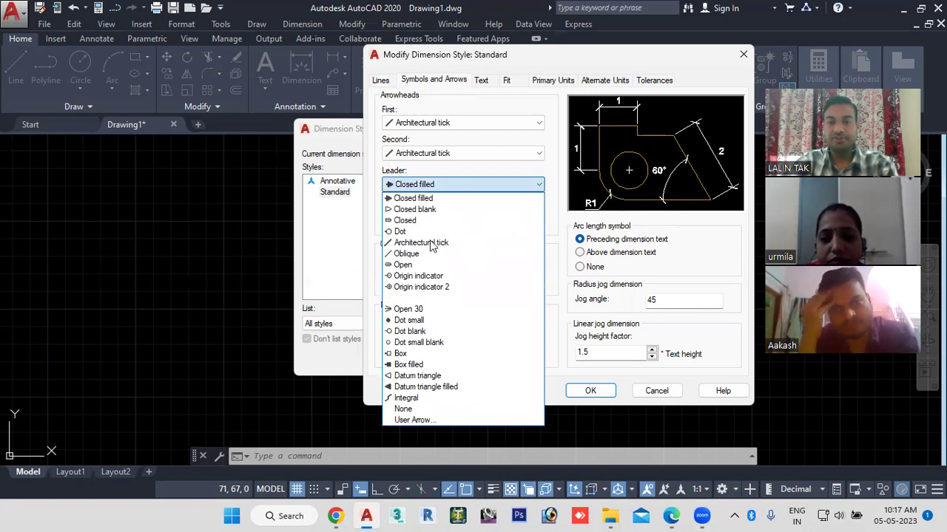
click(484, 184)
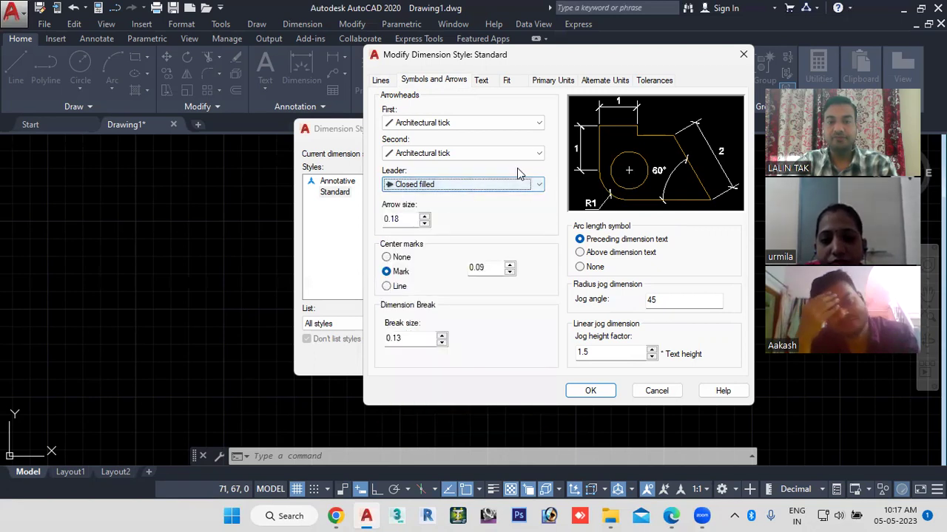
click(537, 124)
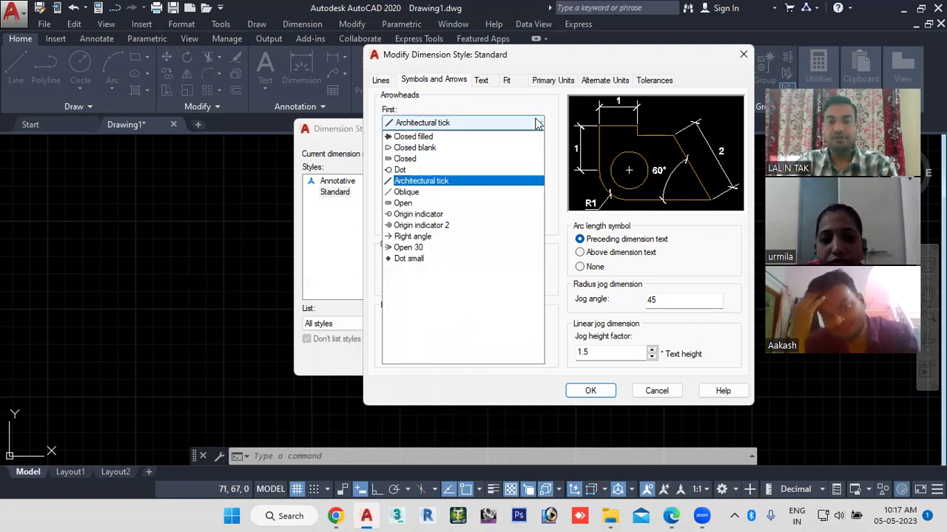
click(409, 139)
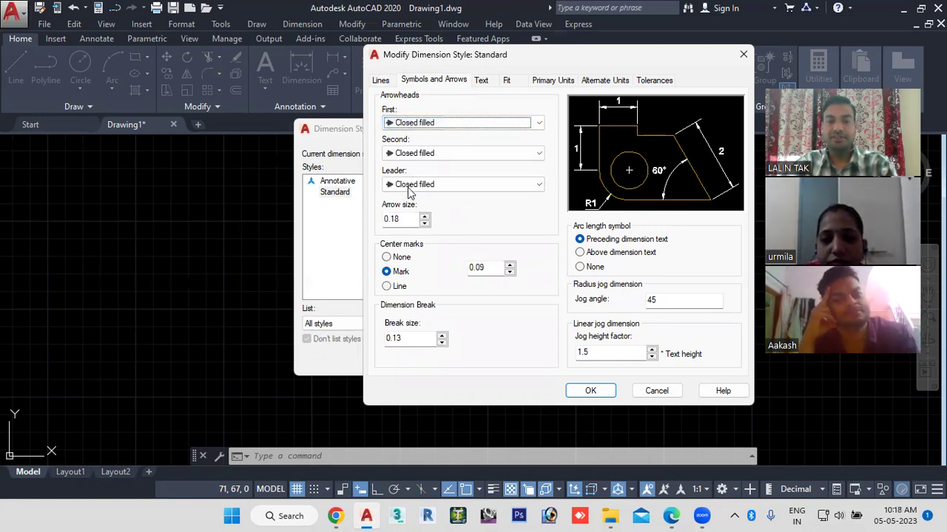
Set the arrow size to 3 and the text height to 3, and save the Standard dimension style
double_click(404, 220)
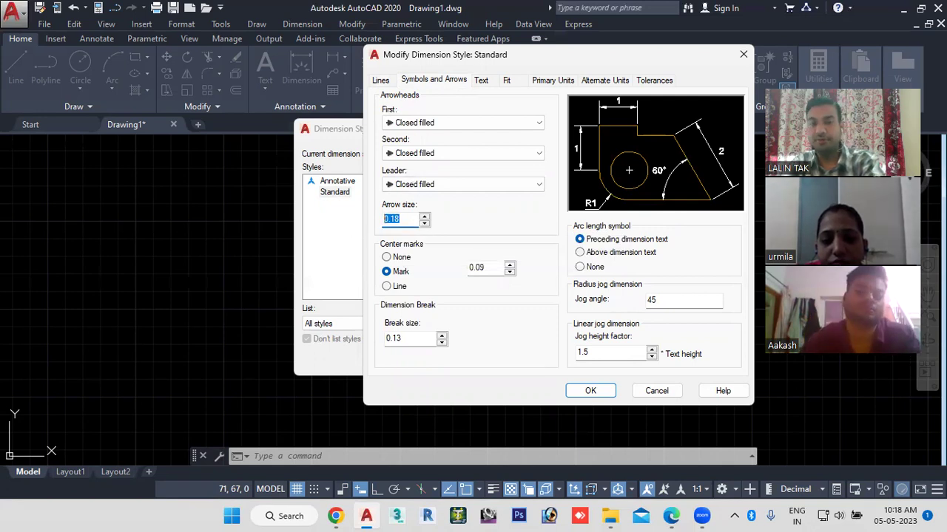
text(3)
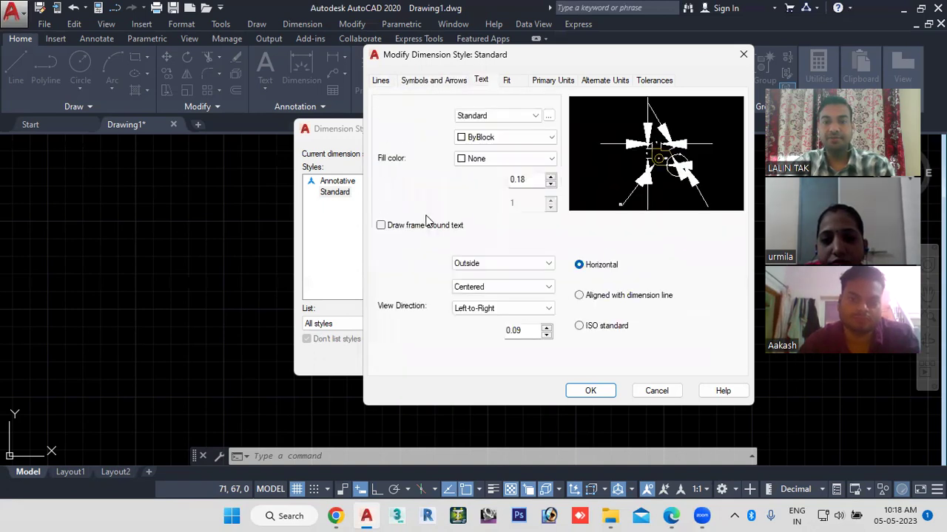
text(3)
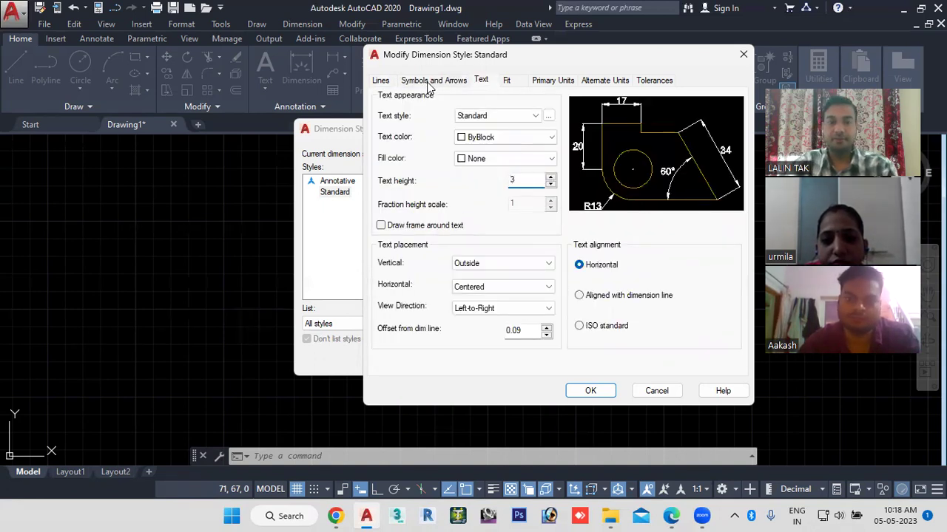
click(429, 81)
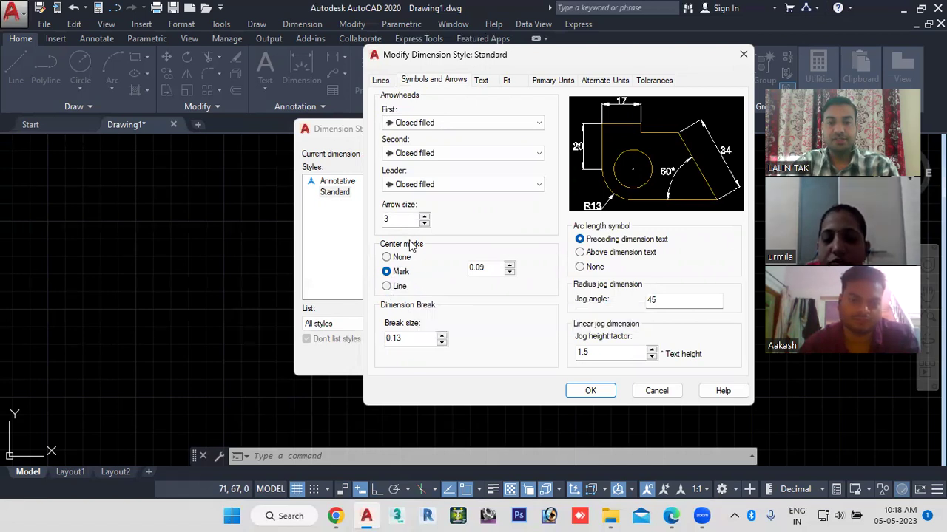
click(591, 391)
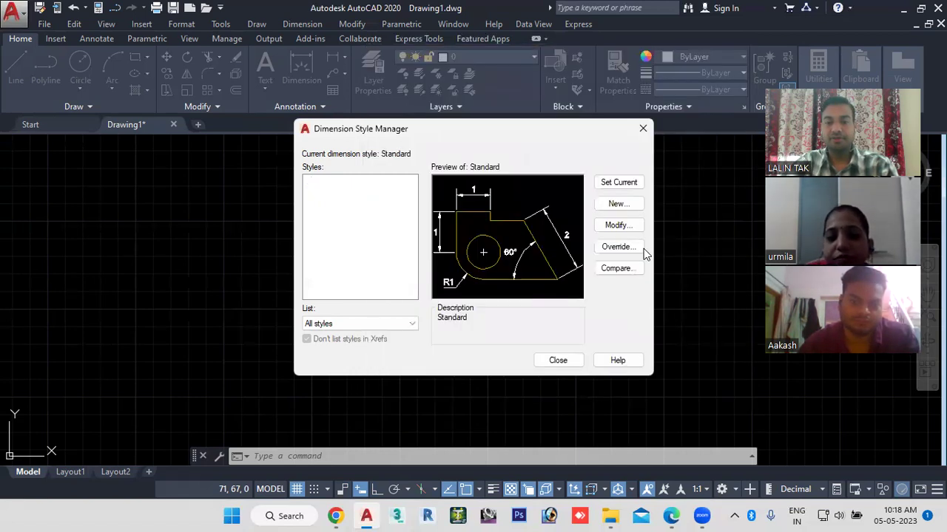
click(559, 360)
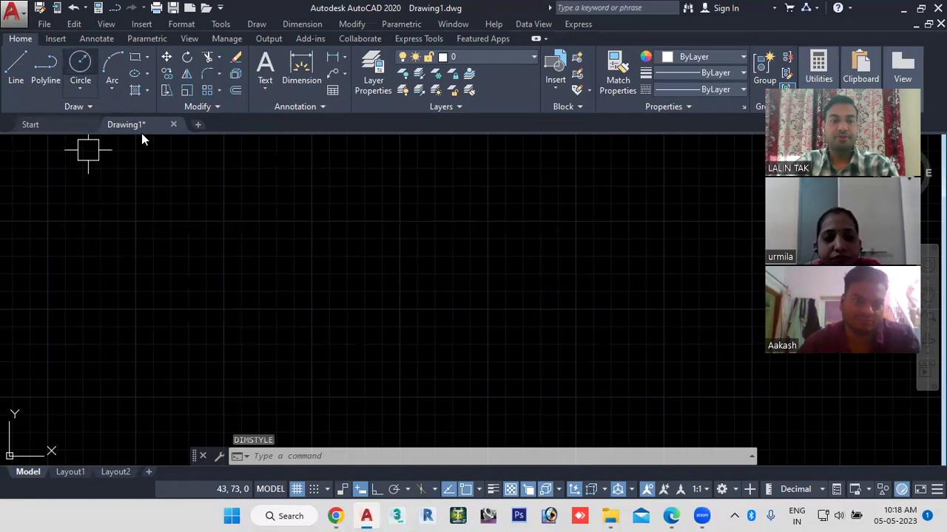
Draw a circle freehand in the empty drawing area
click(80, 63)
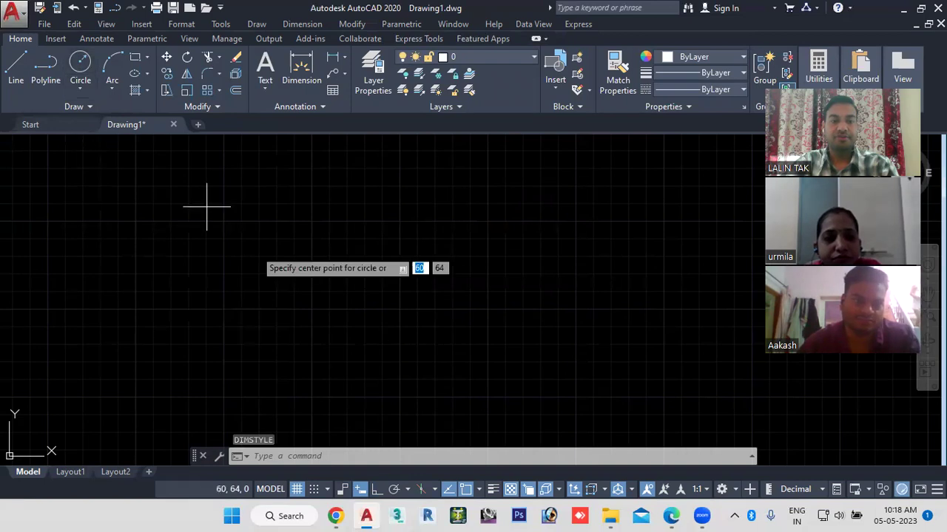
click(243, 272)
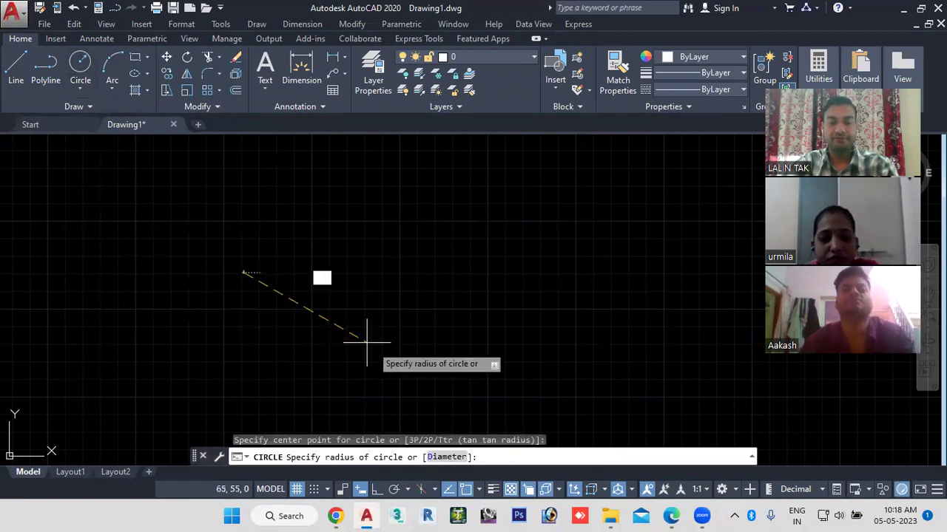
click(359, 295)
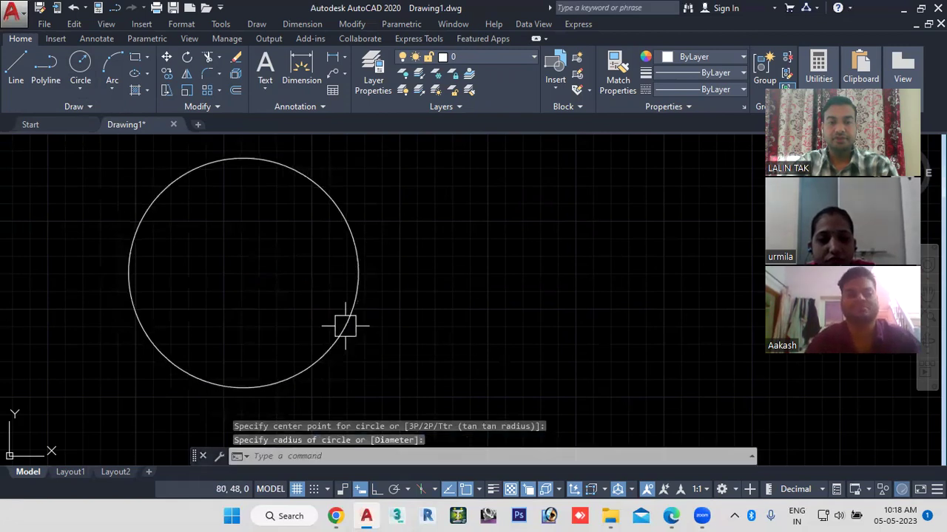
middle_drag(312, 267, 500, 269)
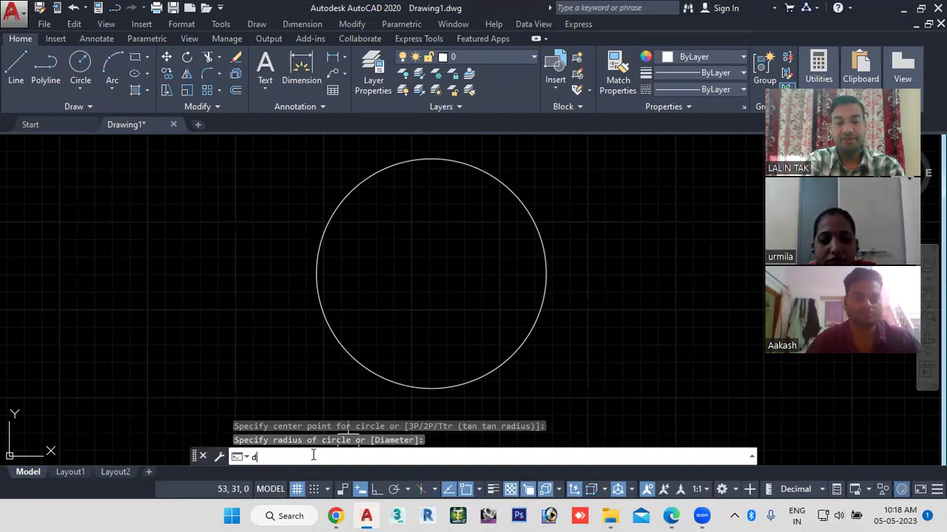
Add a center mark to the circle with the DIMCENTER command and inspect it up close
text(ce)
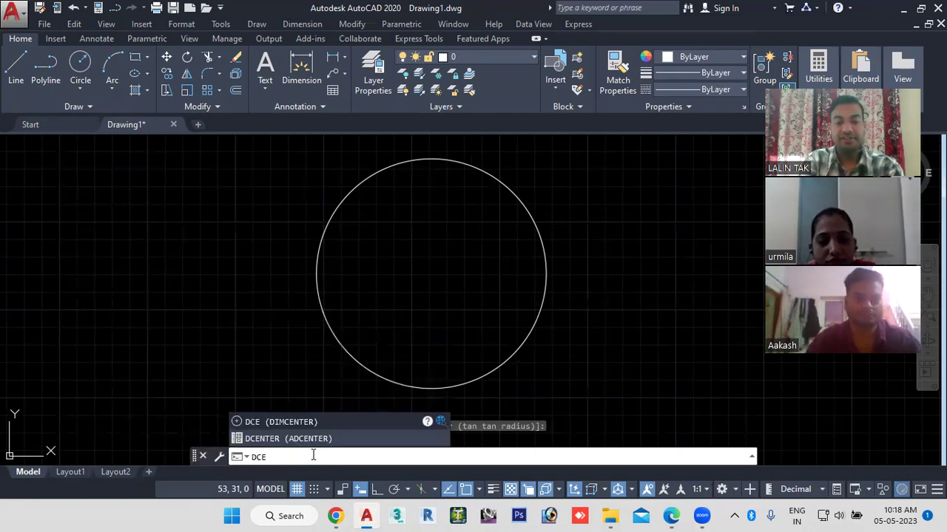
key(Return)
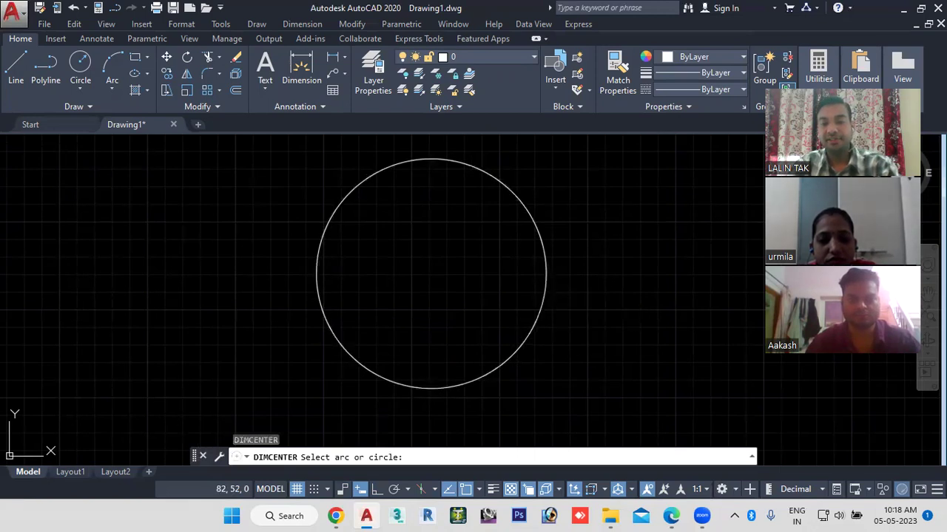
click(546, 295)
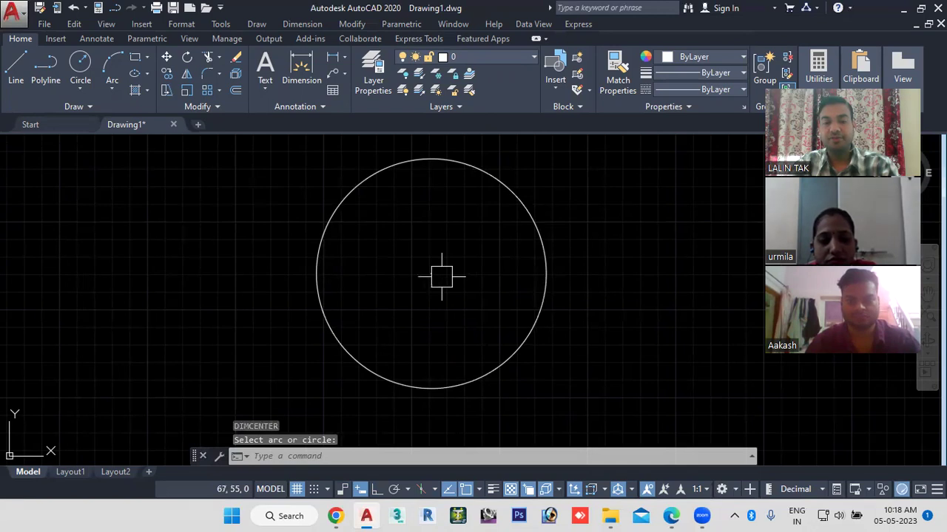
scroll(446, 300, up, 2)
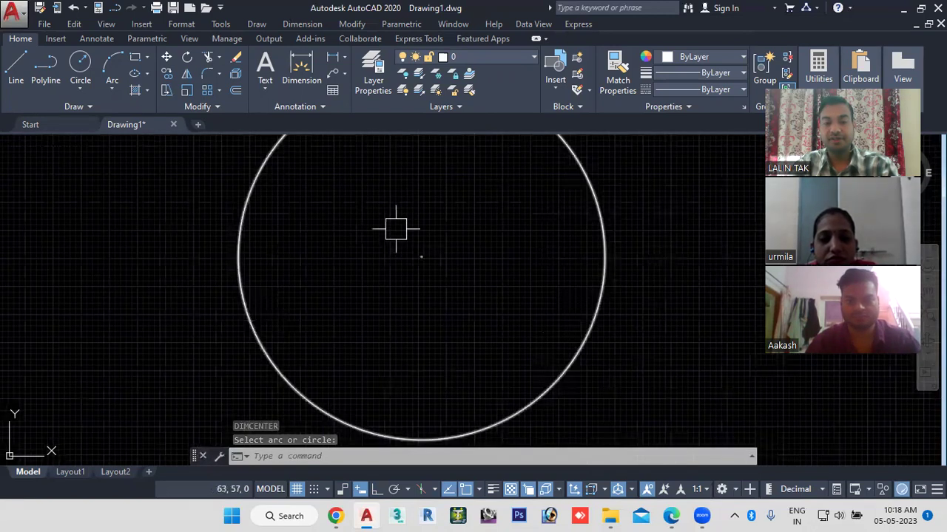
scroll(429, 236, up, 8)
scroll(434, 268, down, 6)
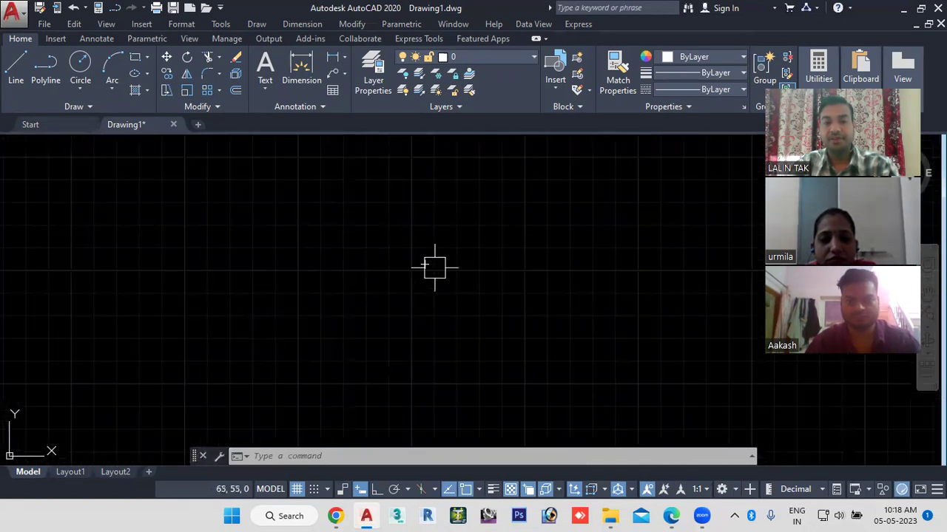
scroll(433, 272, down, 6)
Modify the Standard dimension style again to set the center mark size to 1, and save it
click(354, 455)
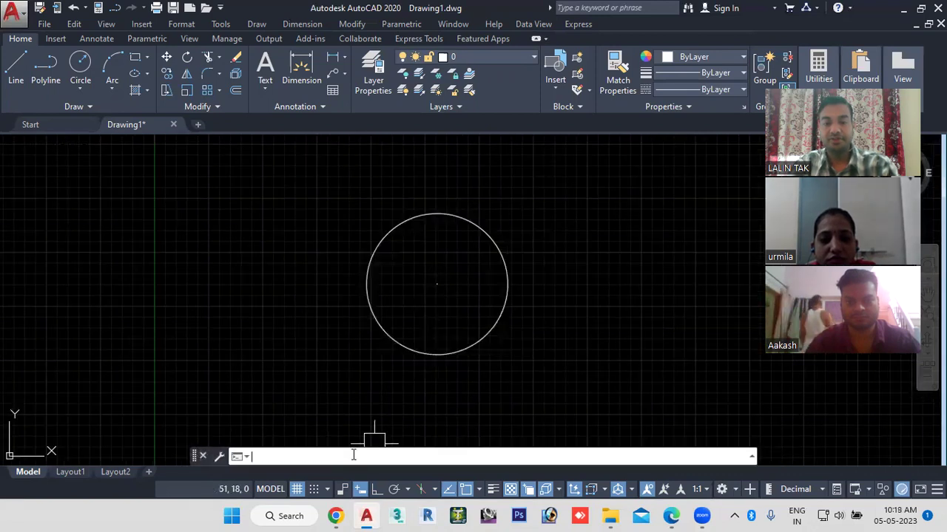
key(BackSpace)
text(d)
key(Return)
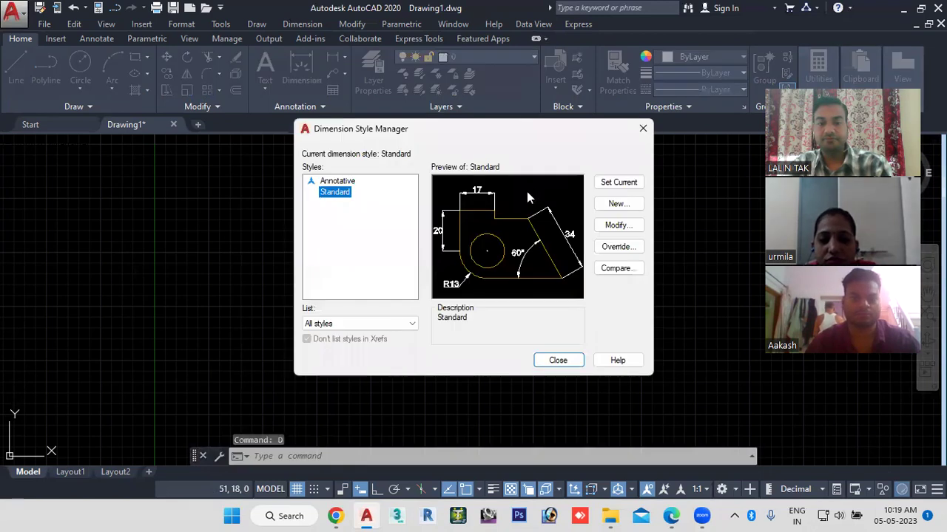
click(612, 226)
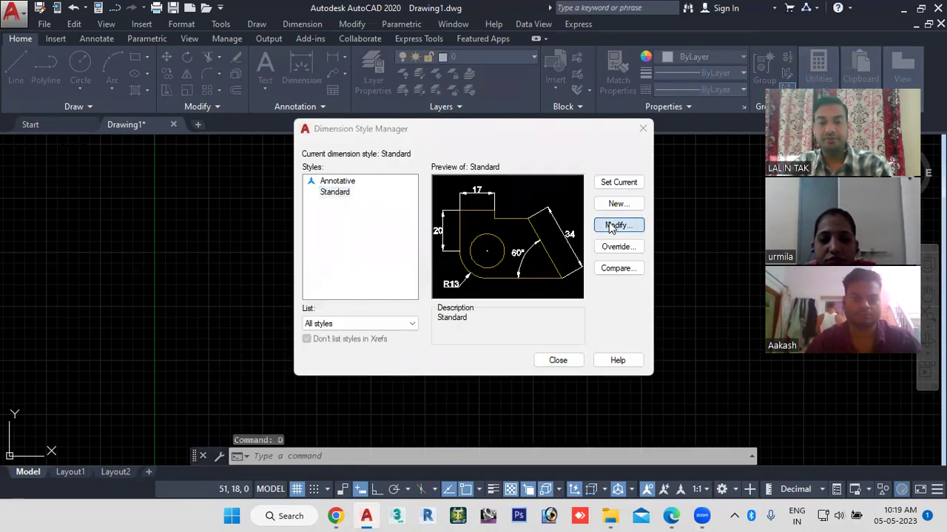
click(601, 230)
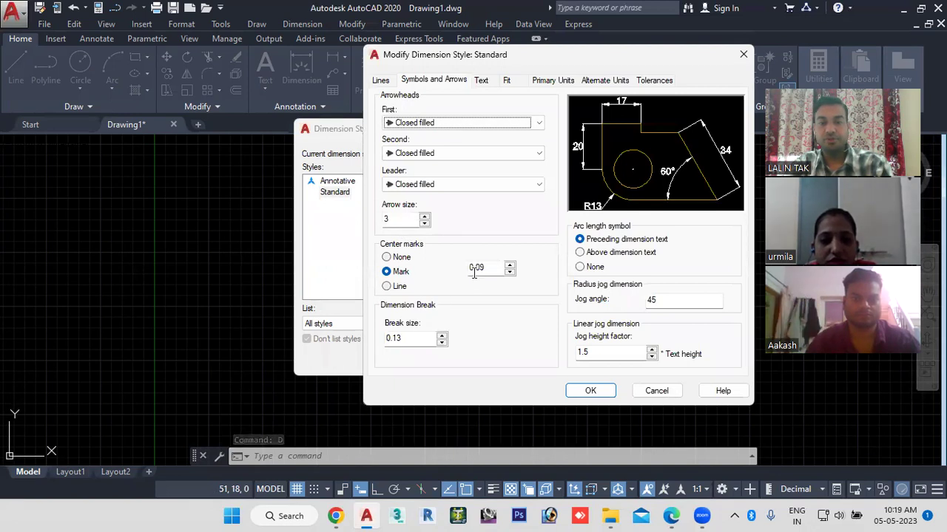
drag(495, 267, 441, 276)
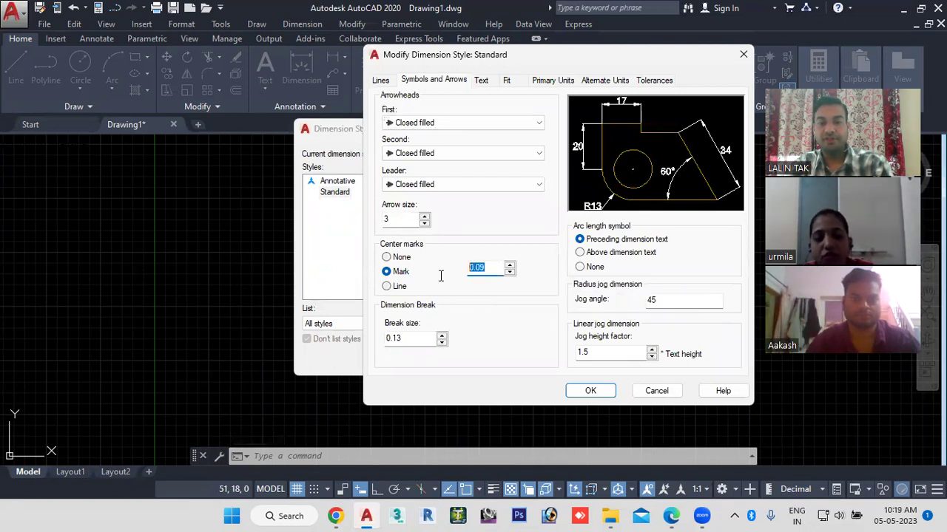
click(497, 266)
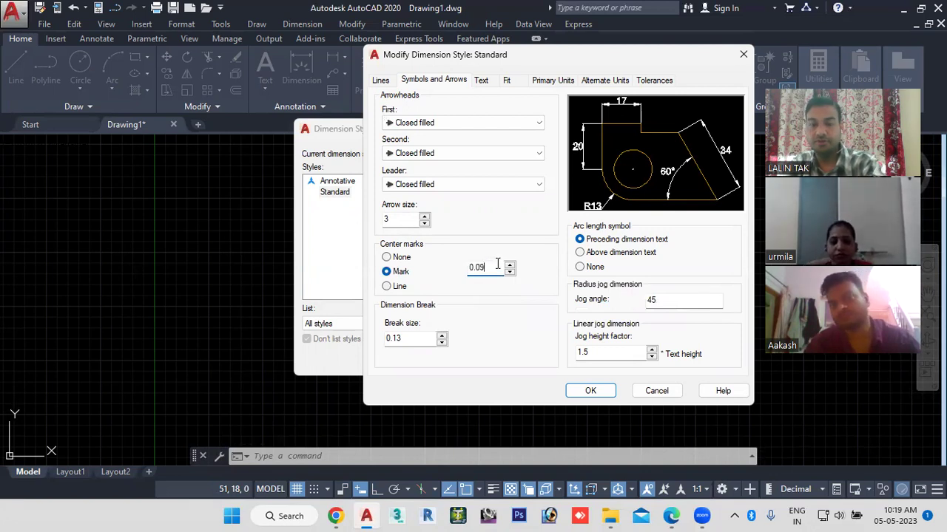
key(BackSpace)
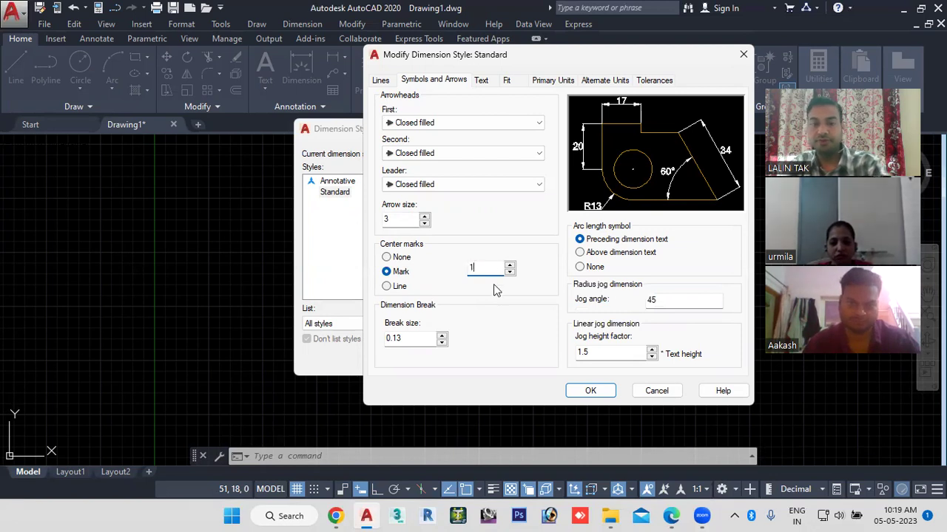
click(611, 386)
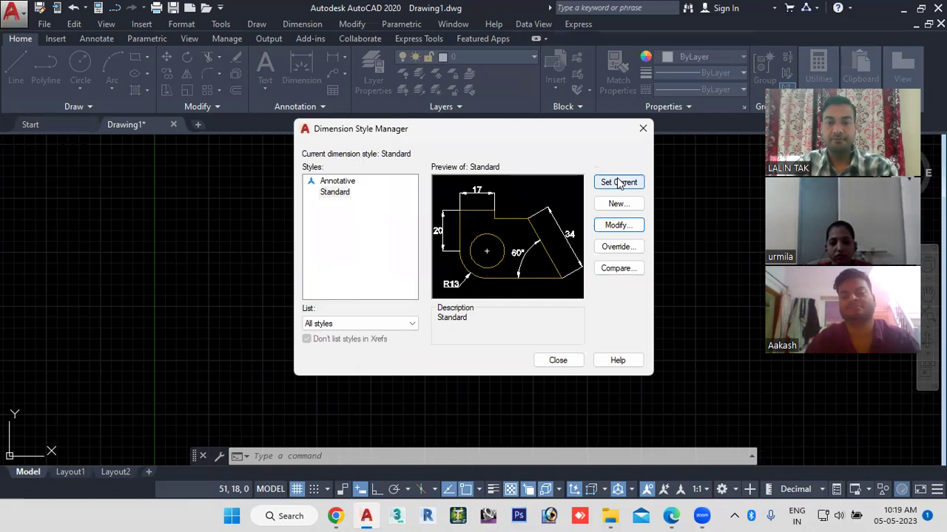
click(558, 361)
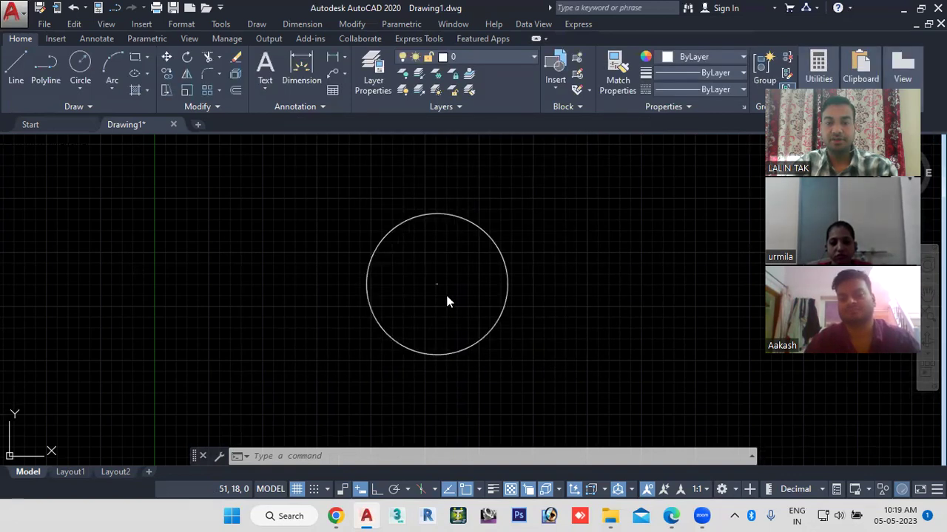
Erase the circle's tiny center mark and add a new one with the DIMCENTER command
click(415, 265)
click(468, 301)
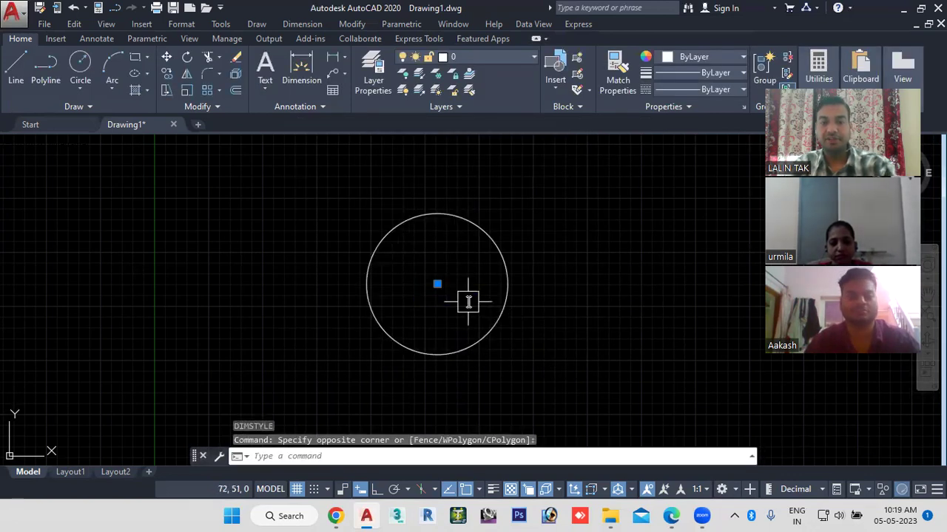
key(Delete)
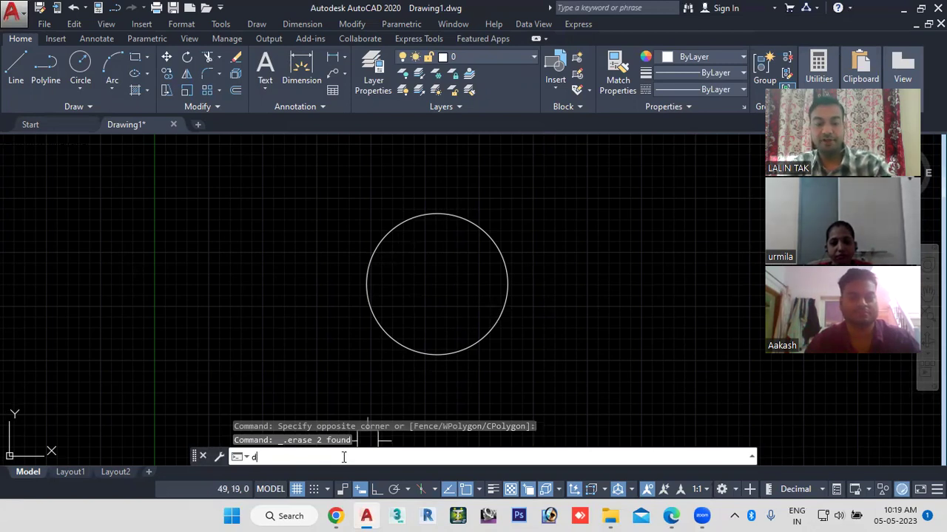
text(ce)
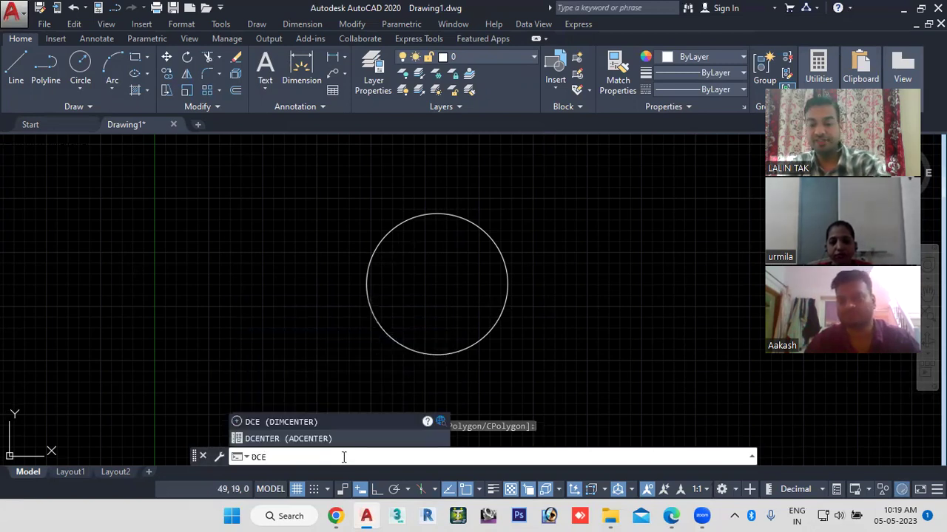
key(Return)
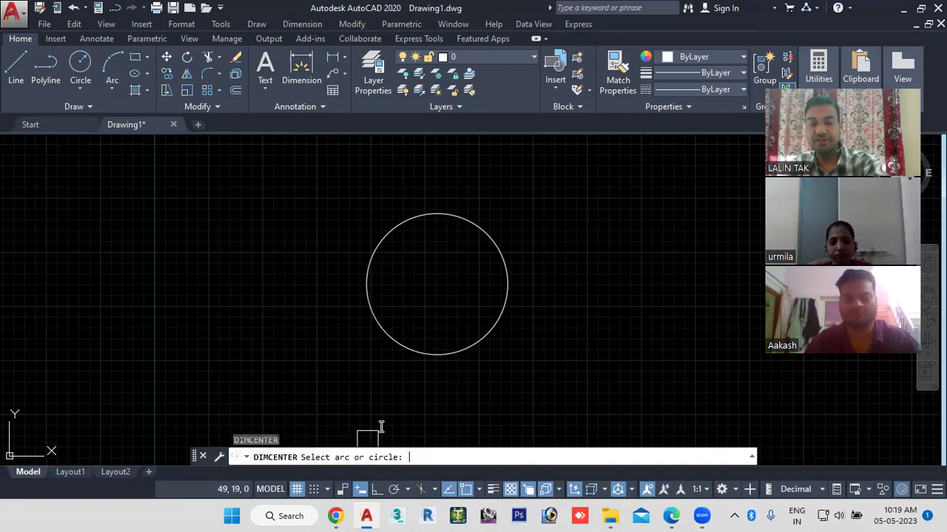
click(502, 312)
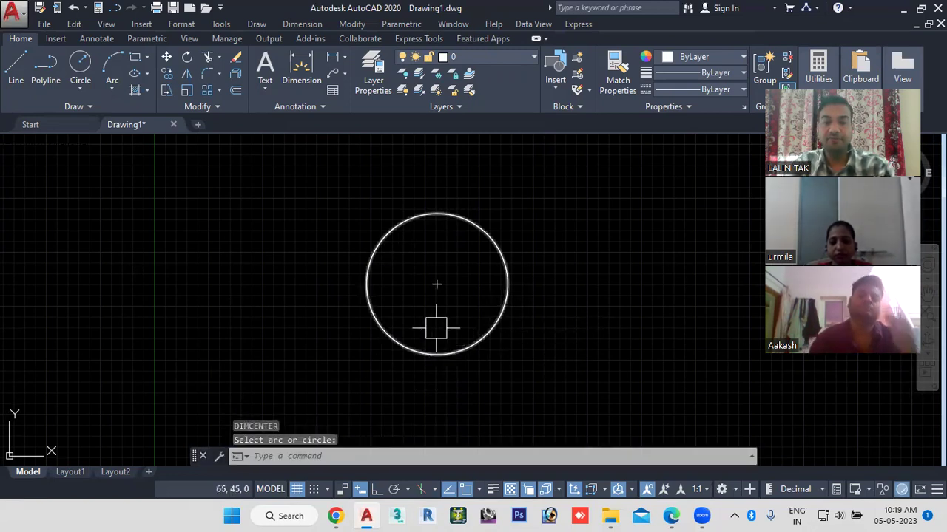
Draw a second, slightly smaller circle freehand in the empty area to the right of the first circle
scroll(428, 301, up, 4)
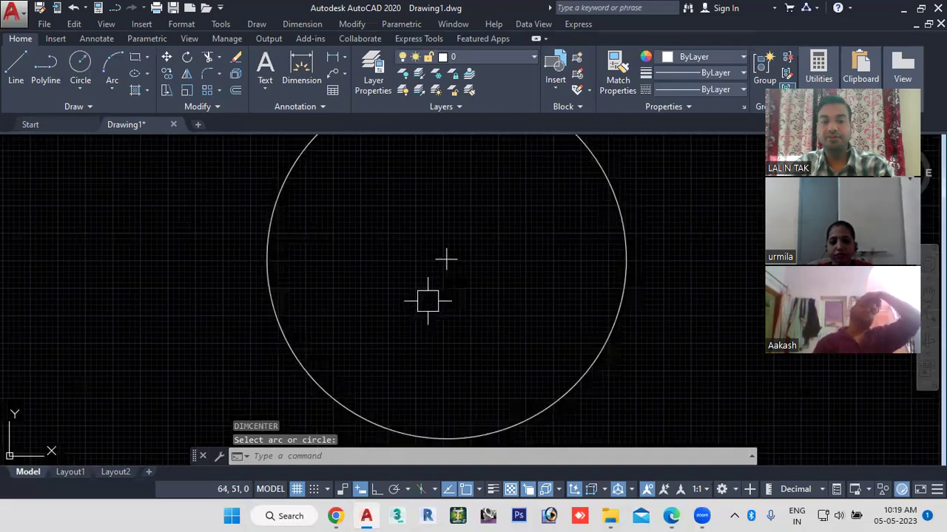
scroll(447, 303, down, 3)
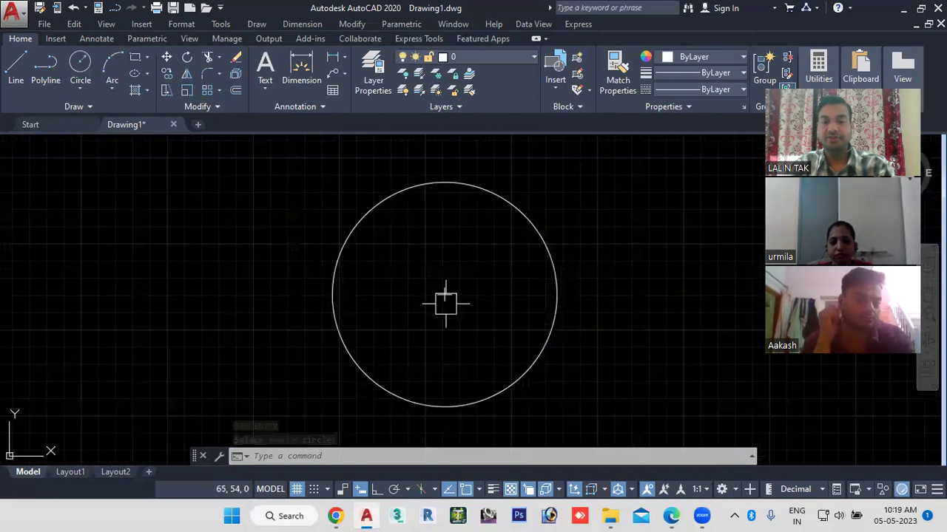
middle_drag(487, 329, 241, 332)
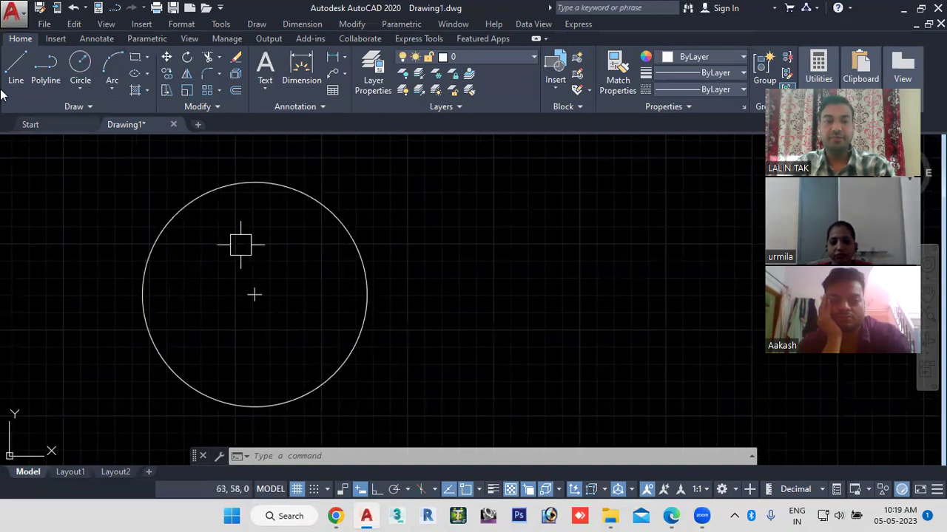
text(c)
key(Return)
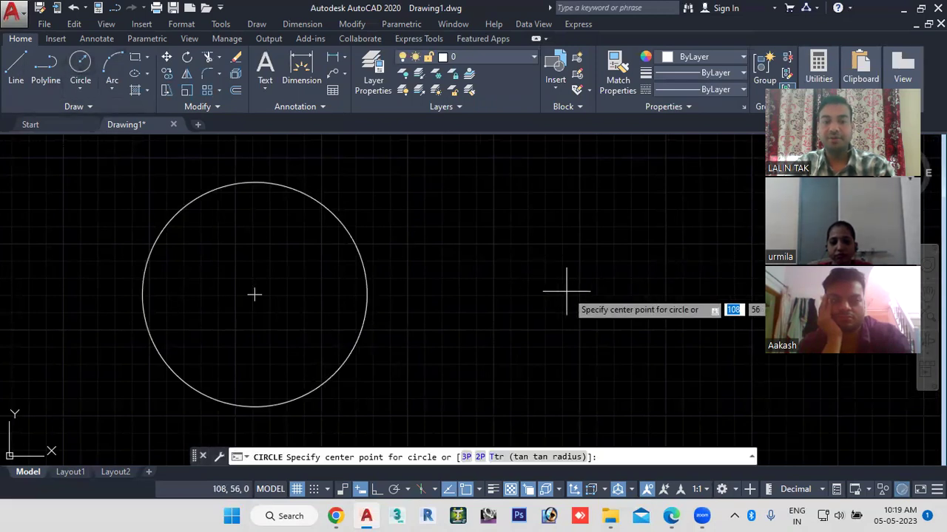
click(557, 277)
click(626, 341)
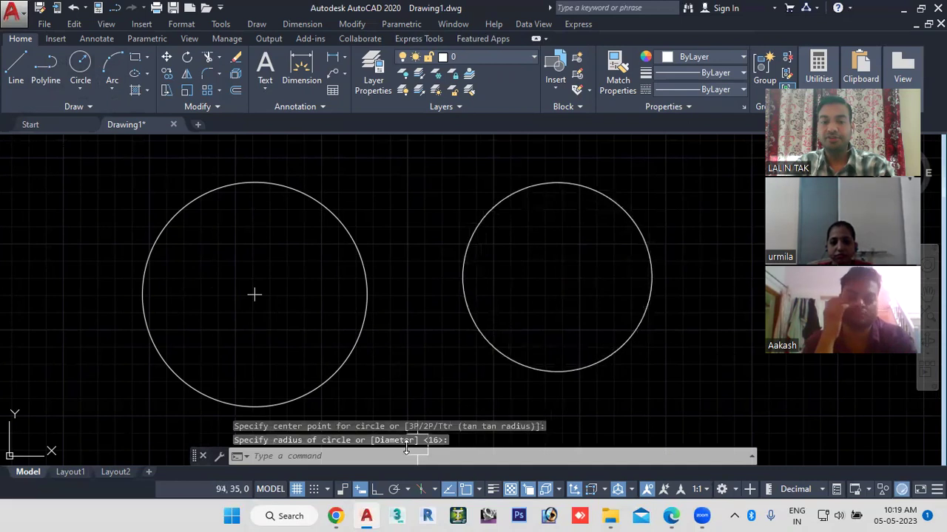
Add a center mark with extension lines to the right circle using the CENTERMARK command and inspect it up close
text(c)
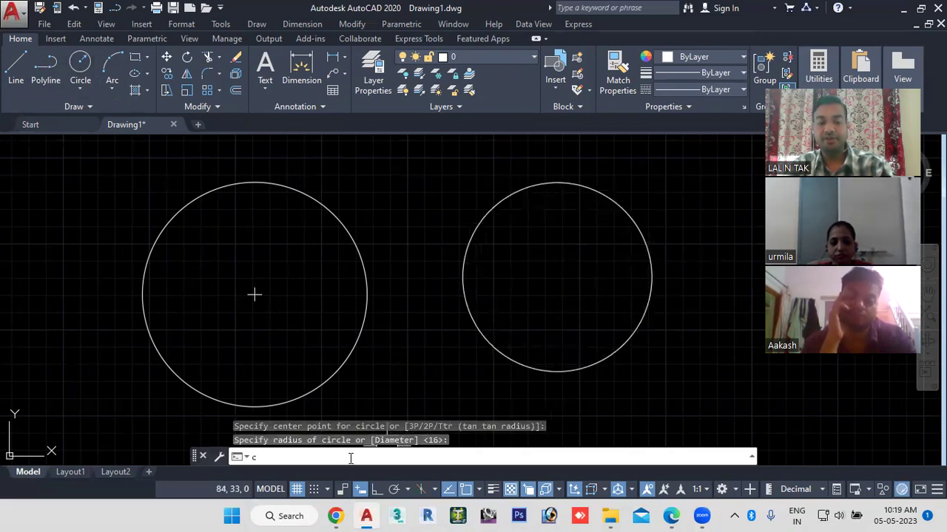
text(entr)
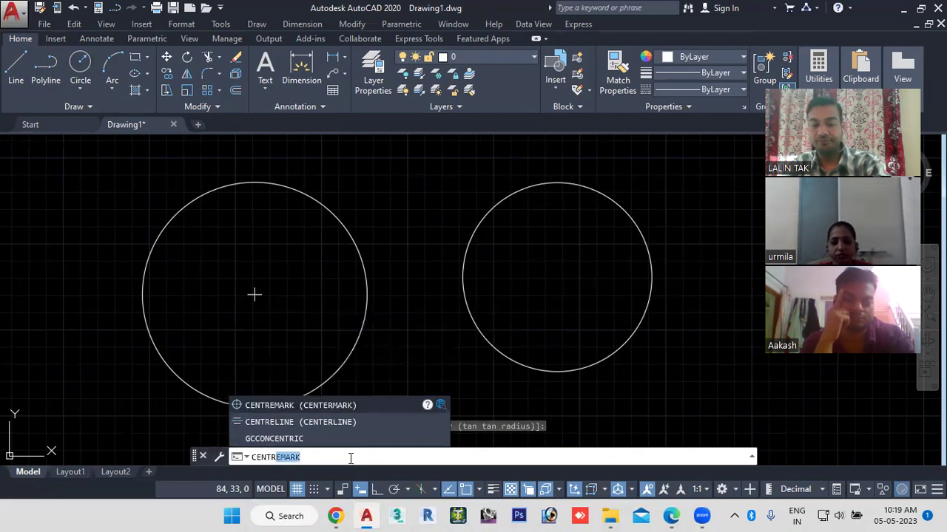
key(Return)
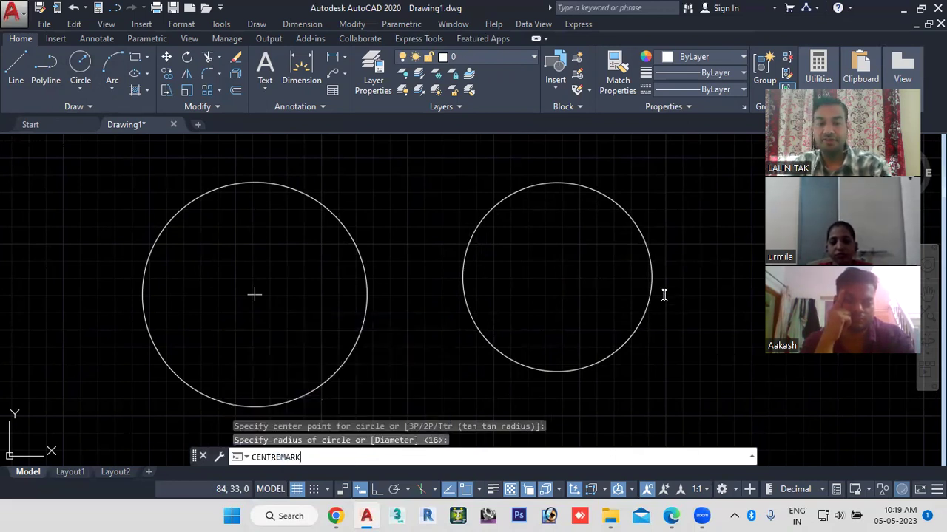
key(Return)
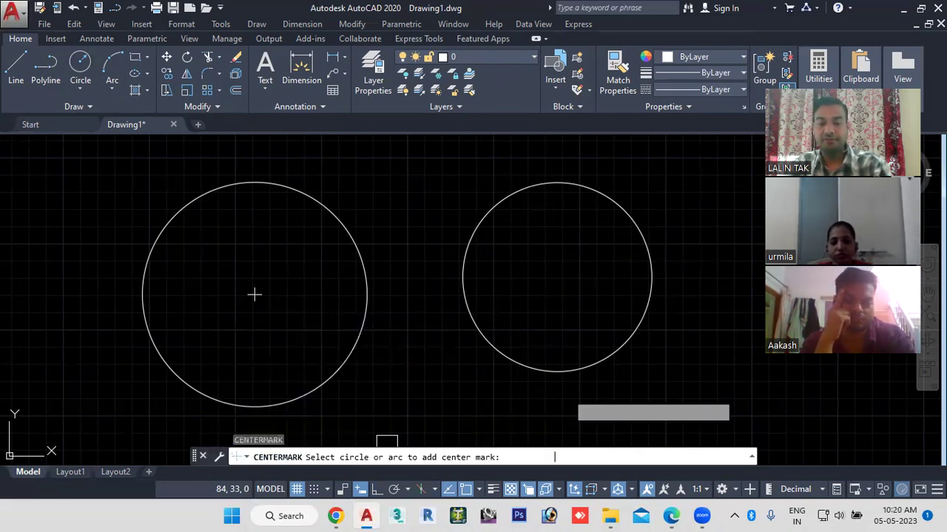
click(624, 346)
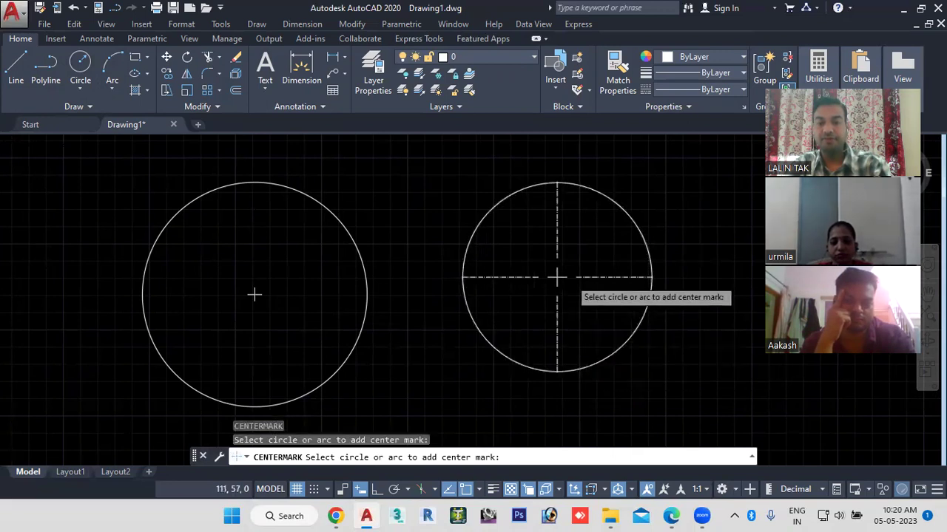
scroll(570, 279, up, 2)
scroll(569, 279, up, 3)
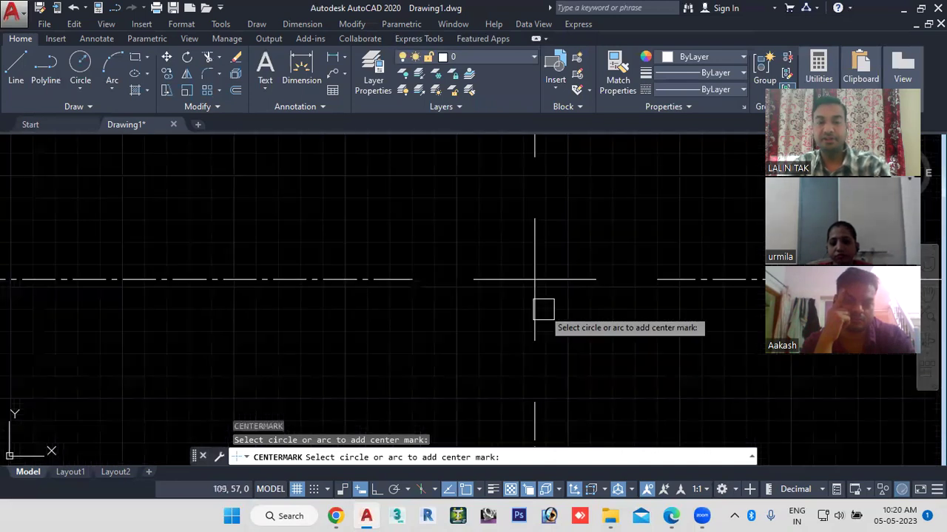
key(Escape)
scroll(492, 278, down, 1)
scroll(425, 292, down, 2)
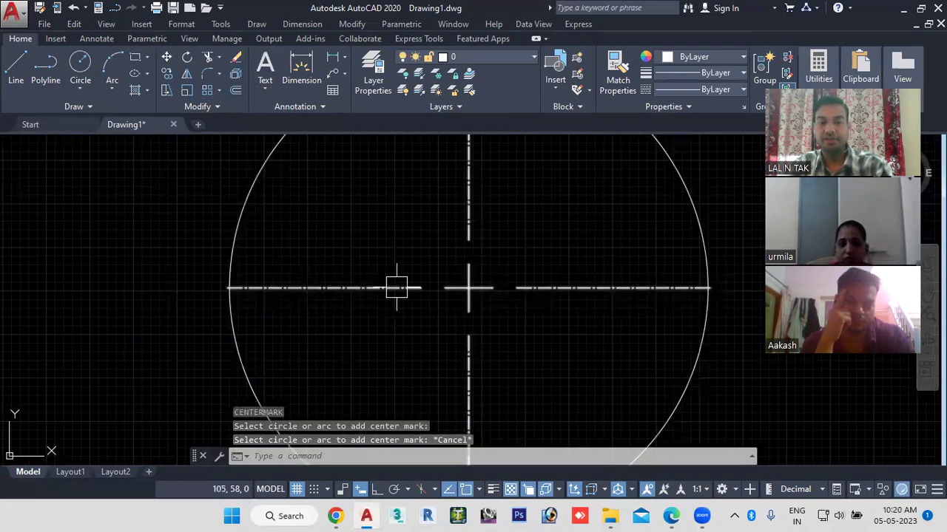
Turn on Quick Properties and set Show extension to No for the right circle's center mark
click(391, 285)
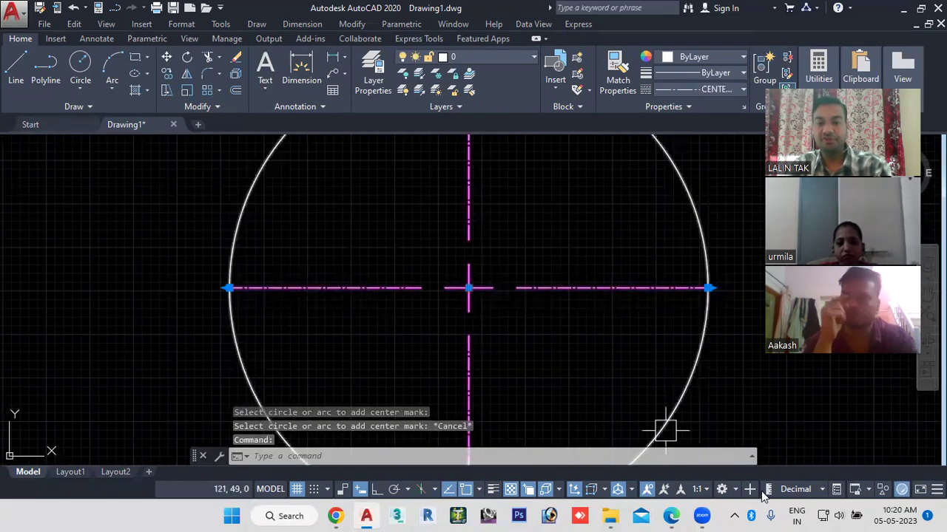
click(836, 491)
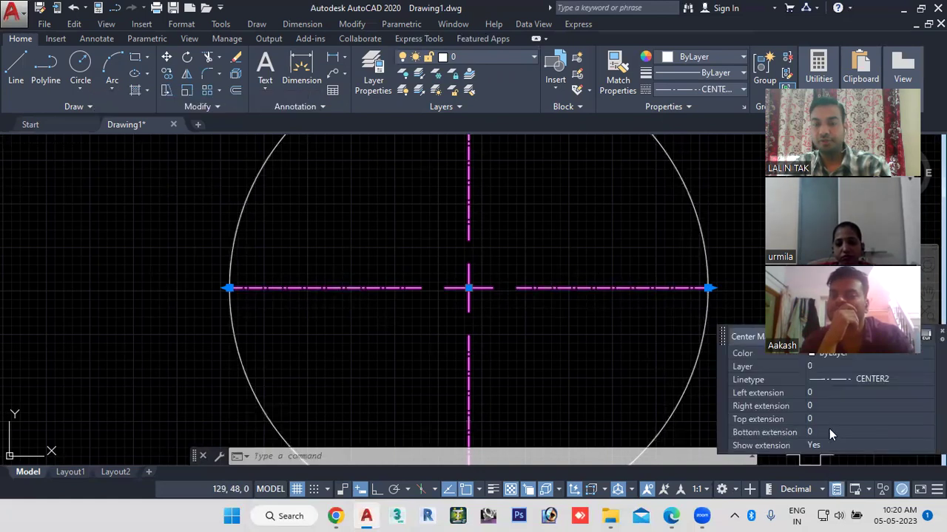
click(826, 445)
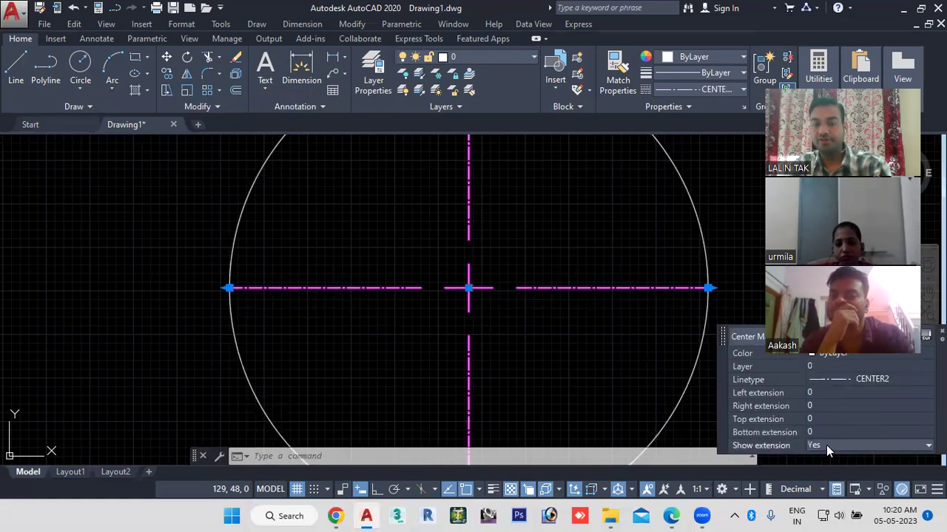
click(826, 445)
click(820, 470)
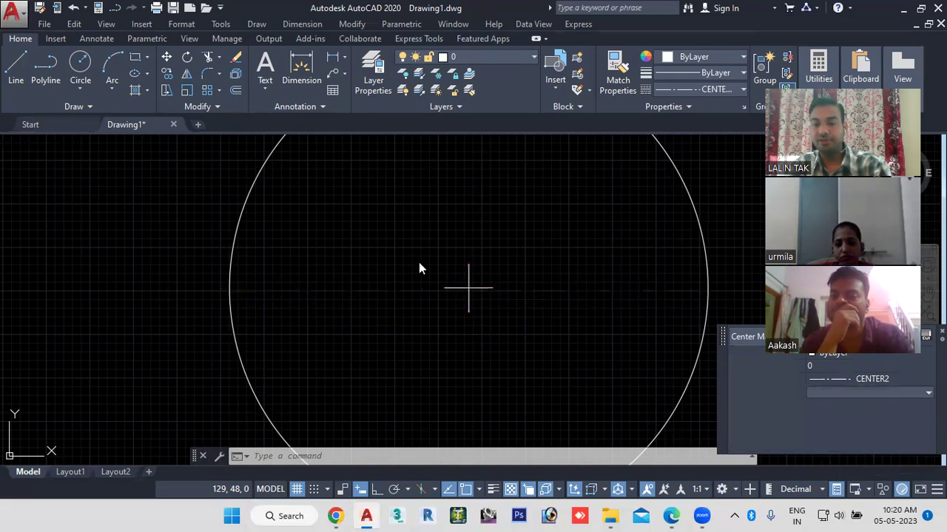
scroll(401, 271, down, 4)
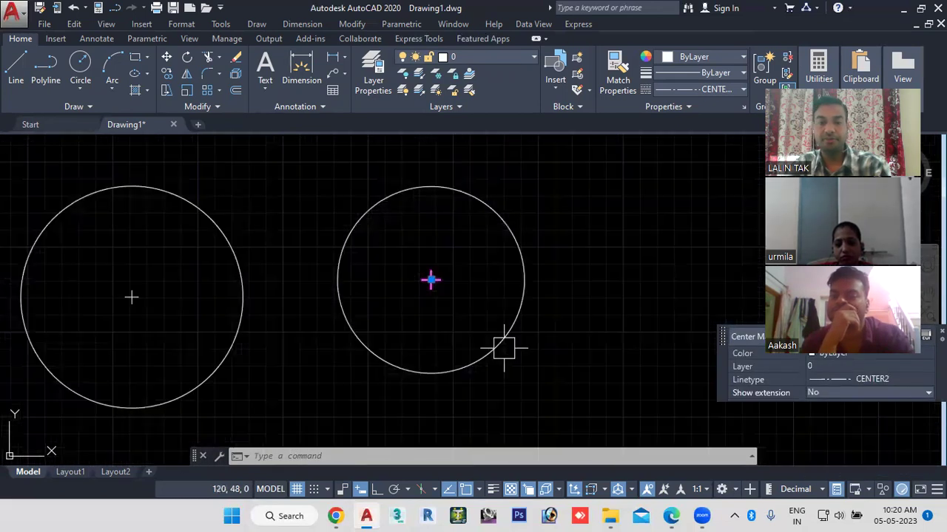
key(Escape)
Examine the right circle's center mark up close by selecting it, and clear the selection
scroll(430, 270, up, 2)
scroll(431, 270, up, 2)
click(435, 249)
scroll(437, 293, down, 2)
scroll(437, 302, down, 2)
key(Escape)
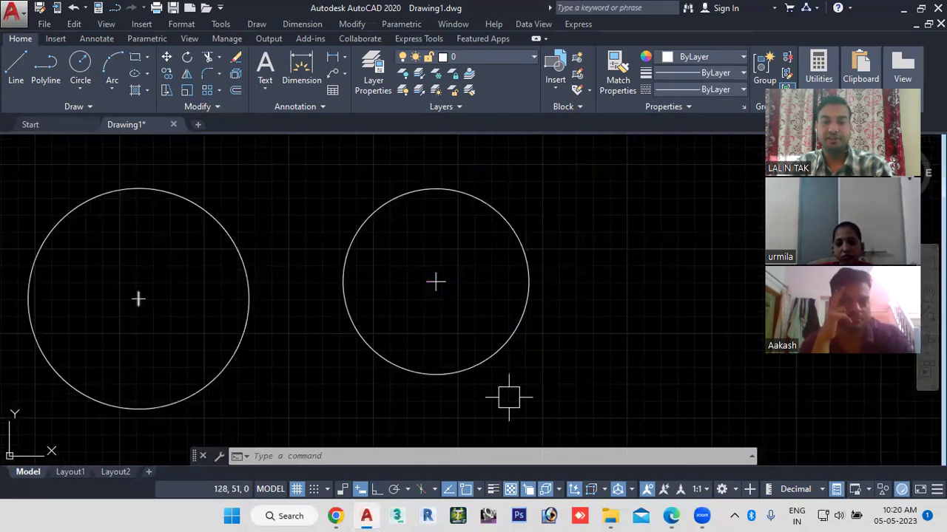
Modify the Standard dimension style to use the Line type for center marks, and save it
scroll(385, 382, down, 4)
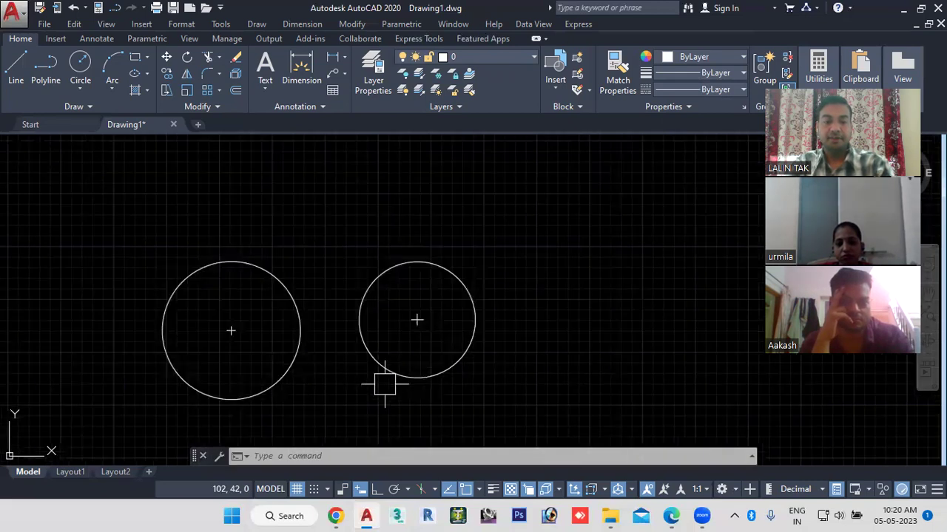
click(314, 459)
text(d)
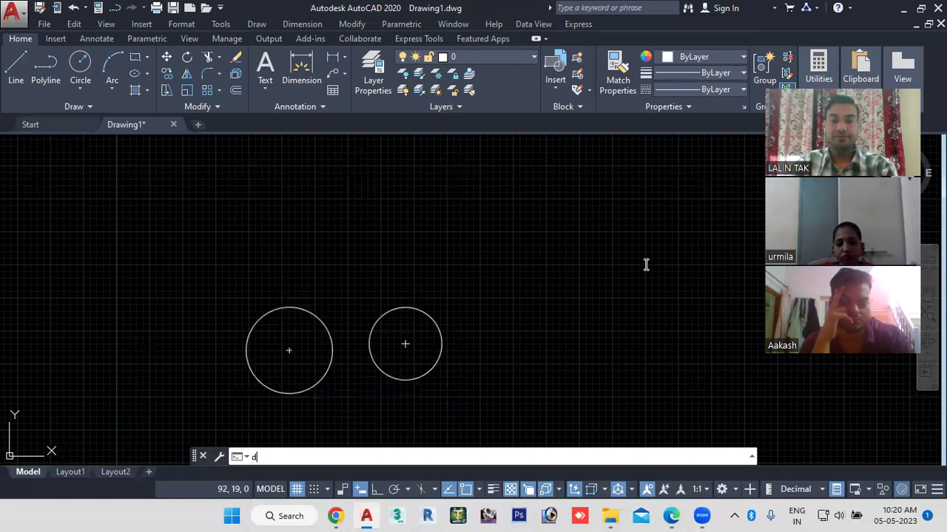
key(Return)
click(614, 226)
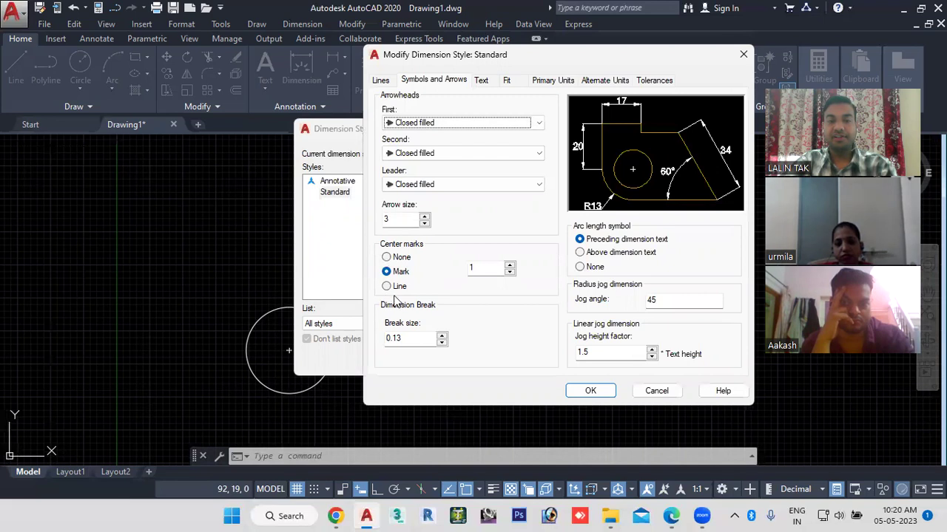
click(396, 290)
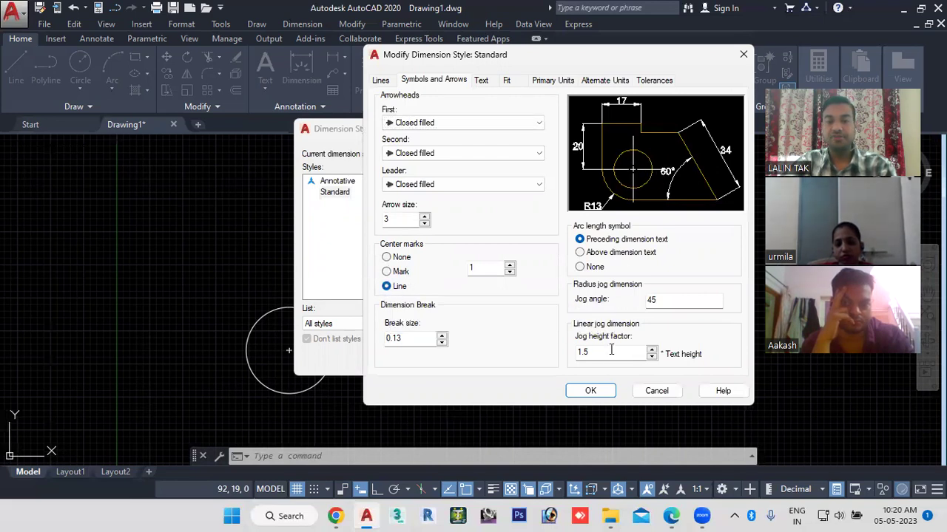
click(592, 395)
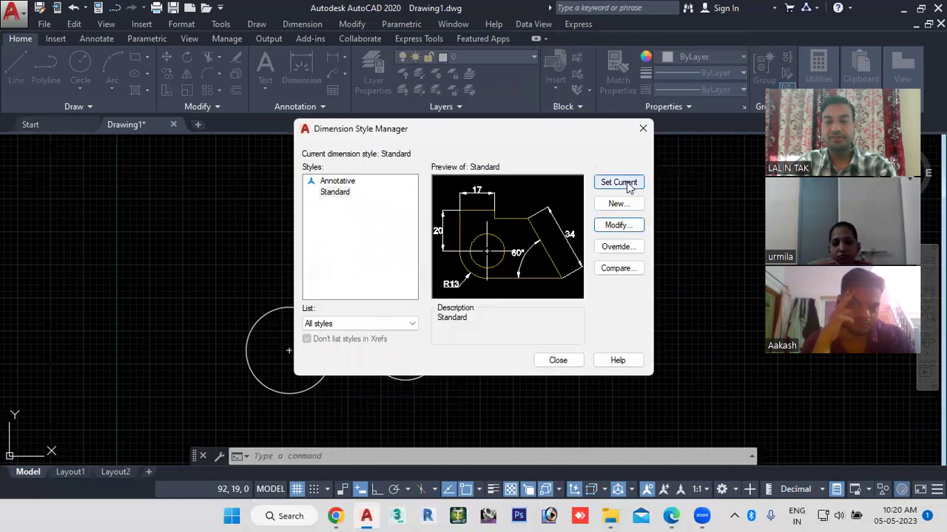
click(561, 359)
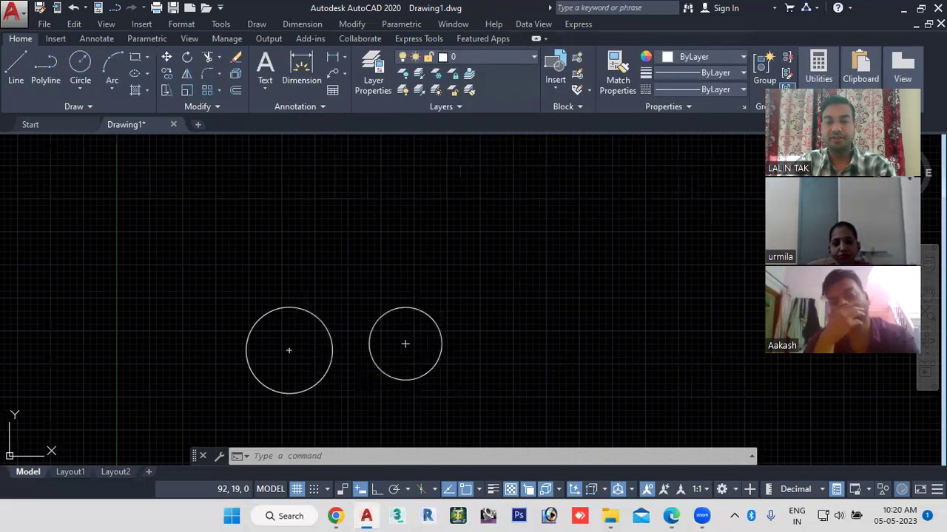
Turn off Quick Properties and erase both lines of the left circle's center mark
middle_drag(317, 382, 407, 317)
click(382, 282)
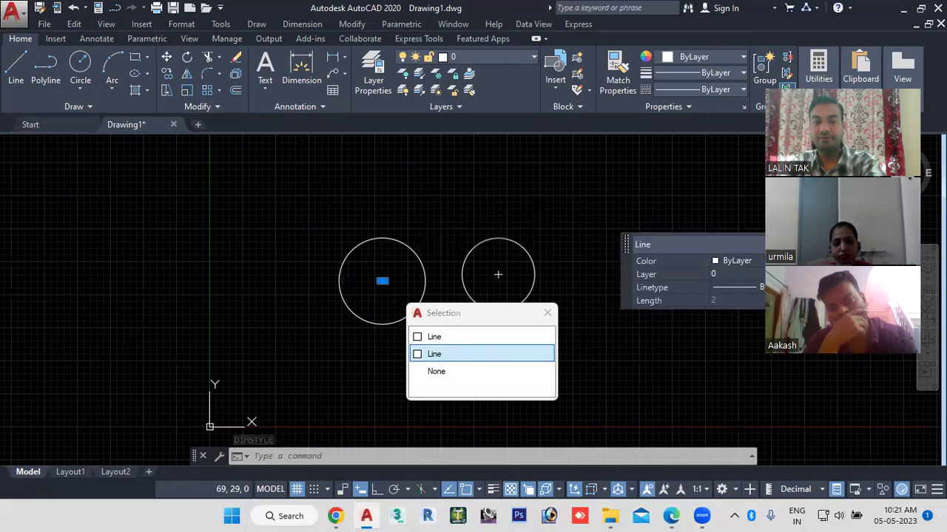
key(Escape)
click(381, 283)
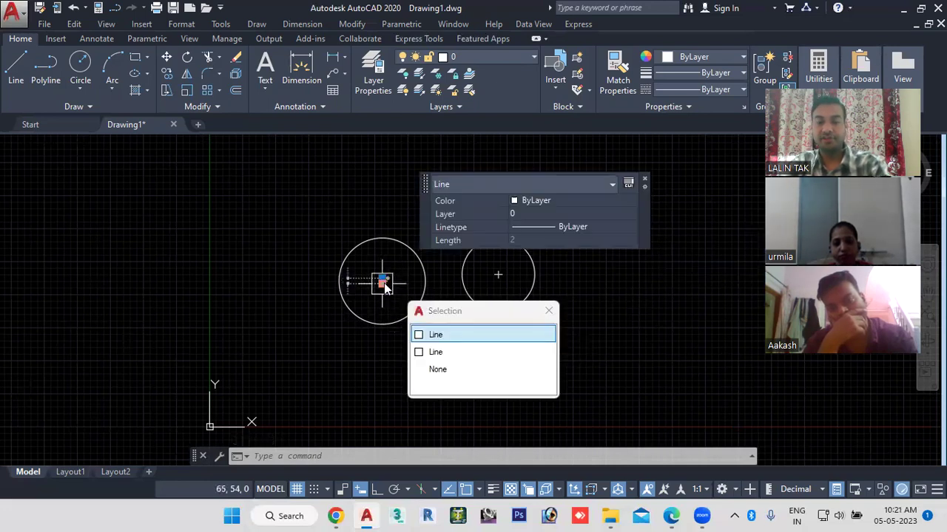
mouse_move(384, 286)
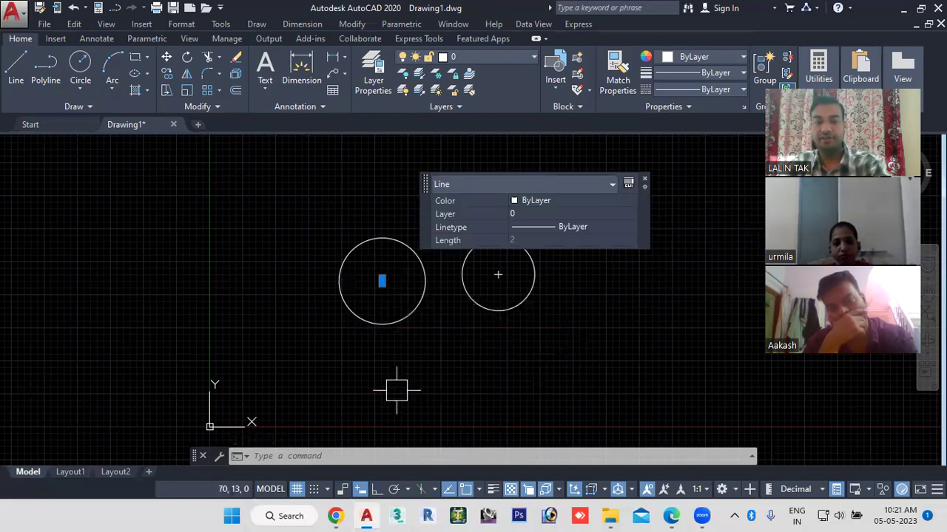
click(838, 489)
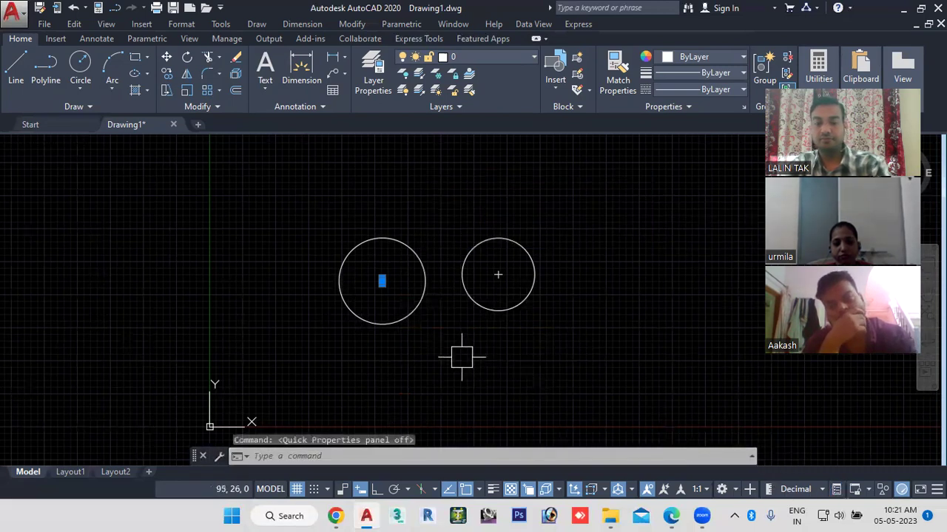
key(Delete)
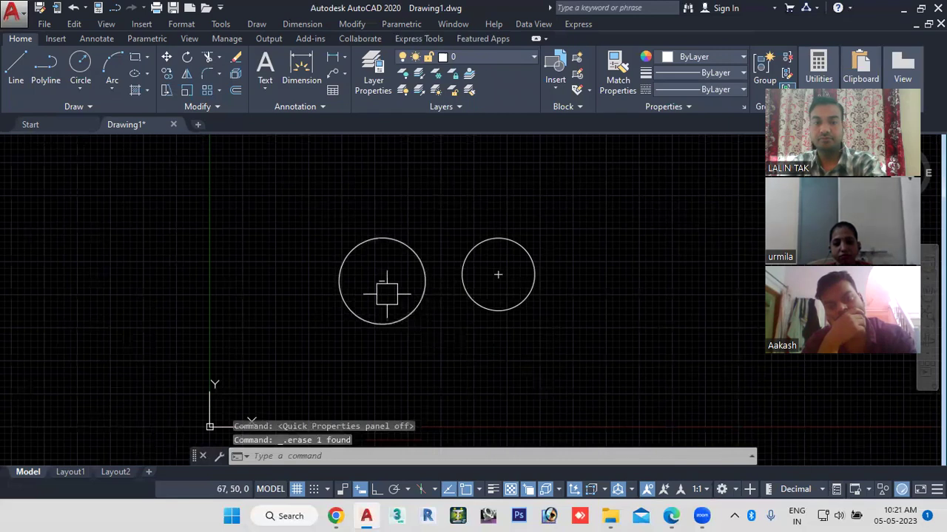
scroll(382, 293, up, 2)
click(381, 272)
key(Delete)
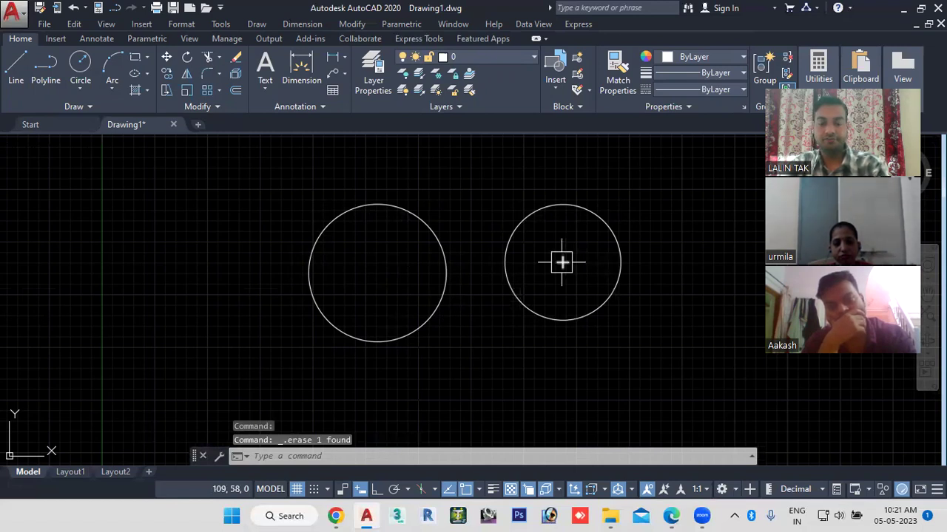
key(Escape)
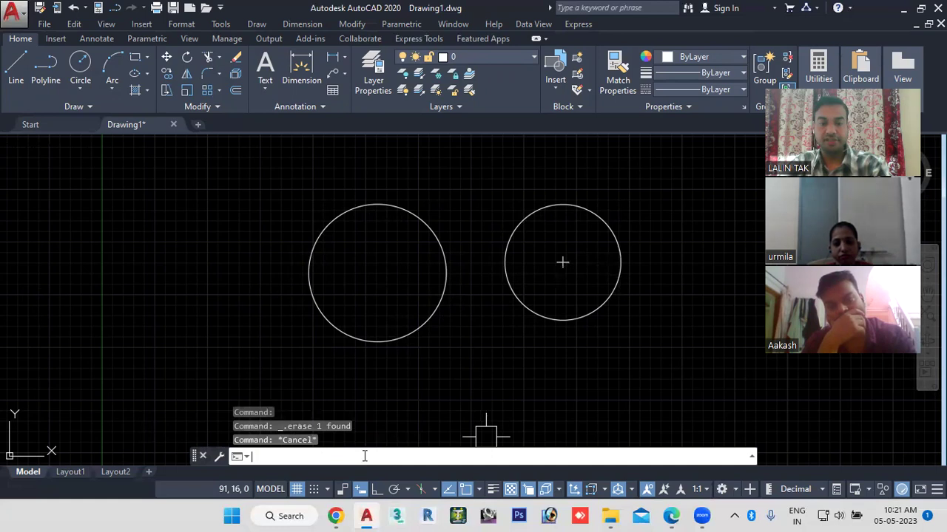
Add center lines to the left circle with the DIMCENTER command and inspect them up close
text(dce)
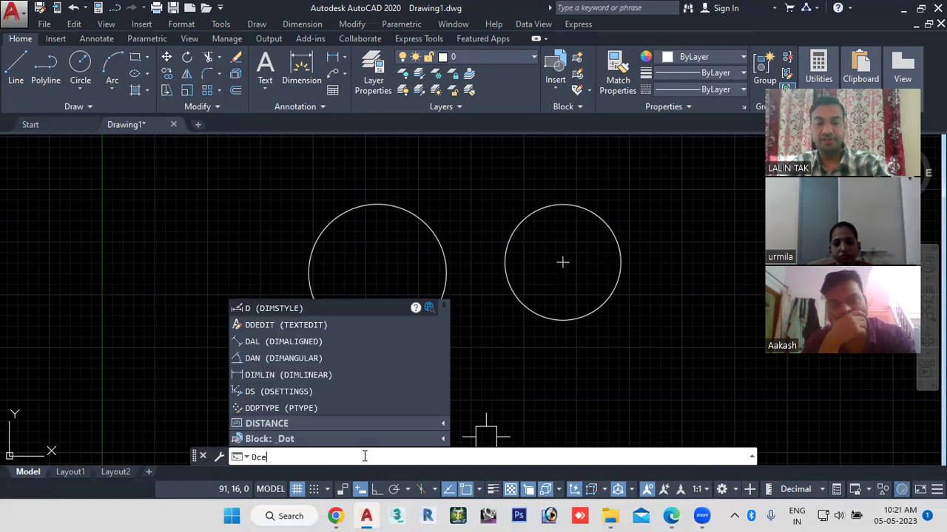
key(Return)
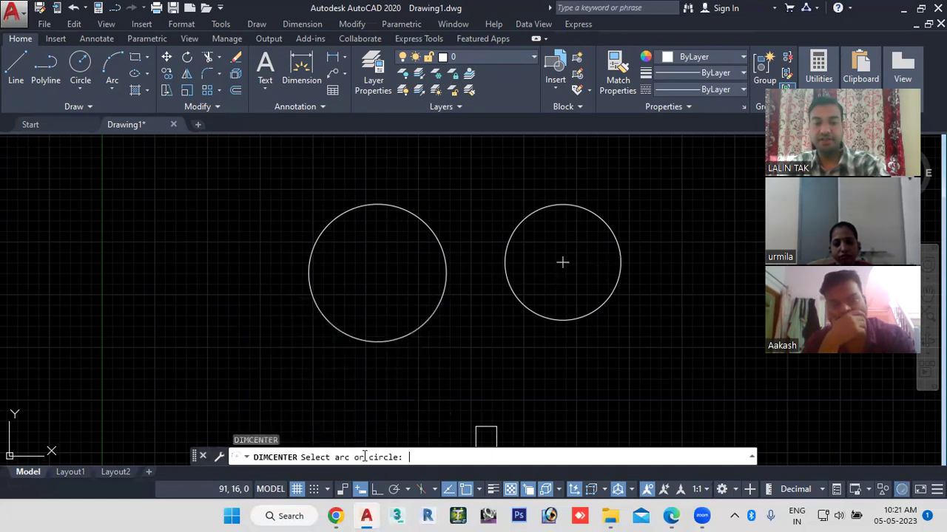
click(415, 331)
scroll(357, 304, up, 4)
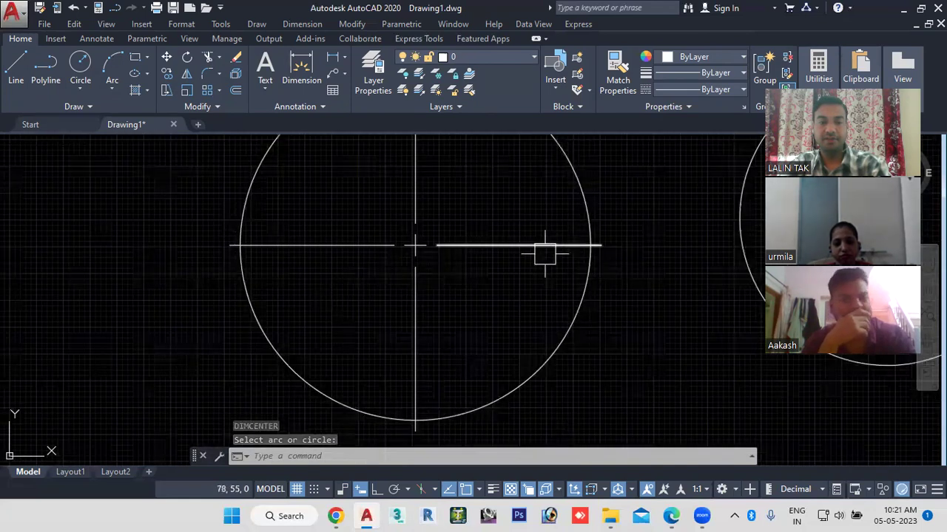
scroll(478, 299, down, 2)
scroll(459, 270, down, 4)
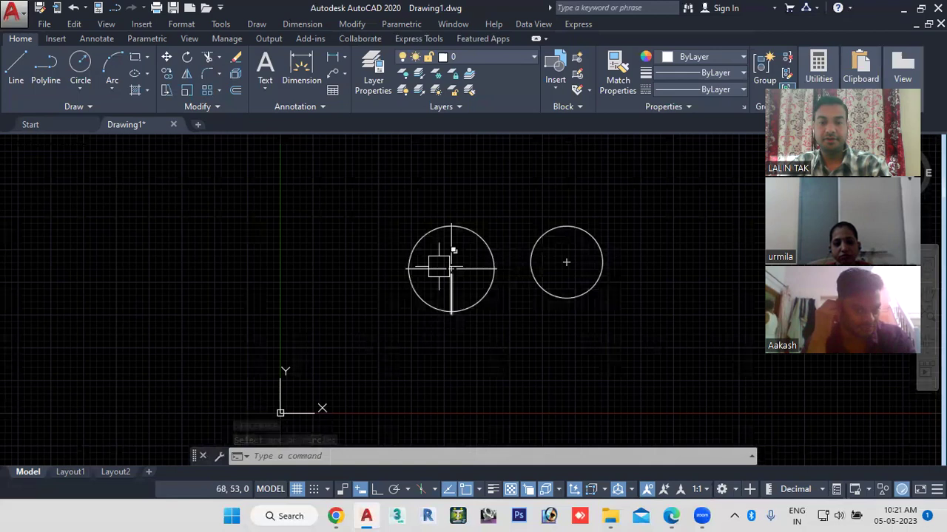
Erase both circles together with their center marks
mouse_move(349, 179)
mouse_down()
mouse_move(656, 408)
mouse_move(537, 362)
mouse_up()
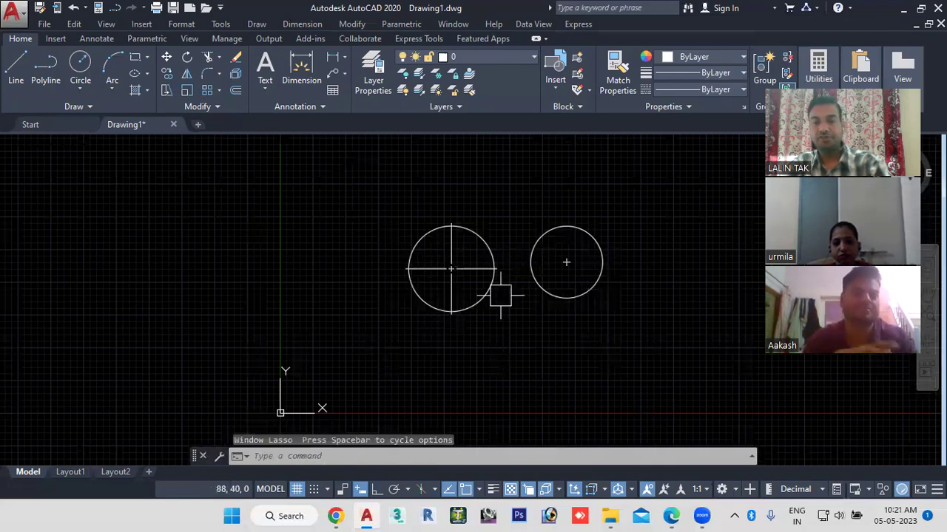
click(381, 204)
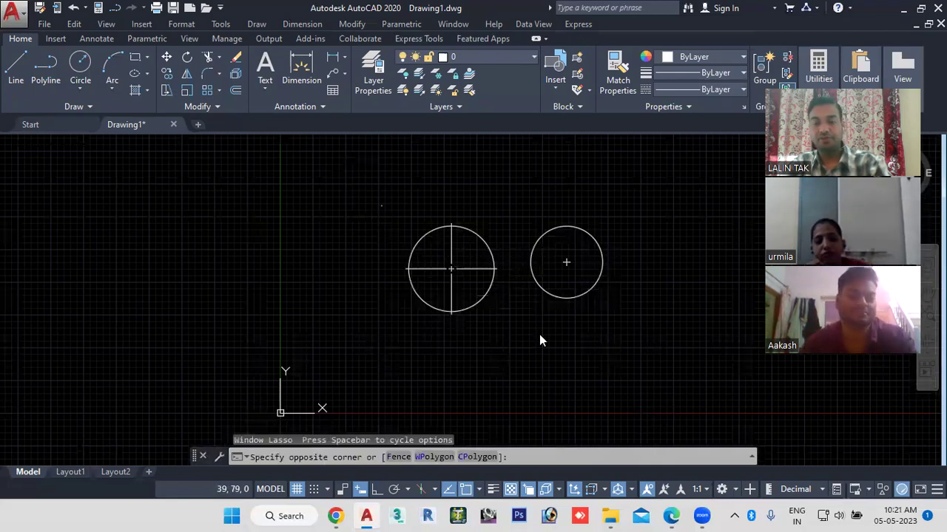
click(621, 334)
key(Delete)
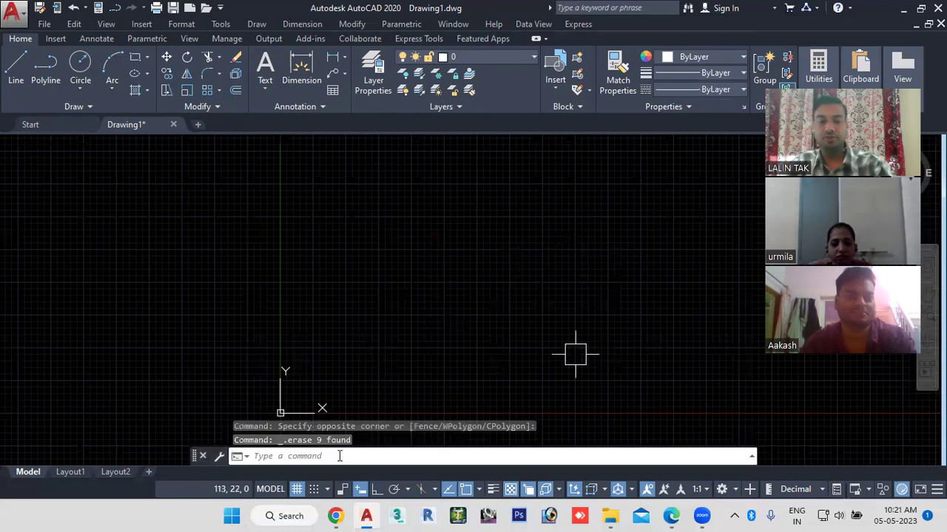
Modify the Standard dimension style to use Red dimension lines and Green extension lines
click(339, 456)
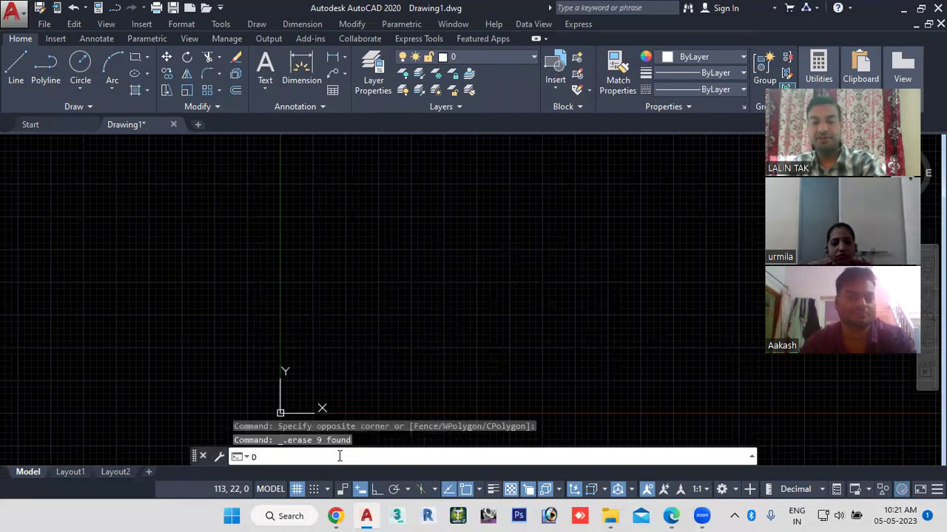
key(Return)
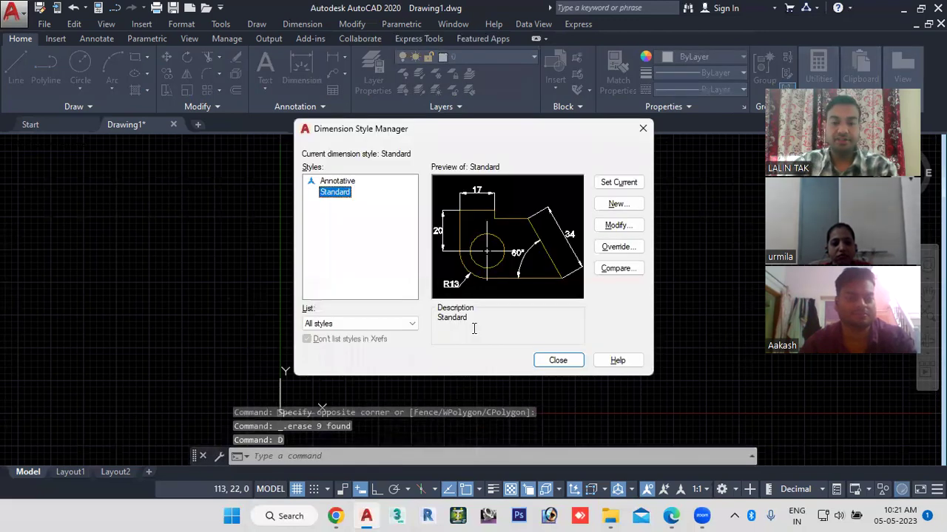
click(631, 230)
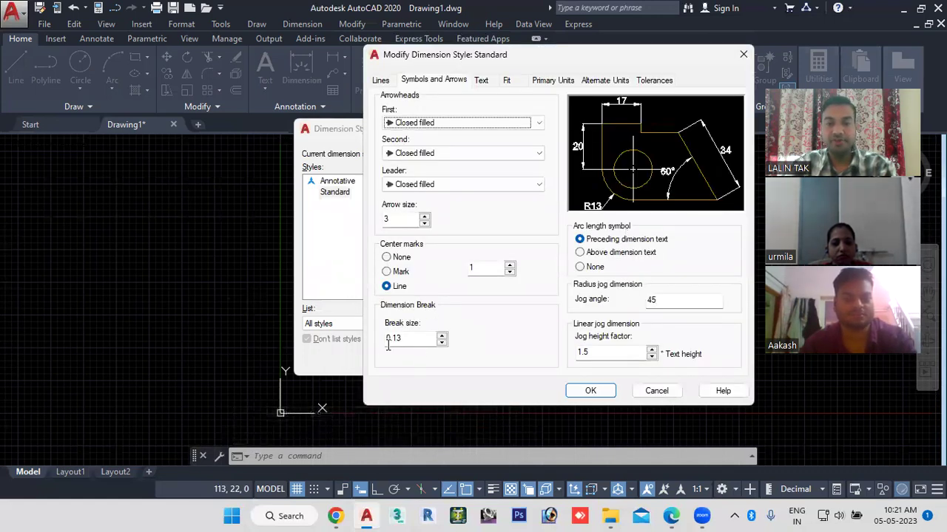
click(589, 392)
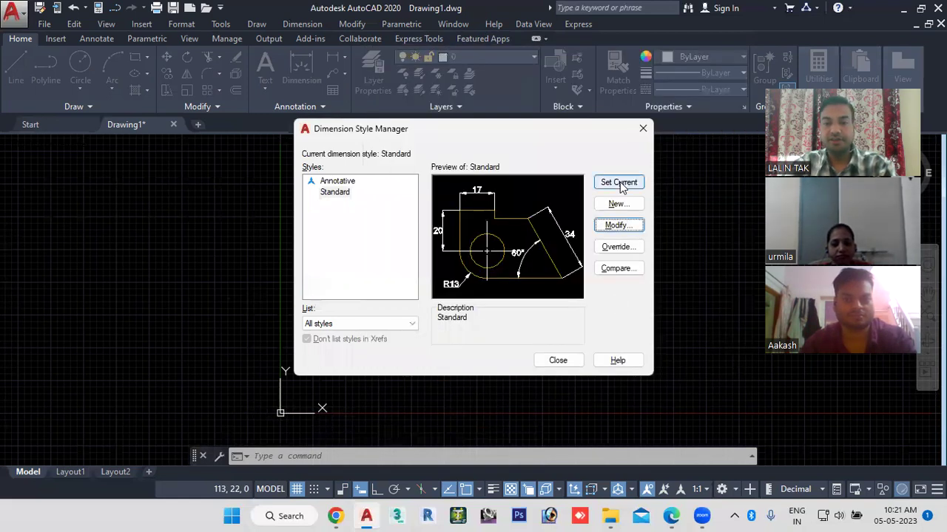
click(618, 227)
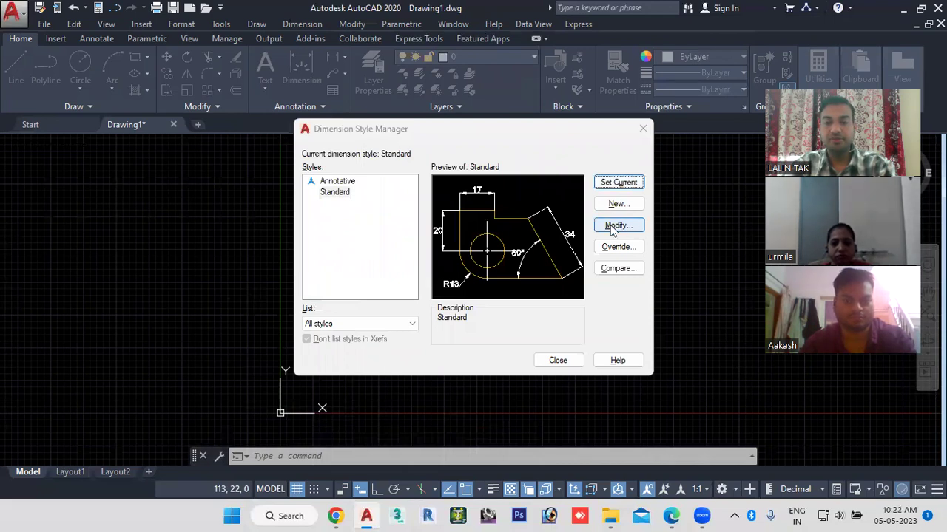
click(381, 79)
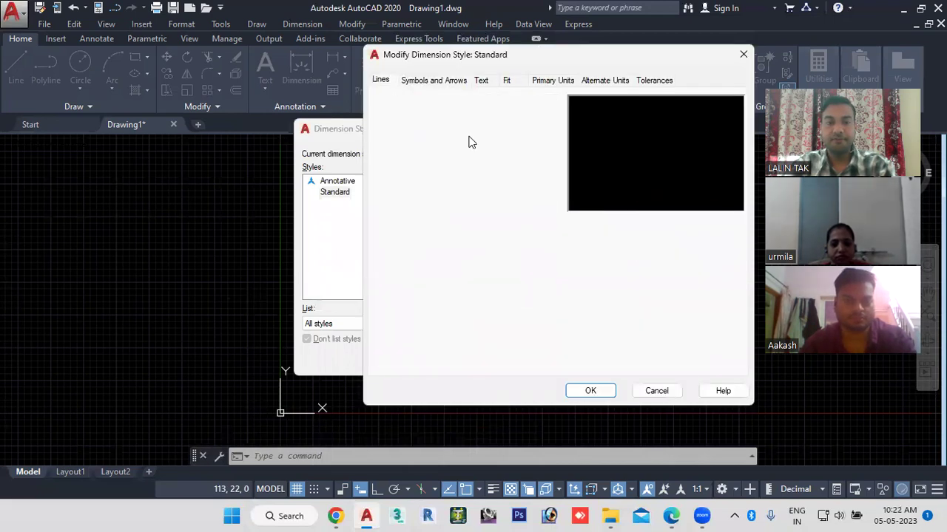
click(508, 108)
click(464, 146)
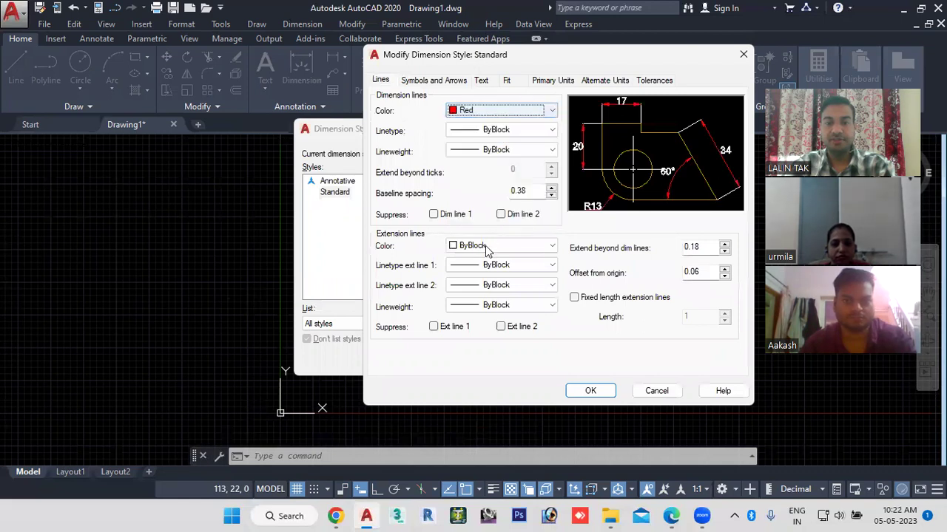
click(485, 245)
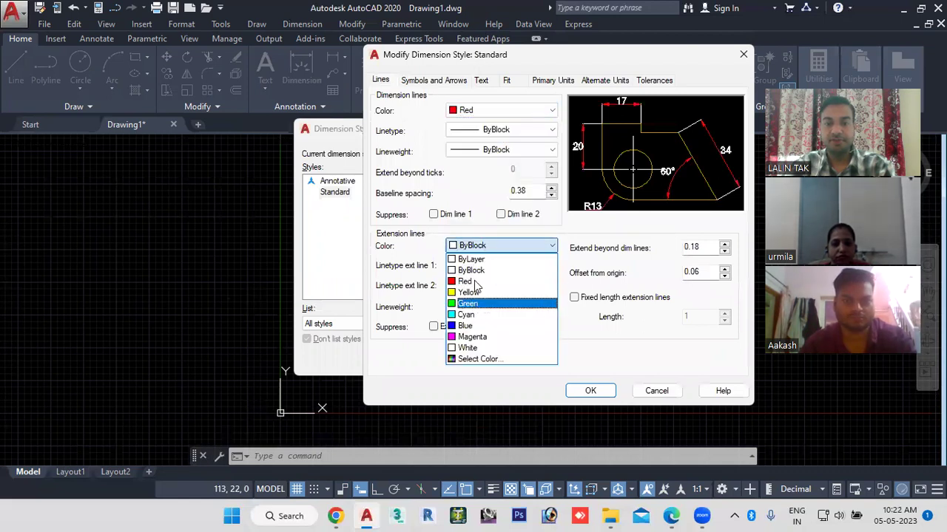
click(471, 304)
Set the Standard dimension style's text color to Yellow and save the style changes
click(481, 80)
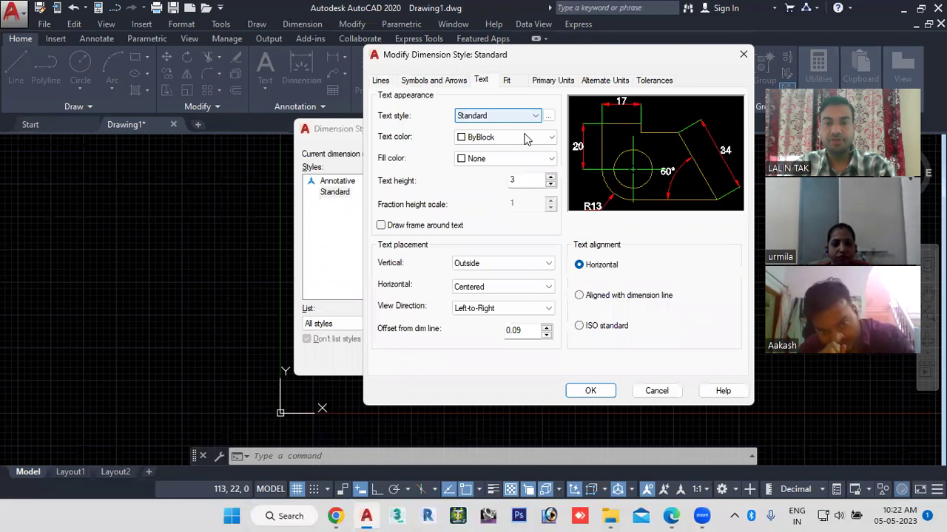
click(523, 139)
click(477, 184)
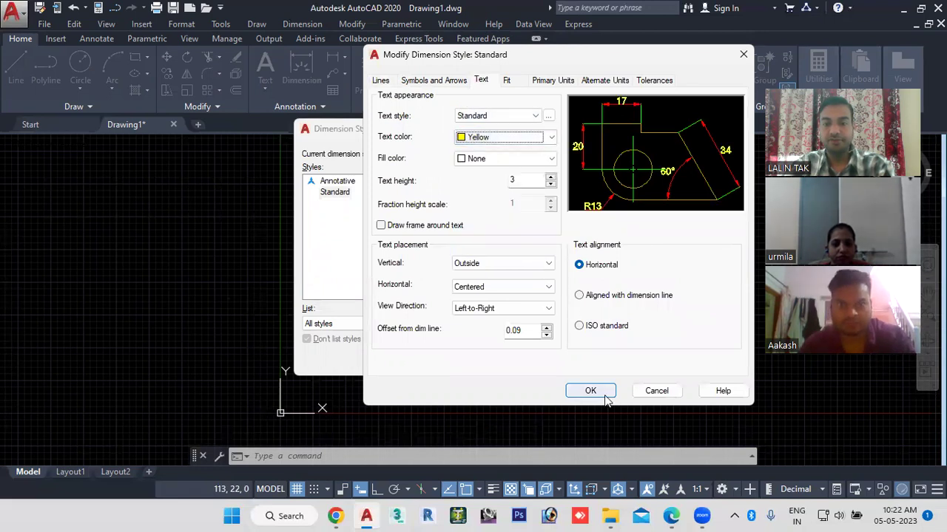
click(592, 390)
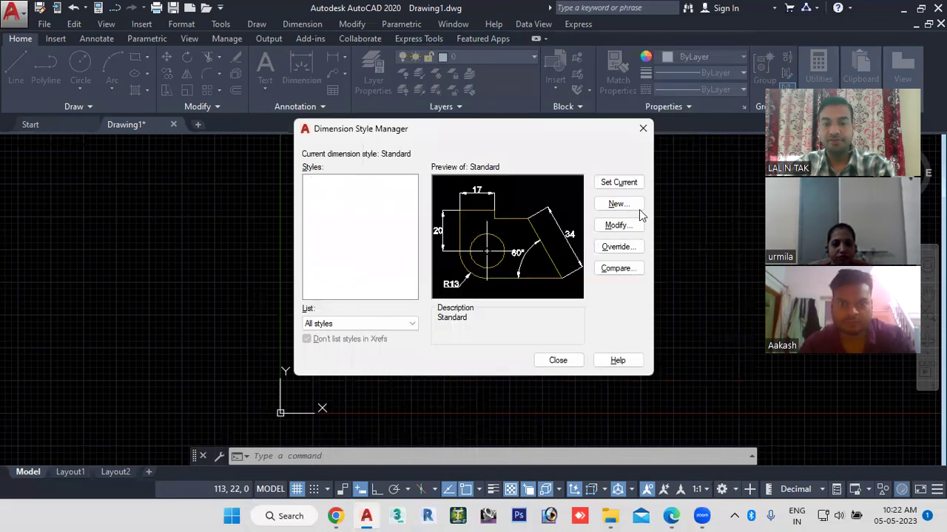
click(558, 360)
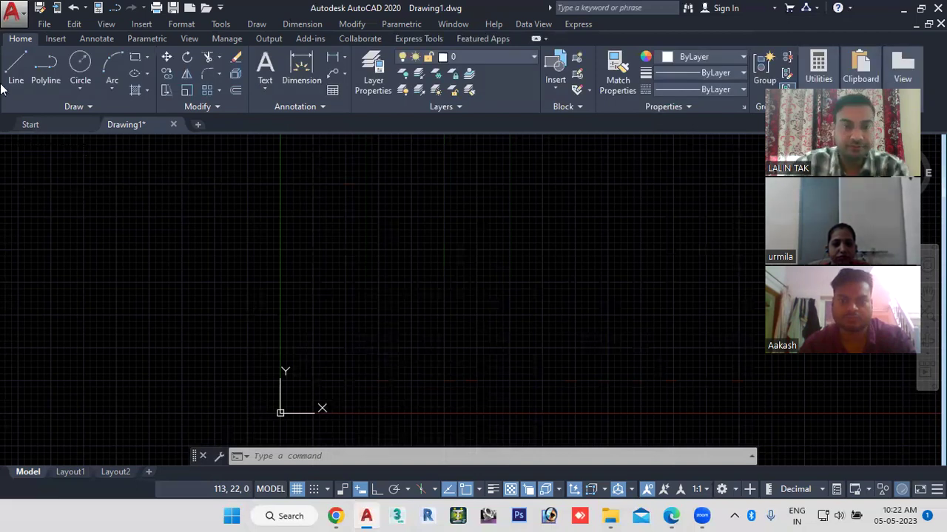
Draw a horizontal line 100 mm long with Ortho mode on
mouse_move(369, 316)
middle_down()
mouse_move(262, 325)
mouse_move(182, 318)
middle_up()
click(16, 65)
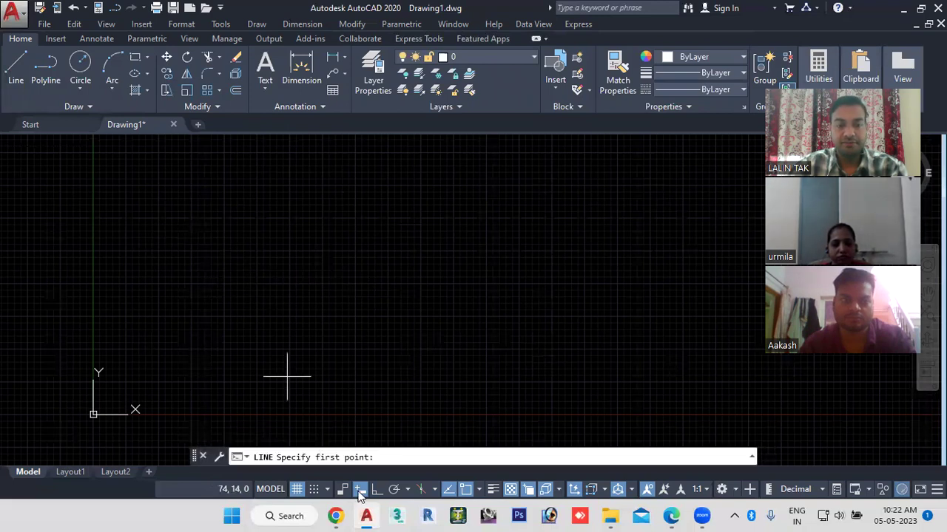
click(259, 286)
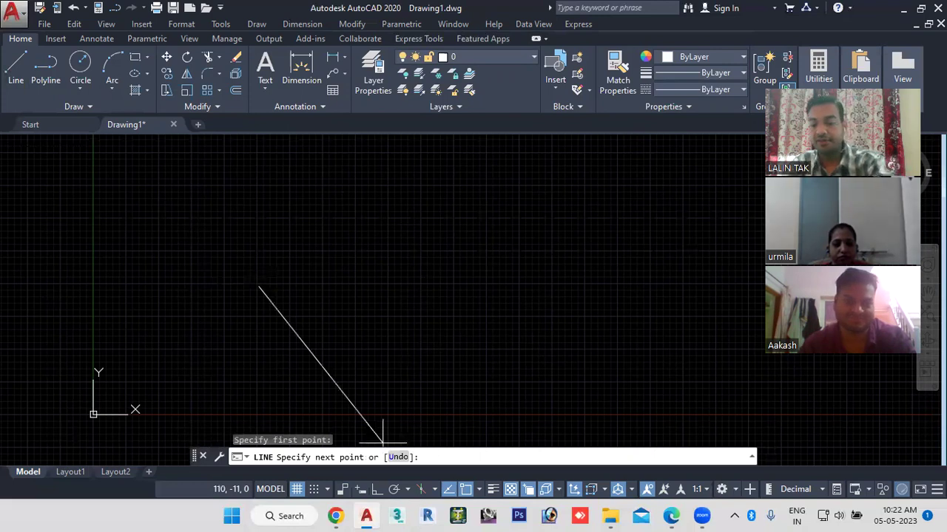
key(F8)
text(10)
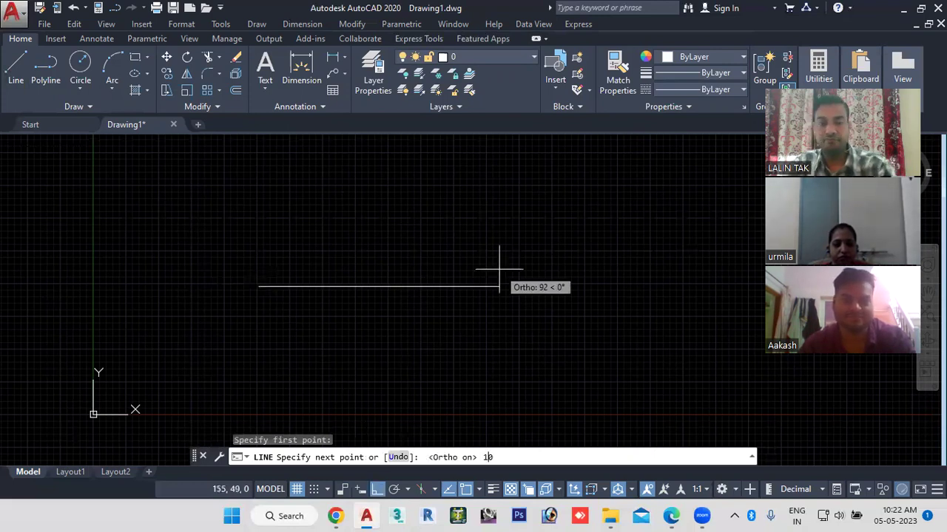
text(0)
key(Return)
key(Escape)
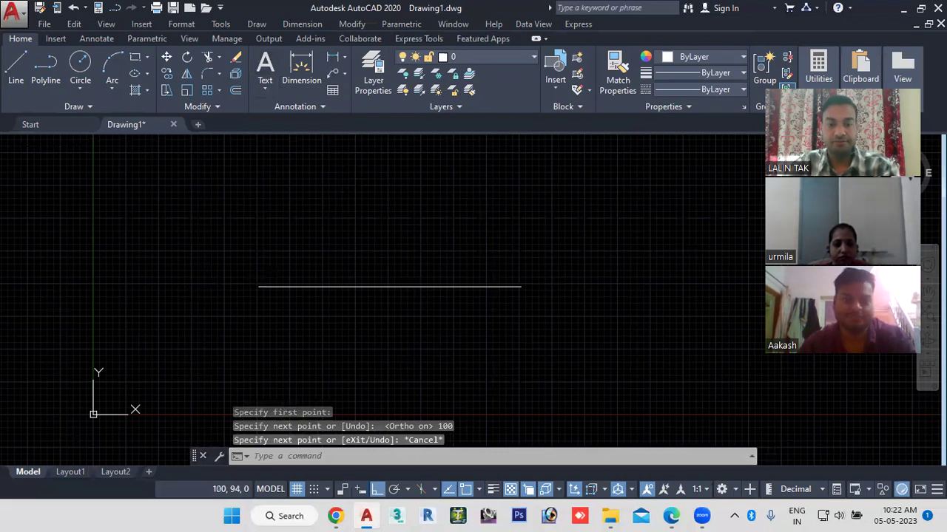
Add a linear dimension to the horizontal line, placed just below it
click(333, 57)
key(Return)
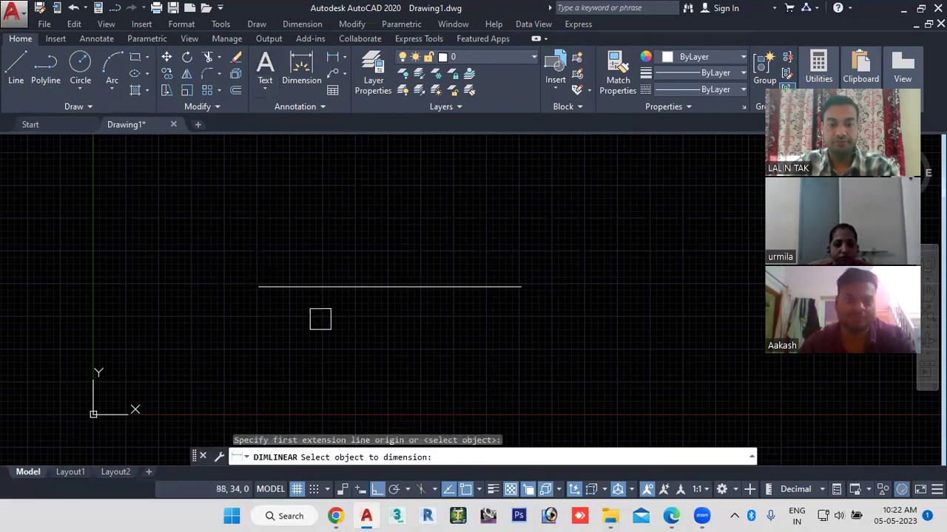
click(369, 287)
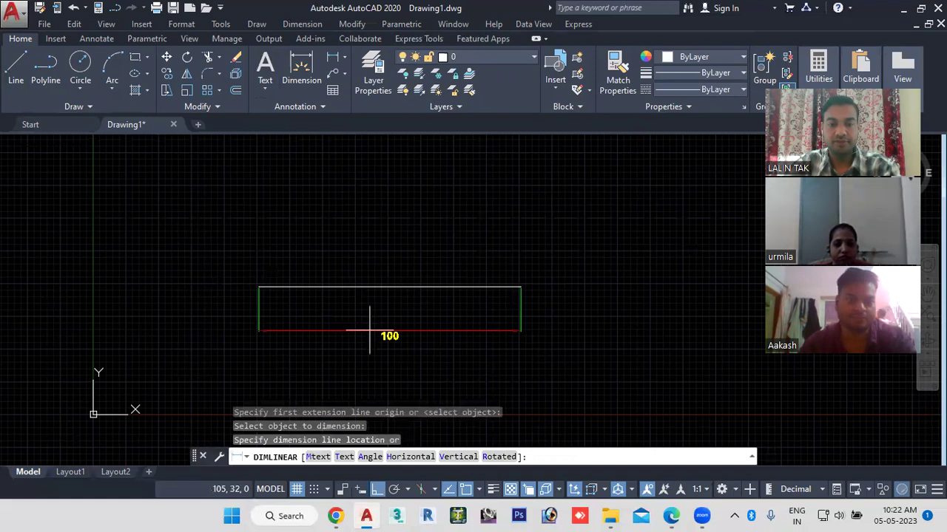
scroll(369, 331, up, 2)
scroll(370, 284, up, 2)
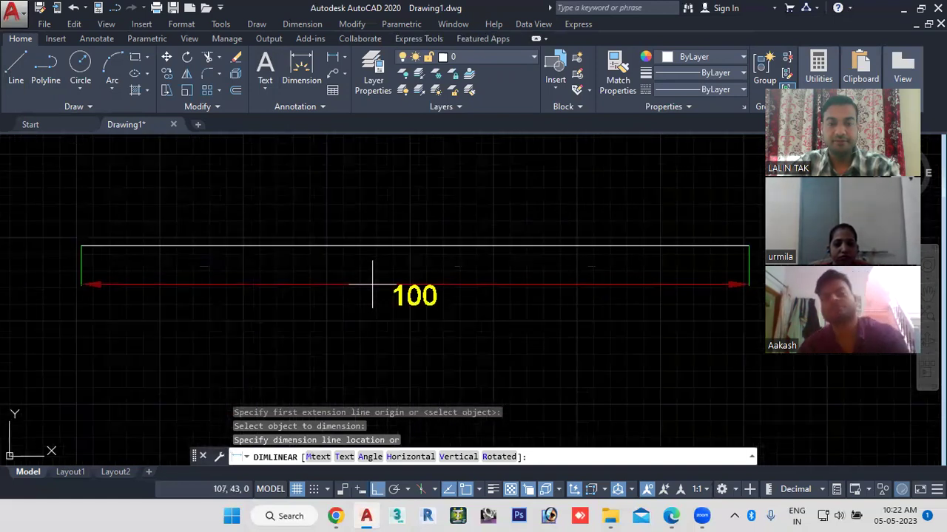
click(372, 284)
scroll(428, 309, down, 2)
middle_drag(427, 309, 335, 318)
middle_drag(426, 324, 412, 318)
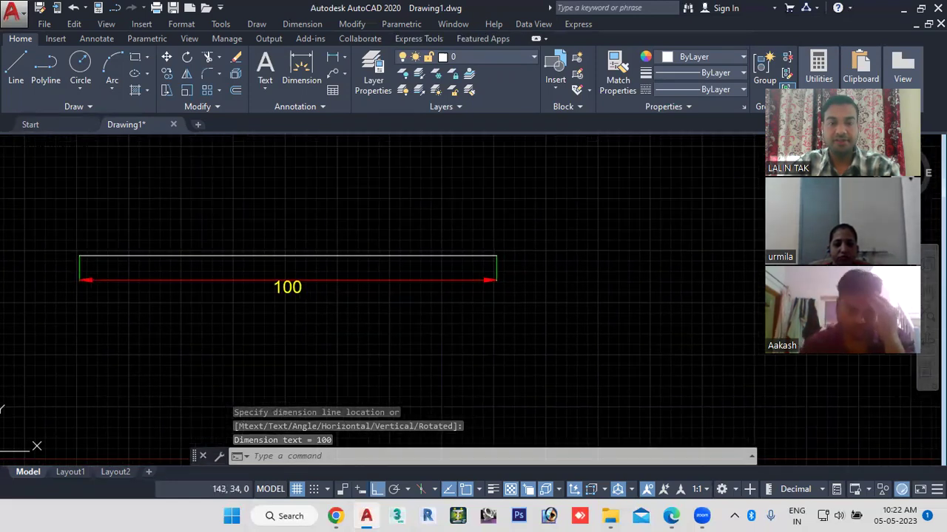
scroll(587, 204, down, 2)
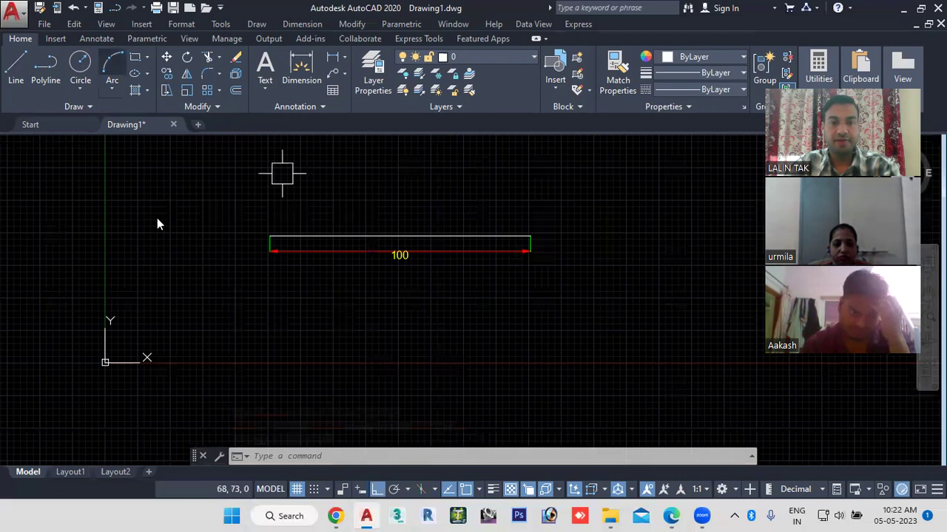
Draw a vertical line about 61 mm long crossing the horizontal line right of its midpoint
text(l)
key(Return)
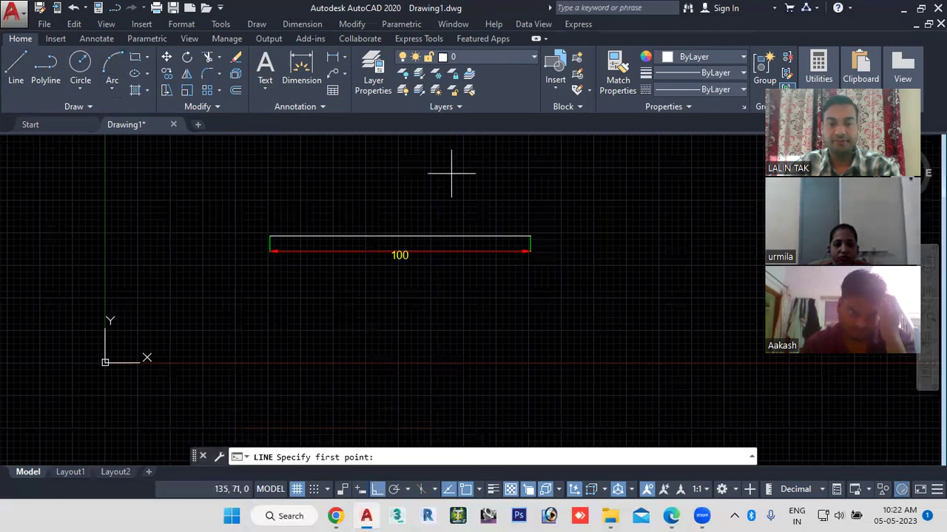
click(445, 165)
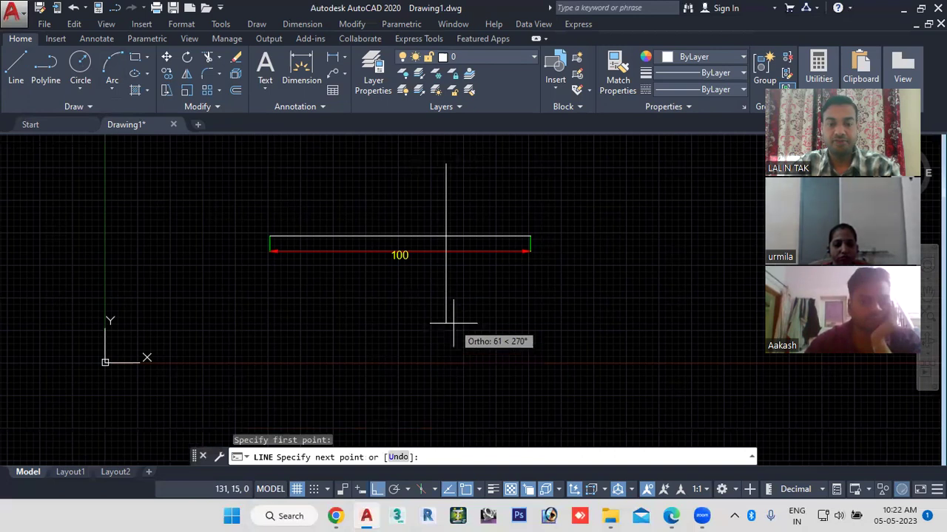
click(448, 323)
key(Escape)
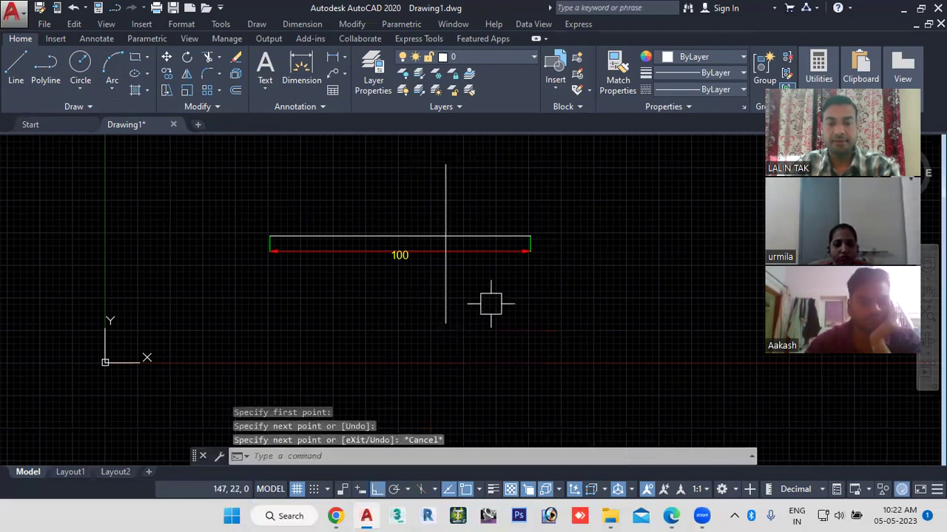
middle_drag(491, 304, 509, 309)
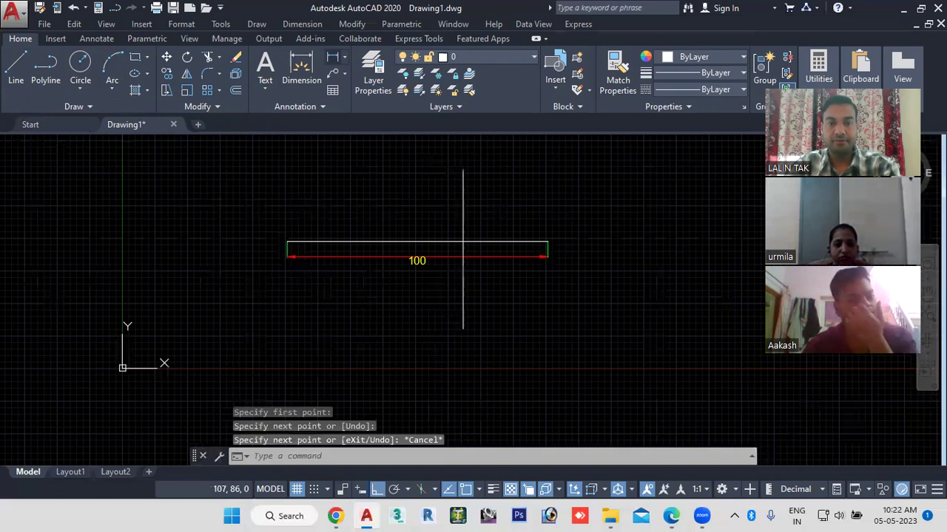
Add a linear dimension on the right side of the vertical line and inspect its text placement up close
click(333, 57)
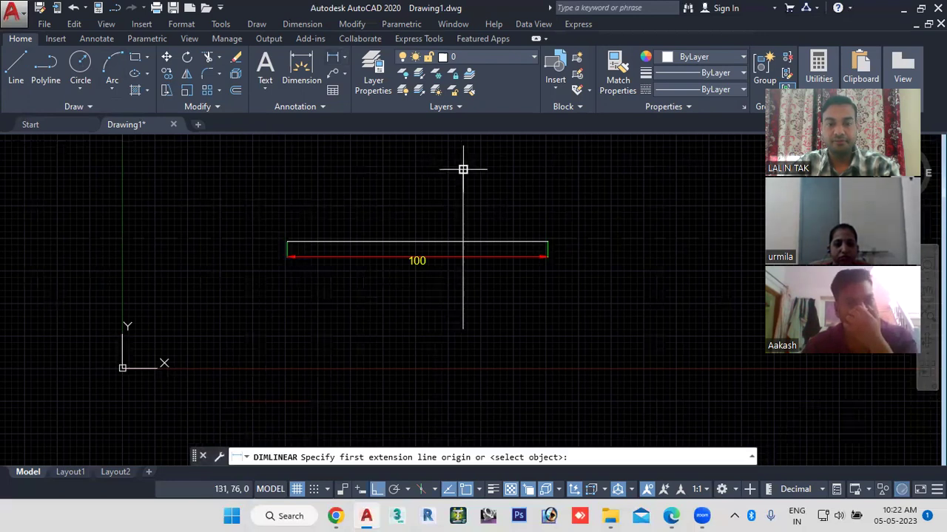
click(463, 170)
click(464, 324)
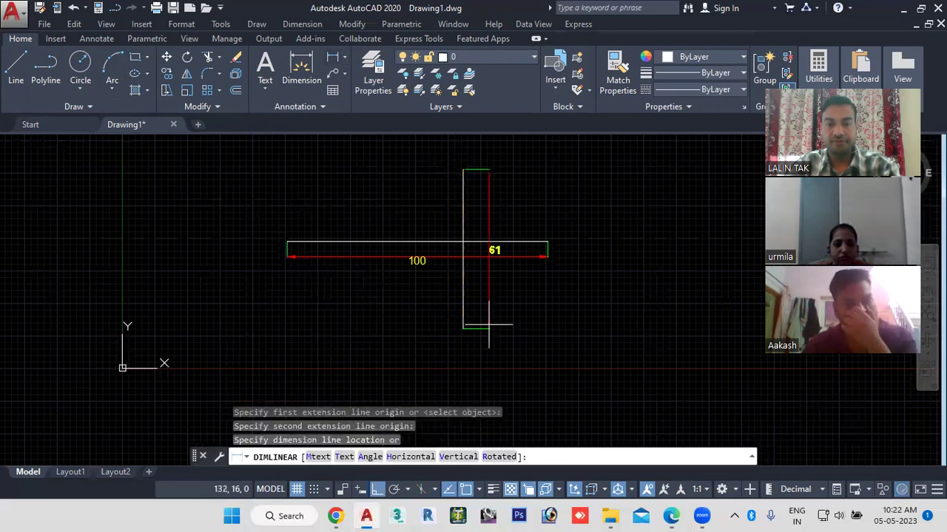
click(490, 324)
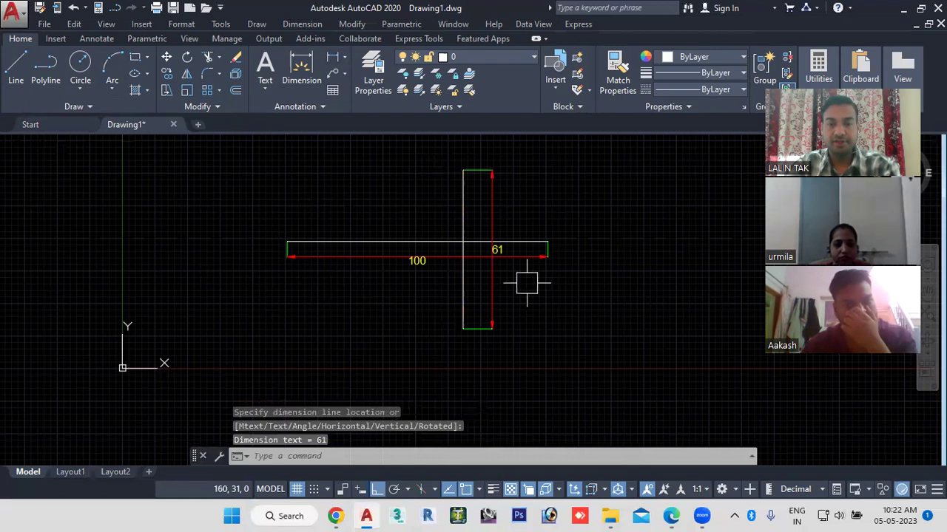
scroll(526, 283, up, 4)
middle_drag(504, 282, 498, 313)
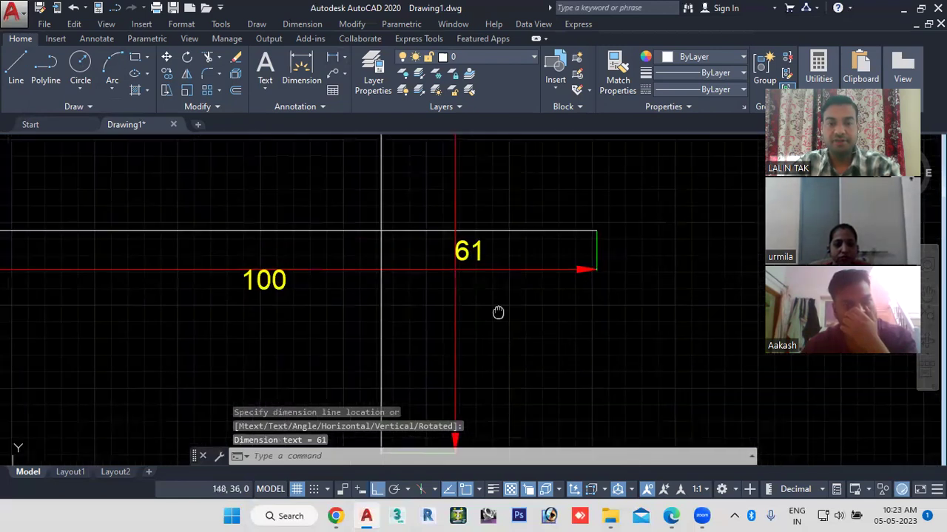
scroll(455, 280, up, 4)
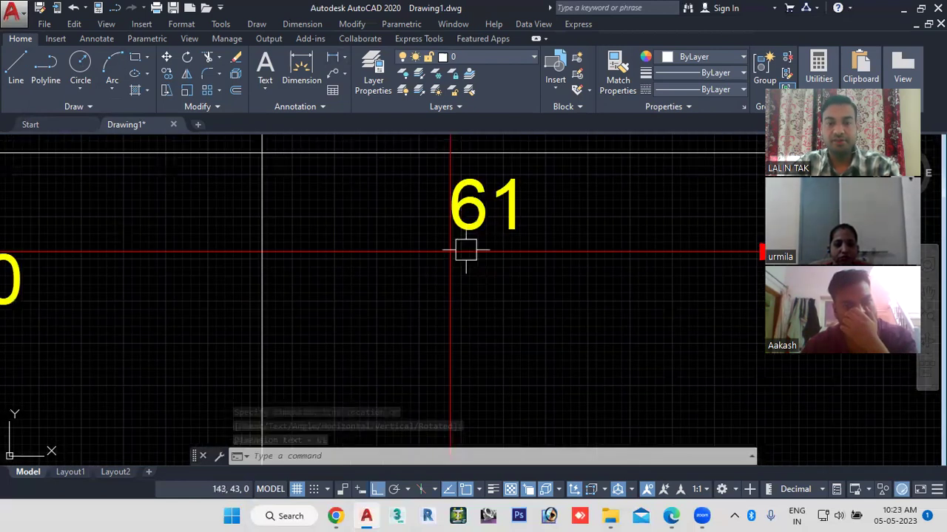
scroll(465, 251, down, 4)
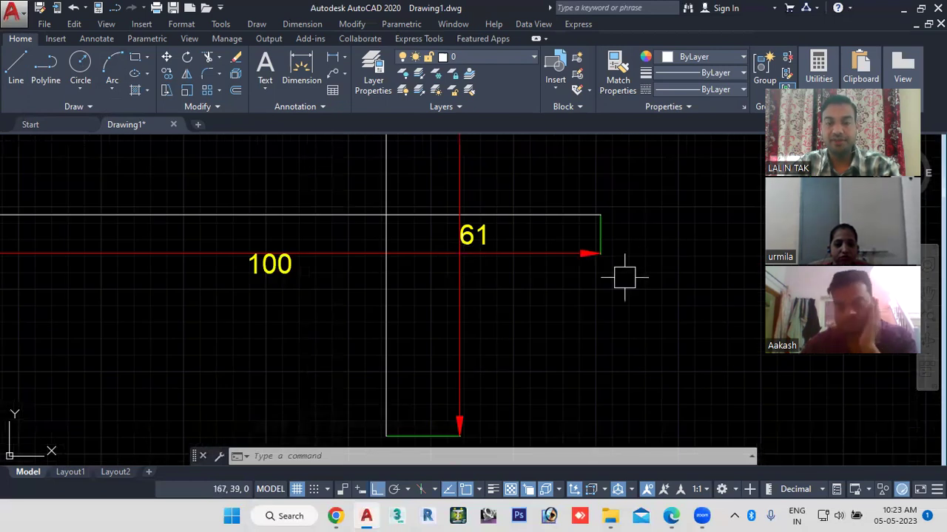
scroll(624, 278, down, 4)
middle_drag(608, 265, 539, 285)
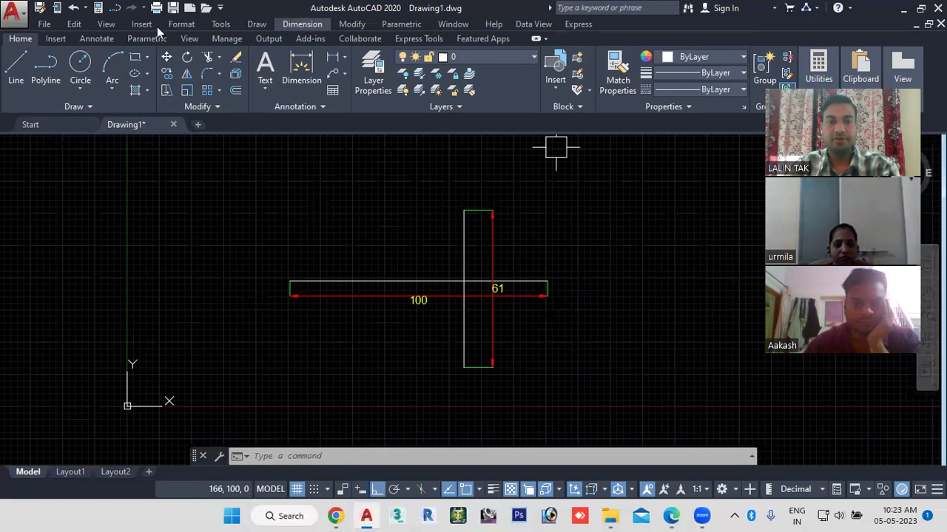
Apply an automatic dimension break to the vertical line's dimension where it crosses the horizontal line and its dimension
click(301, 25)
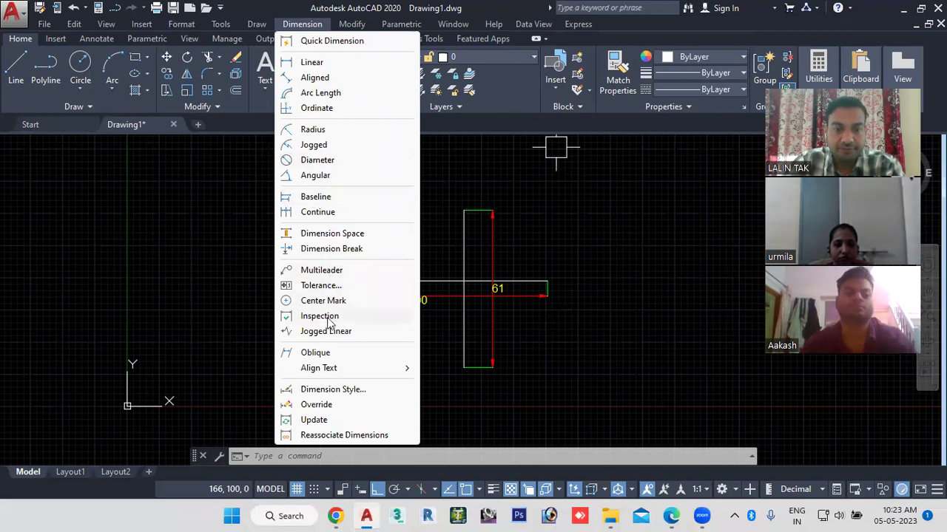
click(331, 249)
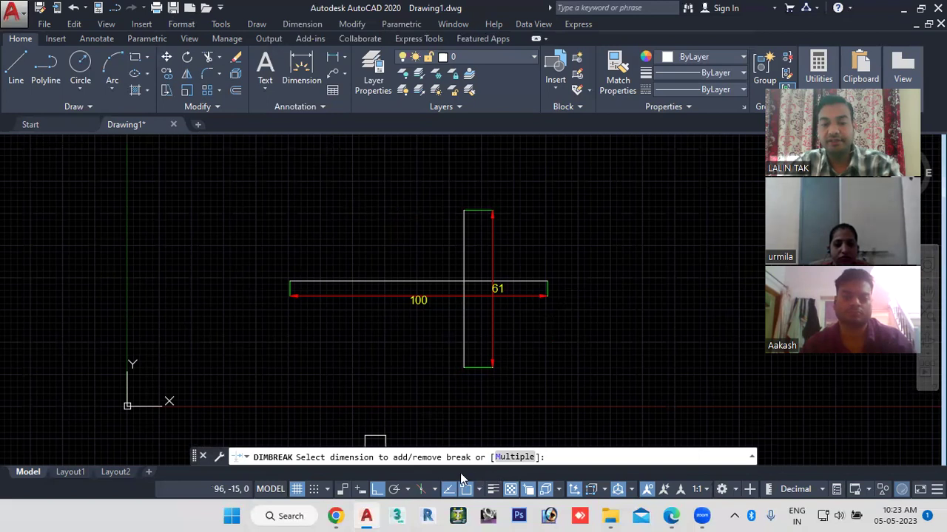
scroll(504, 353, up, 1)
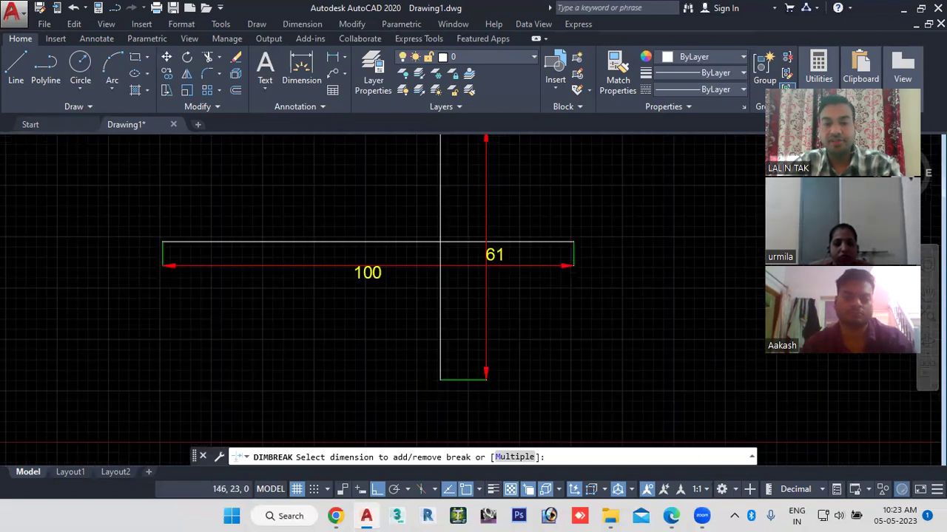
scroll(477, 249, up, 1)
scroll(471, 251, down, 1)
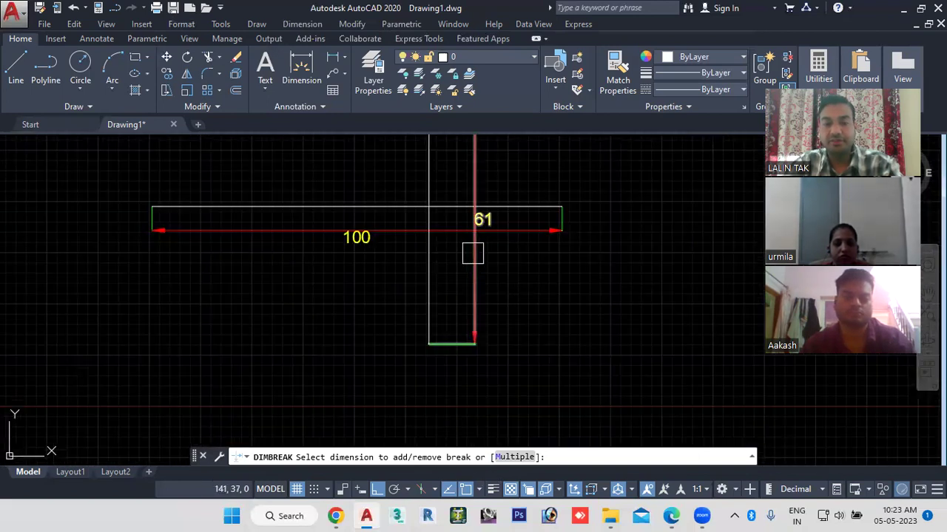
click(473, 253)
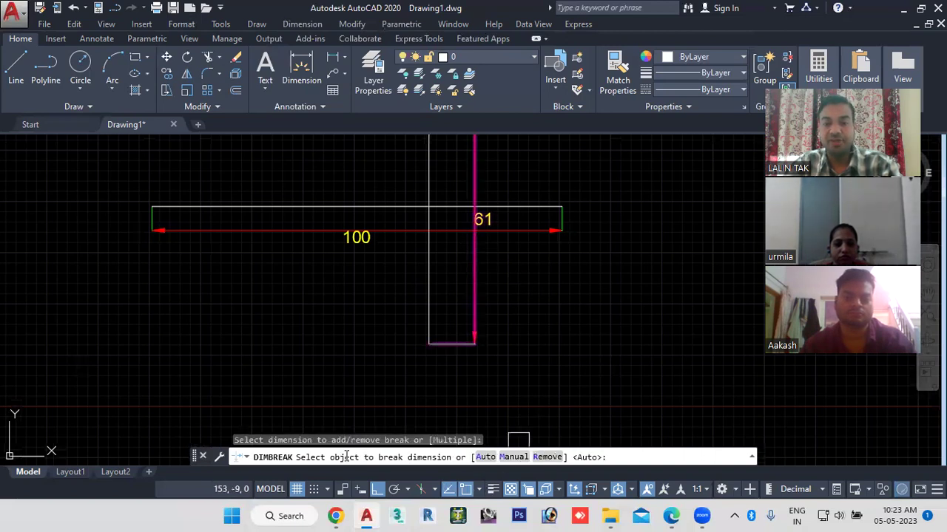
click(485, 457)
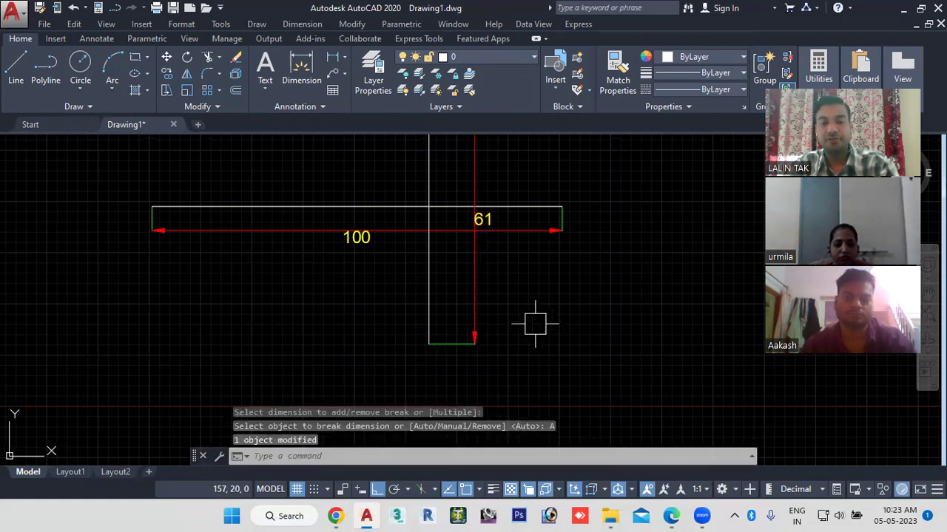
Examine the vertical dimension line up close where it crosses the horizontal dimension line to check the break gap
mouse_move(519, 306)
middle_down()
mouse_move(476, 395)
mouse_move(486, 368)
middle_up()
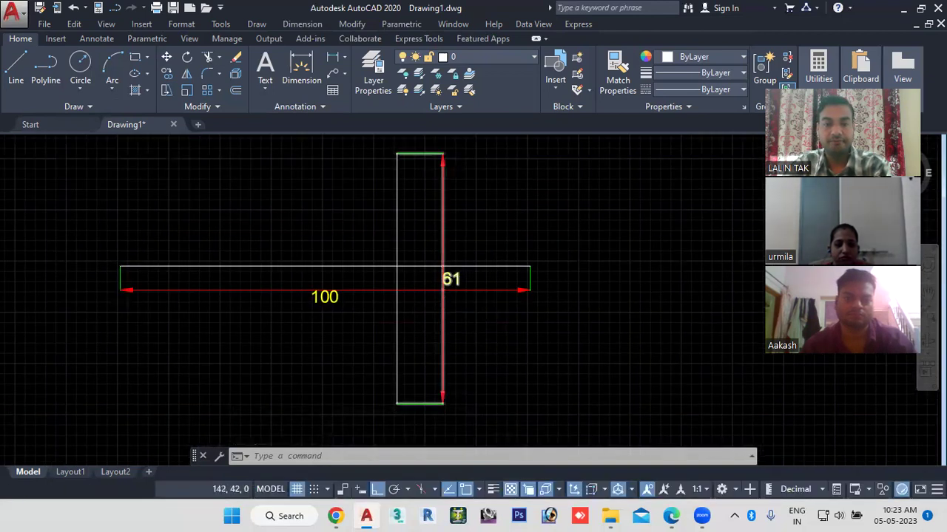
scroll(444, 294, up, 3)
scroll(437, 307, up, 4)
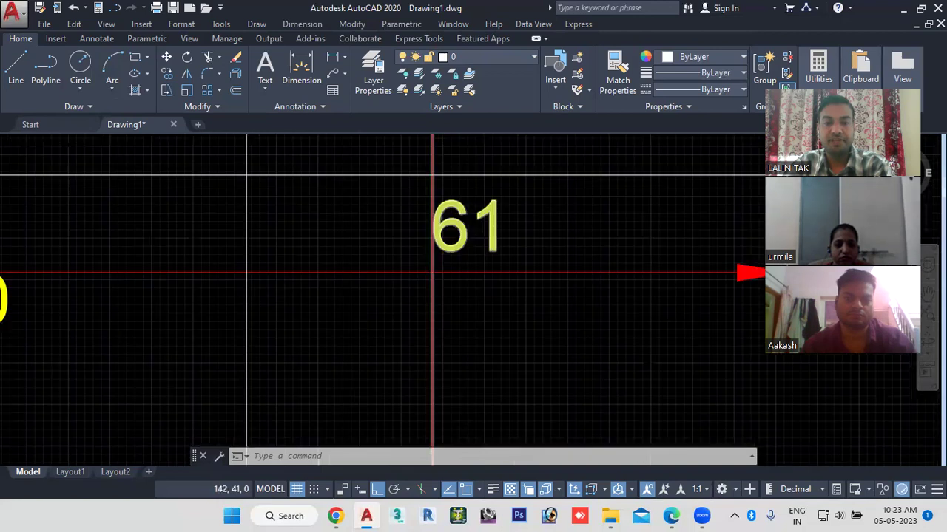
scroll(452, 250, up, 2)
middle_drag(464, 253, 566, 324)
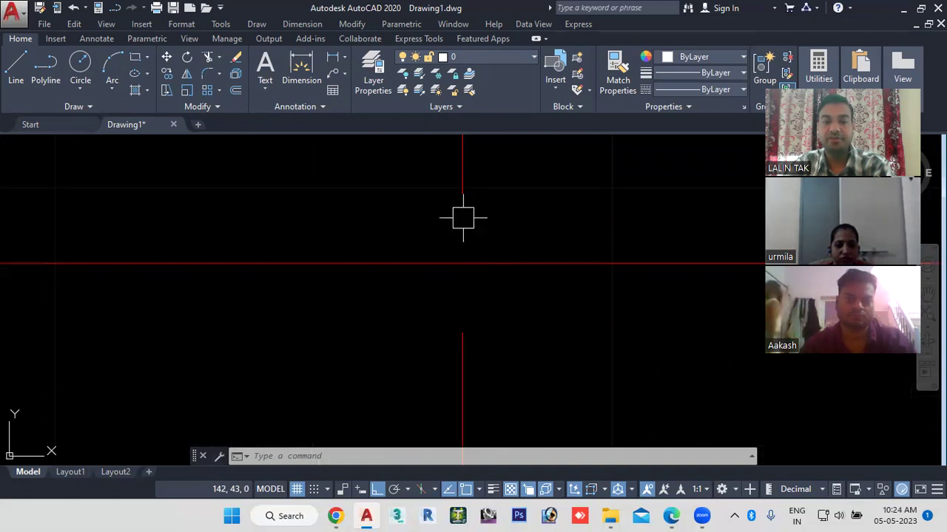
scroll(533, 281, down, 3)
scroll(565, 327, down, 5)
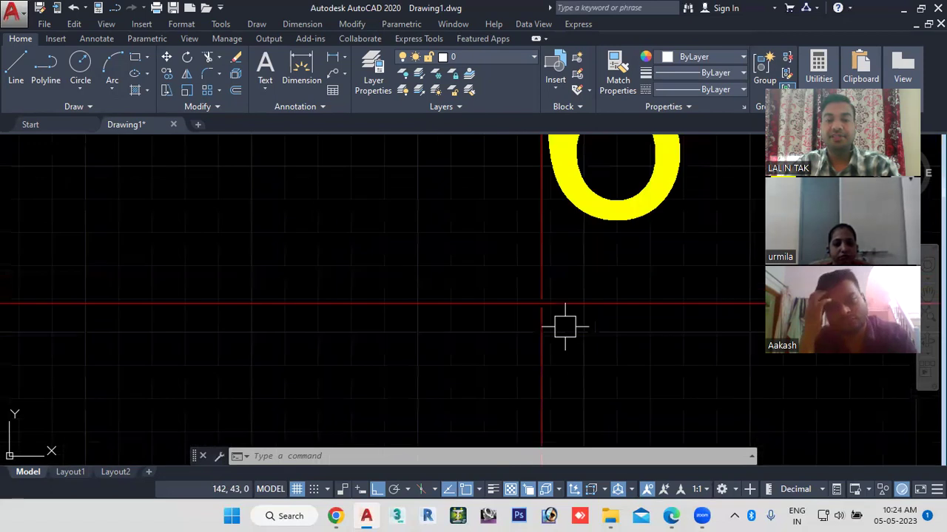
scroll(540, 281, down, 2)
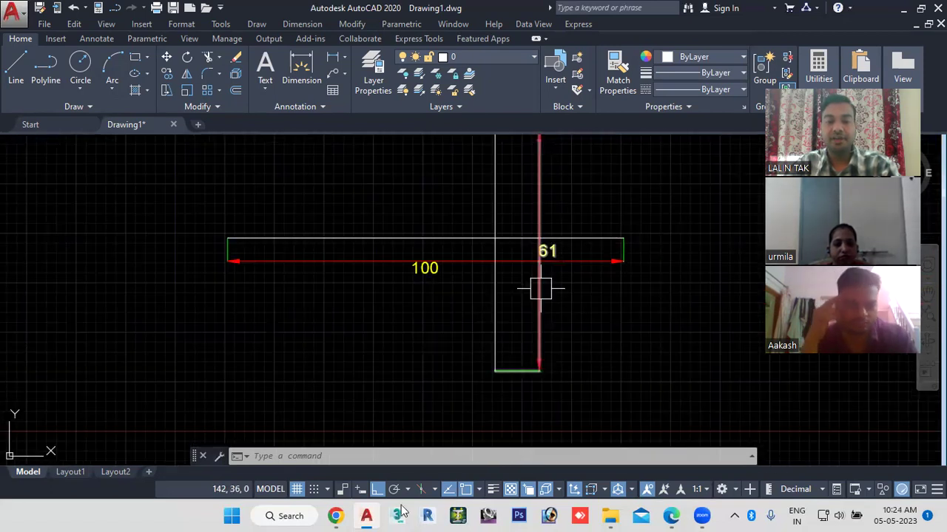
Open the Standard dimension style for modification
click(348, 457)
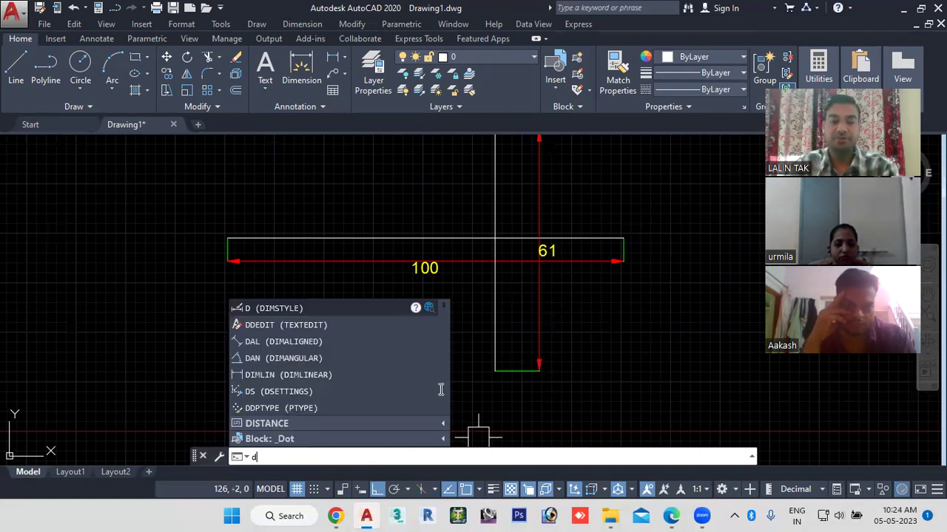
key(BackSpace)
text(d)
key(Return)
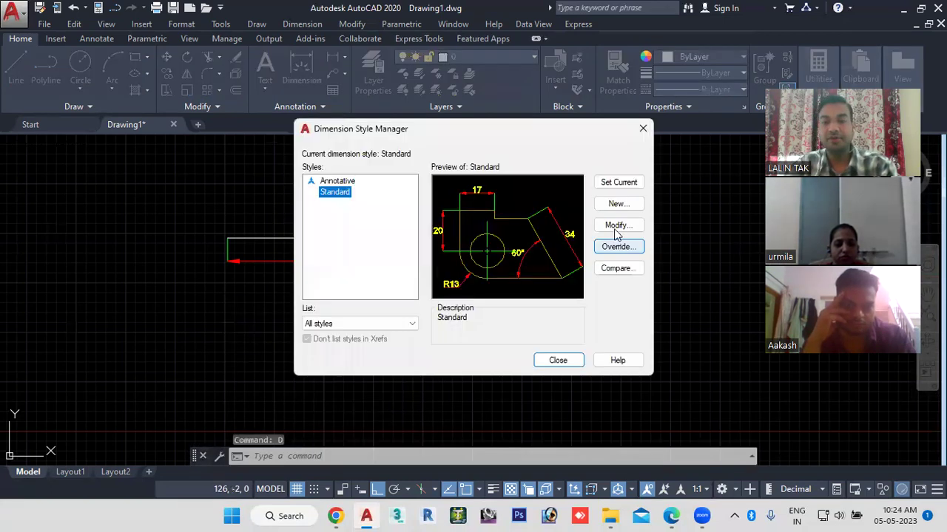
click(615, 233)
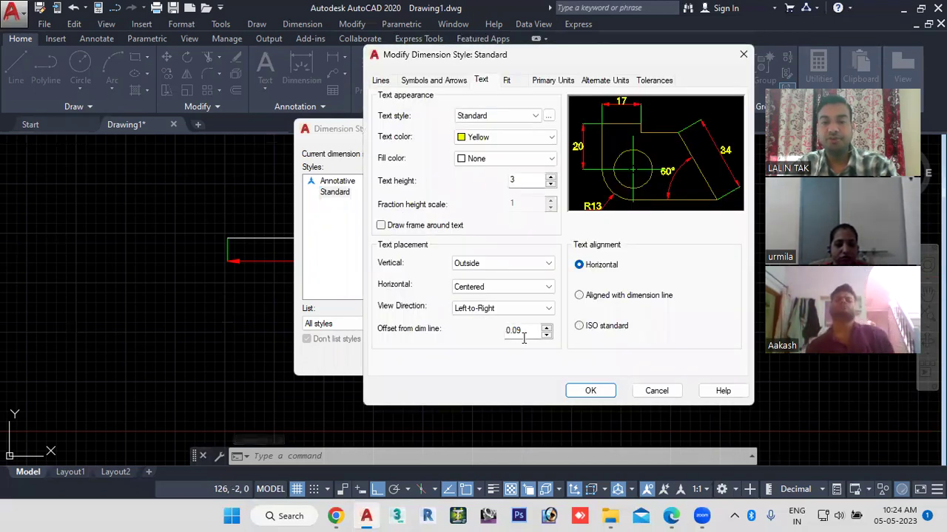
drag(525, 331, 485, 339)
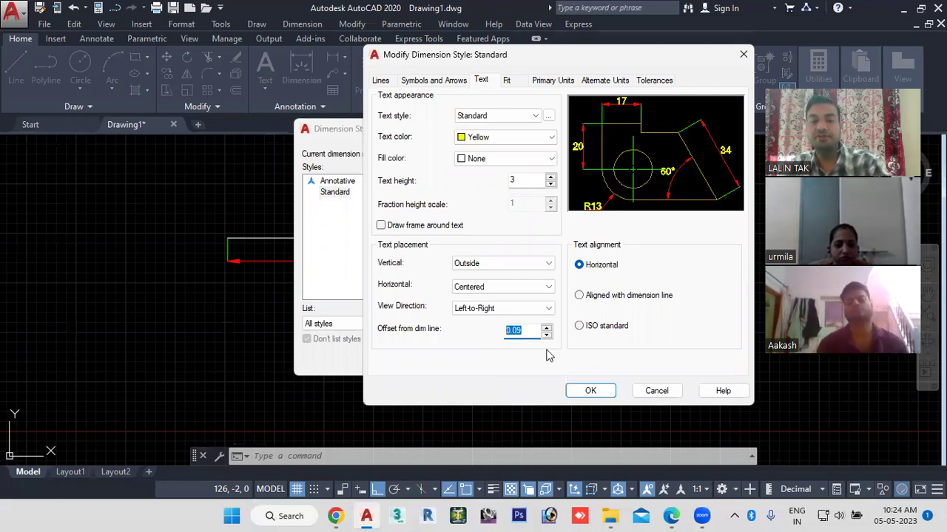
click(592, 392)
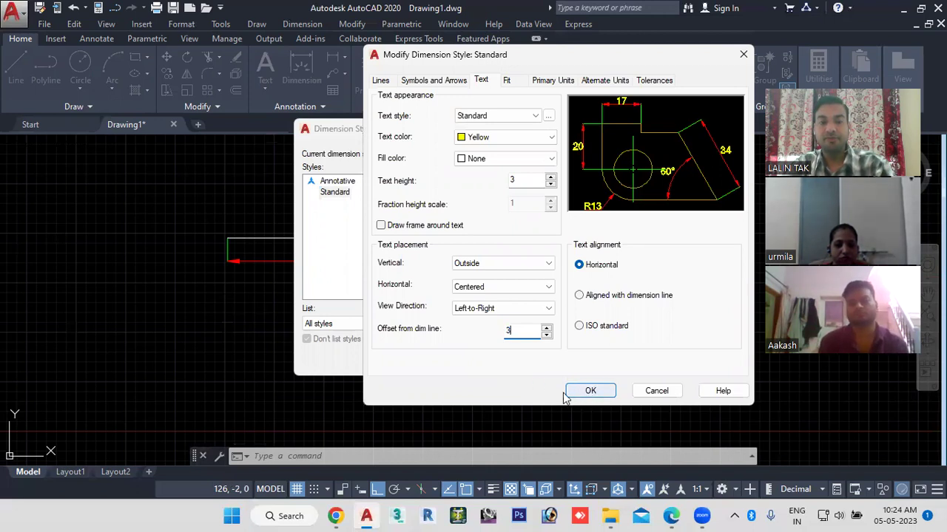
key(ctrl+z)
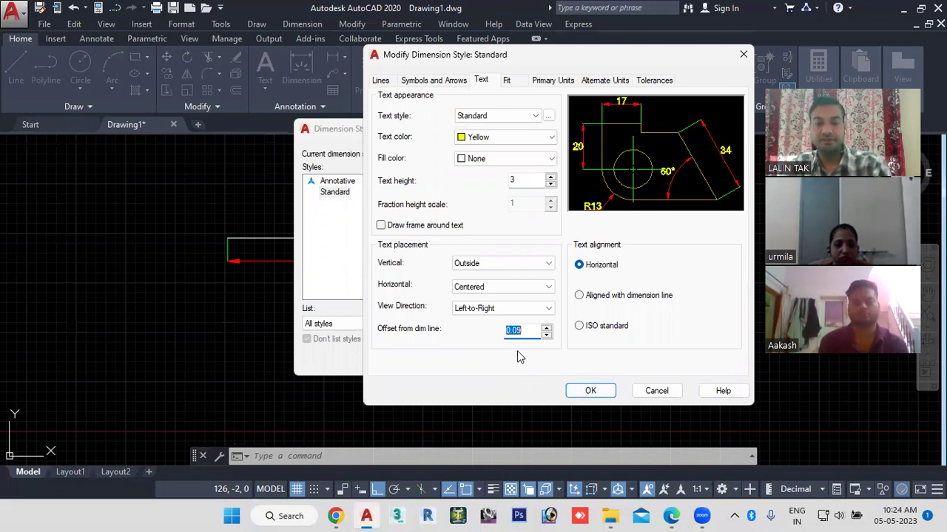
Set the Standard style's dimension break size to 3, then apply the change and close the style manager
click(435, 83)
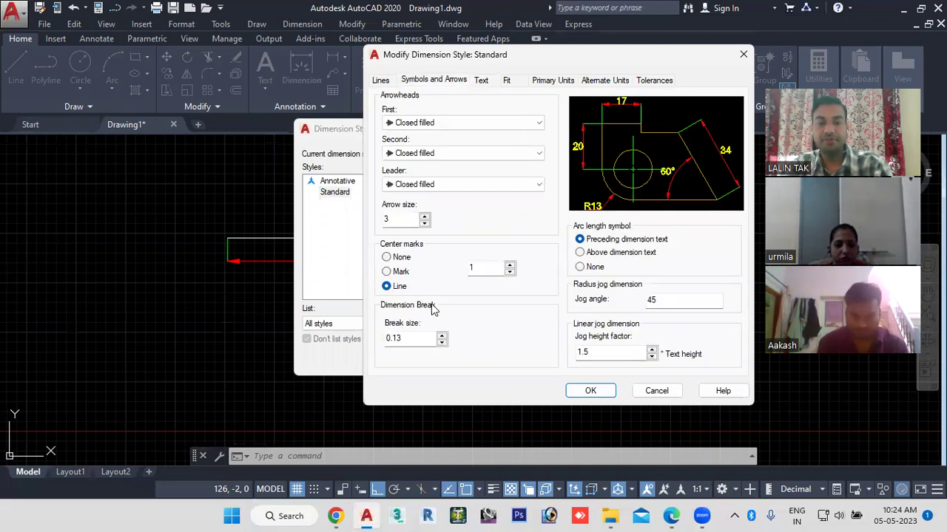
double_click(407, 338)
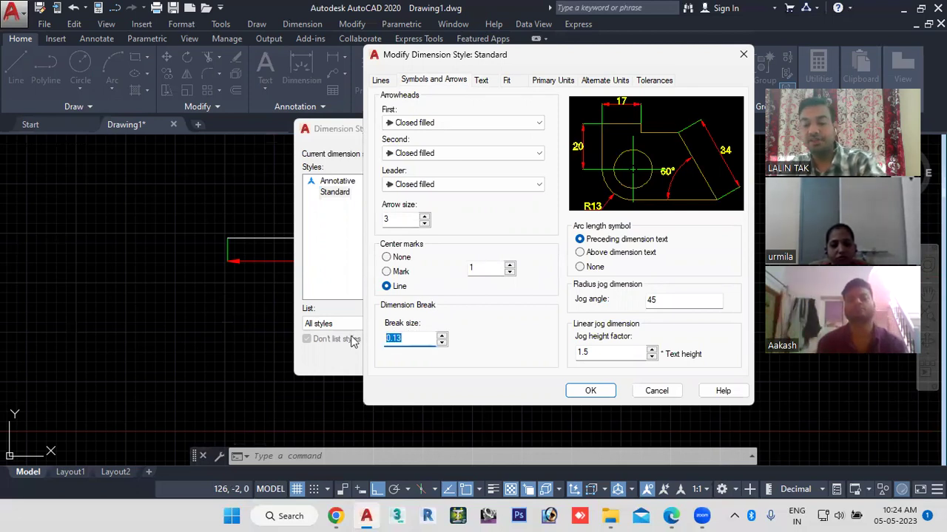
text(3)
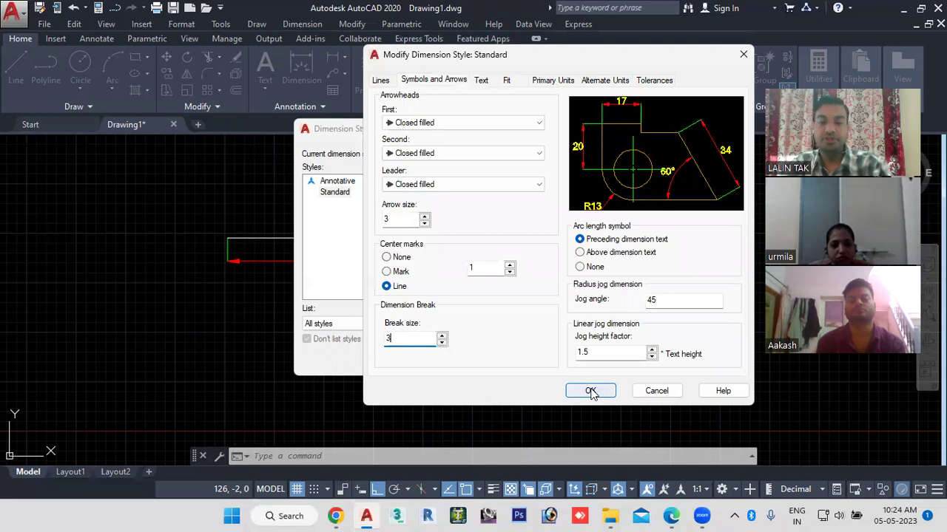
key(Return)
click(559, 360)
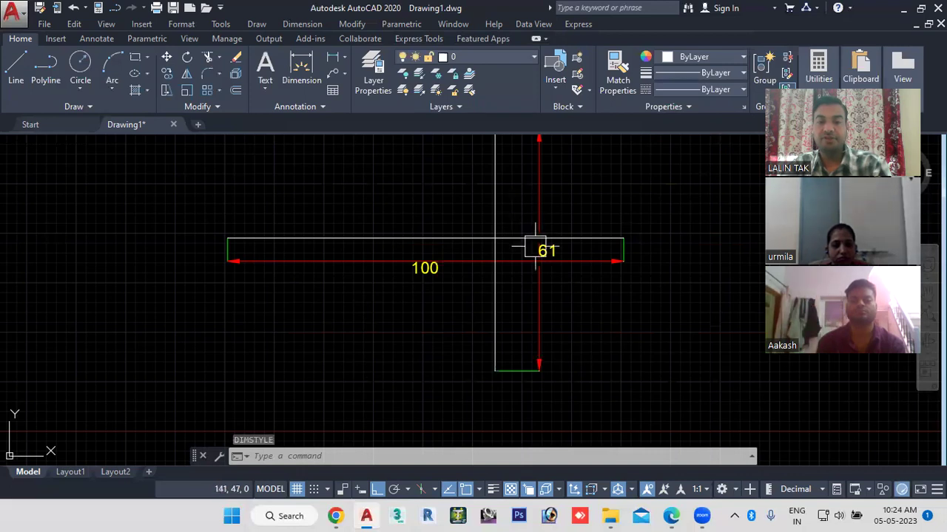
Examine the gaps in the vertical dimension line where it crosses the horizontal line and the horizontal dimension
scroll(535, 244, up, 3)
scroll(581, 323, up, 2)
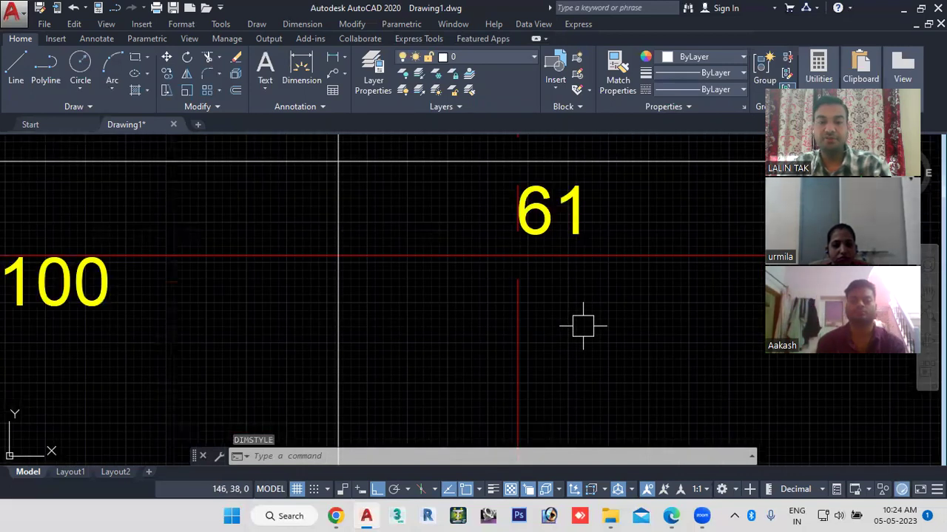
scroll(525, 233, up, 2)
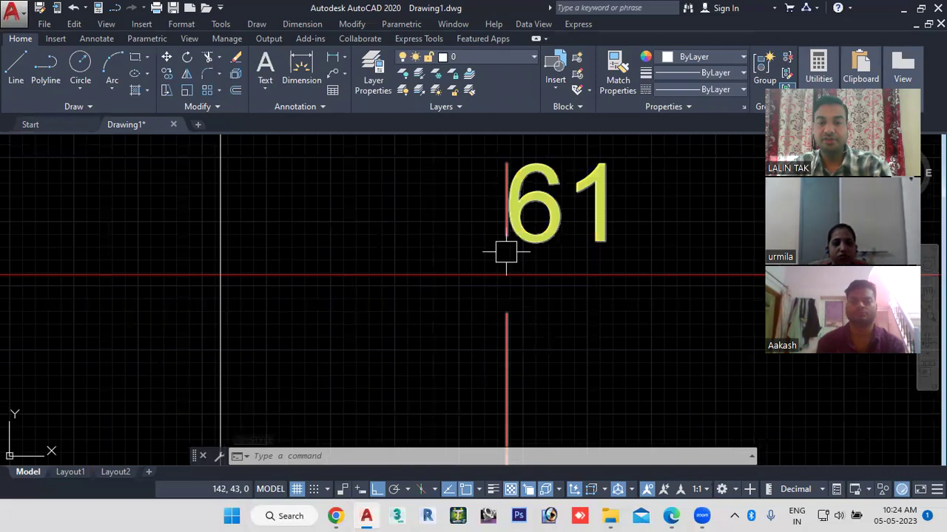
scroll(506, 252, down, 2)
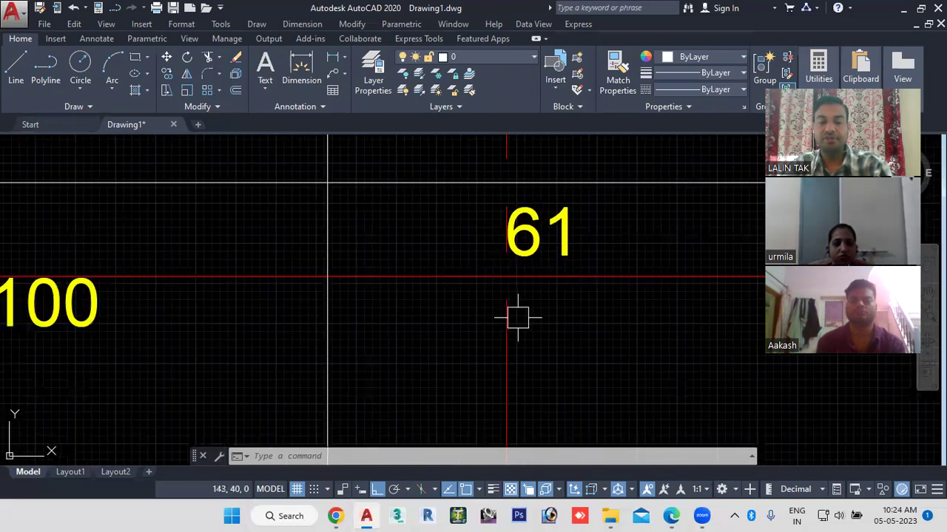
middle_drag(549, 315, 471, 403)
scroll(425, 277, up, 2)
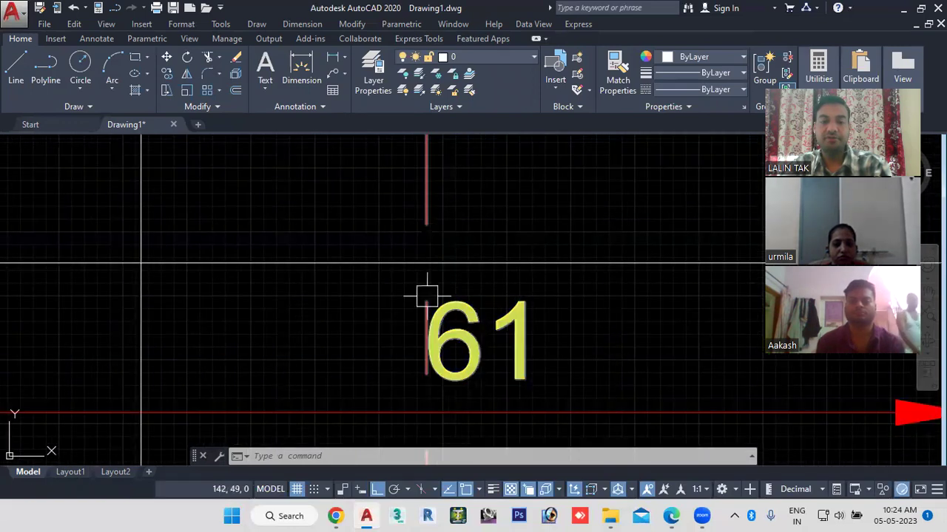
scroll(520, 271, down, 5)
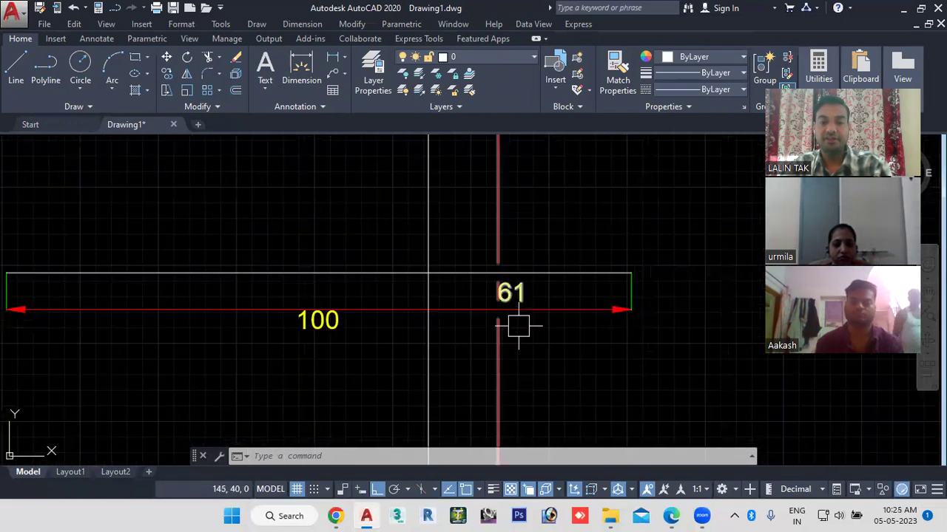
scroll(518, 326, down, 2)
middle_drag(515, 330, 495, 321)
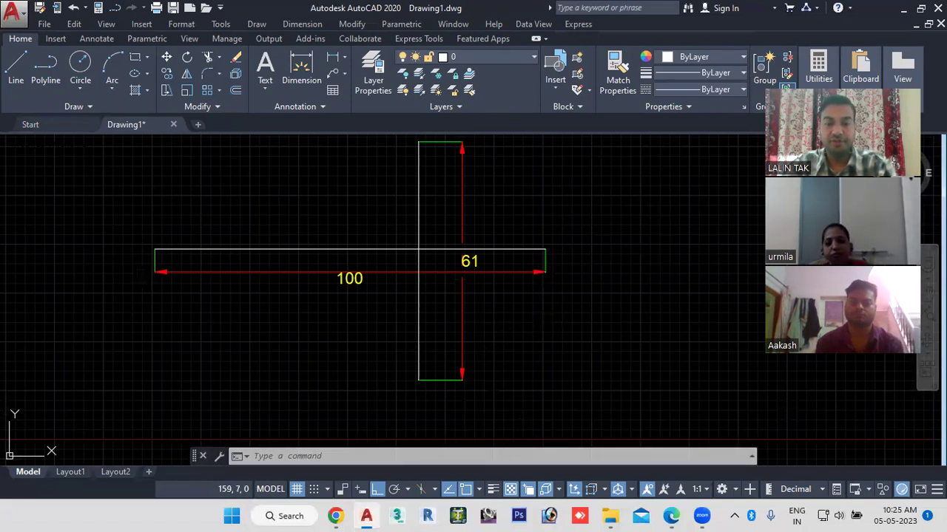
Undo the break size change and the dimension break on the vertical dimension, and check the crossing up close
key(ctrl+z)
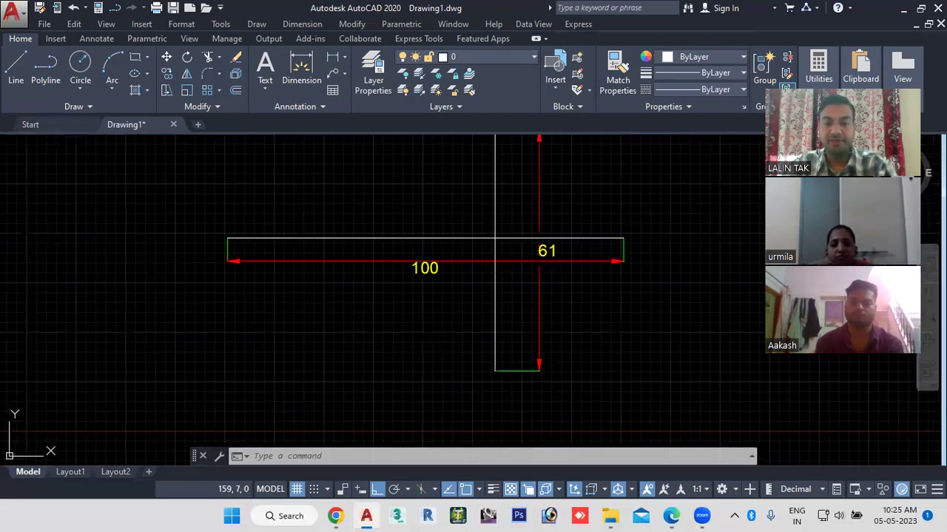
key(ctrl+z)
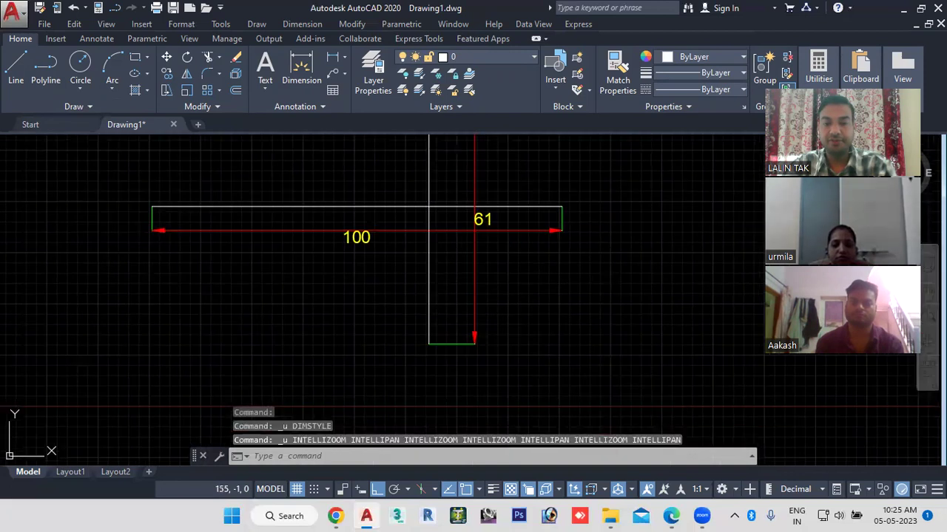
key(ctrl+z)
scroll(496, 303, up, 6)
scroll(515, 252, up, 8)
scroll(516, 247, down, 10)
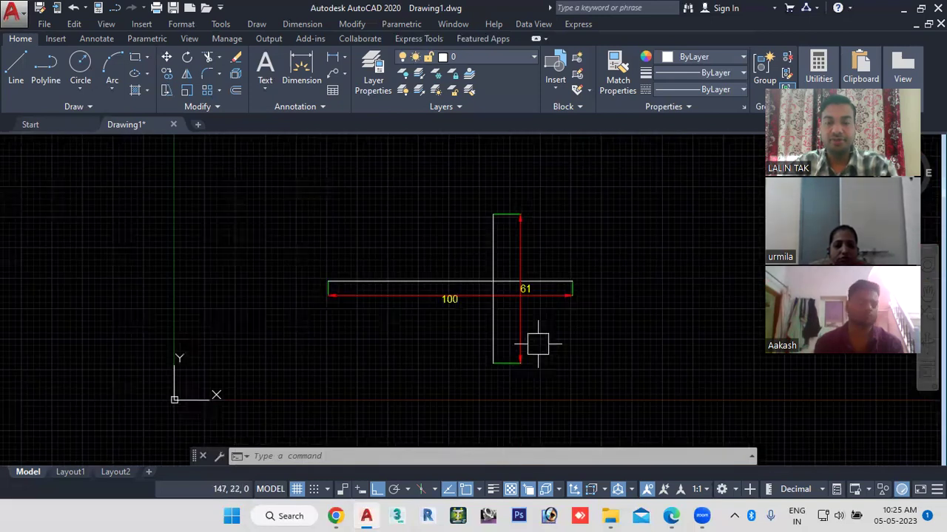
Move the vertical line with its dimension about 3 units straight down, with object snap off, placing its text on the horizontal dimension line
scroll(515, 346, up, 2)
click(596, 311)
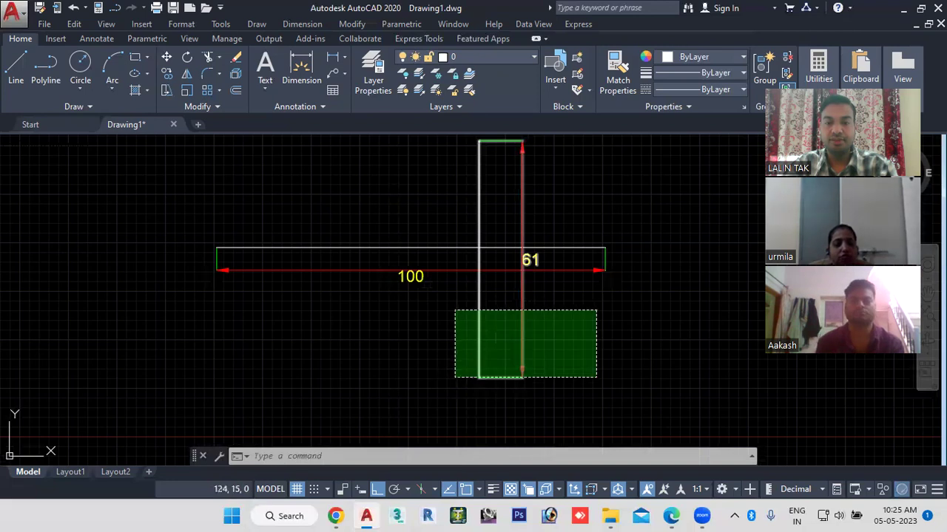
click(454, 372)
right_click(547, 294)
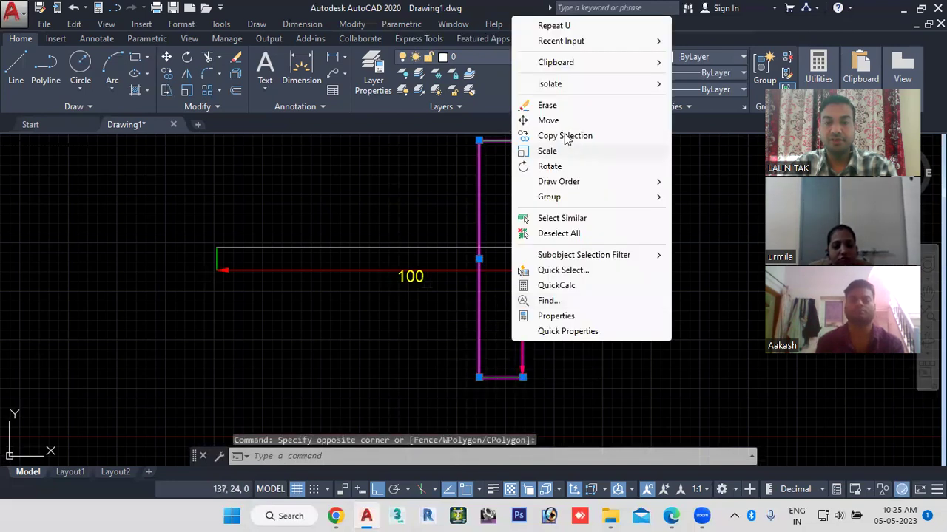
click(560, 120)
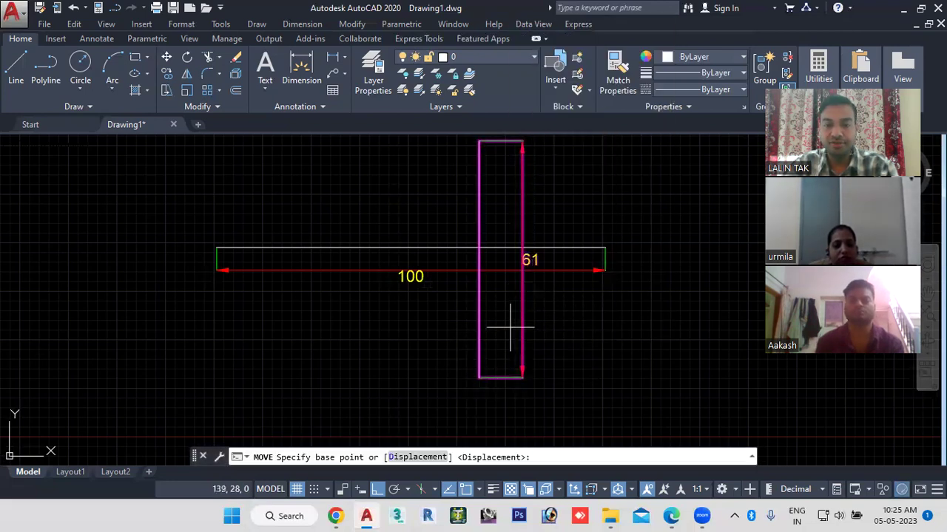
click(523, 302)
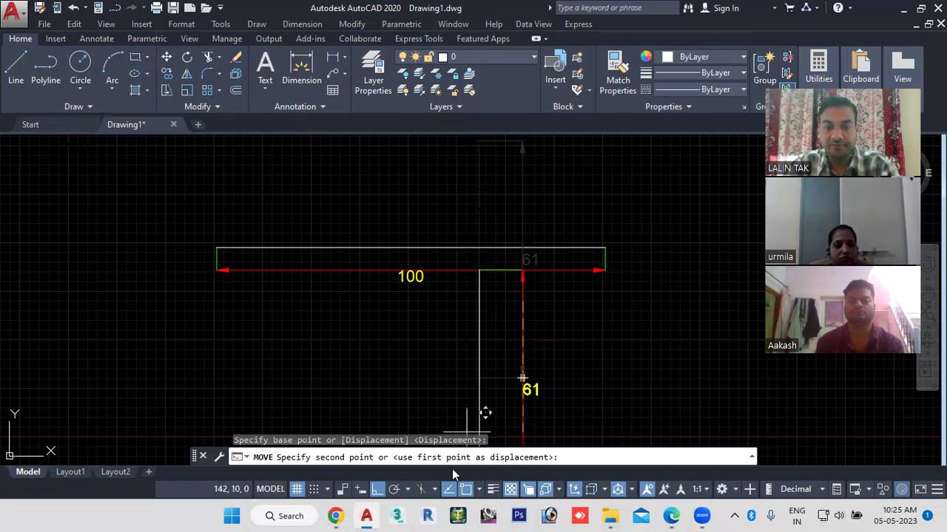
click(467, 491)
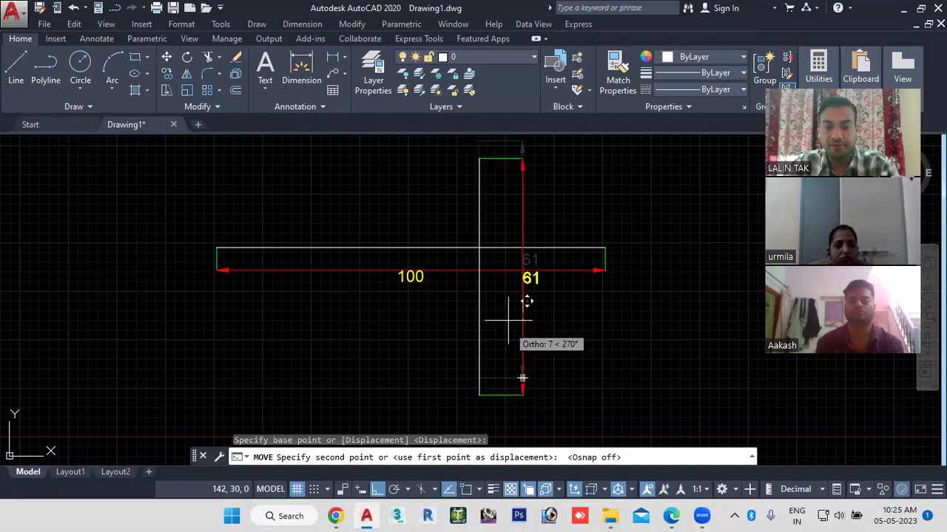
scroll(520, 302, up, 2)
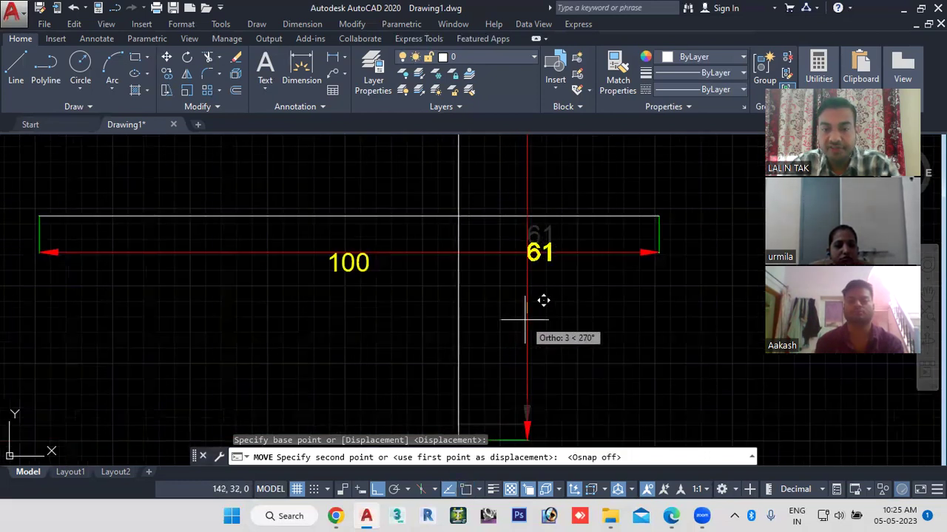
click(525, 316)
scroll(579, 316, down, 2)
middle_drag(577, 338, 486, 303)
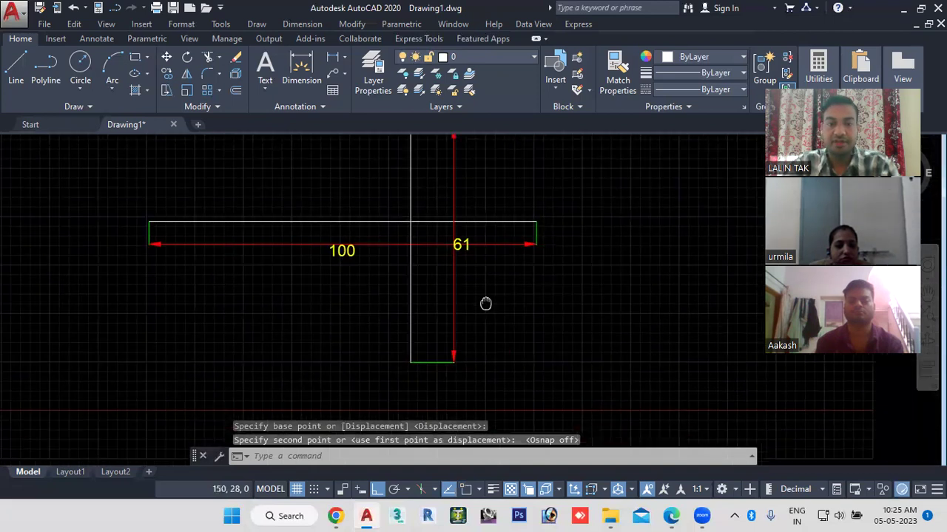
Set the Standard dimension style's vertical text placement to Centered, then apply the change and close the style manager
scroll(470, 261, up, 6)
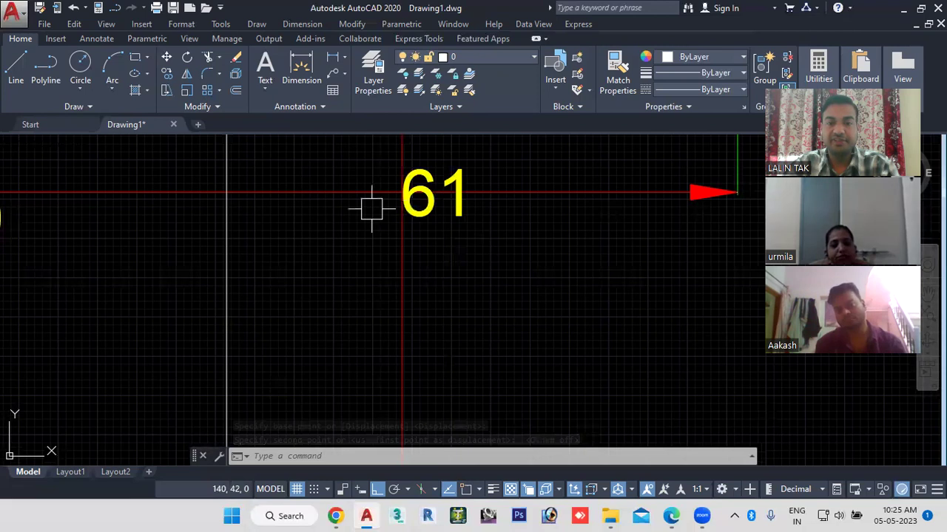
scroll(371, 209, down, 5)
click(304, 456)
text(d)
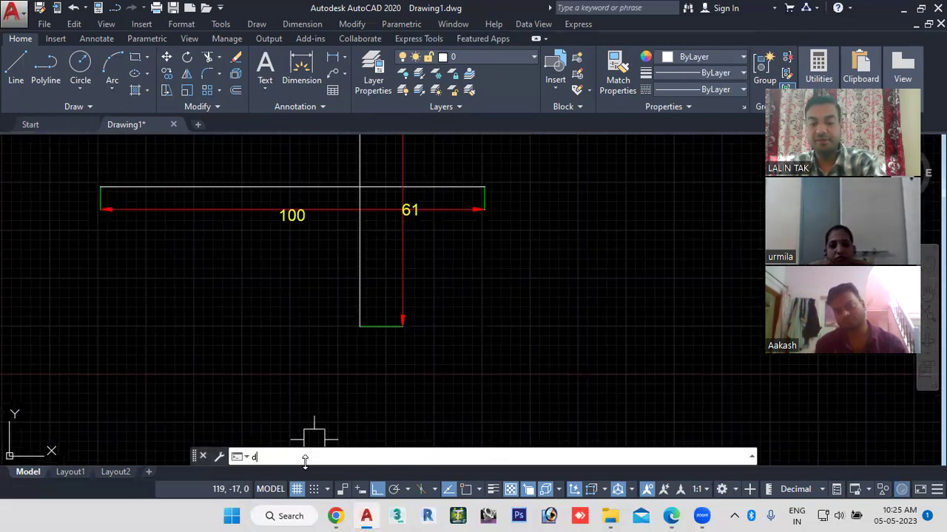
key(Escape)
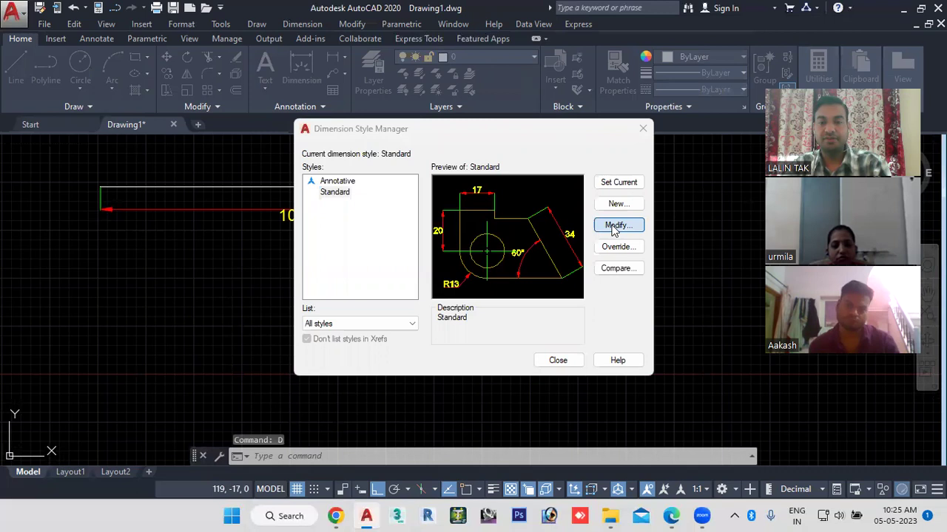
click(614, 225)
click(481, 80)
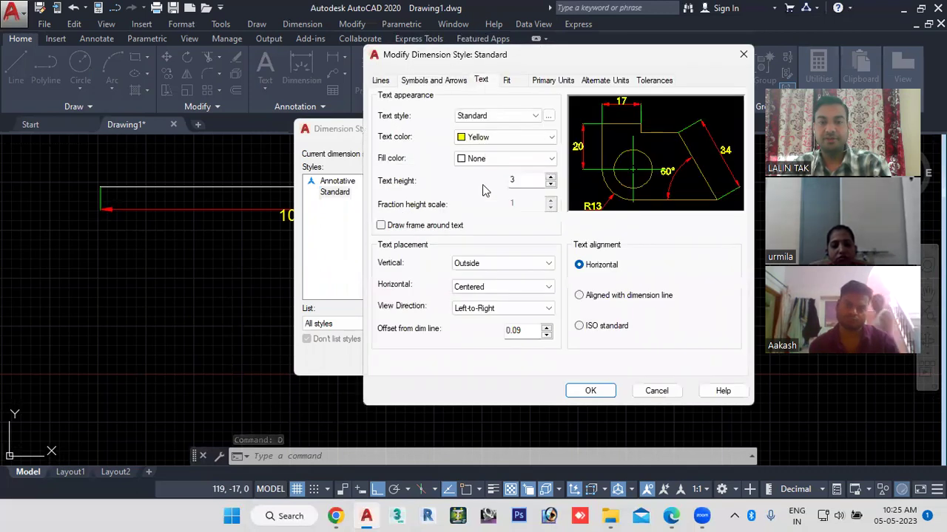
click(494, 264)
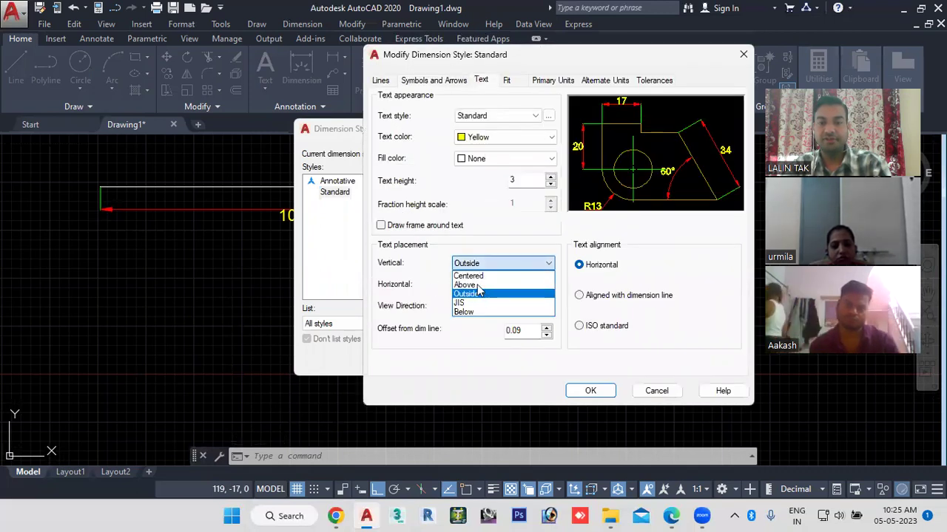
click(465, 276)
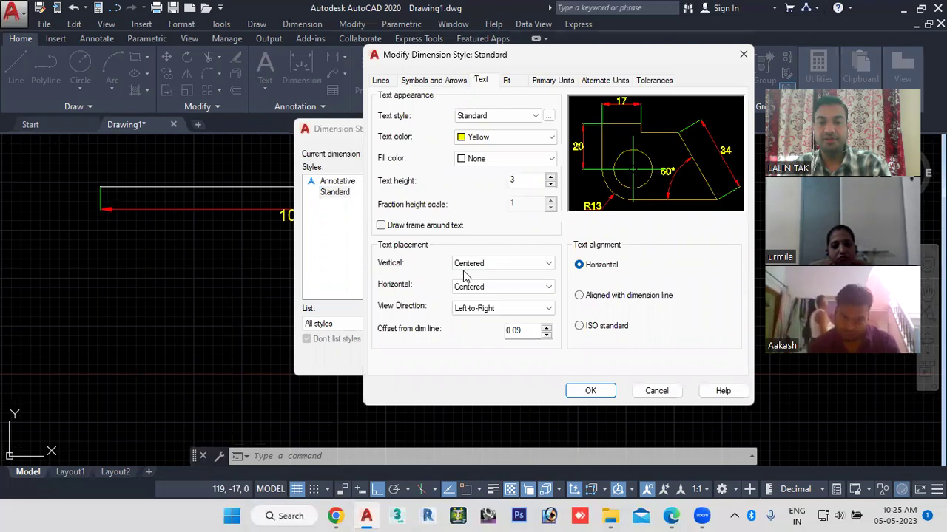
click(592, 391)
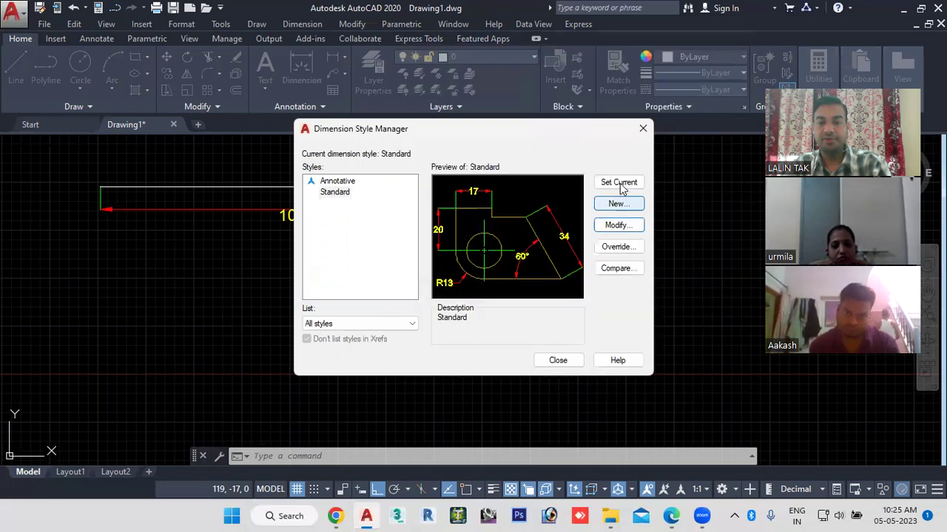
click(558, 361)
Examine how the vertical dimension's text overlaps the horizontal dimension line at their crossing
mouse_move(287, 256)
middle_down()
mouse_move(408, 298)
mouse_move(133, 299)
middle_up()
scroll(414, 278, up, 4)
scroll(442, 273, up, 2)
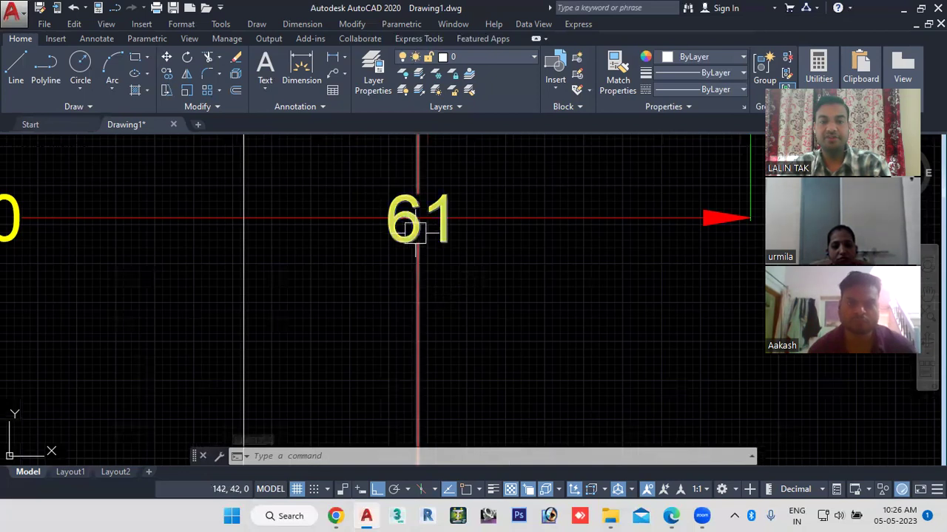
scroll(432, 218, up, 2)
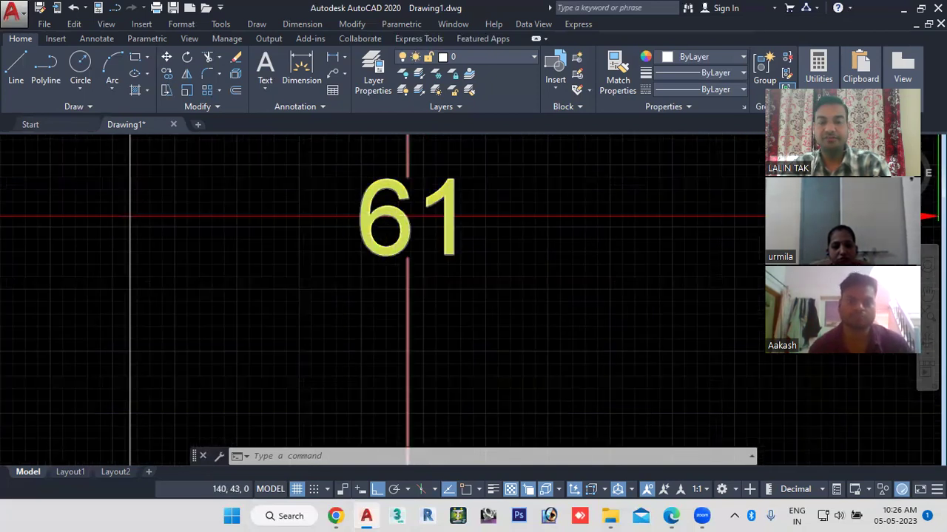
scroll(355, 218, up, 2)
scroll(631, 237, down, 5)
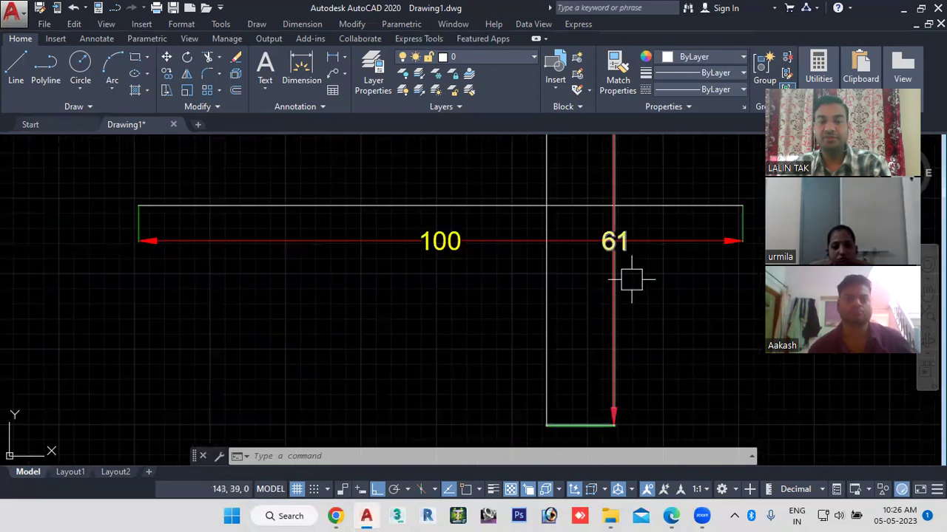
middle_drag(631, 276, 482, 247)
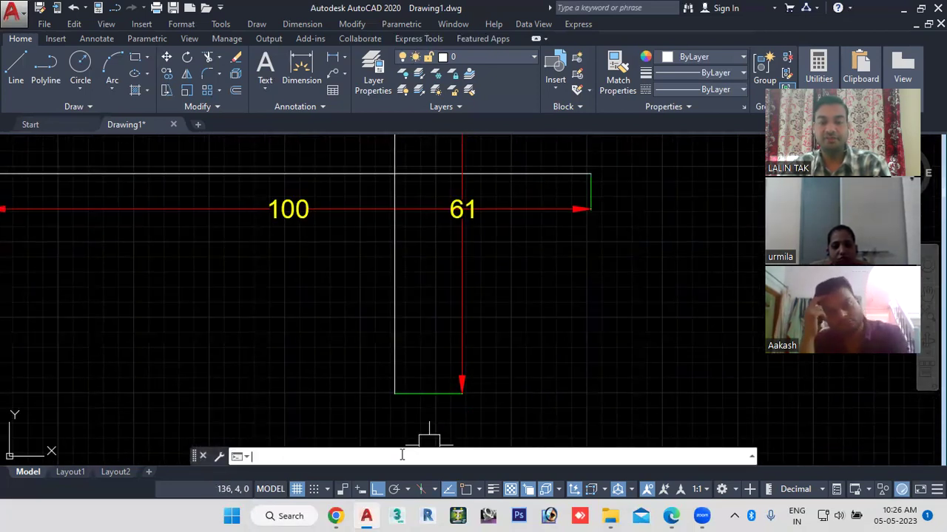
Add a manual dimension break to the horizontal dimension, with break points on either side of the vertical dimension's text
click(303, 24)
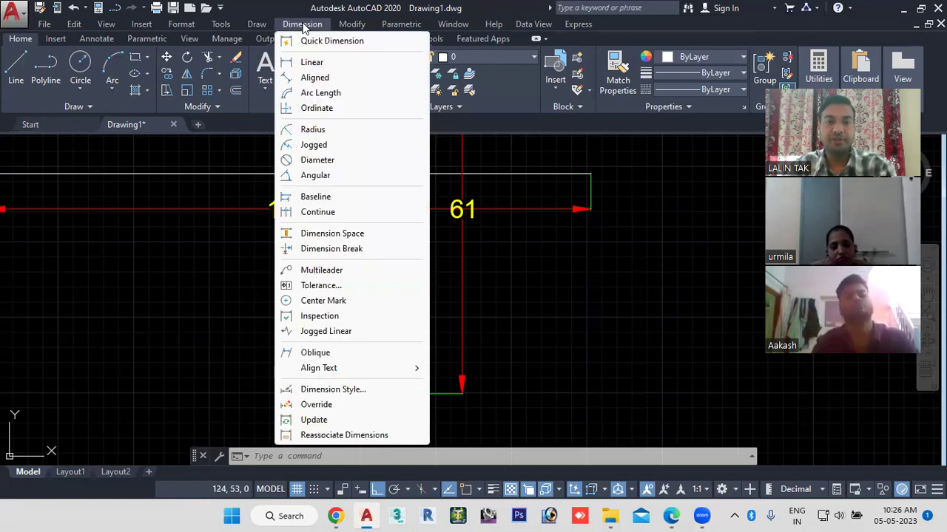
click(325, 248)
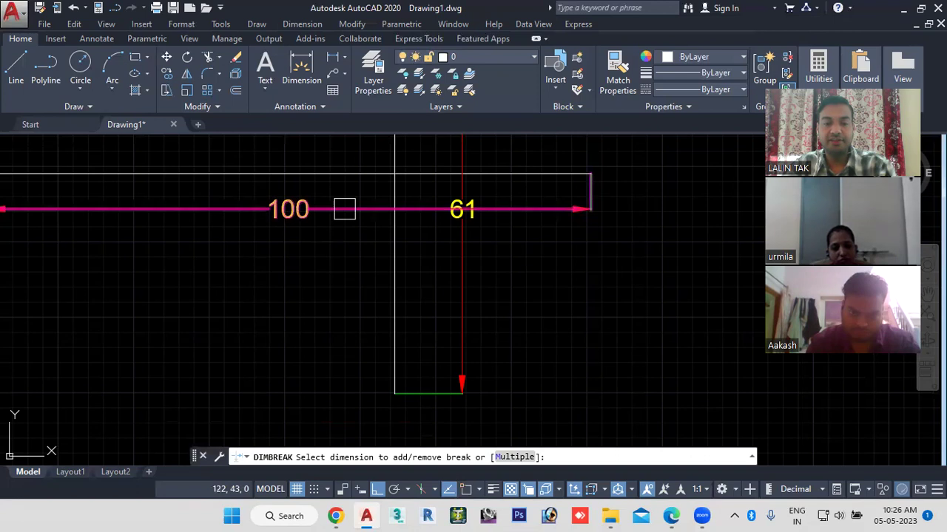
click(345, 209)
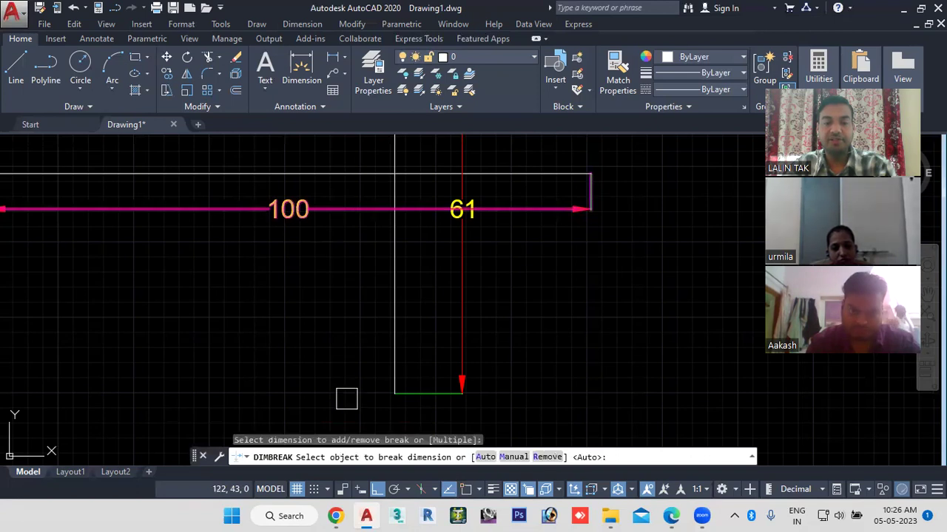
click(511, 458)
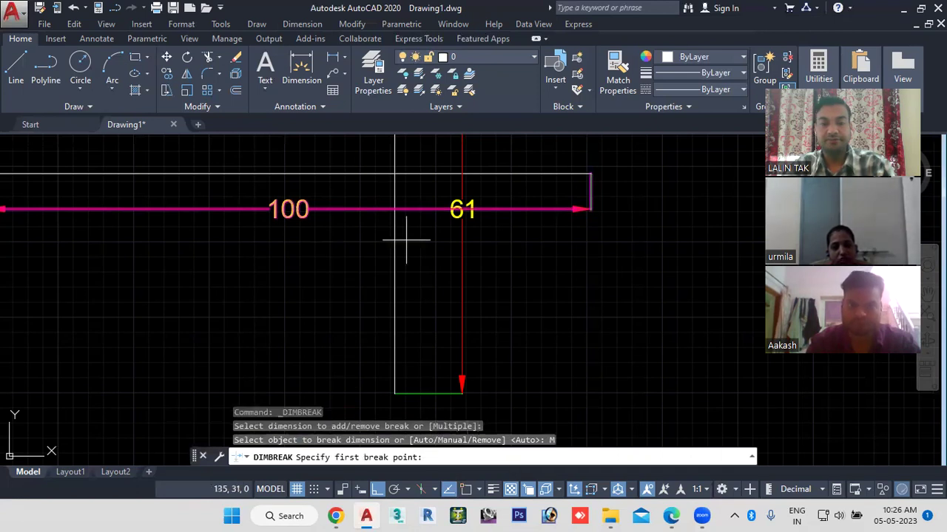
scroll(407, 235, up, 2)
mouse_move(439, 224)
middle_down()
mouse_move(381, 343)
mouse_move(318, 360)
middle_up()
scroll(392, 337, up, 2)
scroll(392, 337, up, 2)
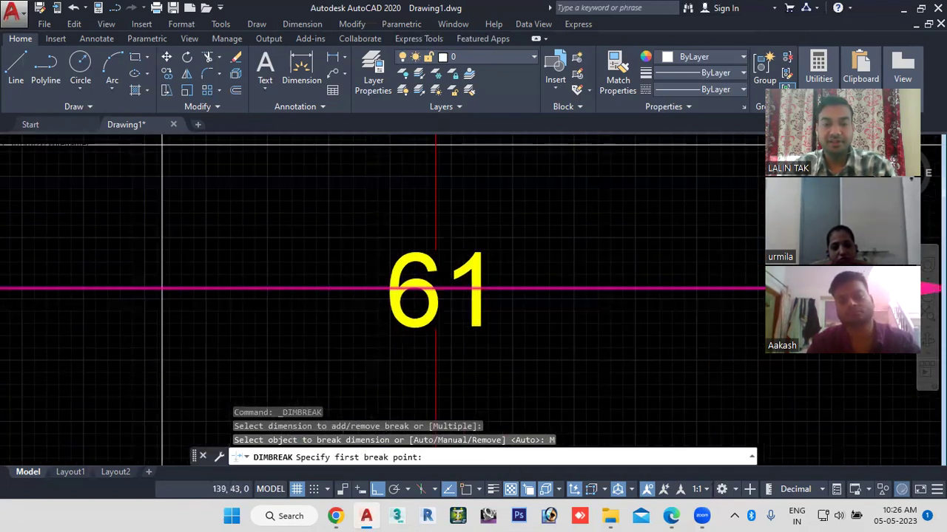
scroll(373, 293, up, 4)
click(354, 283)
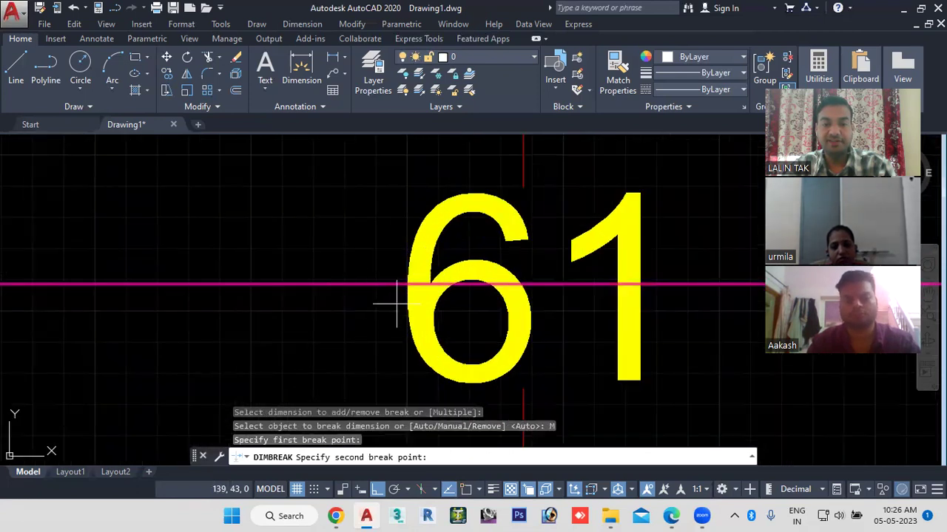
scroll(597, 310, down, 2)
middle_drag(598, 314, 468, 307)
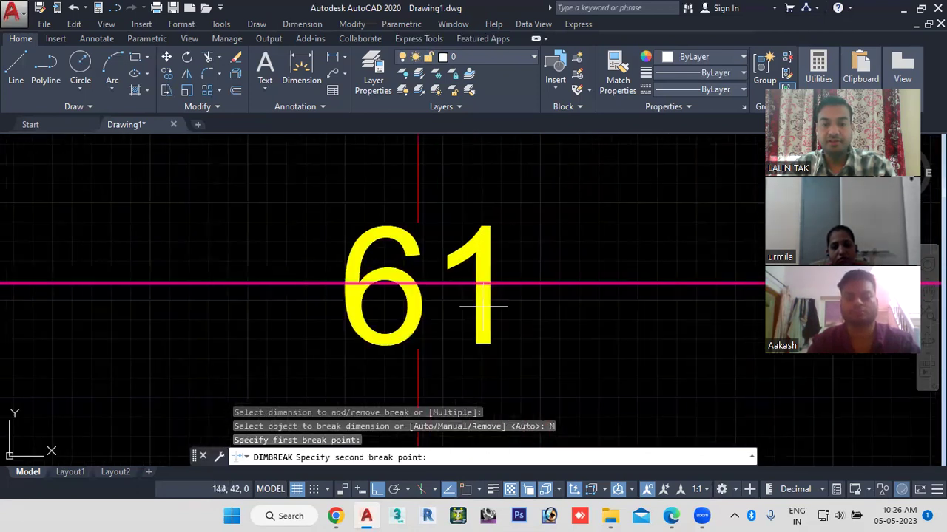
click(537, 283)
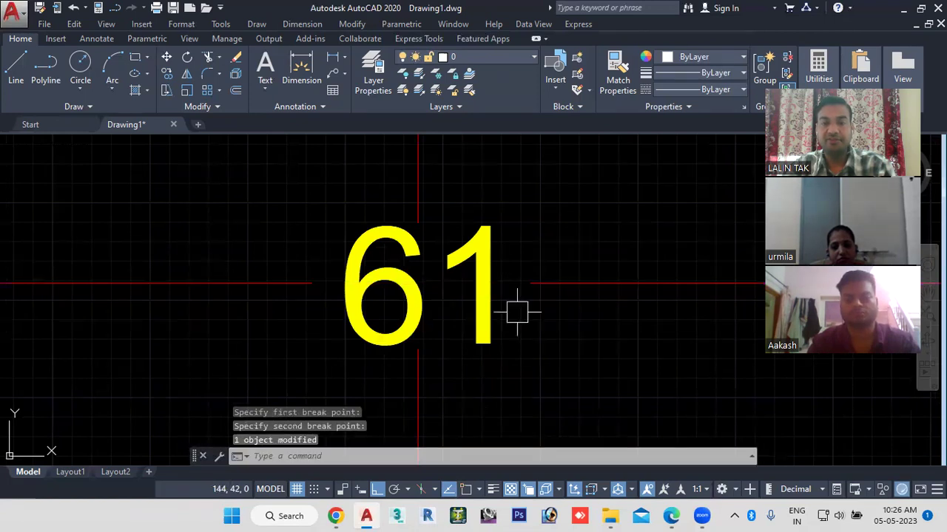
Examine the gap in the horizontal dimension line around the vertical dimension's text, both close up and in the whole drawing
scroll(517, 312, down, 3)
scroll(534, 323, down, 3)
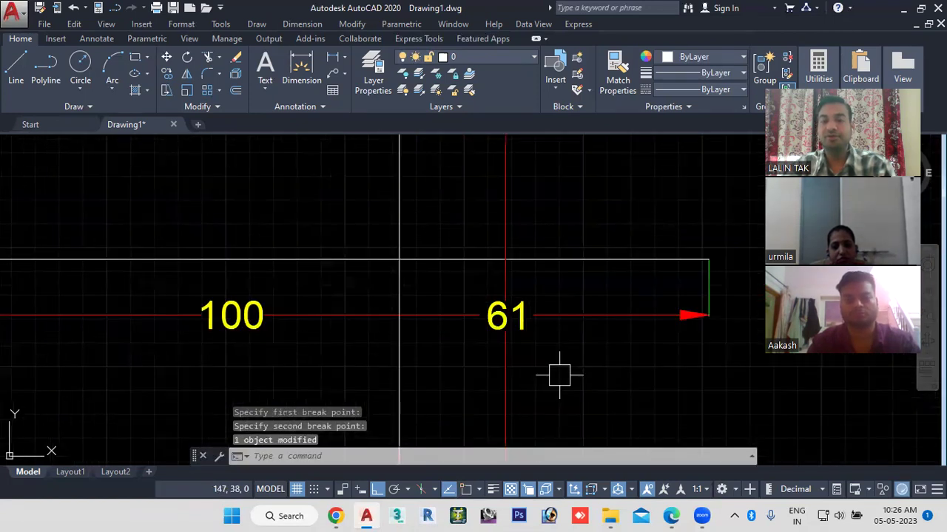
scroll(467, 317, down, 2)
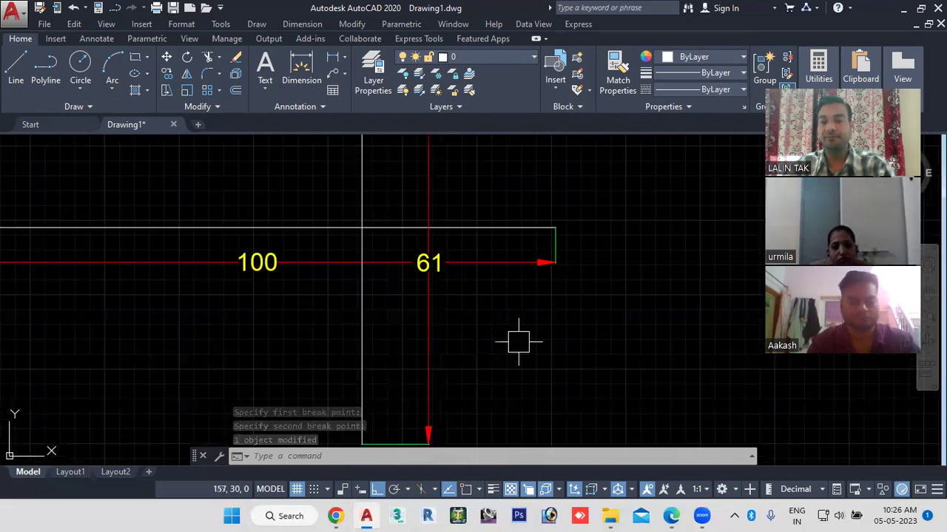
scroll(424, 257, up, 2)
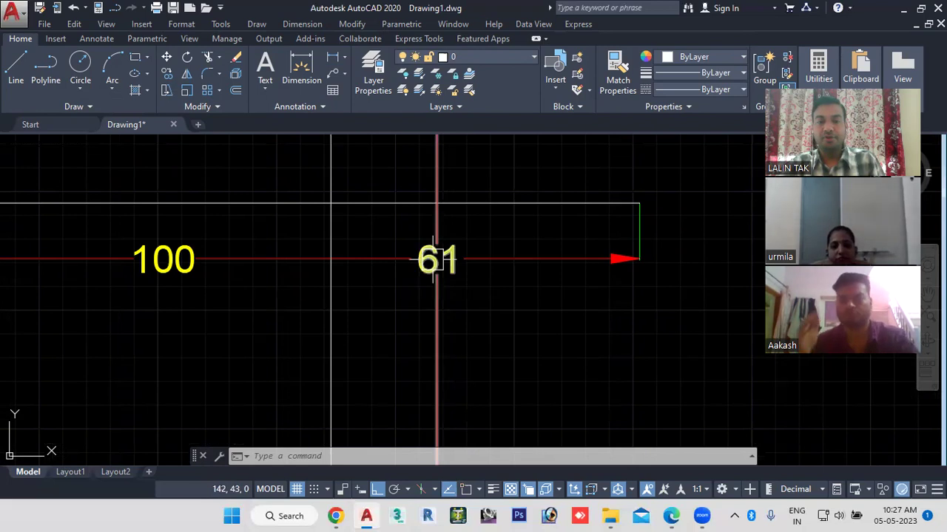
scroll(438, 266, up, 5)
scroll(433, 291, down, 4)
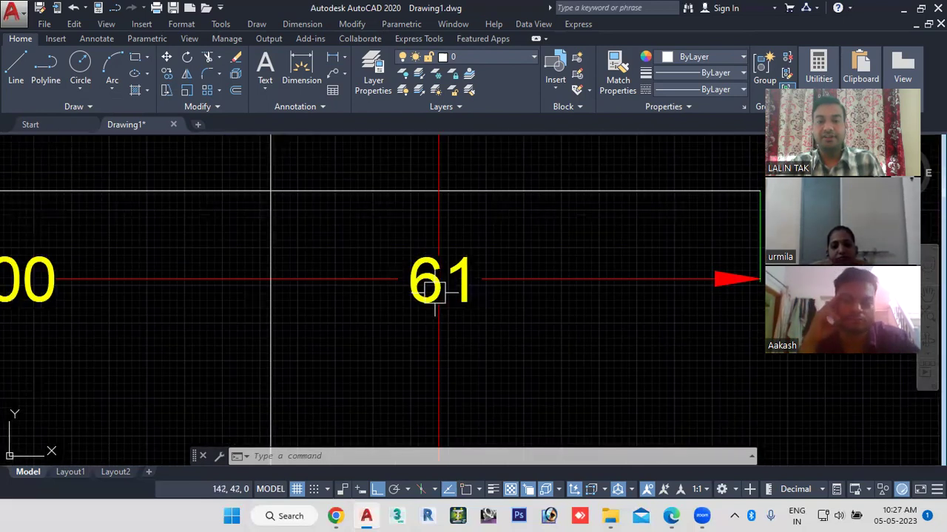
scroll(398, 301, up, 2)
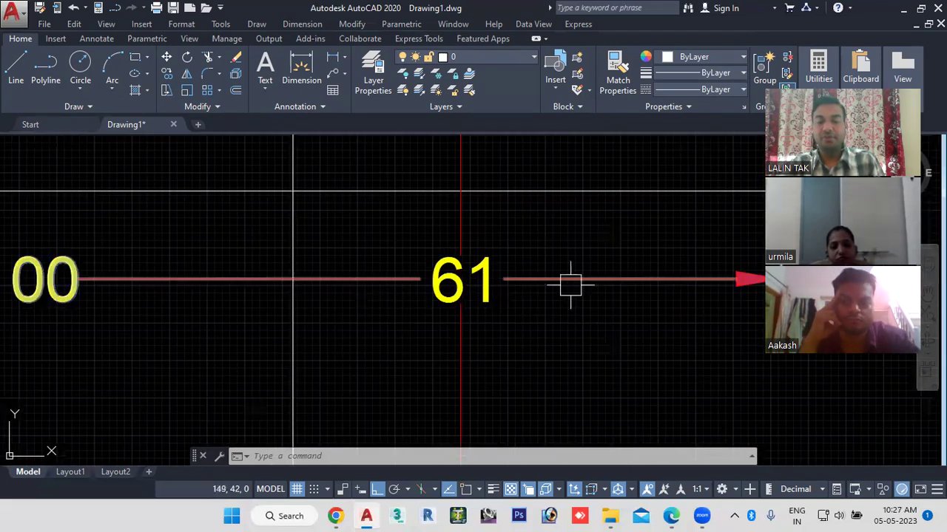
scroll(548, 296, down, 5)
middle_drag(556, 340, 608, 318)
scroll(581, 270, up, 2)
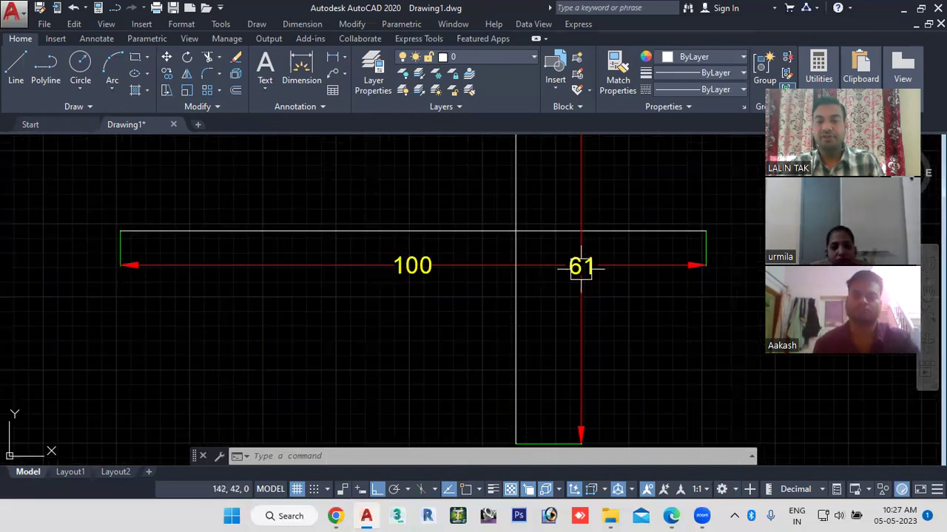
Open the Standard dimension style for modification
click(444, 454)
text(d)
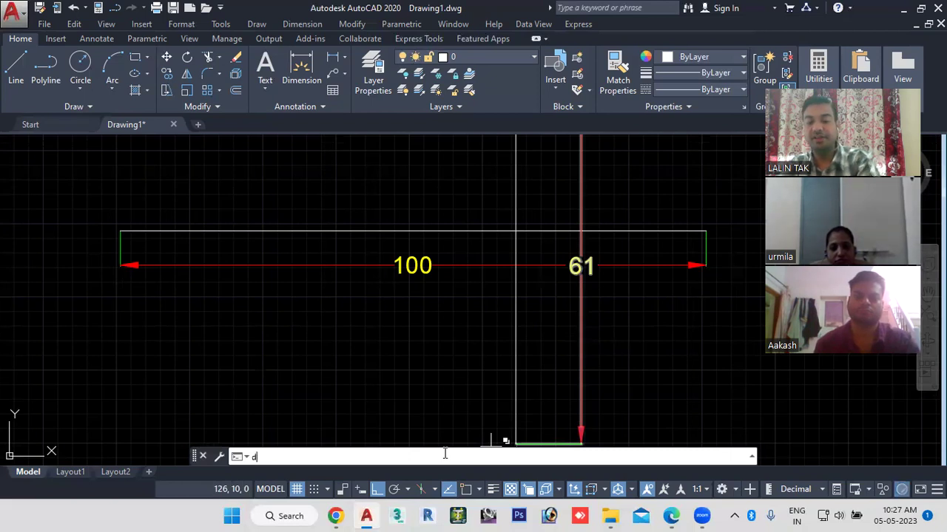
key(Escape)
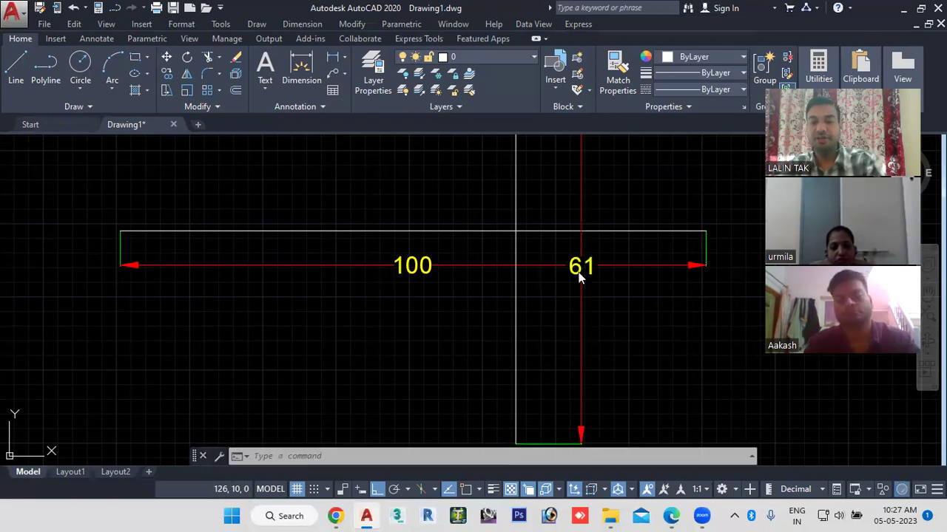
text(d)
key(Return)
click(620, 225)
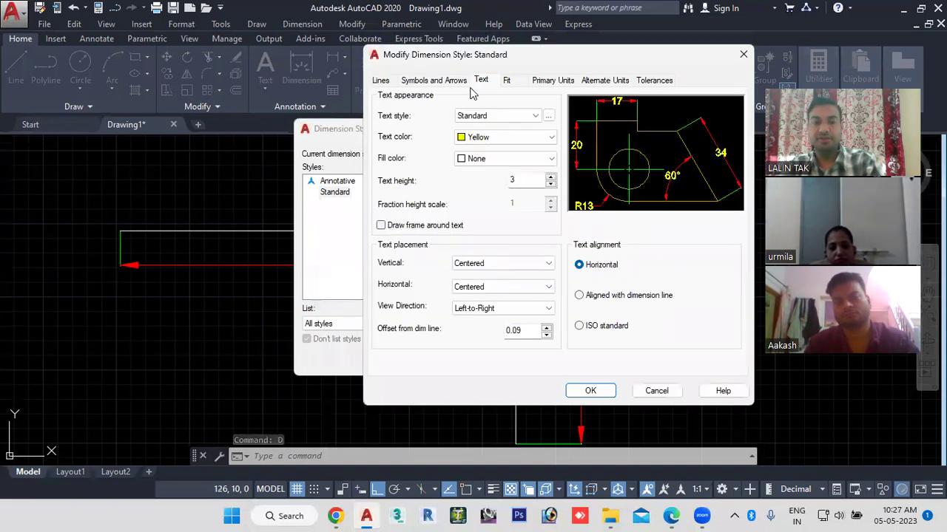
Review the dimension break size in the Standard style's symbols and arrows settings, and close the style manager
click(448, 80)
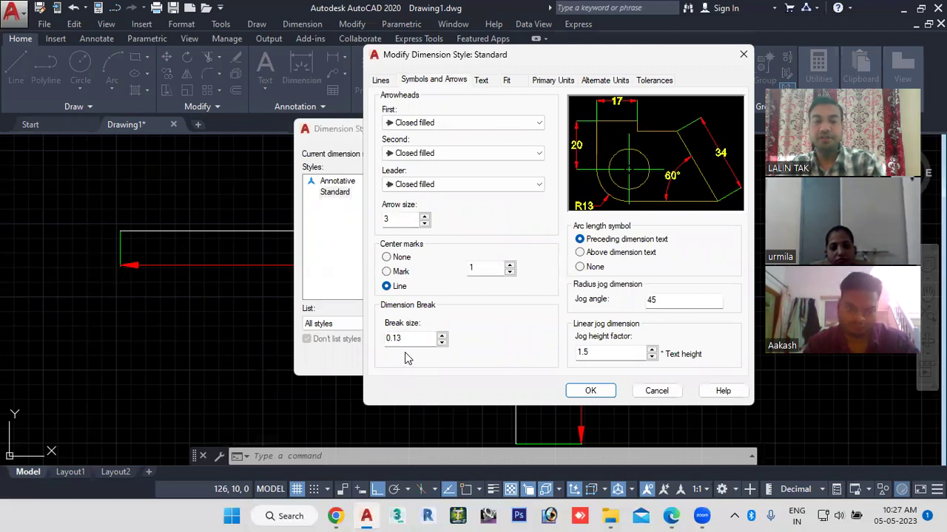
click(394, 337)
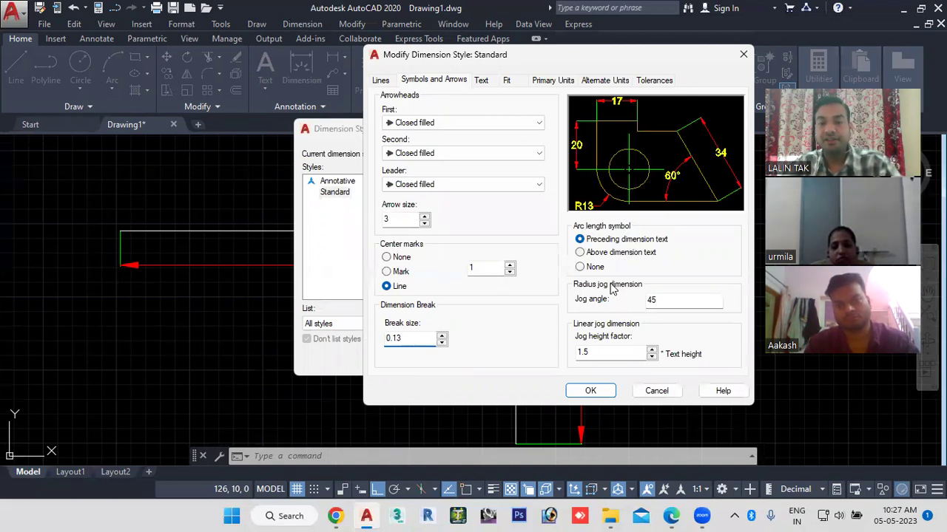
click(591, 390)
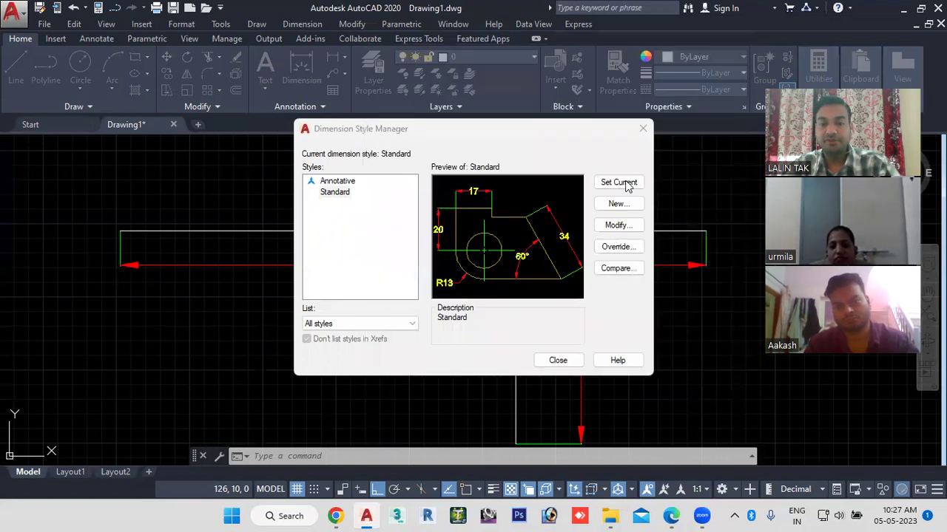
click(562, 361)
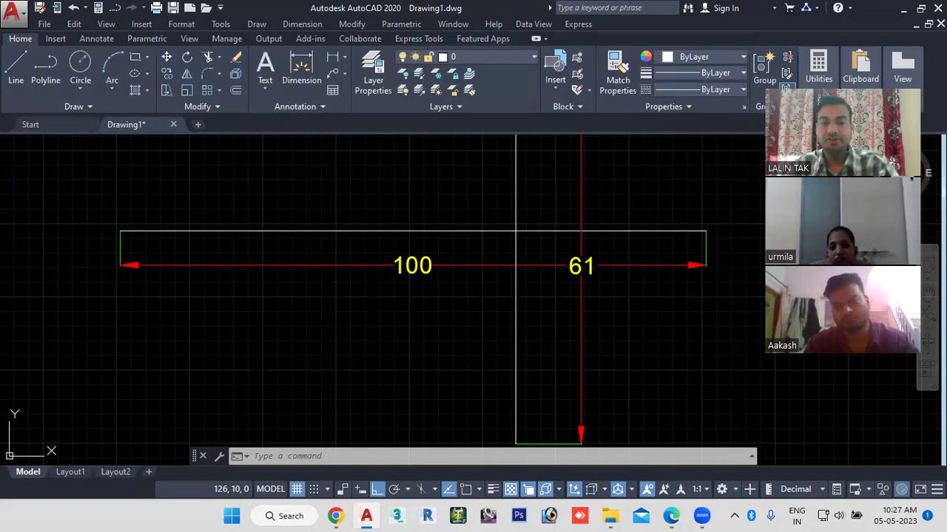
Draw a shallow upward-bulging three-point arc about 199 mm long in the empty area to the right of the crossing dimensions
scroll(594, 342, down, 4)
middle_drag(591, 320, 215, 328)
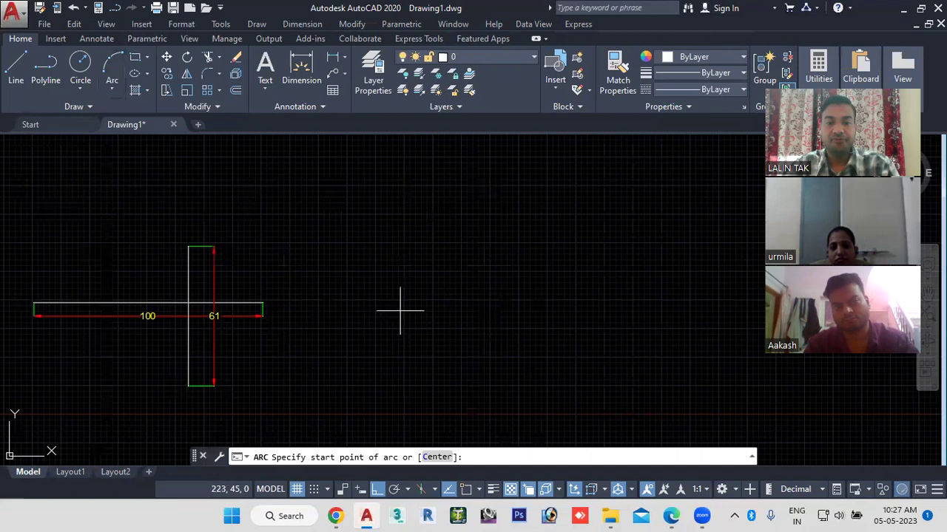
click(362, 317)
click(454, 278)
middle_drag(488, 287, 282, 269)
click(604, 282)
scroll(377, 266, up, 2)
scroll(376, 285, down, 2)
scroll(377, 286, up, 2)
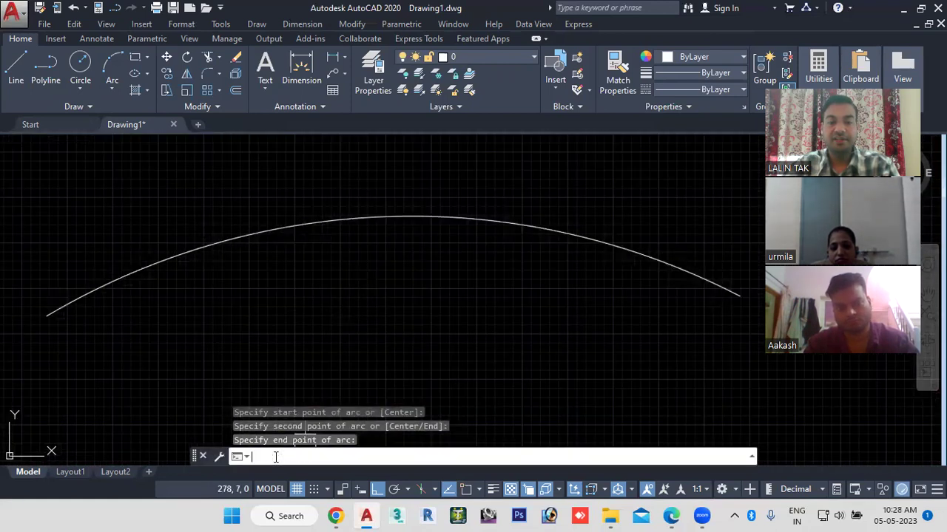
Add an arc length dimension to the new arc, placing the dimension line above it
text(d)
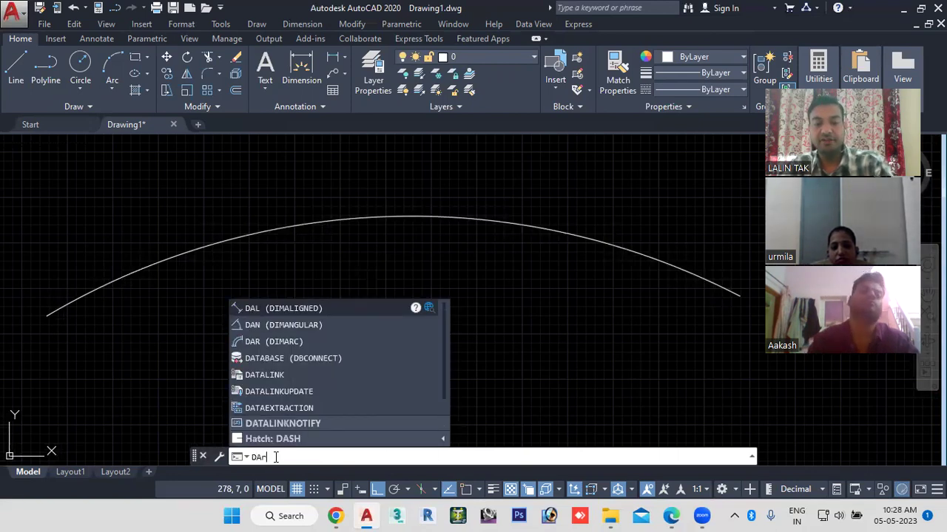
text(r)
key(Return)
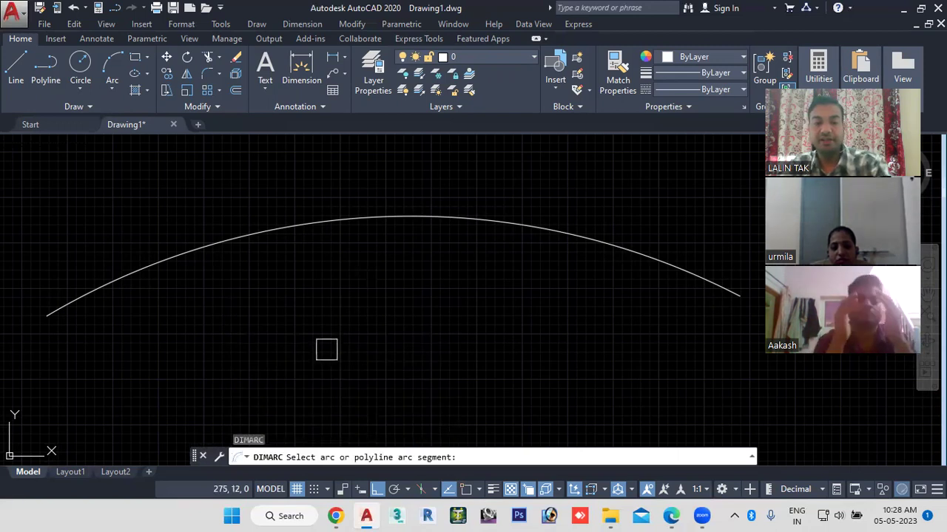
click(416, 214)
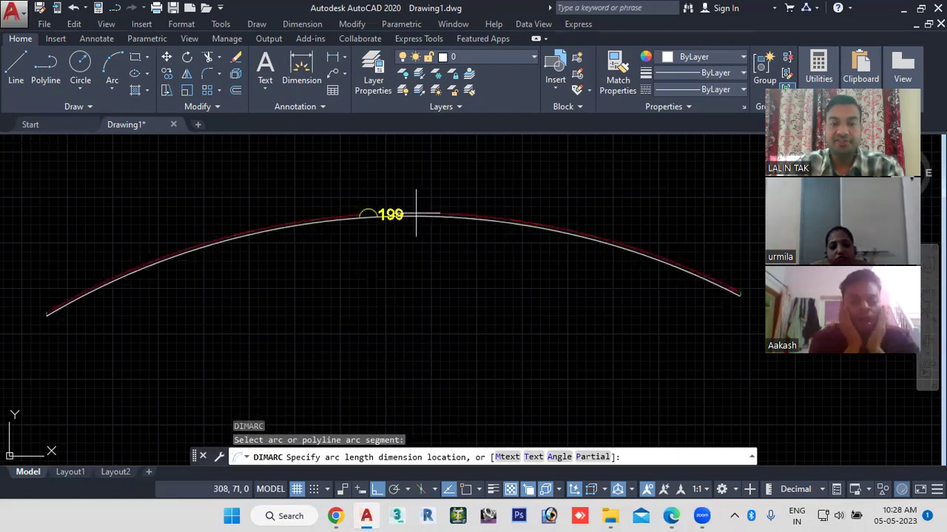
click(422, 170)
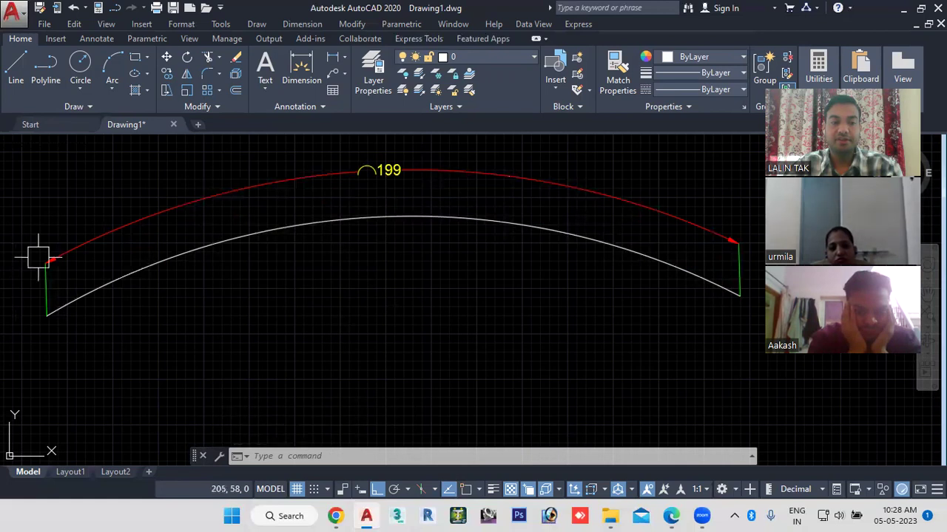
Set the Standard dimension style's arc length symbol to Above dimension text and apply it to the arc's dimension
scroll(399, 185, up, 5)
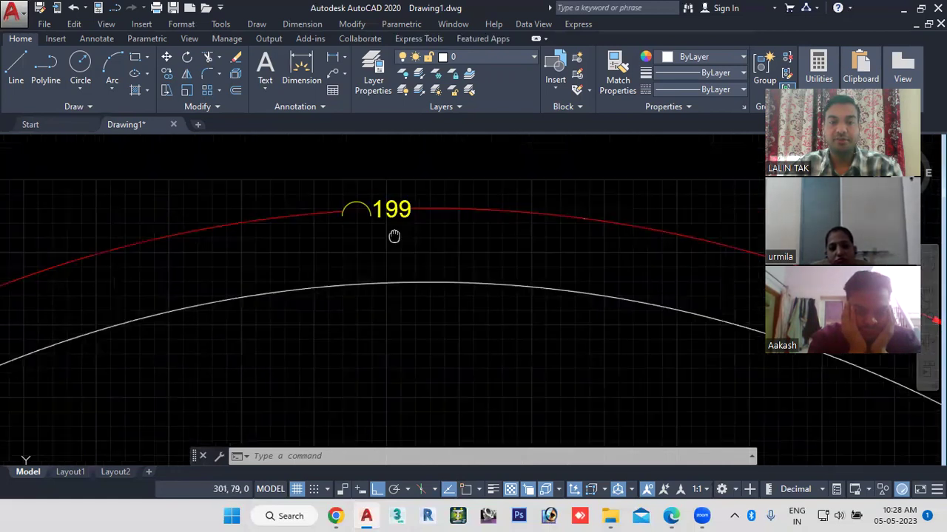
scroll(370, 238, up, 3)
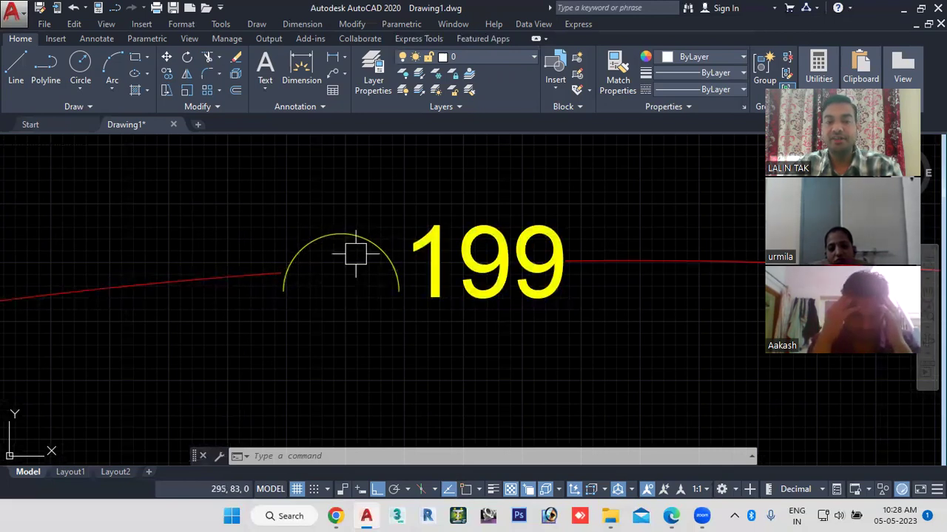
scroll(372, 314, down, 2)
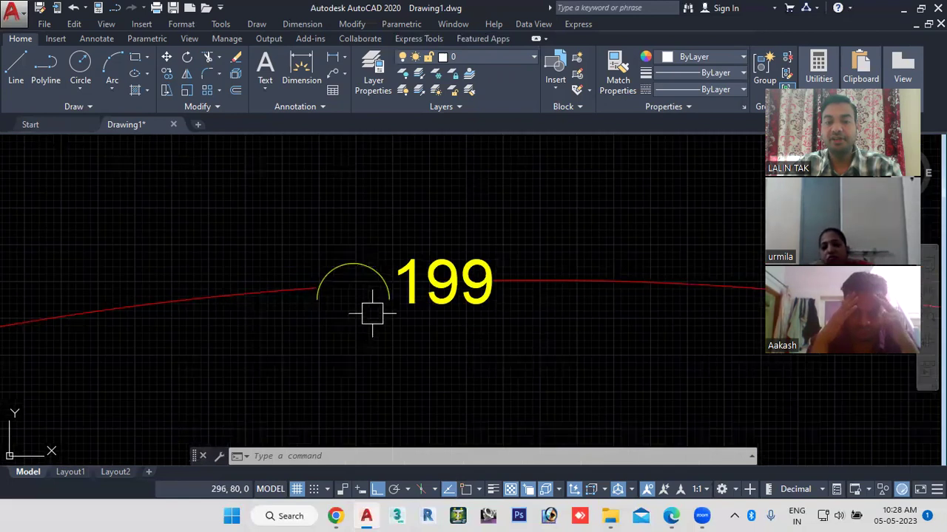
click(421, 456)
text(d)
key(Escape)
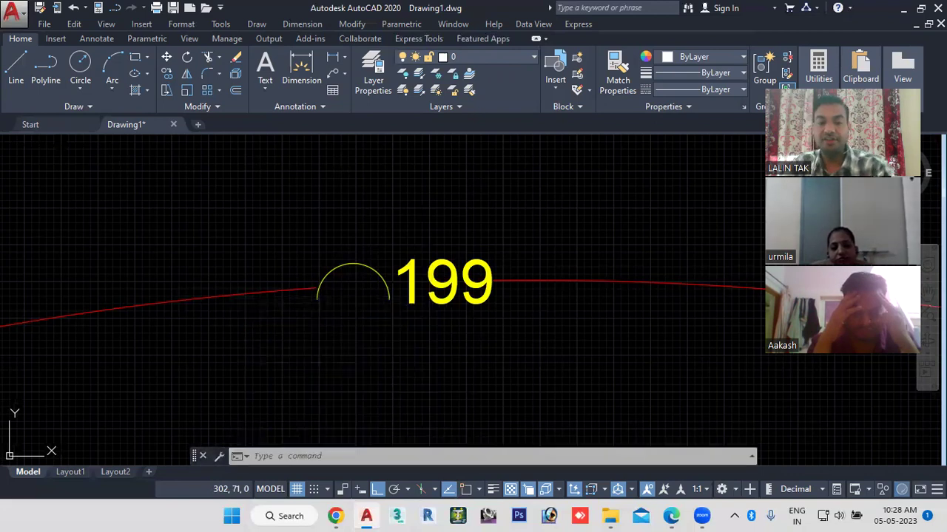
text(d)
key(Return)
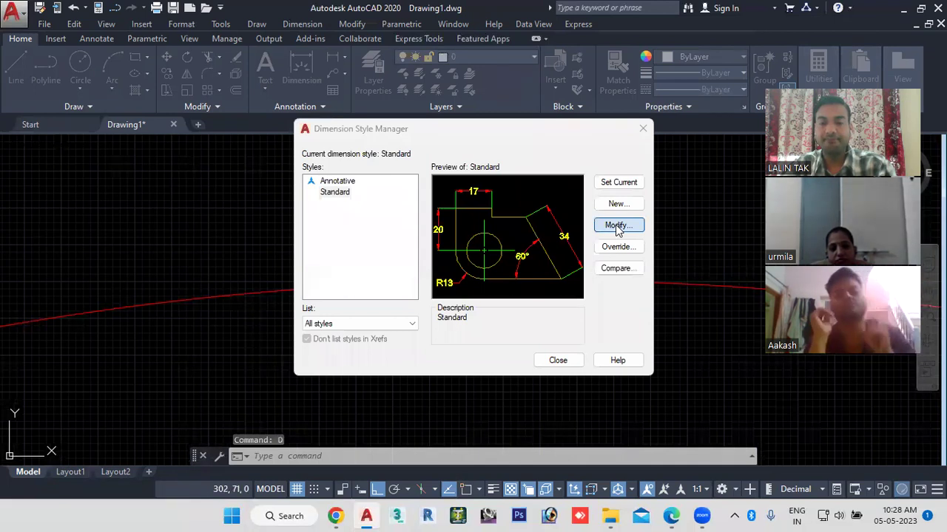
click(618, 226)
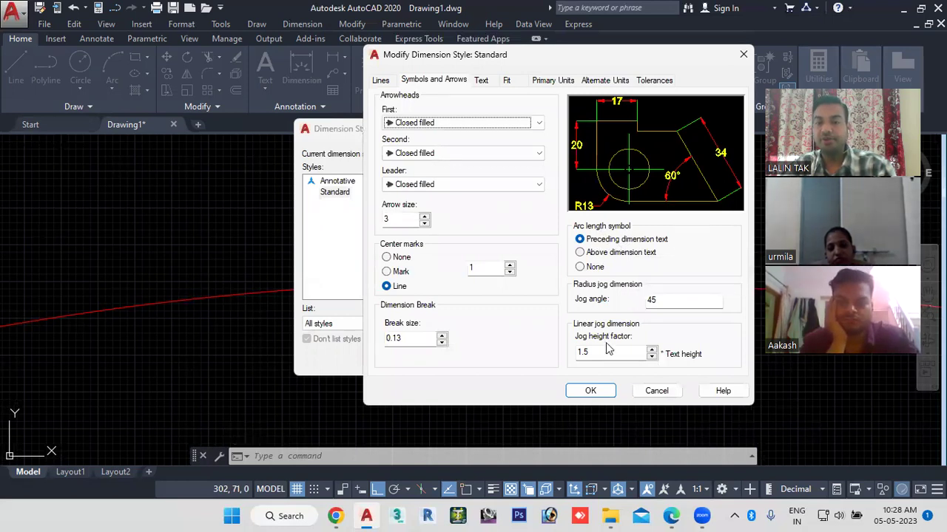
click(596, 390)
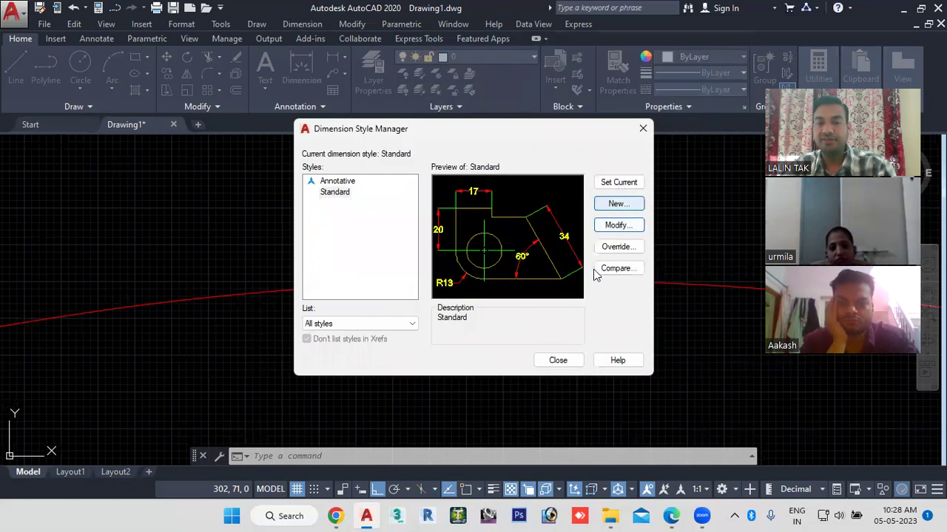
click(559, 361)
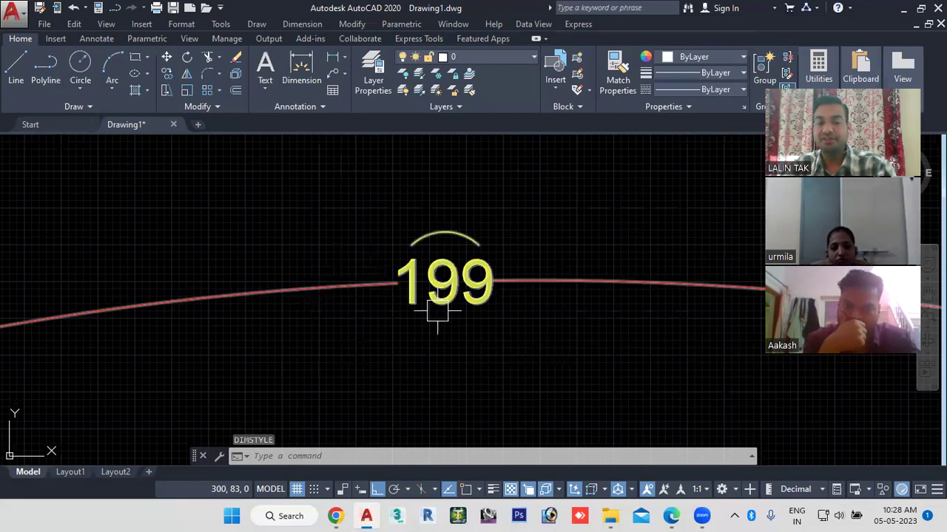
Turn off the arc length symbol in the Standard dimension style by setting it to None
scroll(437, 312, down, 3)
scroll(436, 355, up, 2)
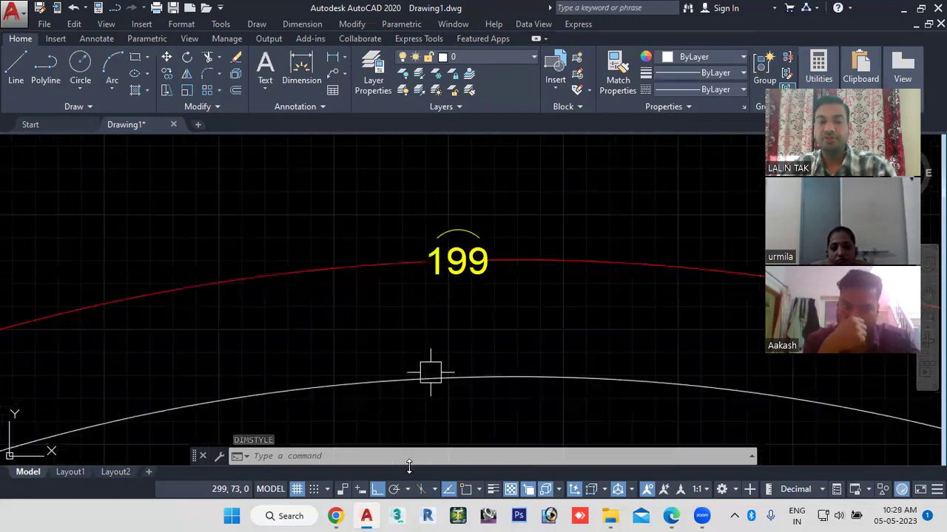
click(405, 459)
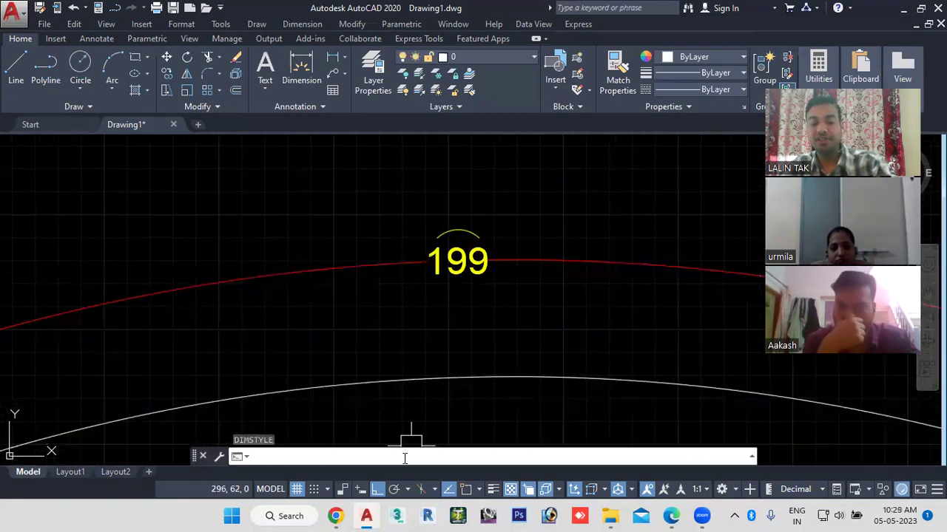
text(d)
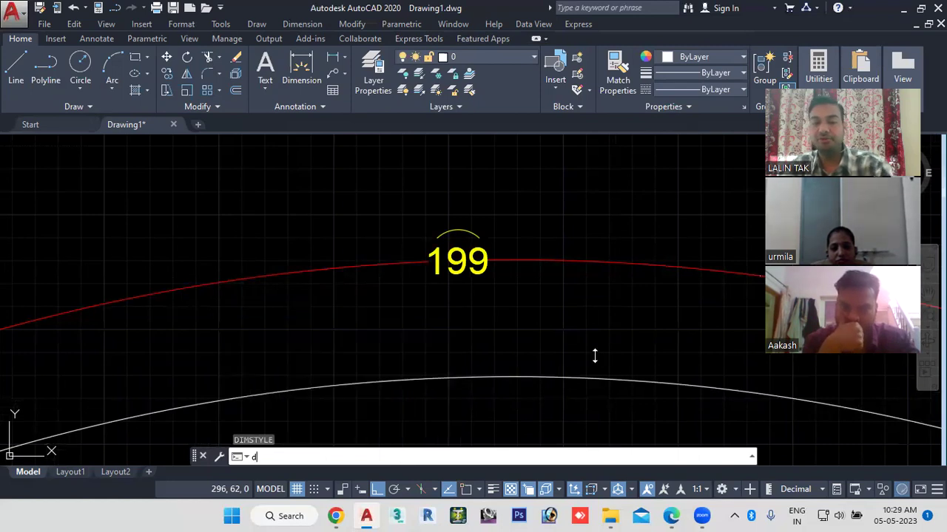
key(Return)
click(612, 227)
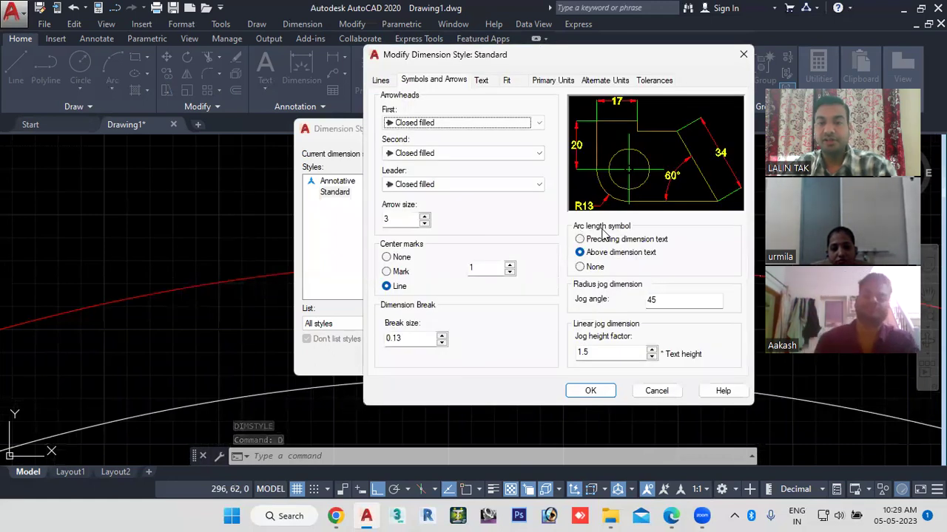
click(581, 269)
click(591, 391)
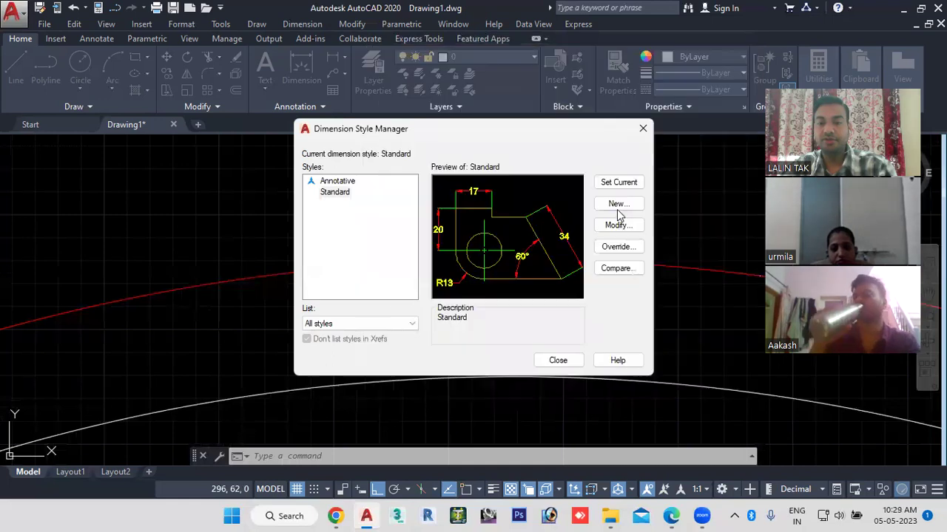
click(558, 360)
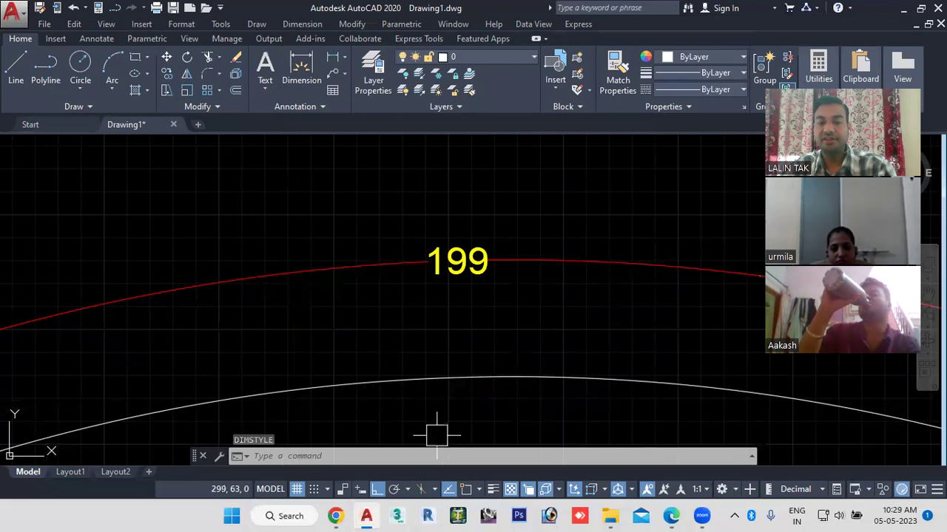
Switch the Standard style's arc length symbol back to Above dimension text and close the style manager
click(412, 455)
text(d)
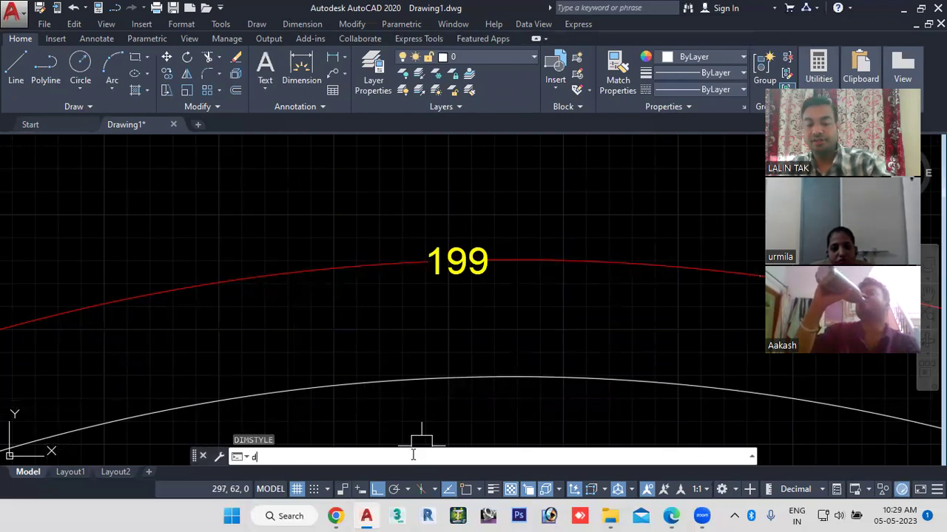
key(Return)
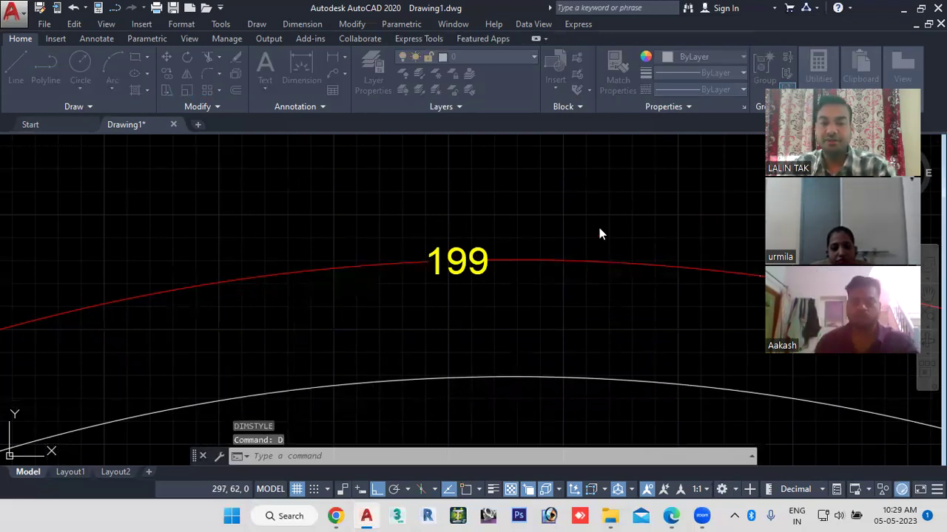
click(613, 226)
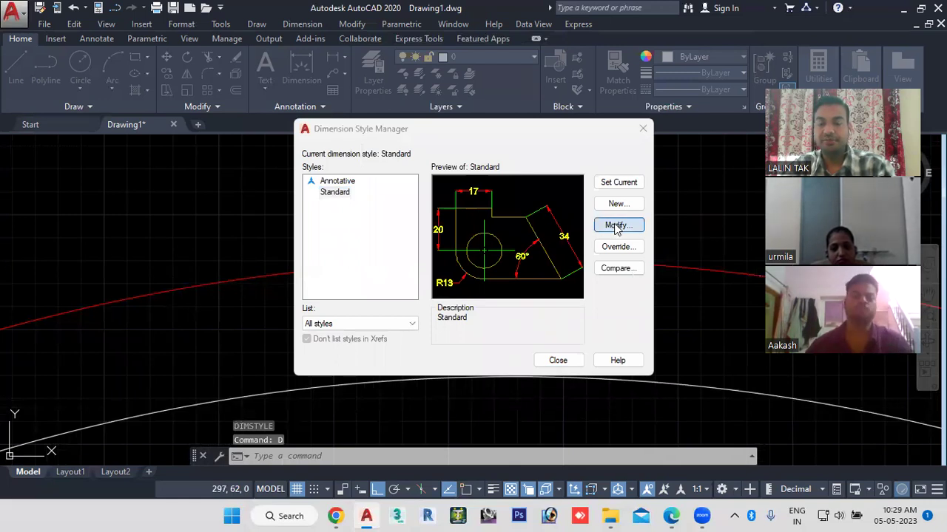
click(614, 228)
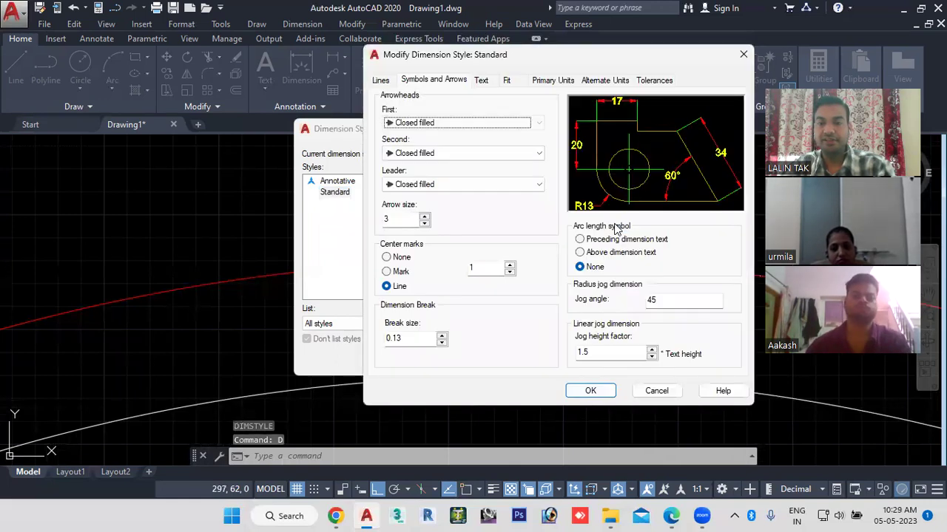
click(588, 255)
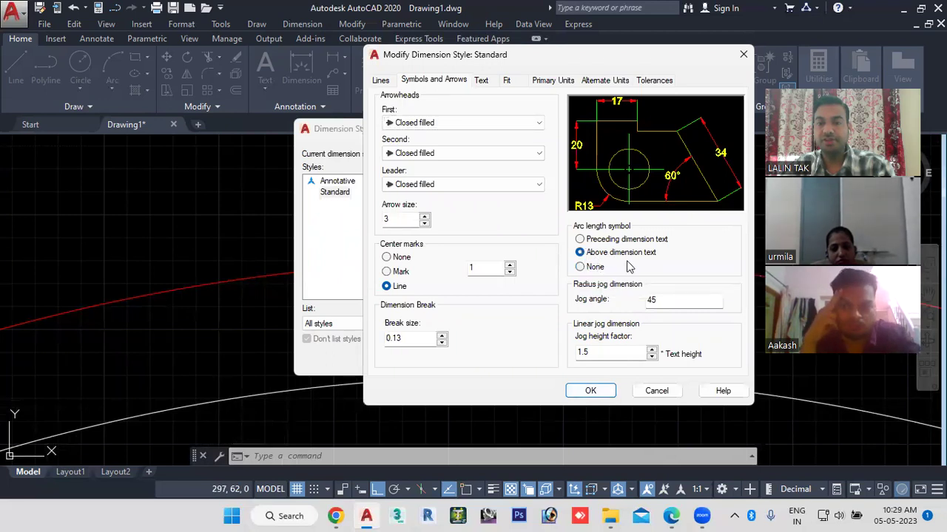
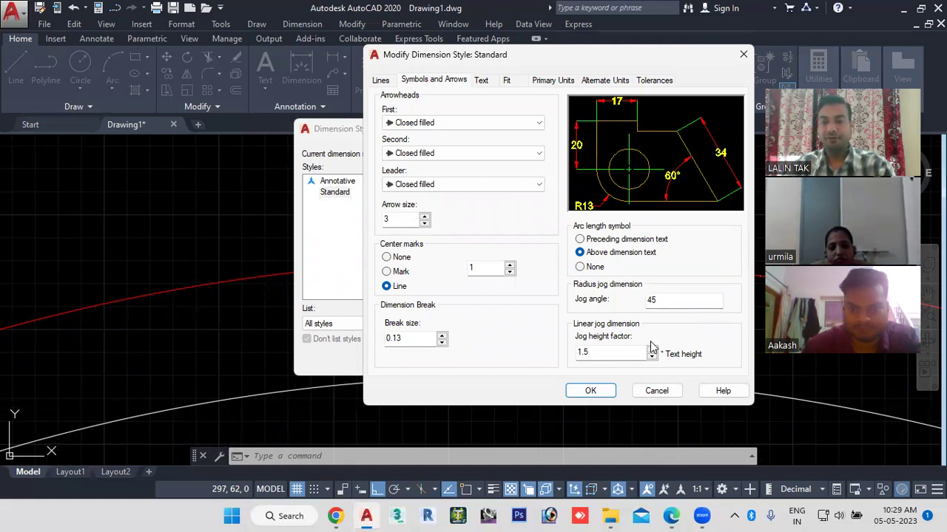
click(590, 391)
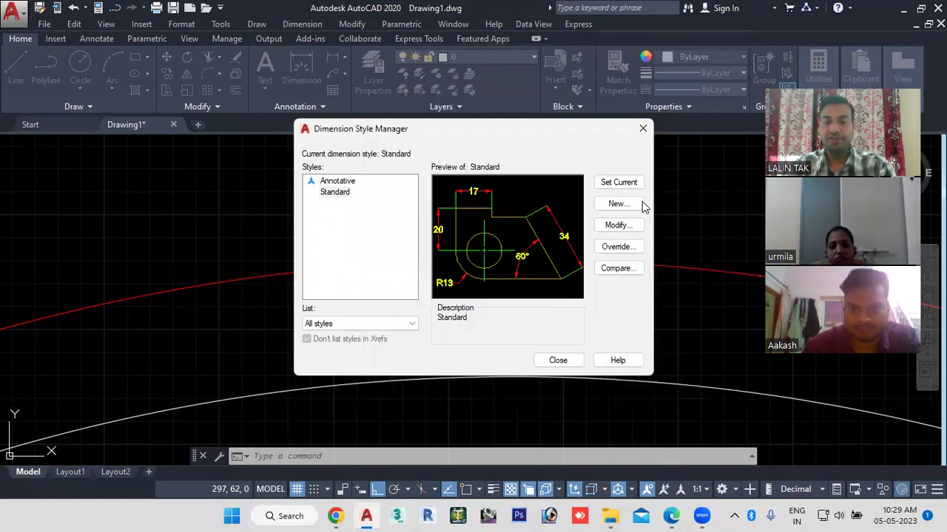
click(558, 360)
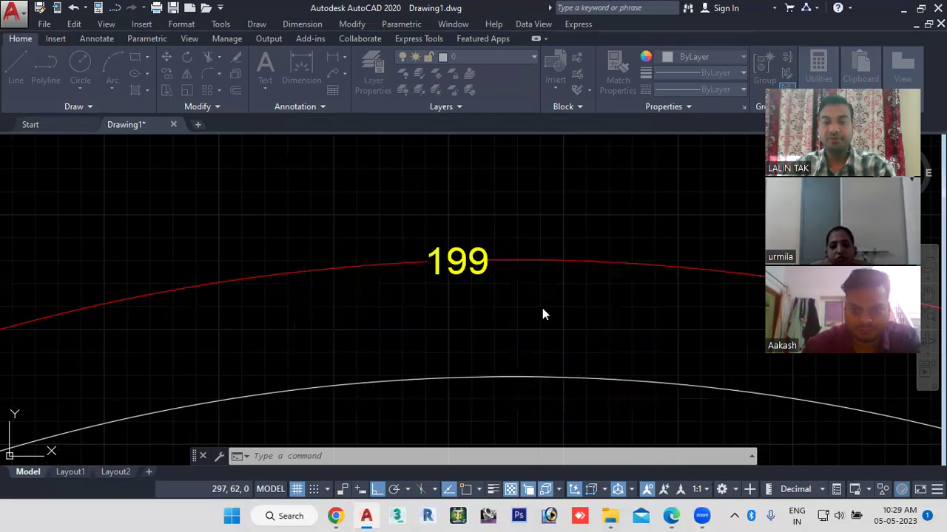
Draw a large circle in the empty area to the right of the dimensioned arc
scroll(524, 317, down, 3)
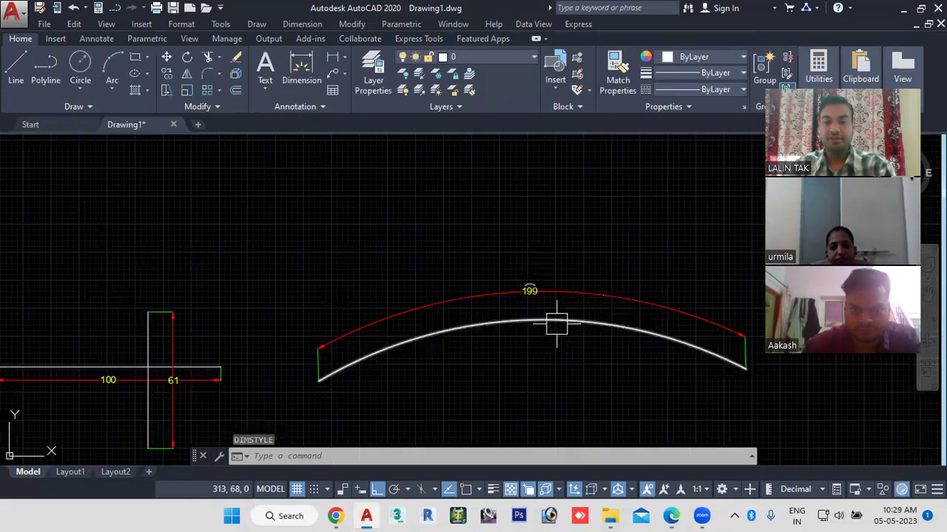
mouse_move(556, 323)
middle_down()
mouse_move(129, 288)
mouse_move(153, 288)
mouse_move(59, 272)
middle_up()
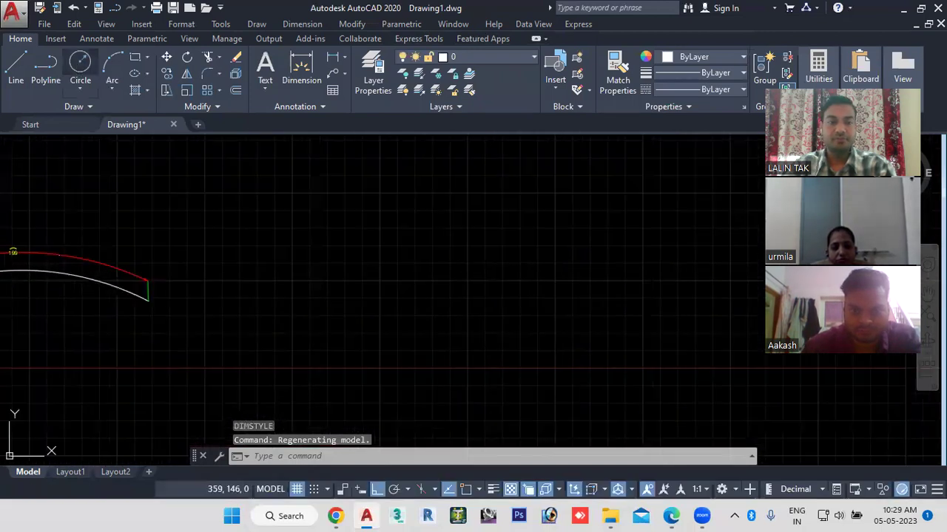
click(79, 65)
click(444, 278)
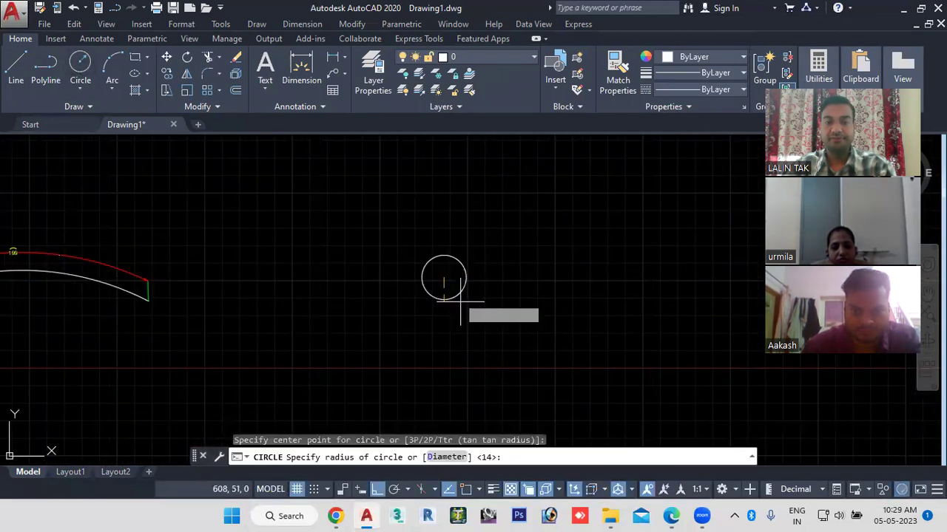
click(536, 342)
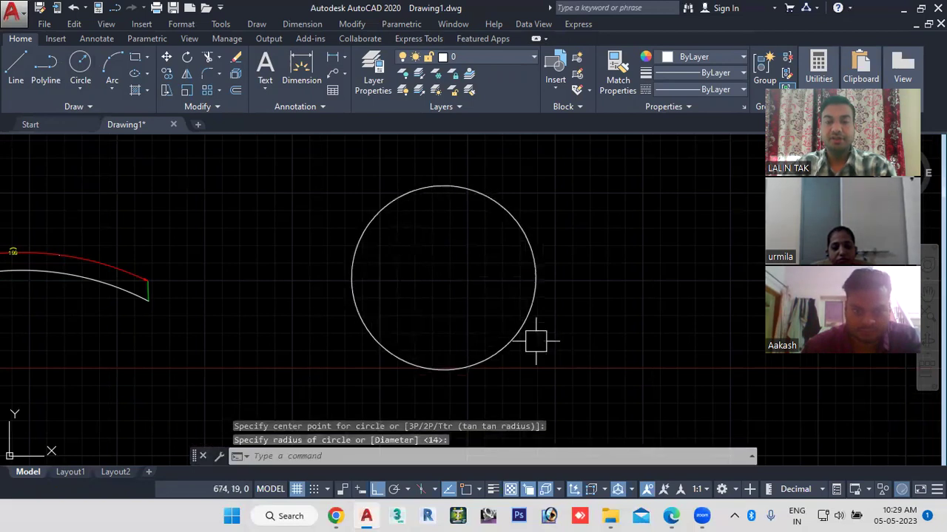
scroll(515, 329, up, 2)
mouse_move(513, 327)
middle_down()
mouse_move(513, 365)
mouse_move(513, 335)
middle_up()
scroll(514, 334, down, 2)
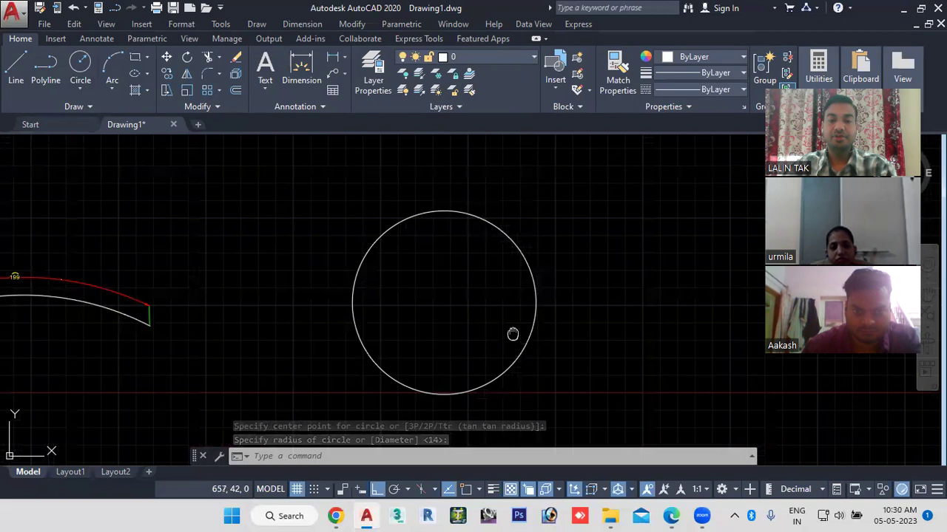
Switch to Dimension measurement.pdf in Edge and look up the command alias for the jogged style radius
click(671, 517)
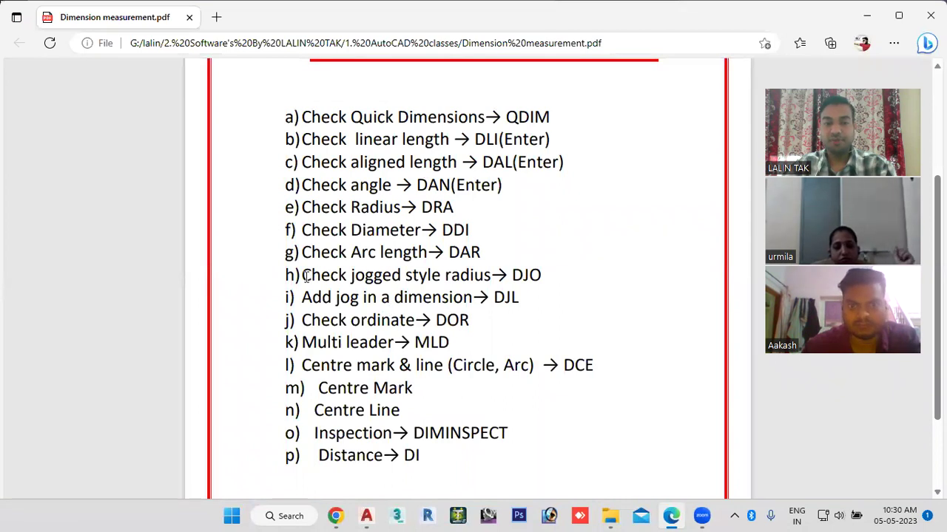
drag(295, 275, 516, 274)
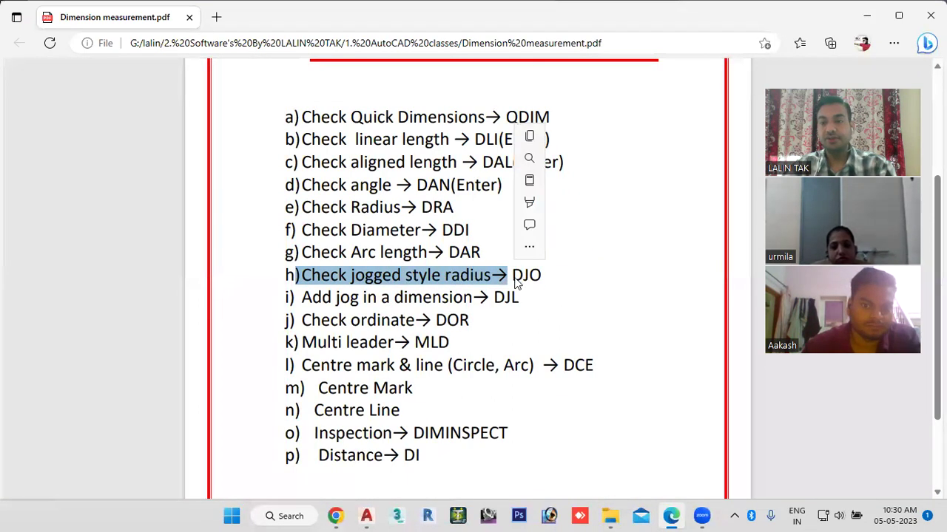
click(525, 281)
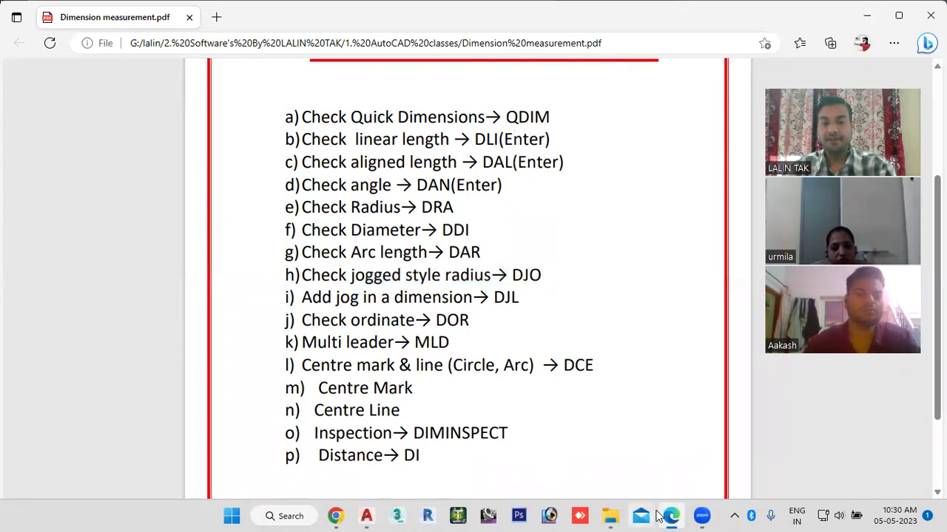
Switch back to AutoCAD and enter DJO to begin a jogged radius dimension for the new circle
click(367, 516)
text(d)
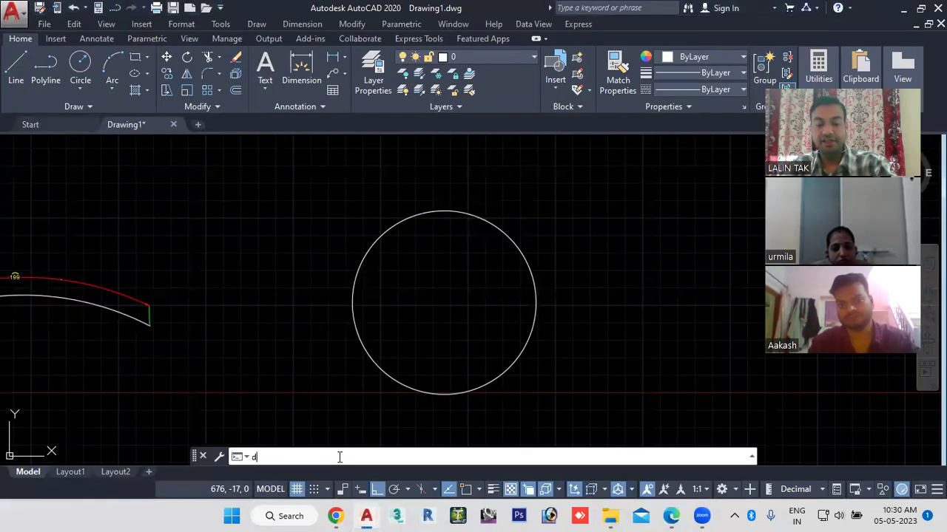
text(jo)
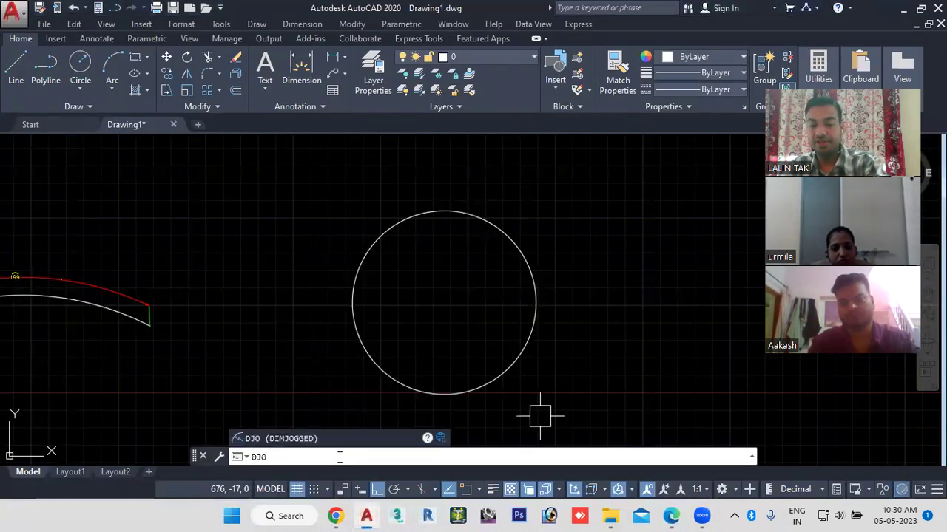
Add a jogged radius dimension to the circle, with its overridden centre and jog outside the circle's upper right side
key(Return)
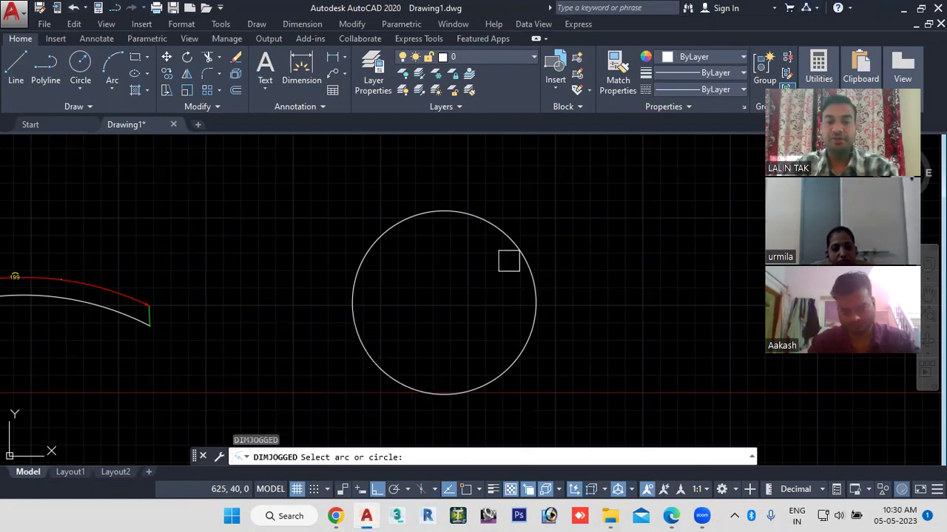
click(516, 242)
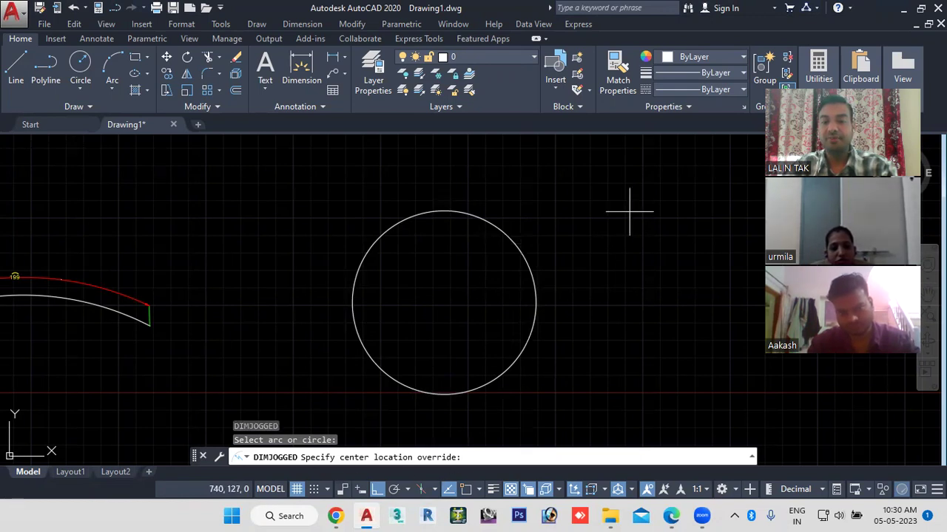
click(605, 198)
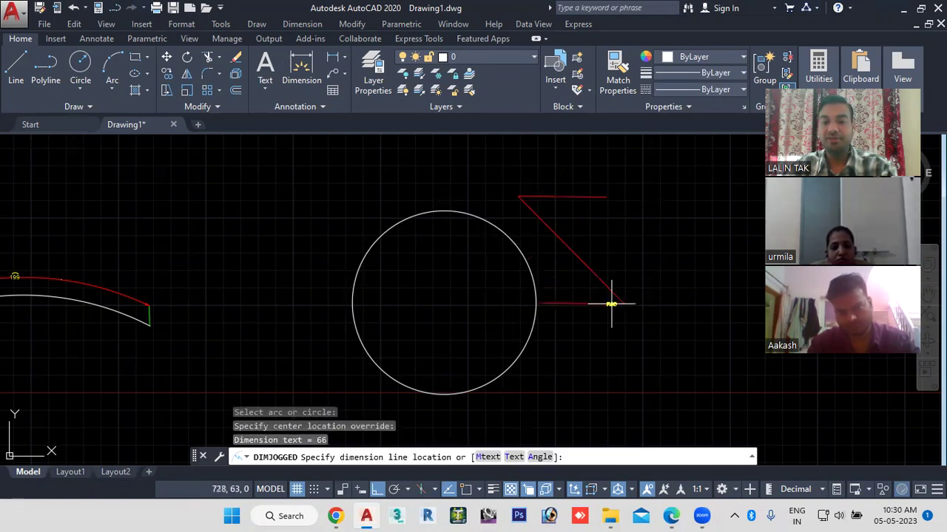
click(600, 262)
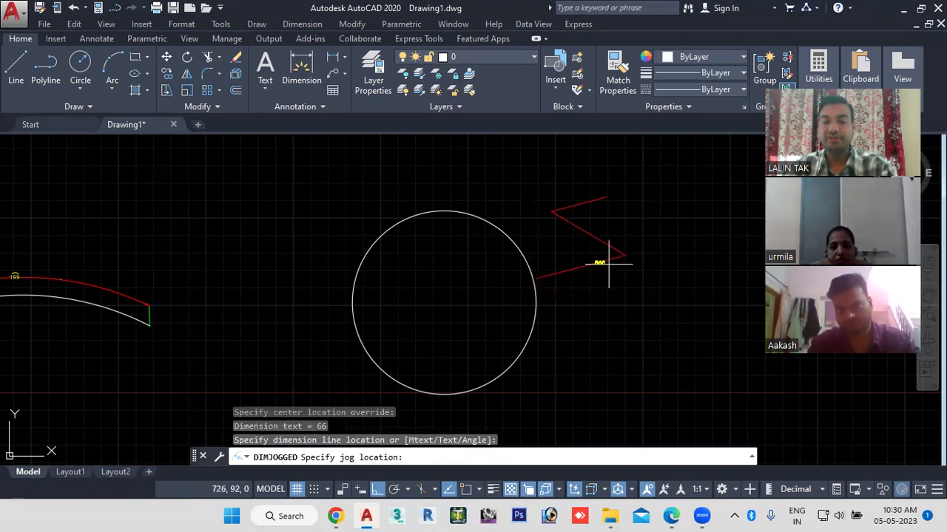
click(591, 287)
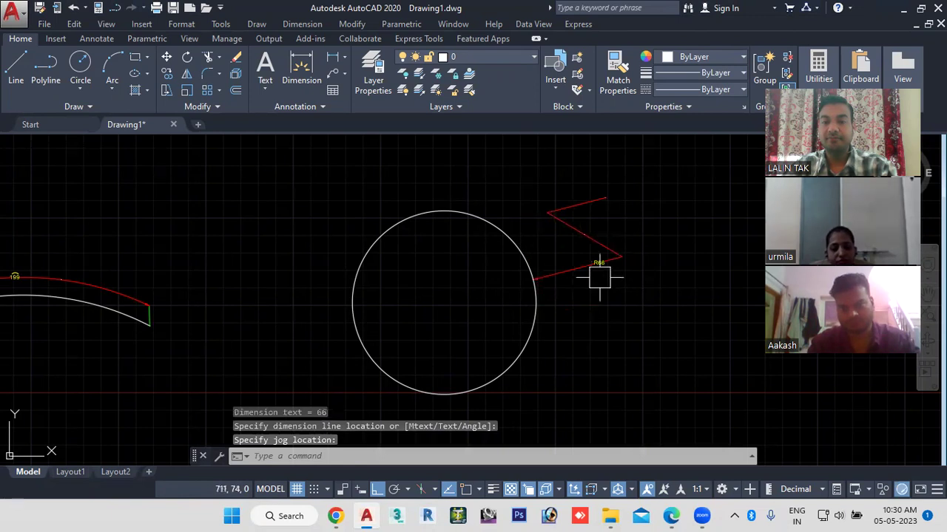
Examine the shape and bend angle of the jogged radius dimension beside the circle
scroll(602, 273, up, 2)
scroll(603, 274, up, 2)
middle_drag(603, 274, 577, 378)
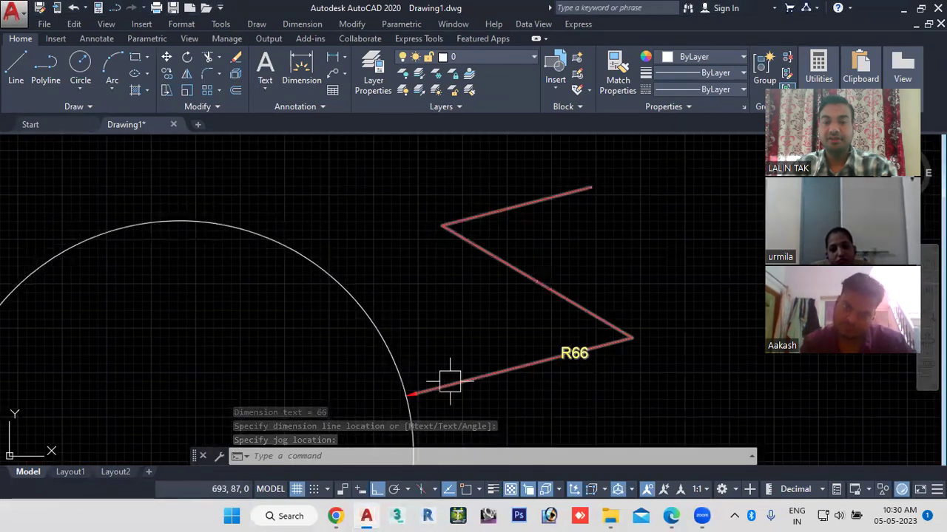
scroll(486, 222, up, 2)
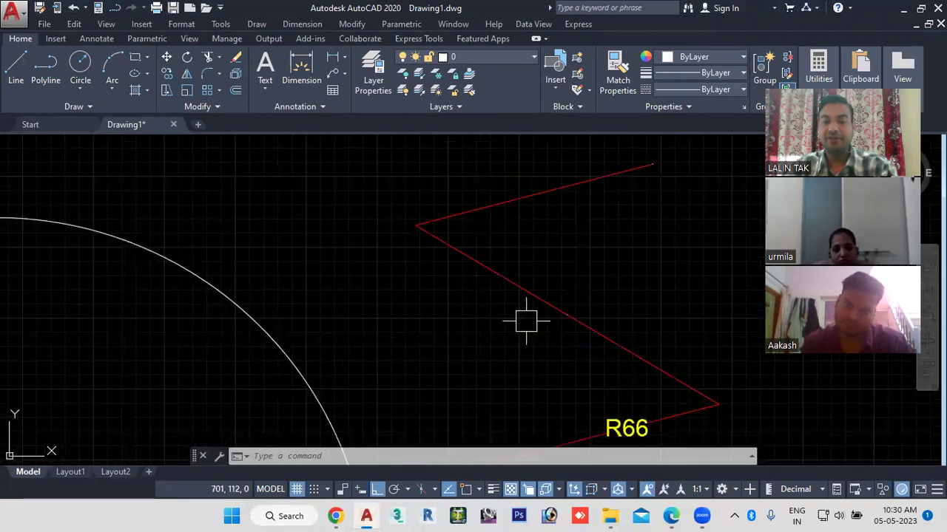
scroll(609, 351, down, 4)
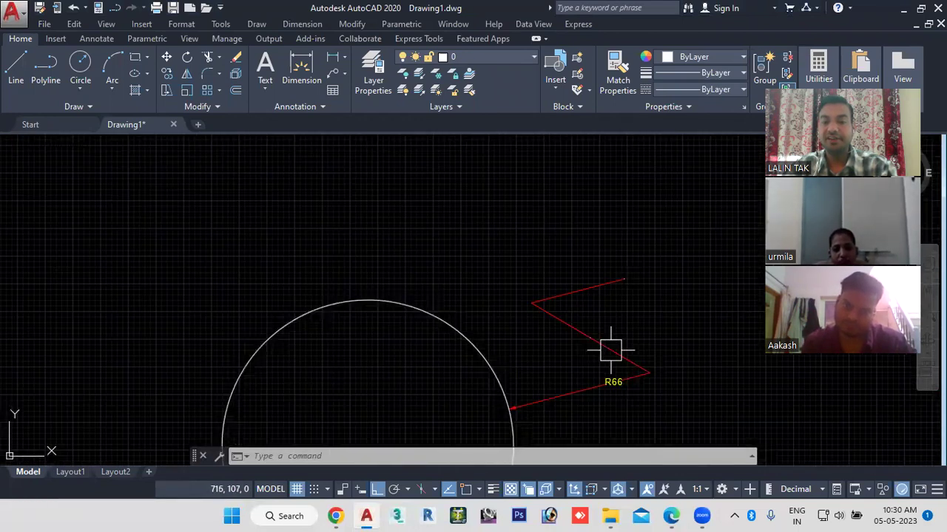
scroll(611, 349, up, 4)
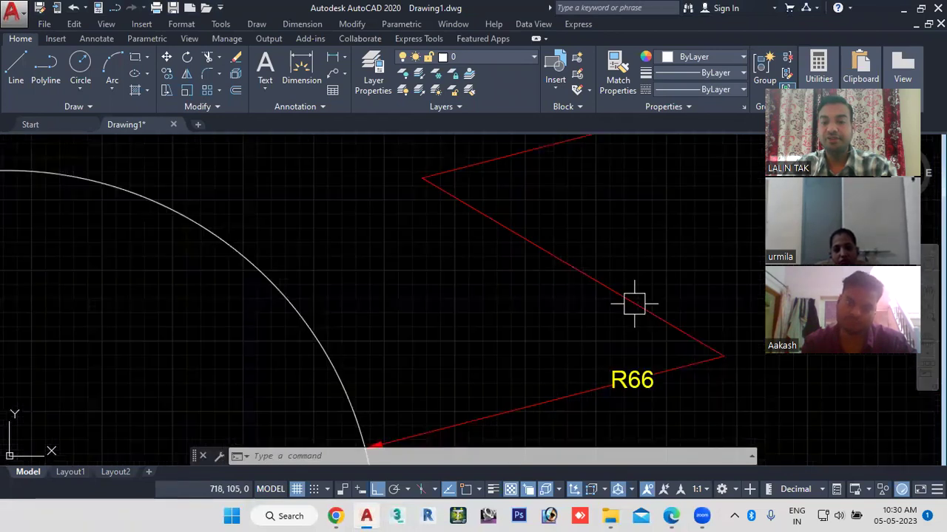
scroll(525, 210, down, 6)
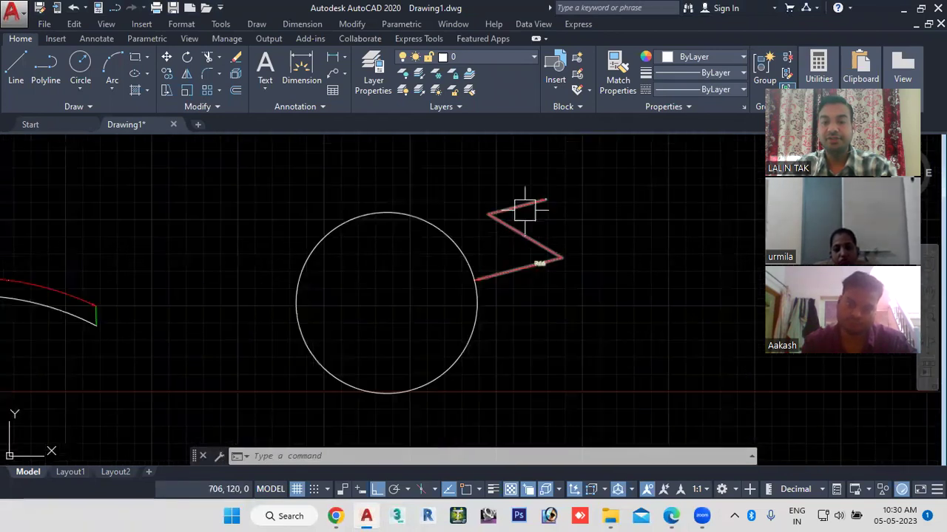
middle_drag(537, 343, 579, 291)
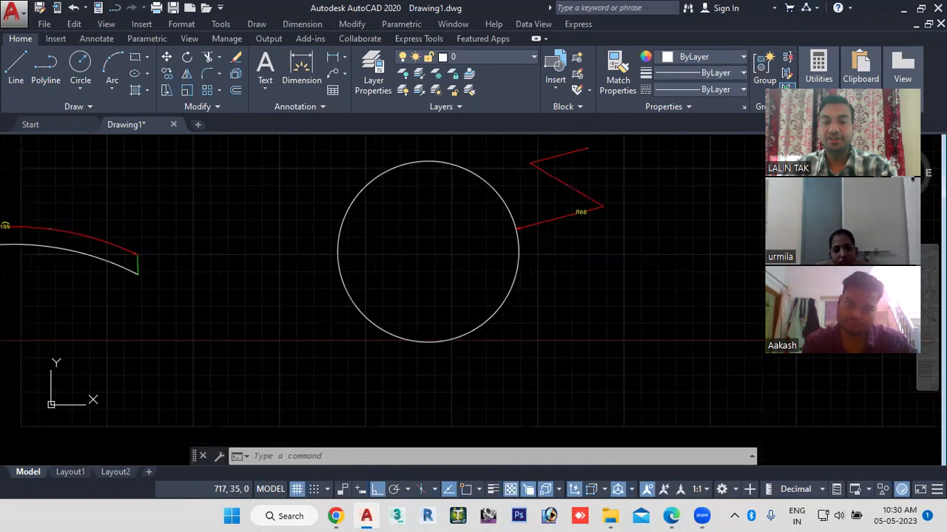
Set the radius jog angle of the Standard dimension style to 90 and close the style manager
click(396, 457)
text(d)
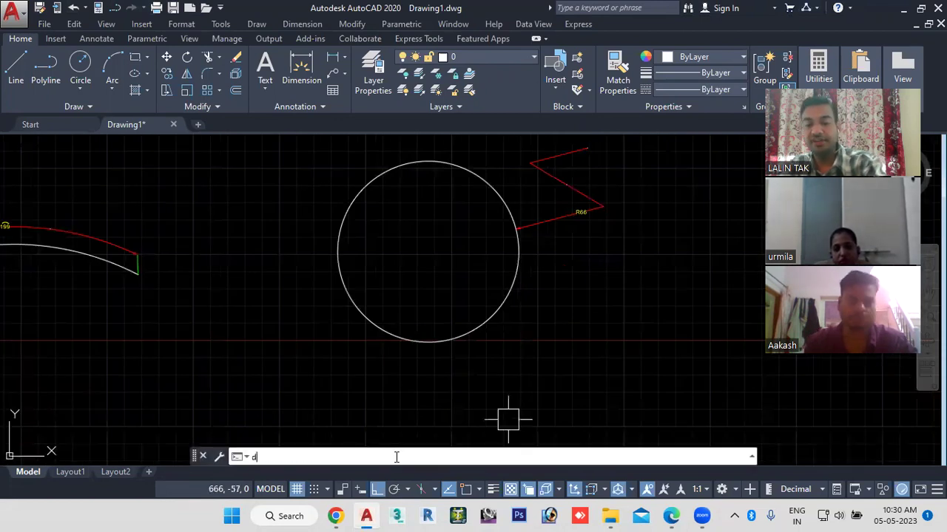
key(Return)
click(618, 227)
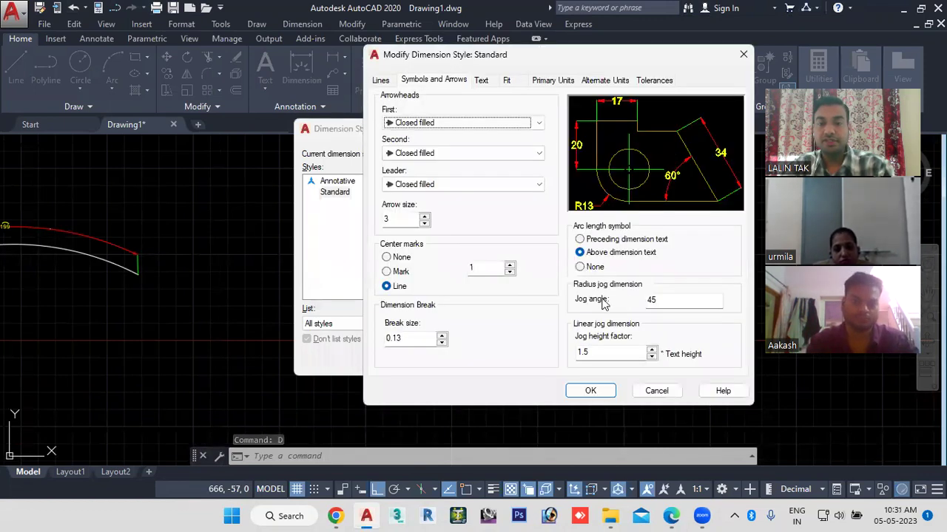
click(663, 301)
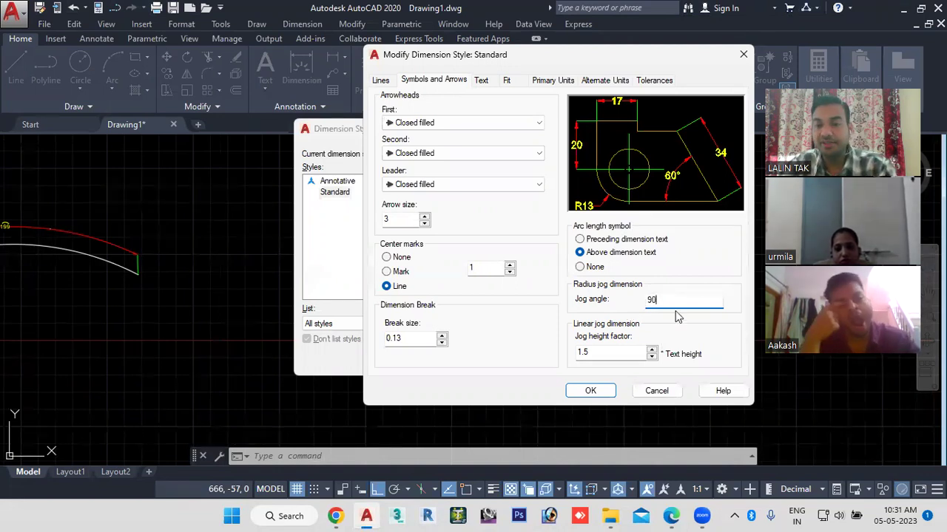
click(592, 395)
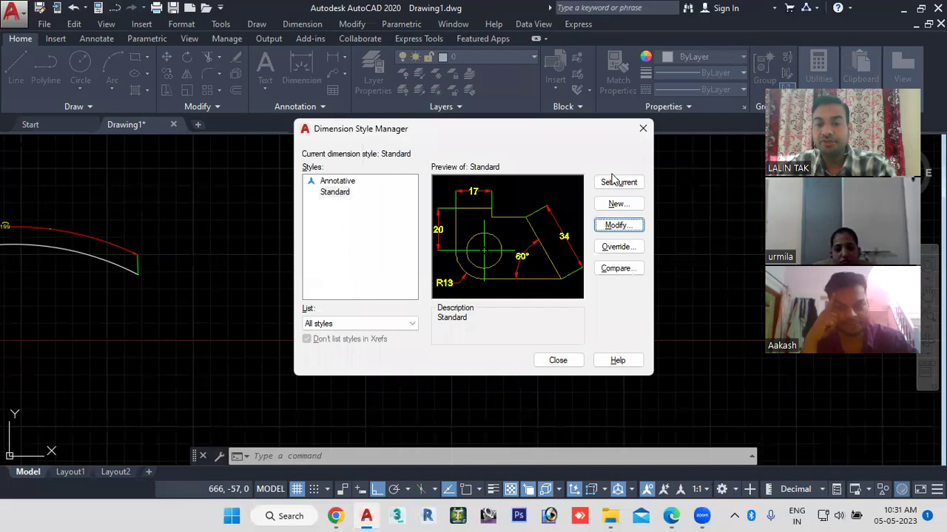
click(570, 363)
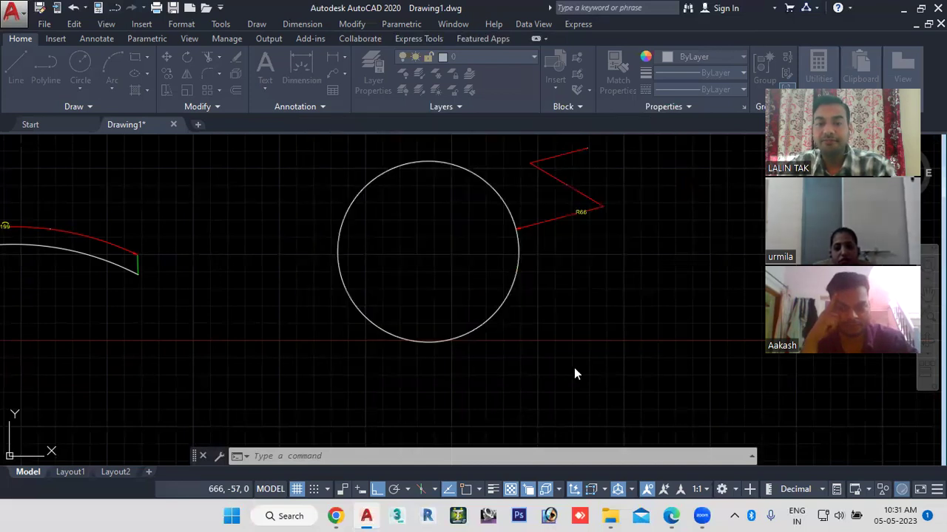
Add a second jogged radius dimension to the circle, with its overridden centre and jog outside the circle's upper left side
middle_drag(556, 247, 603, 284)
scroll(602, 239, up, 2)
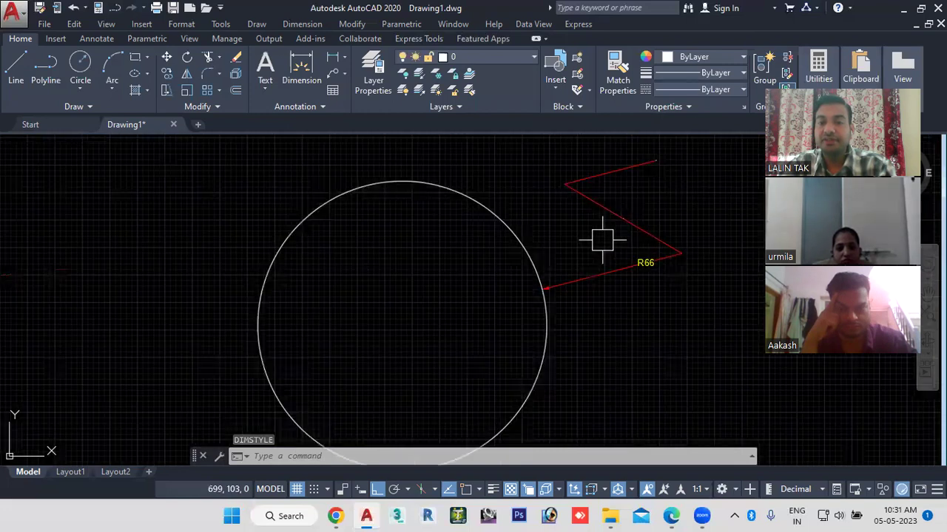
scroll(603, 239, down, 2)
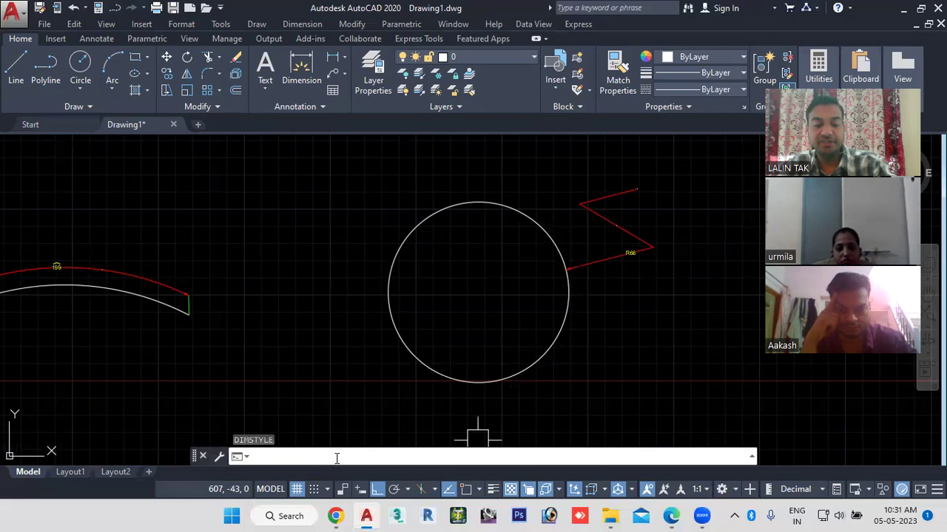
text(d)
text(jo)
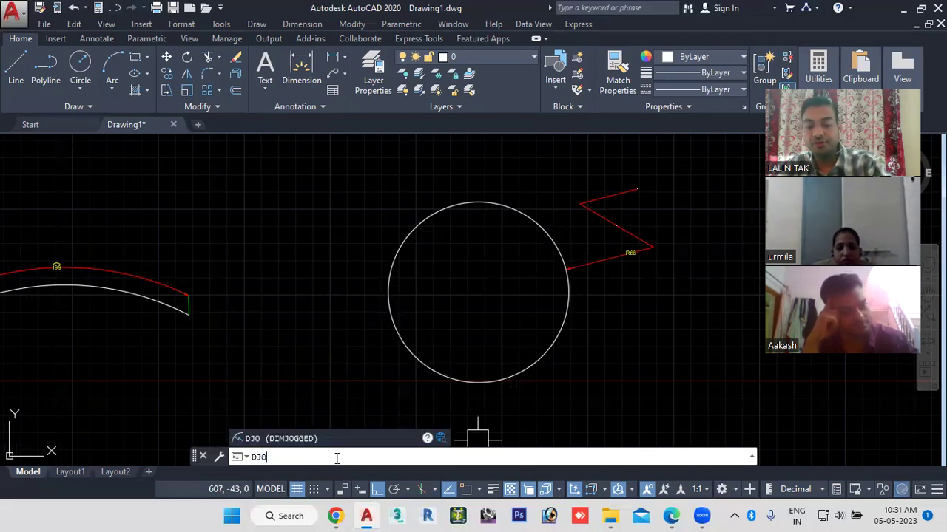
key(Return)
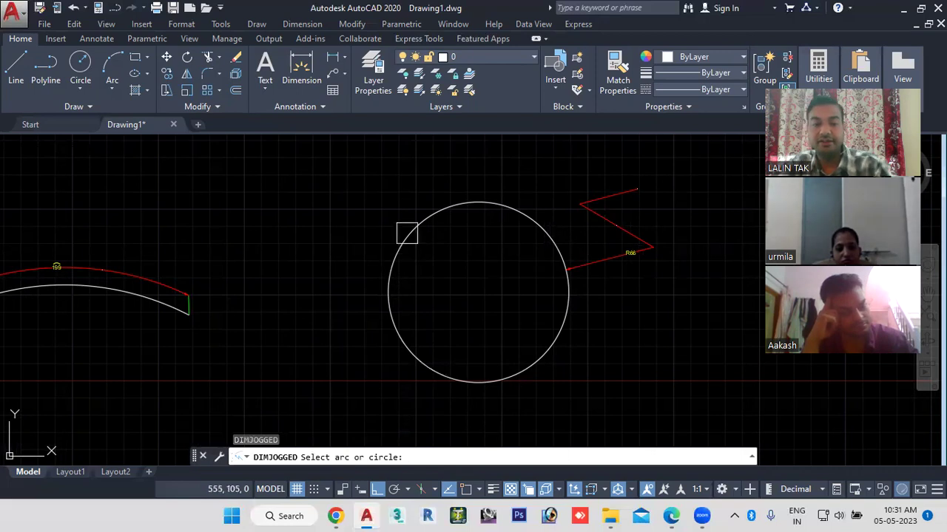
click(406, 225)
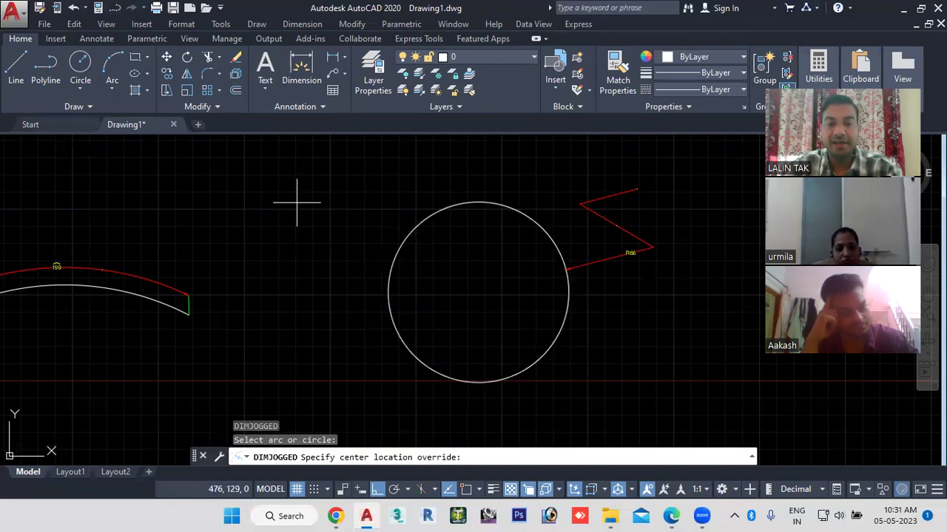
click(314, 186)
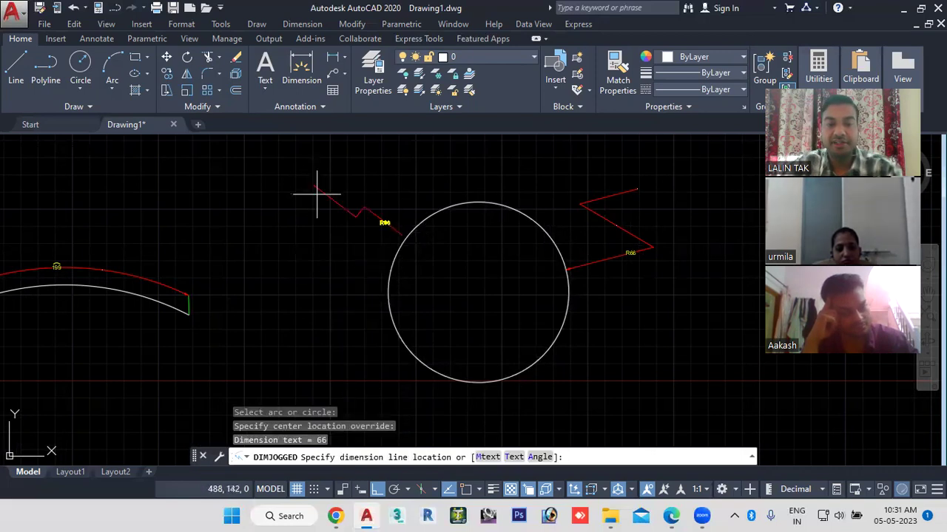
click(337, 255)
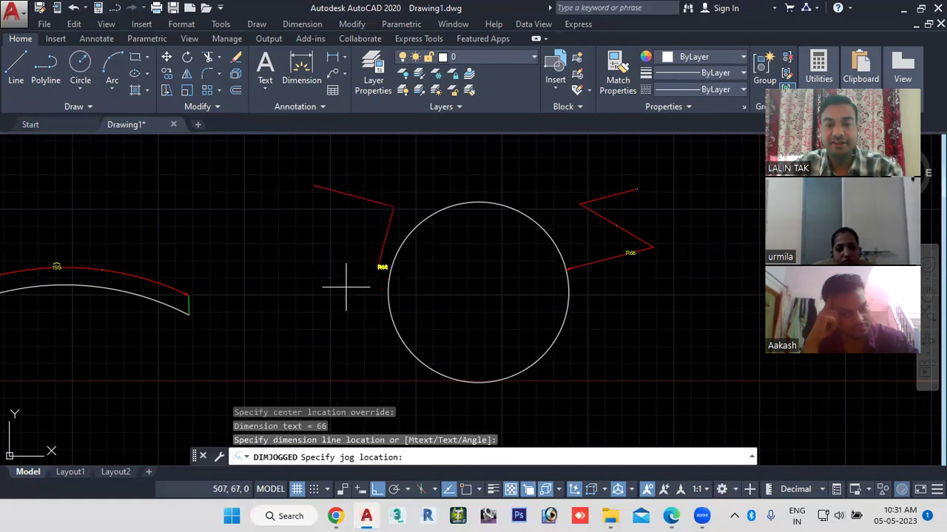
click(329, 274)
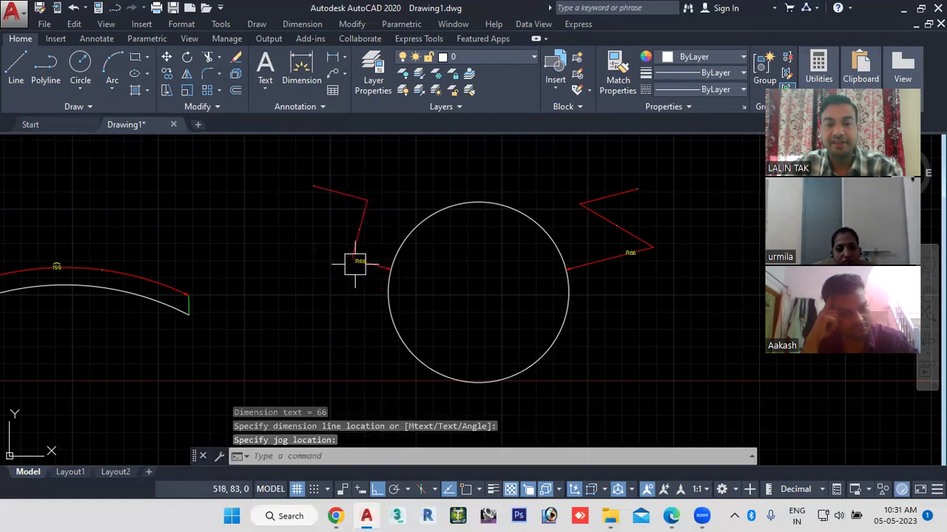
Compare the jog angles of the two jogged radius dimensions on either side of the circle
scroll(355, 264, up, 5)
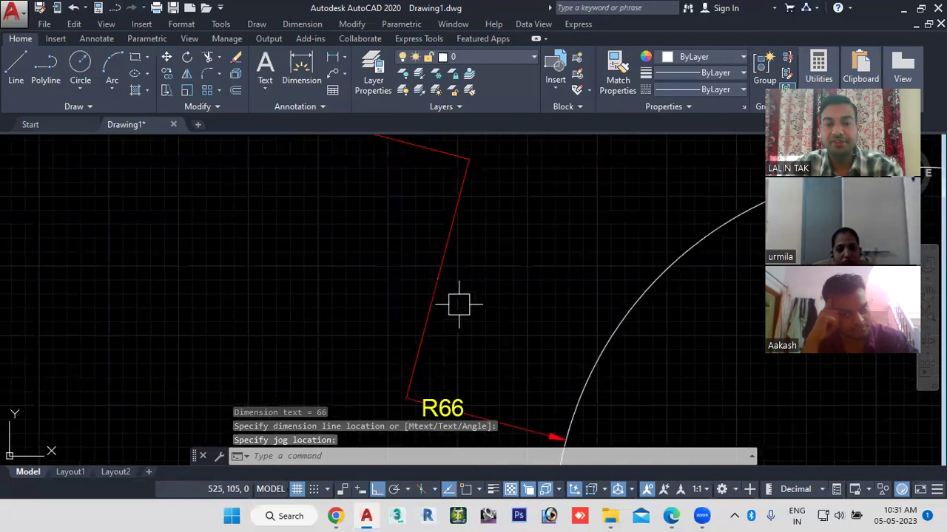
scroll(439, 279, down, 2)
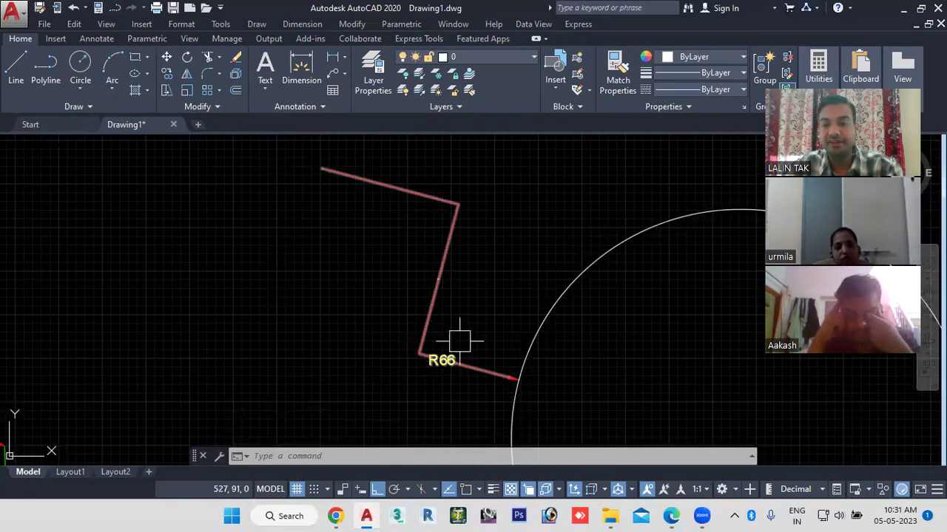
scroll(461, 328, down, 2)
scroll(443, 303, down, 2)
scroll(518, 286, down, 1)
scroll(591, 285, up, 3)
scroll(597, 285, up, 2)
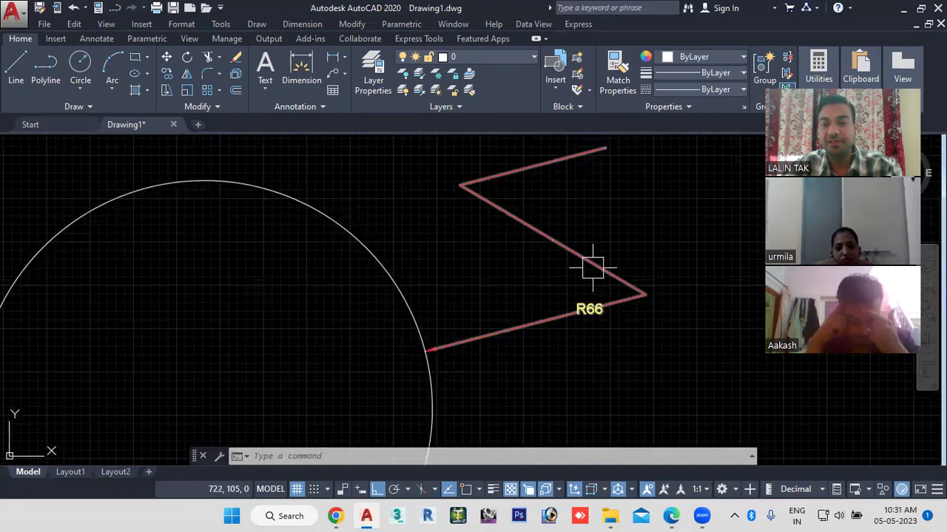
scroll(533, 225, down, 2)
scroll(515, 281, down, 1)
middle_drag(515, 281, 561, 277)
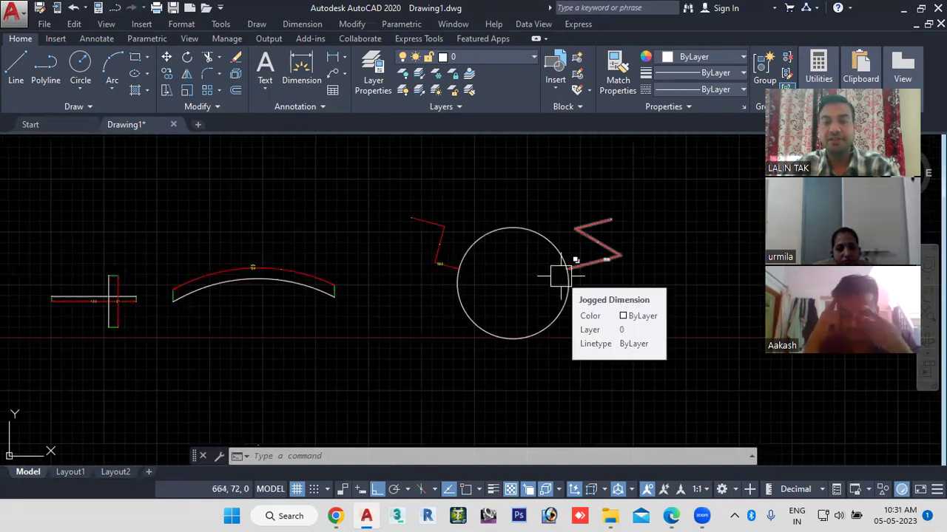
scroll(419, 250, up, 4)
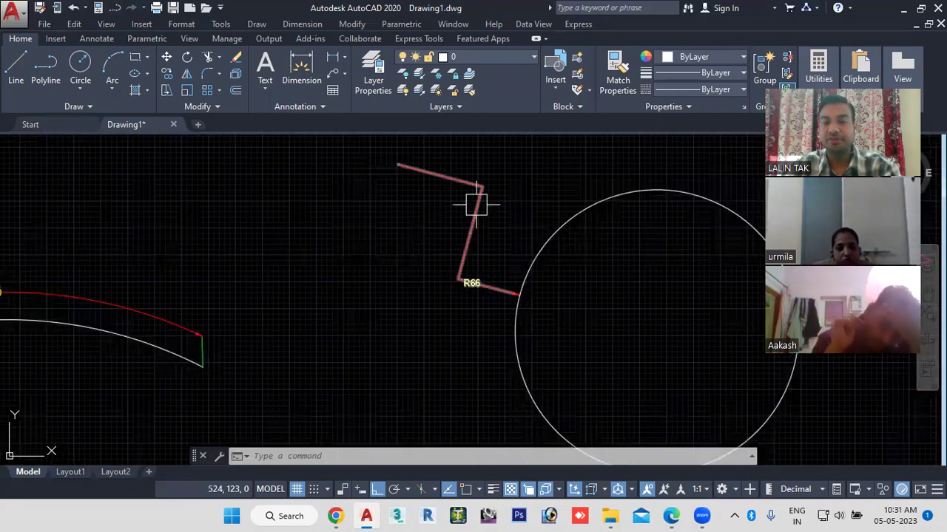
scroll(476, 205, up, 2)
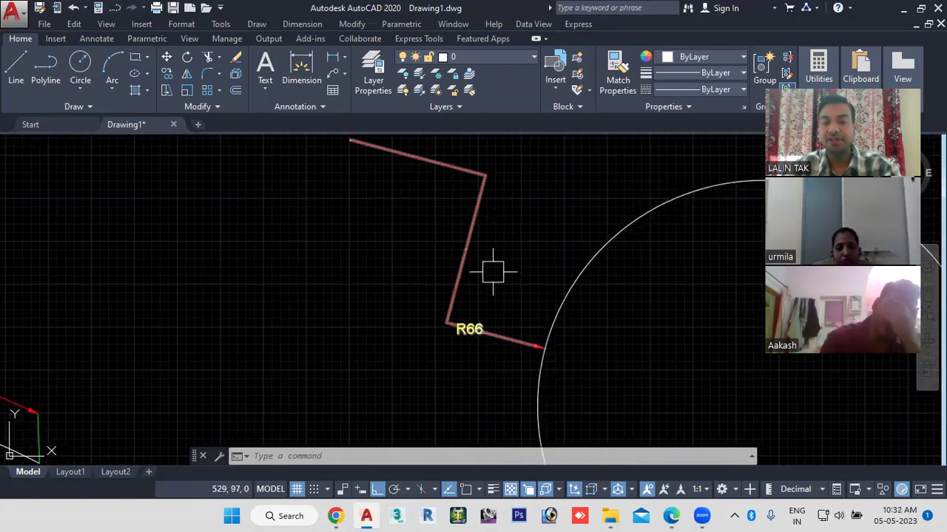
scroll(492, 268, down, 3)
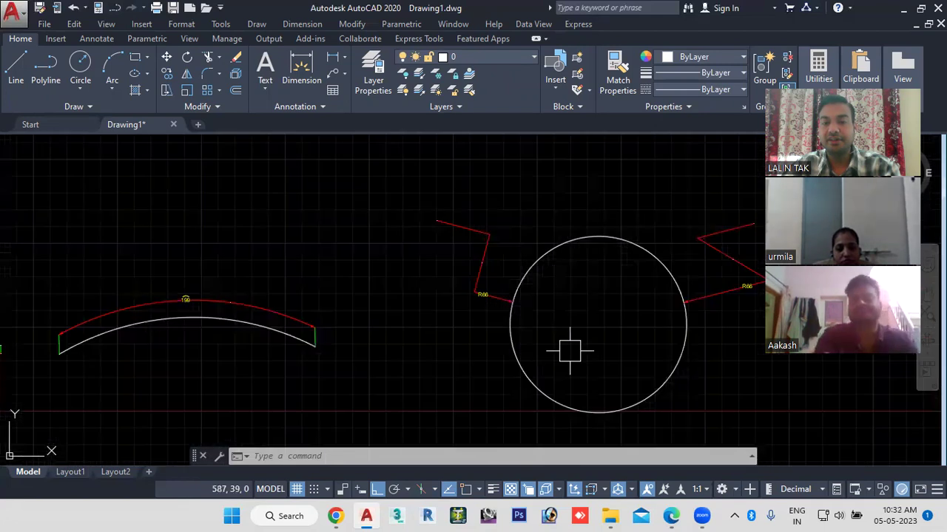
scroll(506, 307, up, 1)
scroll(506, 306, up, 3)
scroll(482, 260, down, 3)
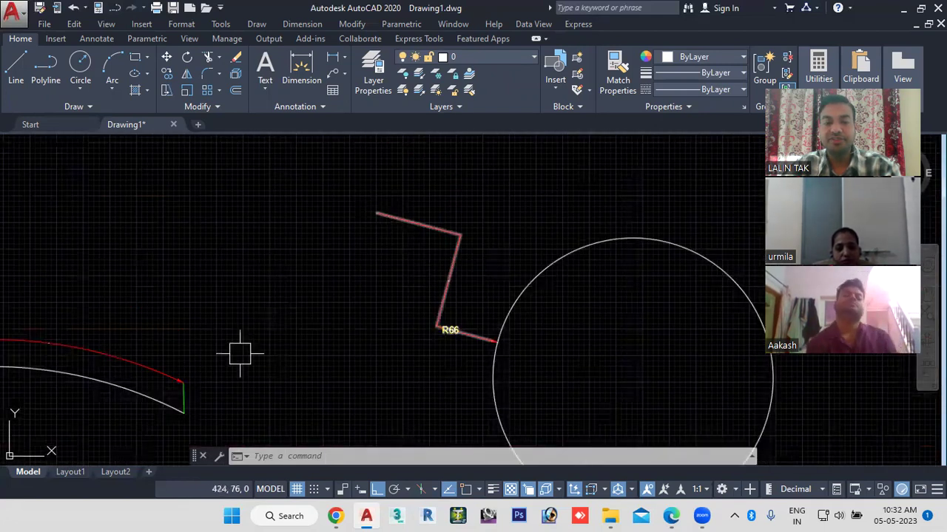
scroll(216, 346, down, 2)
scroll(222, 380, down, 1)
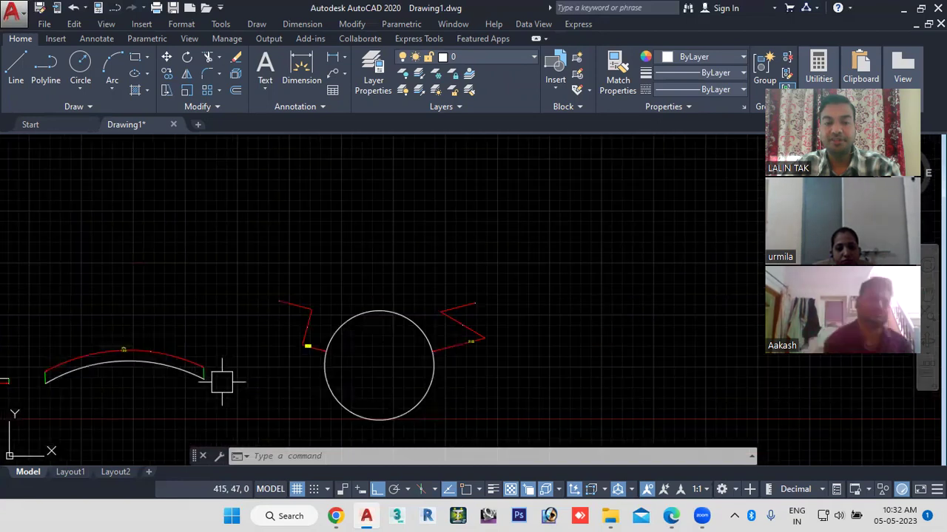
Erase the jogged radius dimension on the circle's left side
middle_drag(222, 381, 323, 207)
click(345, 210)
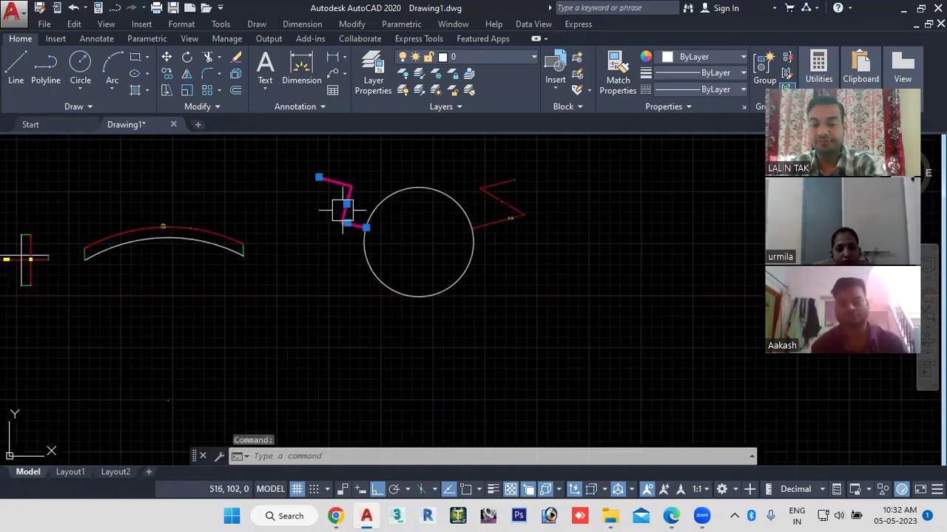
key(Delete)
Add a jogged radius dimension to the circle's left side, with its overridden centre near the arc's right end and the jog between them
text(d)
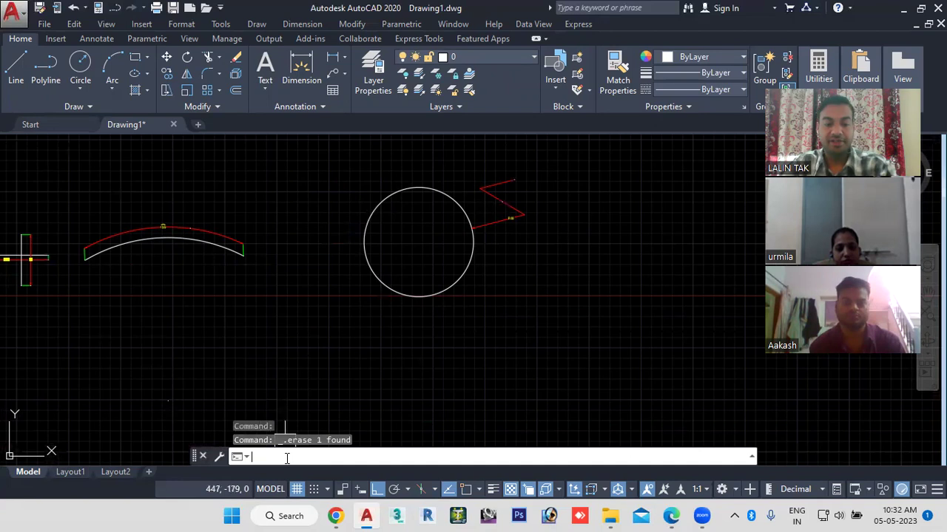
text(jo)
key(Return)
middle_drag(296, 320, 404, 333)
scroll(381, 297, up, 2)
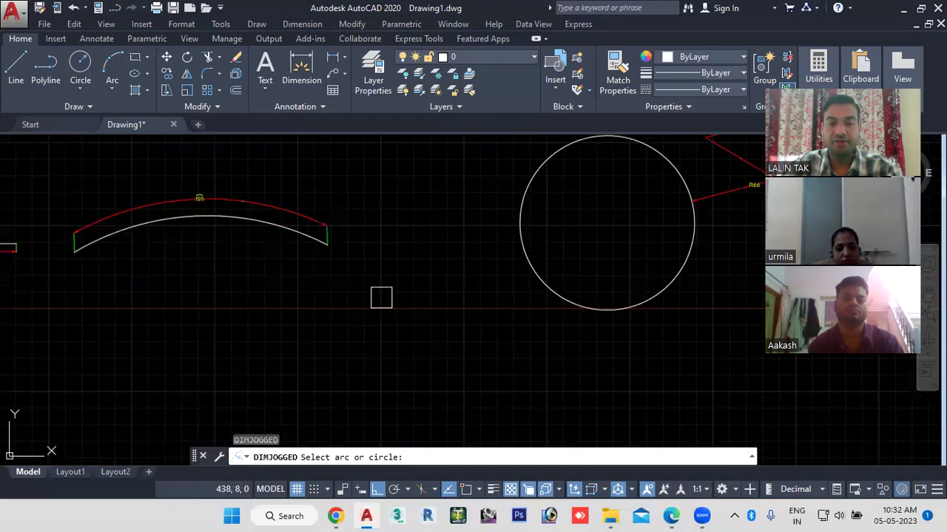
middle_drag(381, 297, 378, 351)
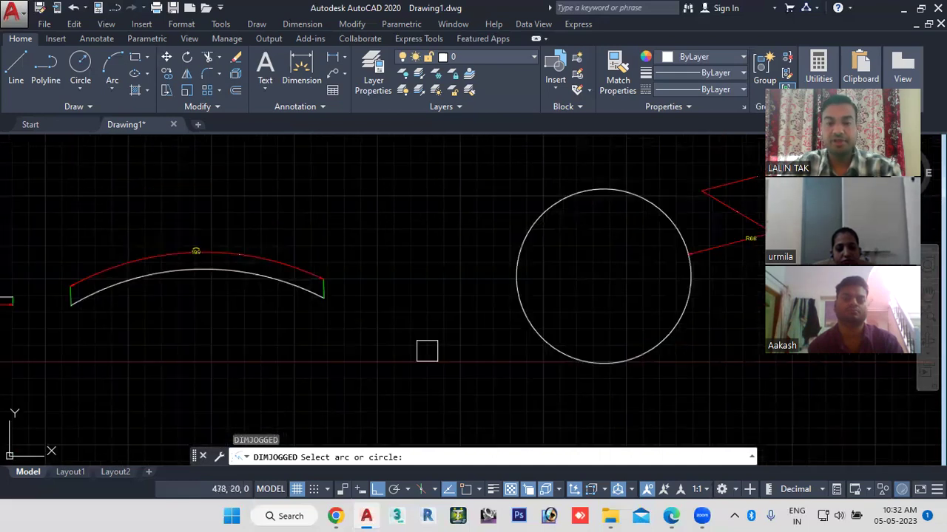
click(512, 269)
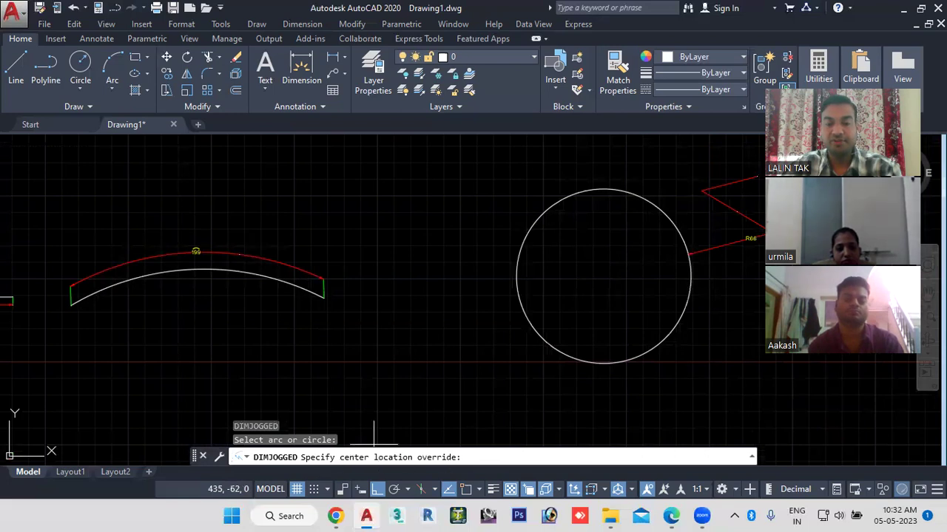
click(333, 246)
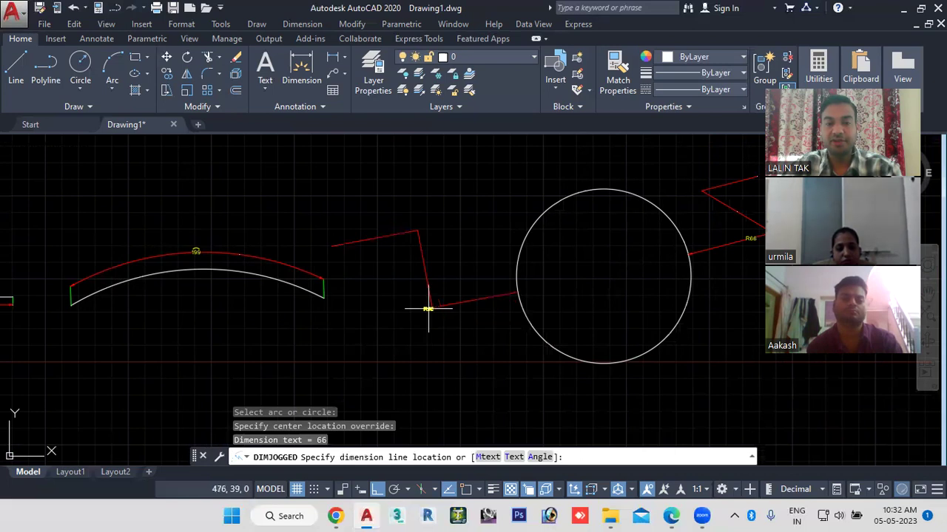
click(452, 312)
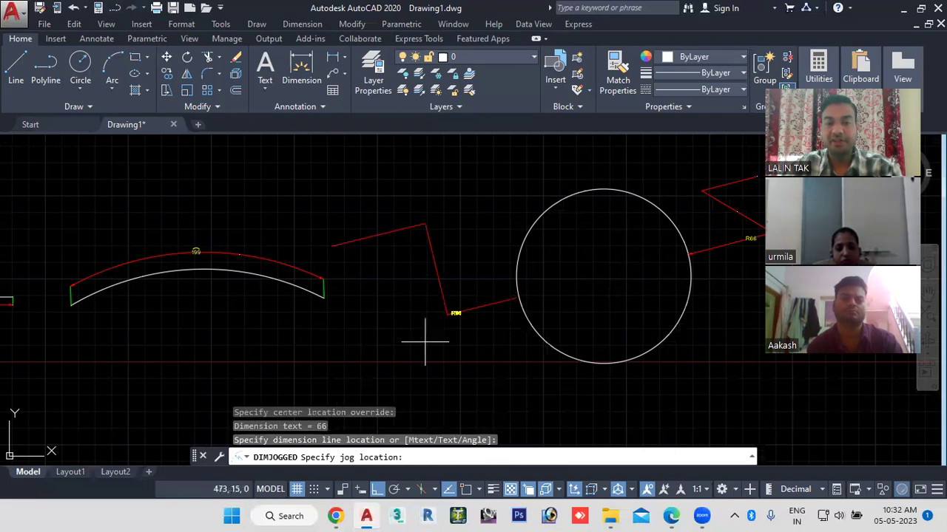
click(480, 324)
Examine the corners of the new jogged radius dimension and compare its jog angle with the one on the circle's right side
scroll(480, 324, up, 3)
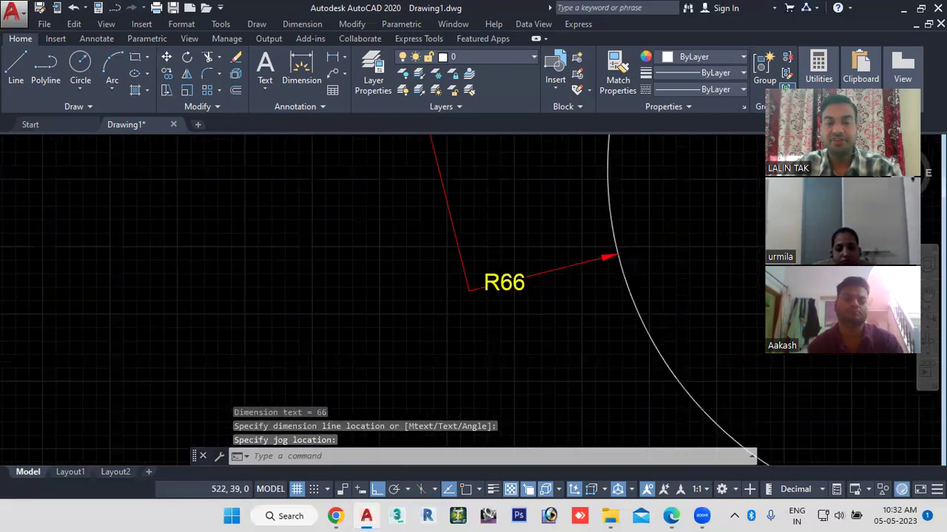
scroll(500, 332, down, 5)
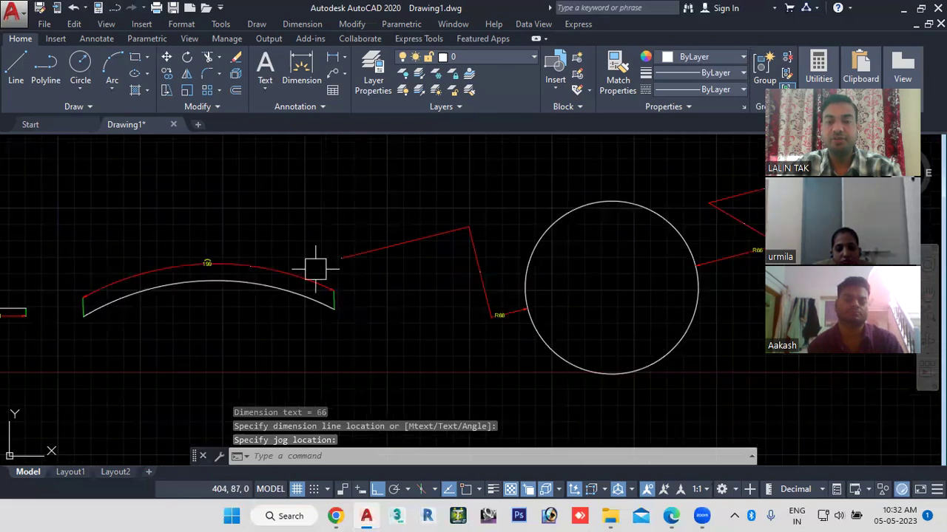
scroll(439, 247, up, 2)
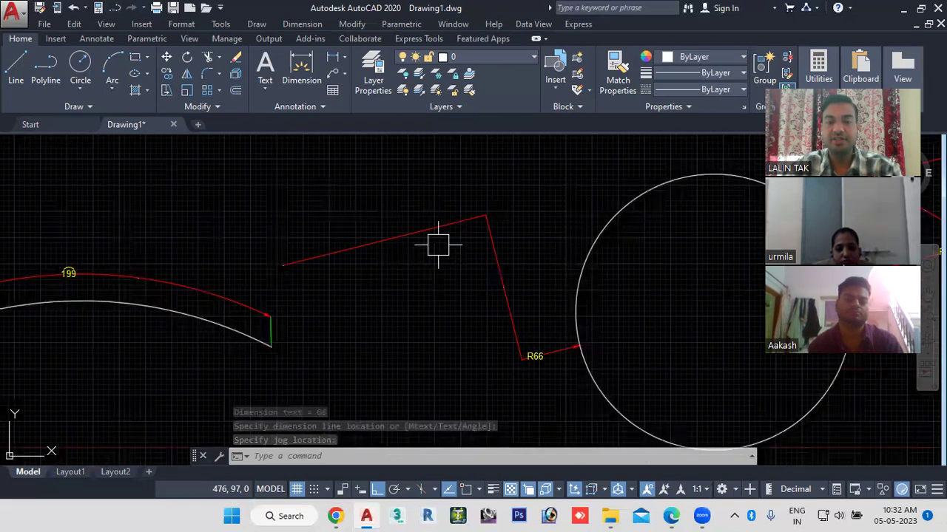
scroll(438, 247, up, 2)
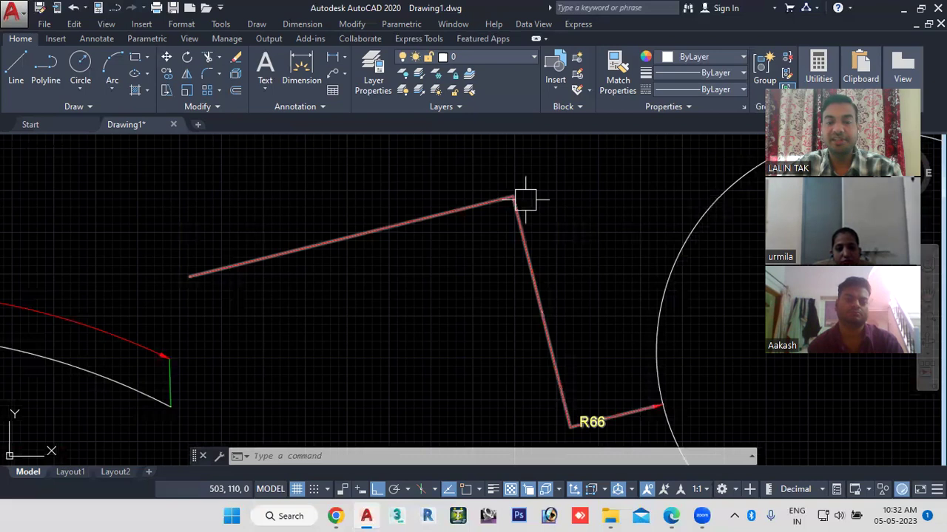
scroll(406, 262, down, 4)
scroll(406, 262, up, 4)
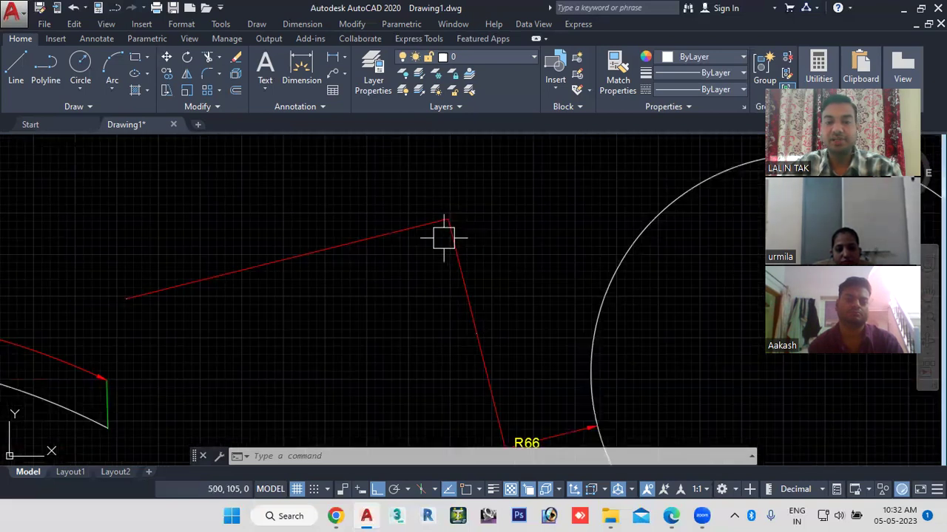
scroll(451, 275, down, 2)
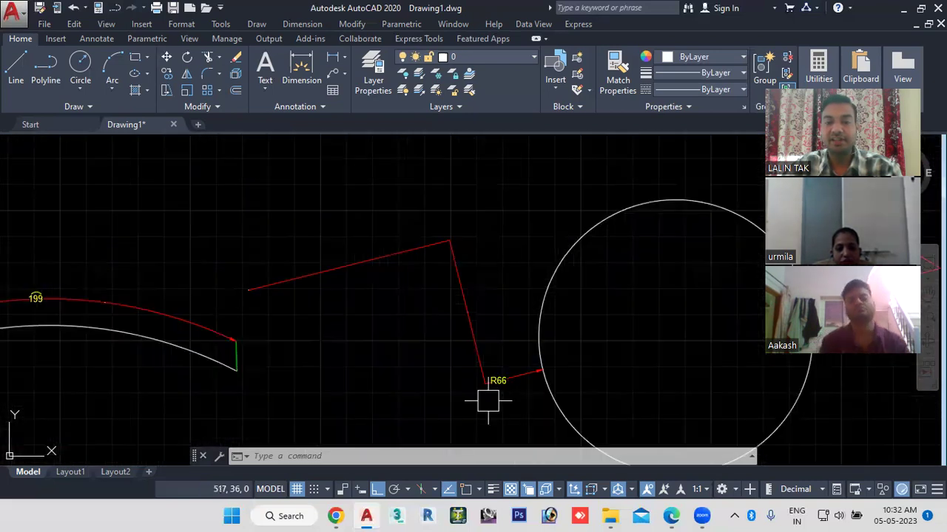
scroll(488, 401, up, 2)
scroll(509, 345, down, 2)
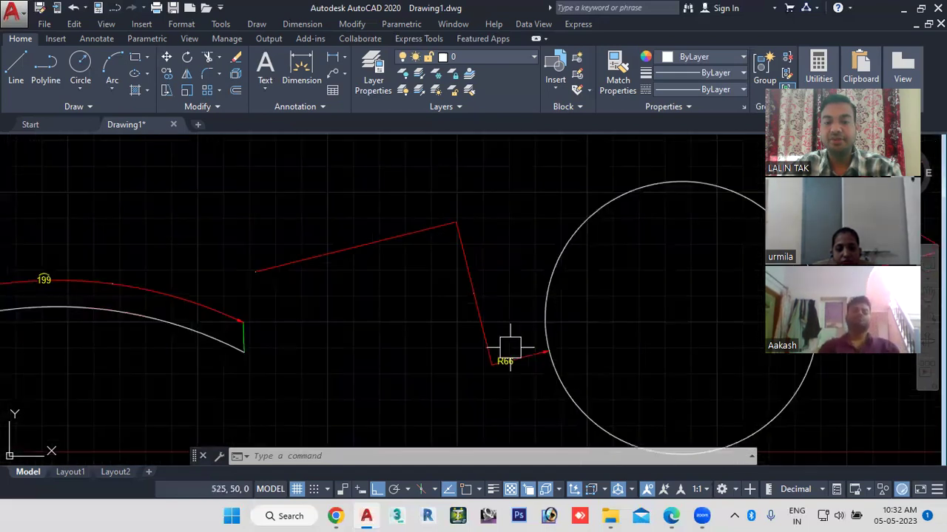
scroll(510, 345, down, 2)
middle_drag(556, 333, 377, 322)
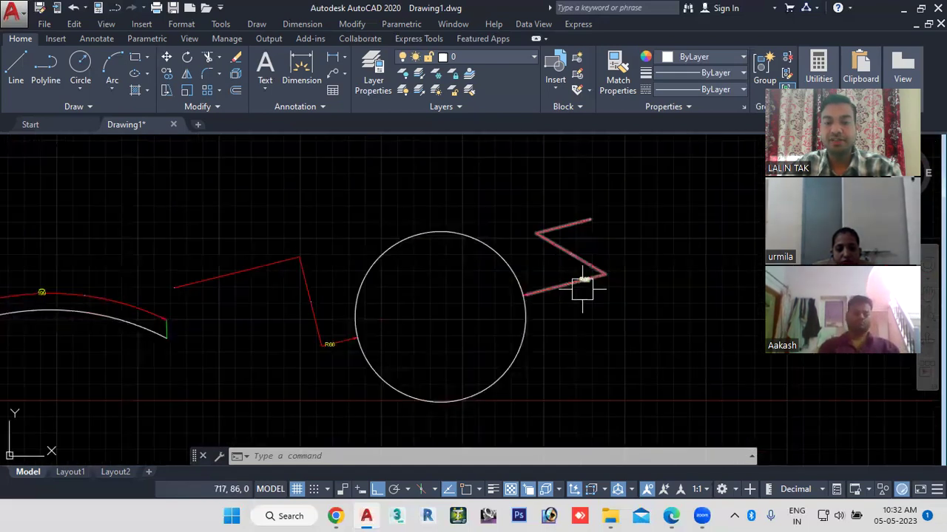
scroll(582, 289, up, 4)
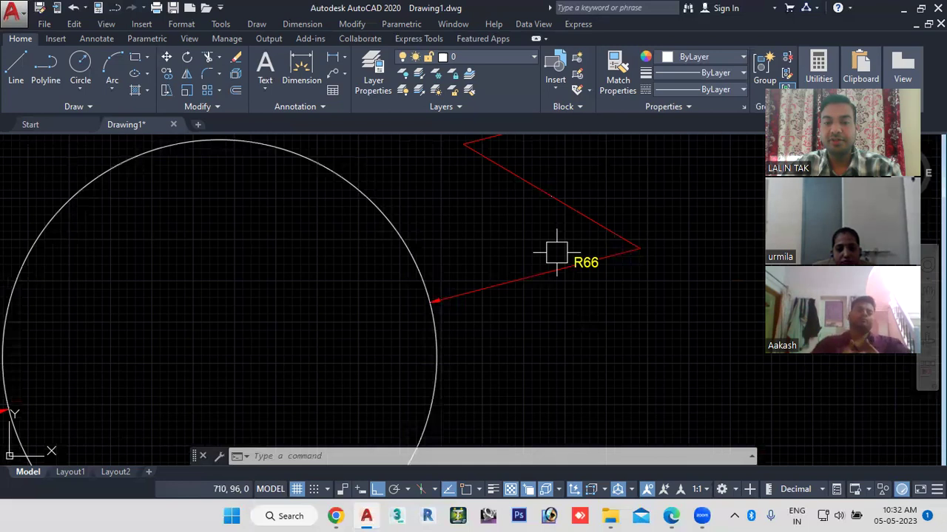
scroll(490, 175, up, 1)
scroll(458, 345, down, 5)
mouse_move(176, 412)
middle_down()
mouse_move(393, 355)
mouse_move(495, 270)
middle_up()
scroll(525, 252, down, 2)
Add a jogged radius dimension to the arc, with its overridden centre and jog below the arc
click(349, 457)
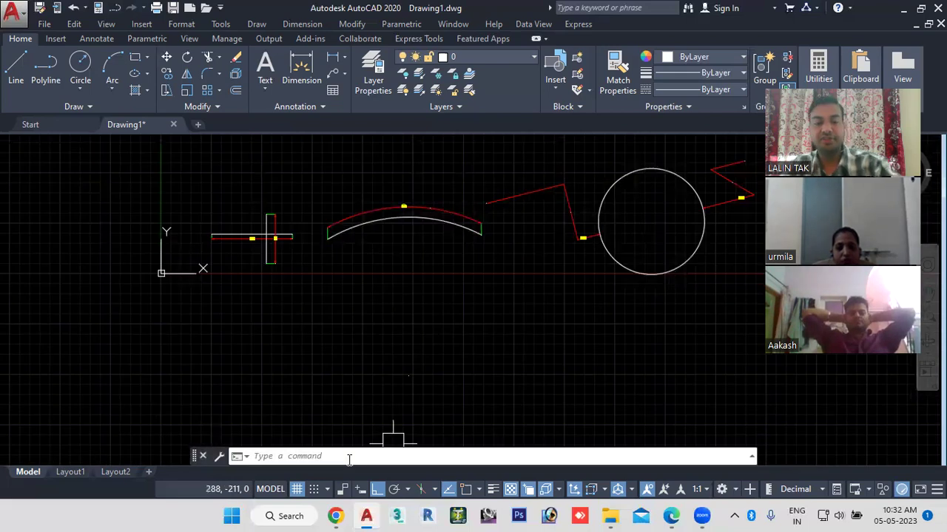
text(DJO)
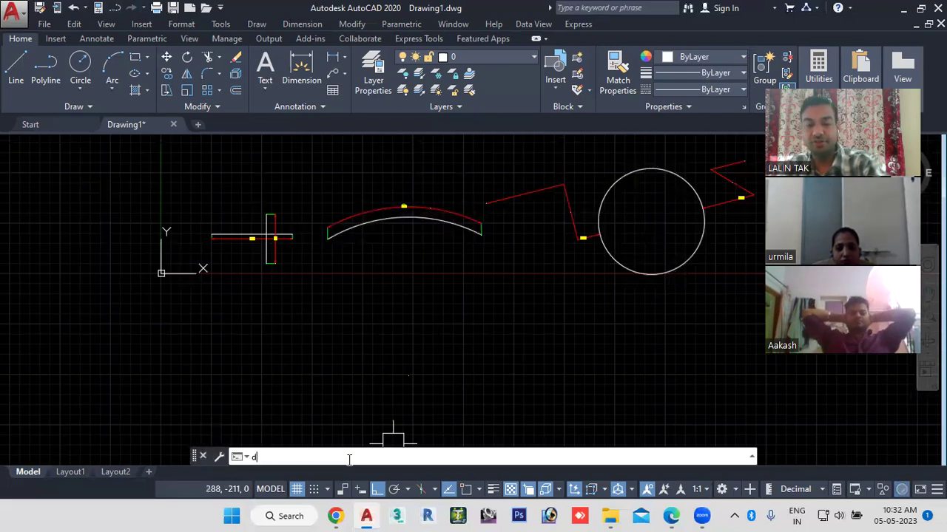
key(Return)
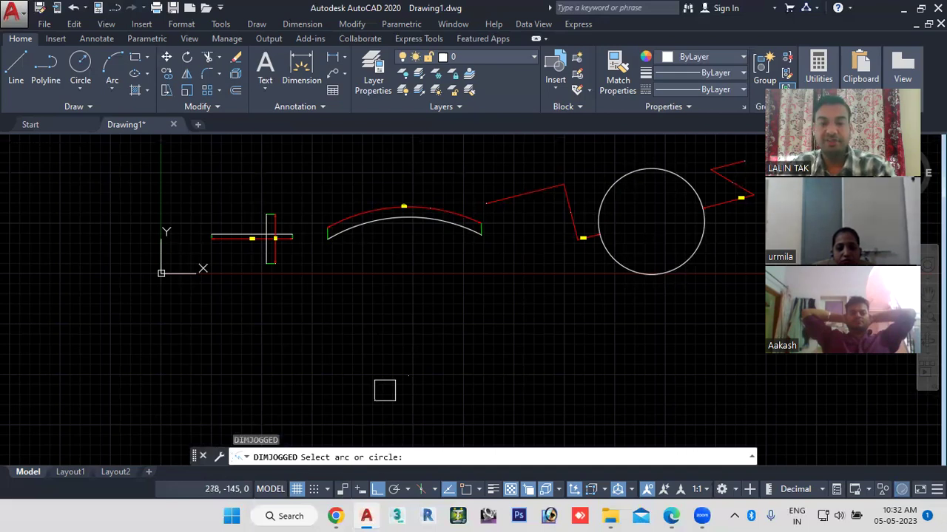
scroll(370, 219, up, 2)
click(370, 219)
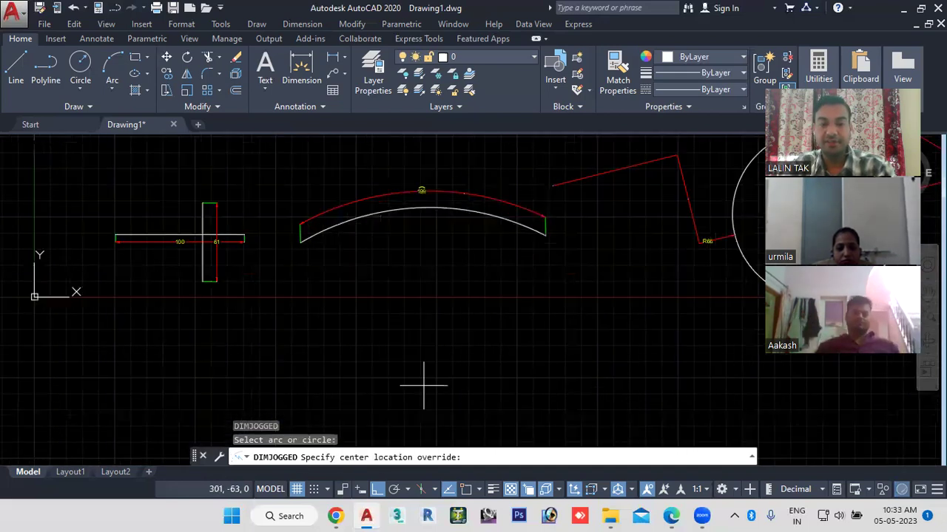
click(447, 380)
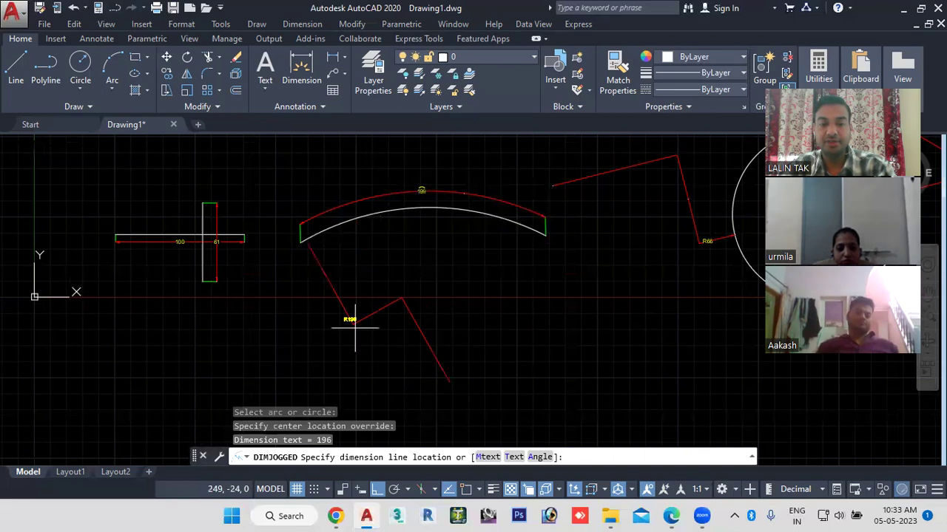
click(388, 327)
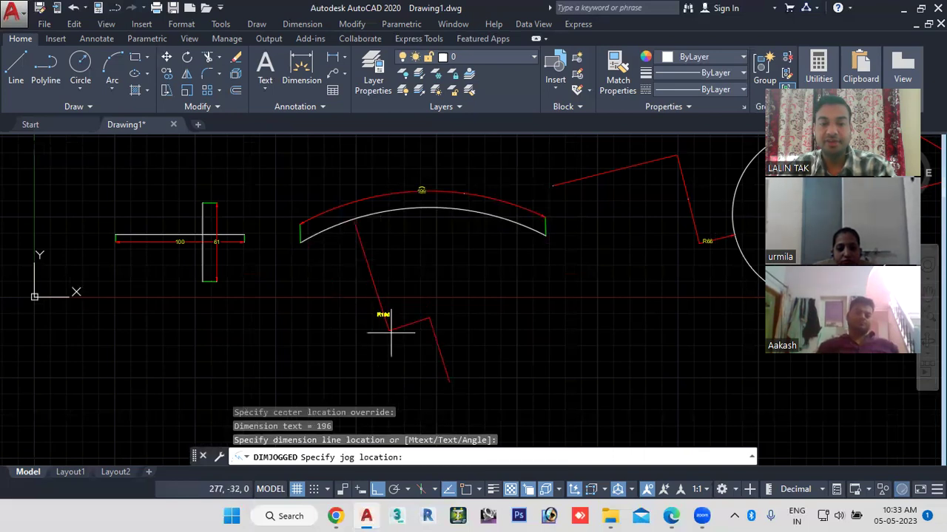
click(393, 316)
scroll(403, 329, up, 4)
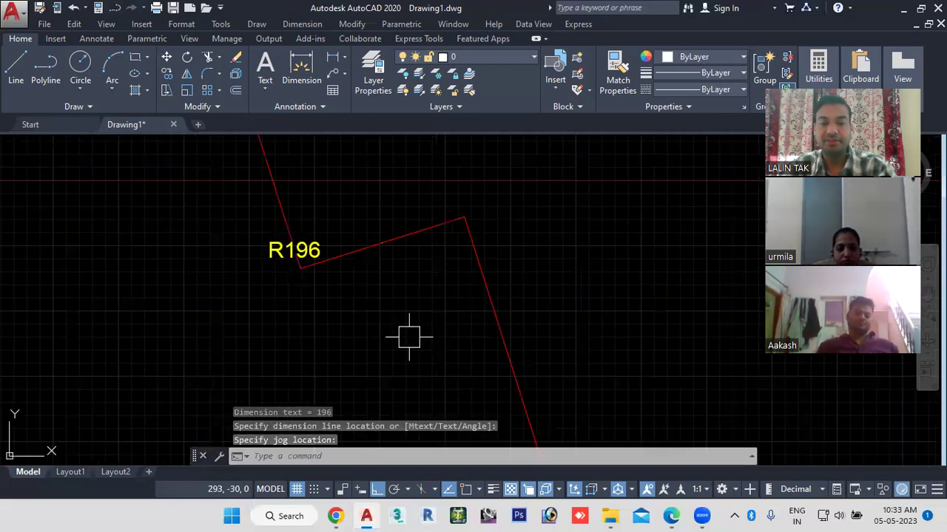
scroll(343, 250, down, 5)
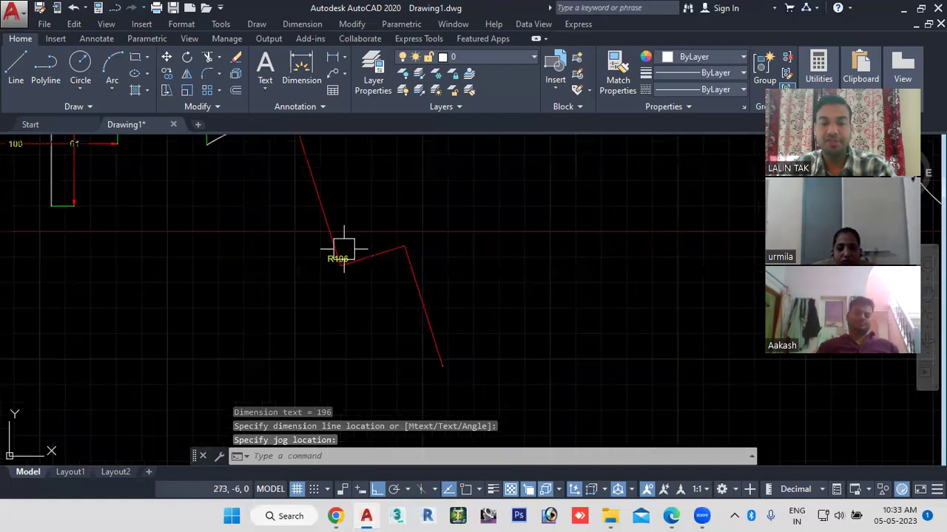
scroll(344, 250, down, 2)
scroll(470, 260, down, 4)
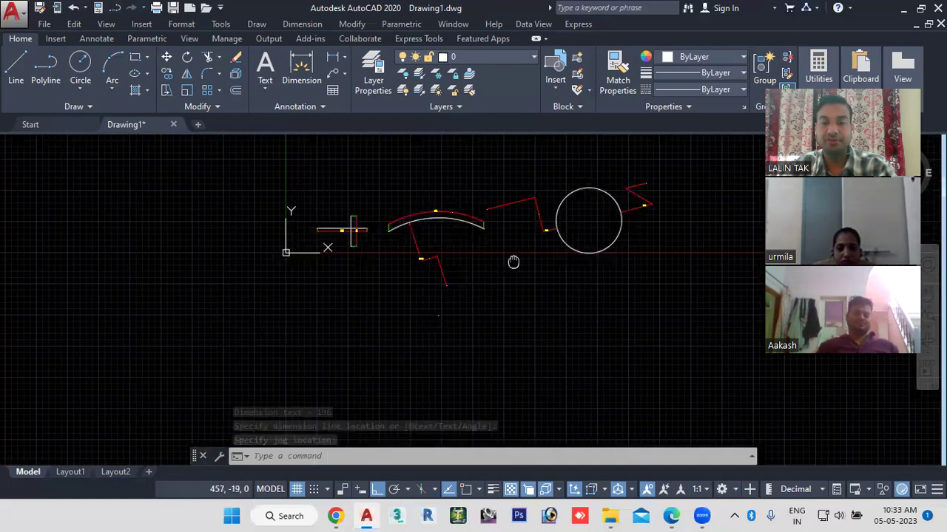
Review the jog settings among the Standard dimension style's symbols and arrows, accept them, and keep Standard as the current style
middle_drag(513, 262, 439, 291)
click(357, 457)
text(d)
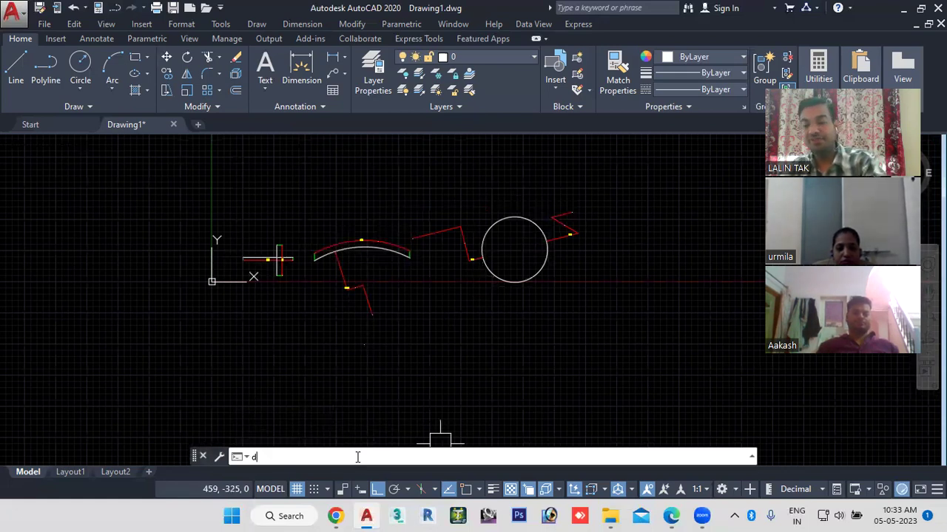
key(BackSpace)
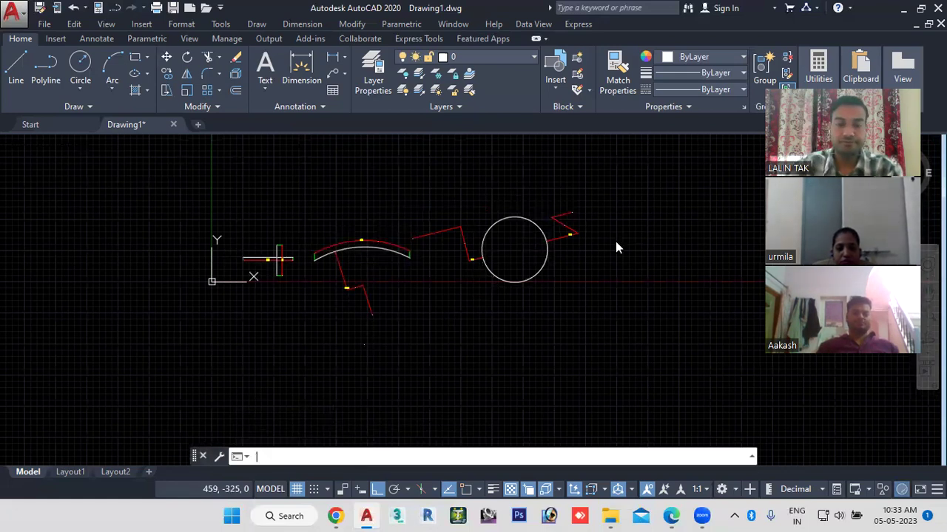
text(d)
key(Return)
click(619, 226)
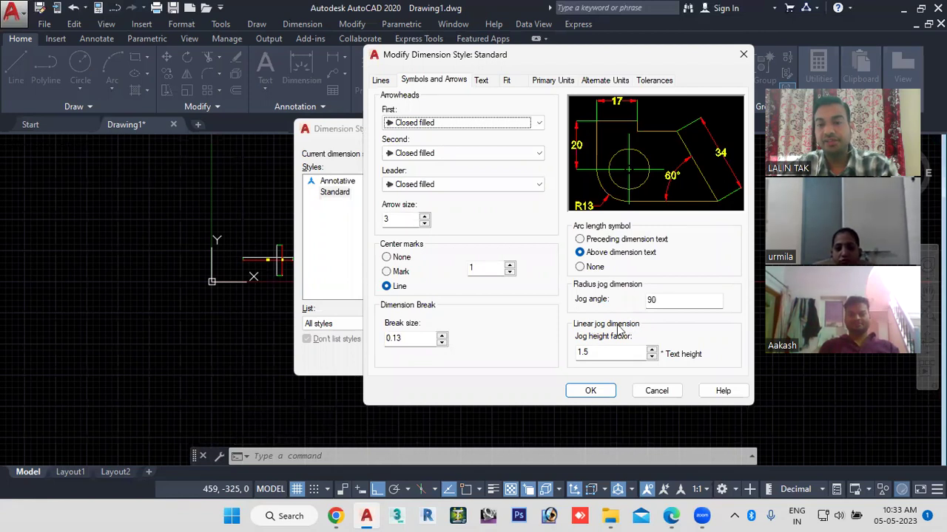
click(591, 391)
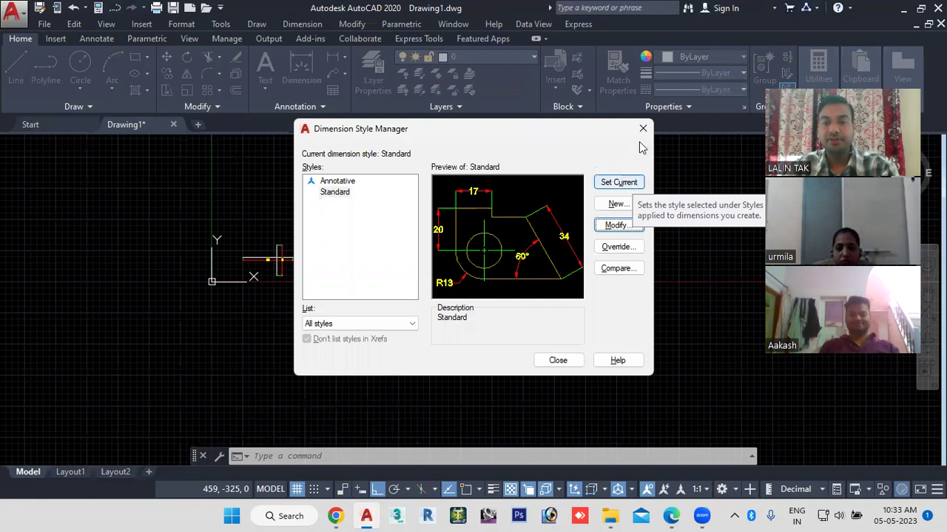
click(621, 183)
click(558, 361)
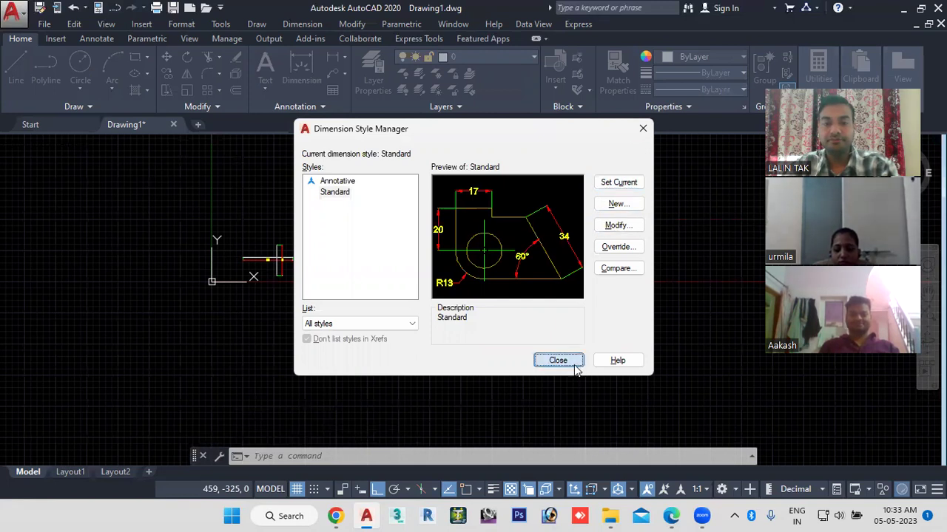
Erase all the lines, the arc, the circle and their dimensions from the drawing
scroll(318, 283, up, 2)
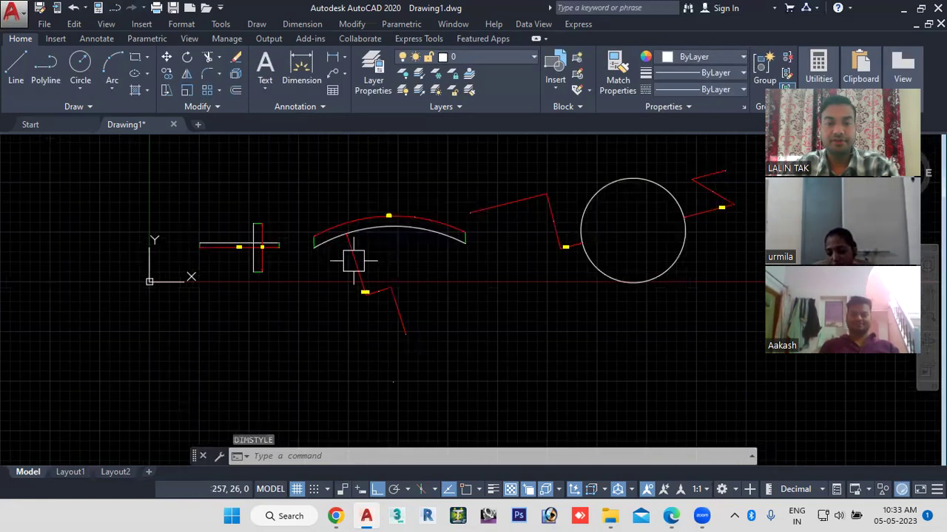
scroll(353, 271, down, 4)
click(550, 188)
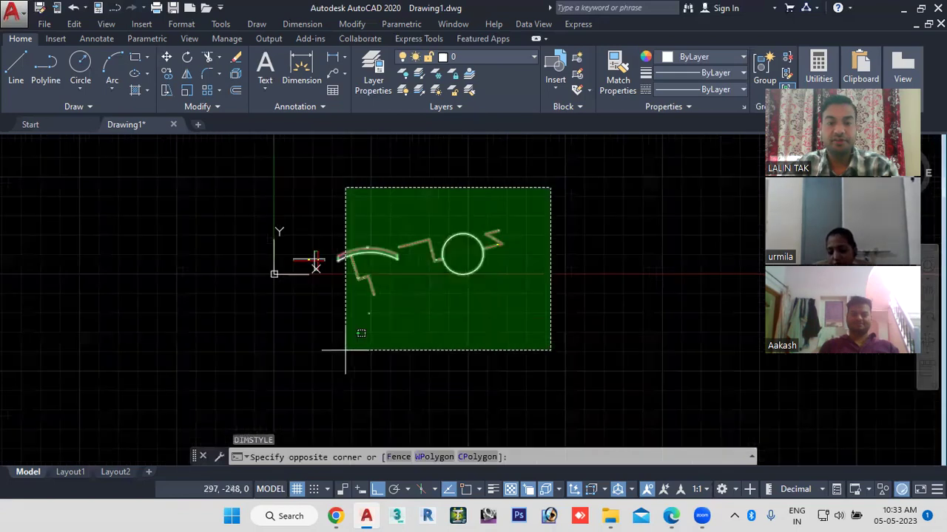
click(309, 343)
key(Delete)
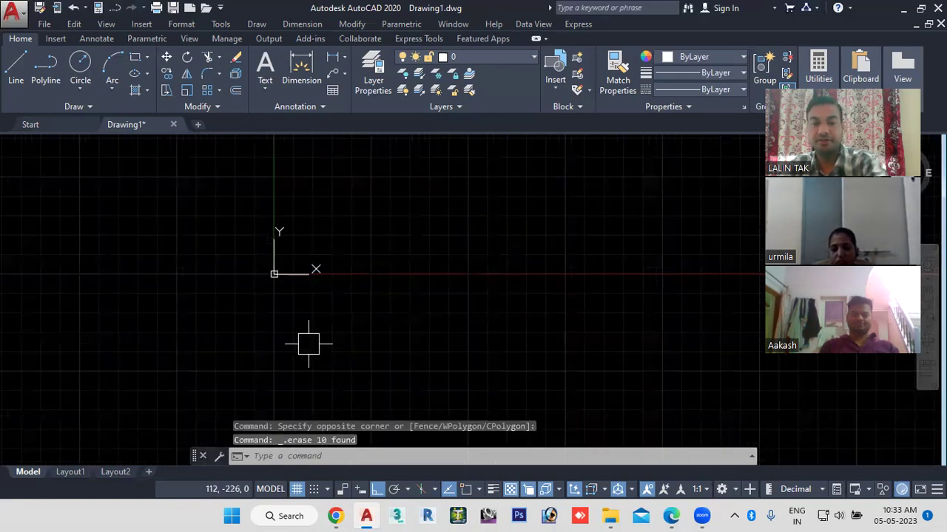
Draw a horizontal line 100 units long in the empty drawing area above the X axis
scroll(383, 260, up, 3)
middle_drag(382, 260, 328, 357)
click(16, 67)
click(252, 264)
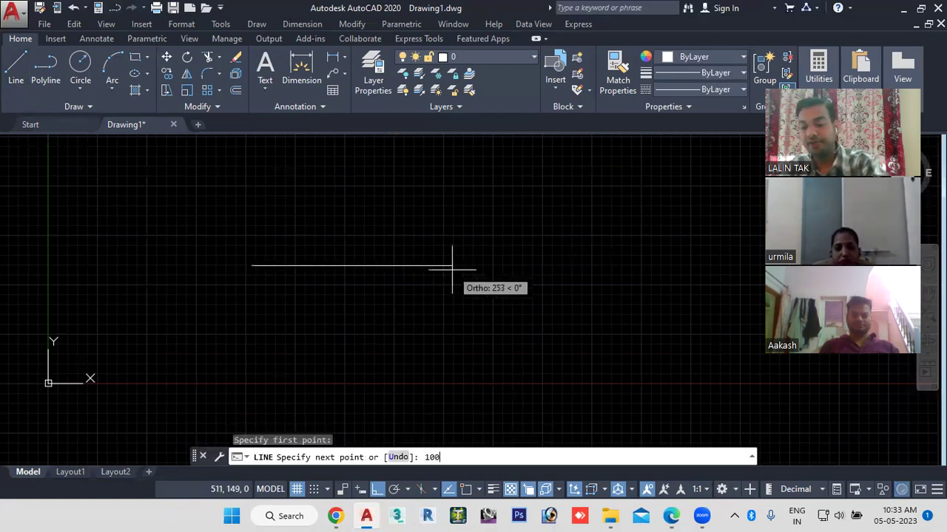
text(100)
key(Return)
key(Escape)
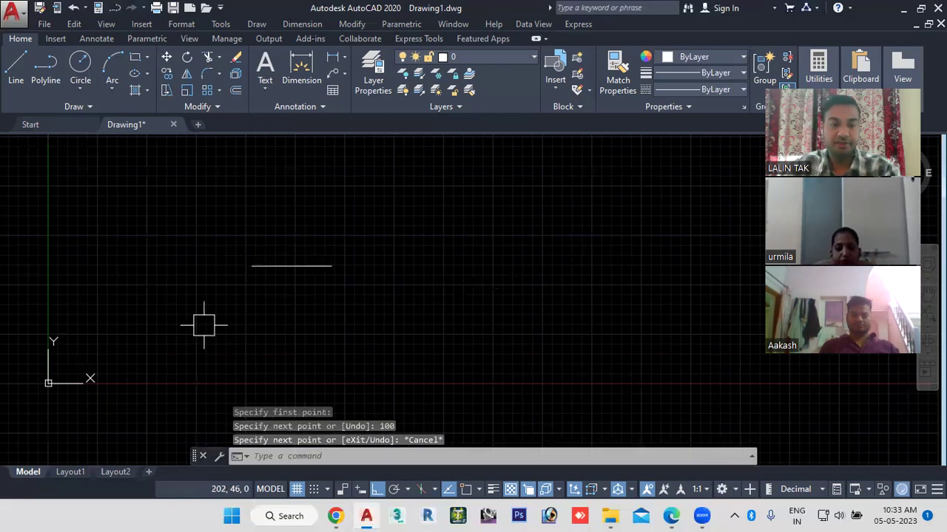
scroll(280, 269, up, 6)
middle_drag(283, 261, 397, 249)
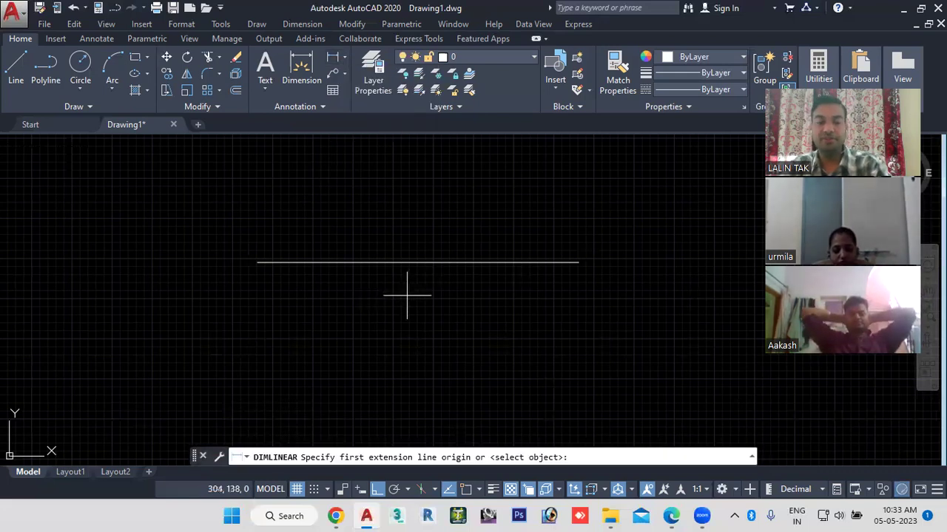
Add a linear dimension to the whole 100-unit line, placing the dimension line a short distance below it
key(Return)
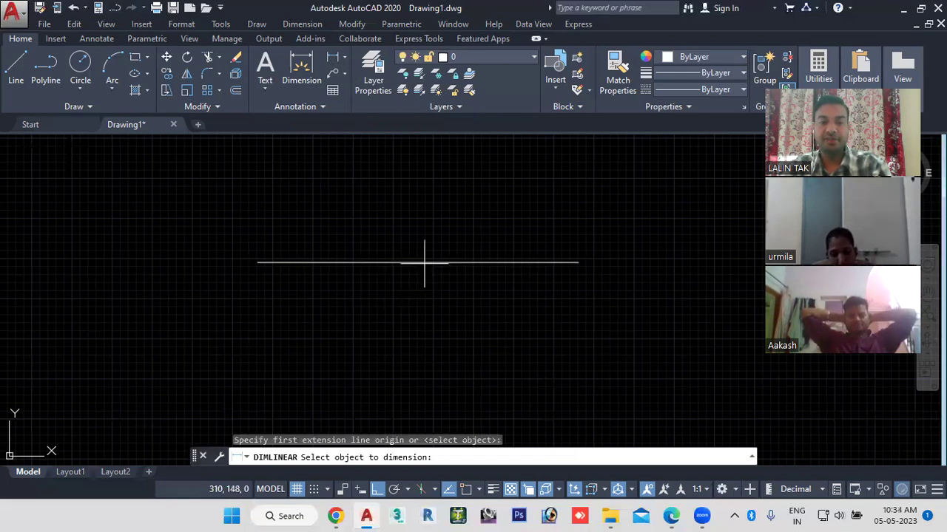
click(424, 262)
click(415, 293)
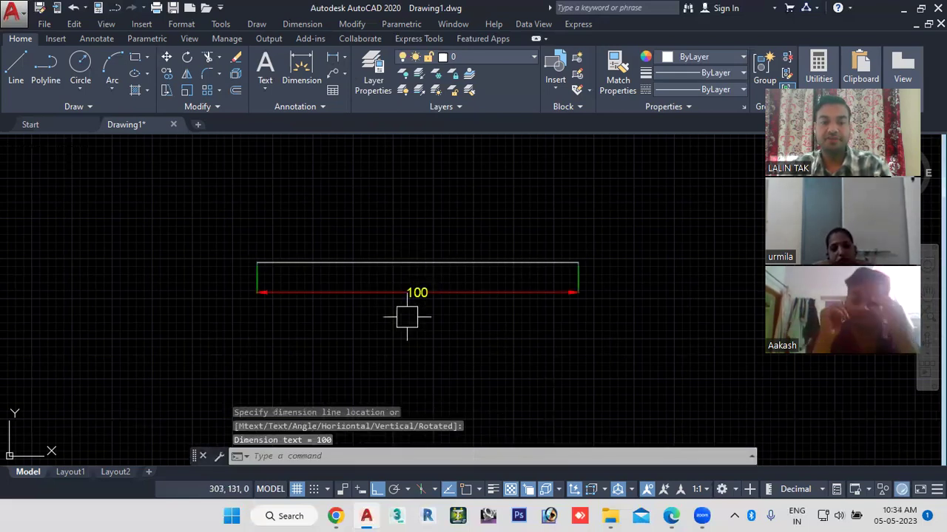
scroll(406, 317, up, 2)
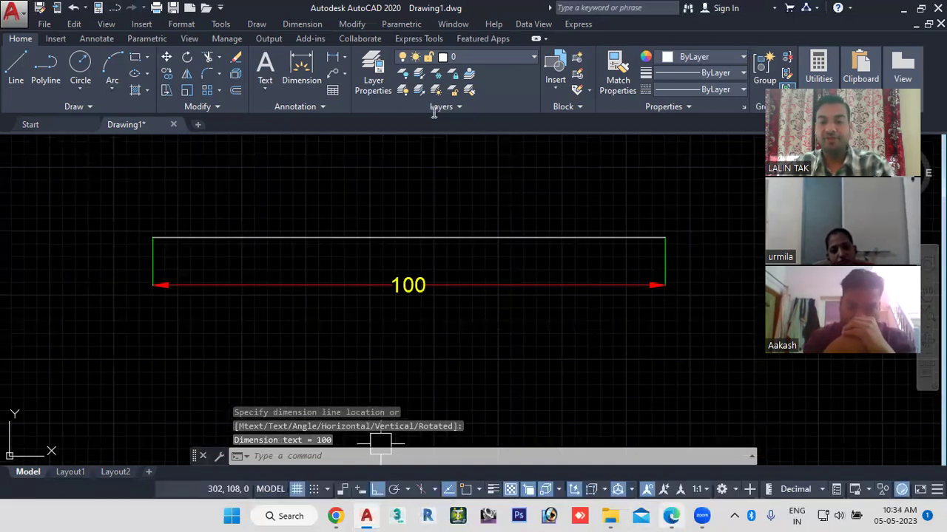
Look up the command for adding a jog in a dimension in Dimension measurement.pdf, mark DJL, and return to the AutoCAD drawing
key(alt+Tab)
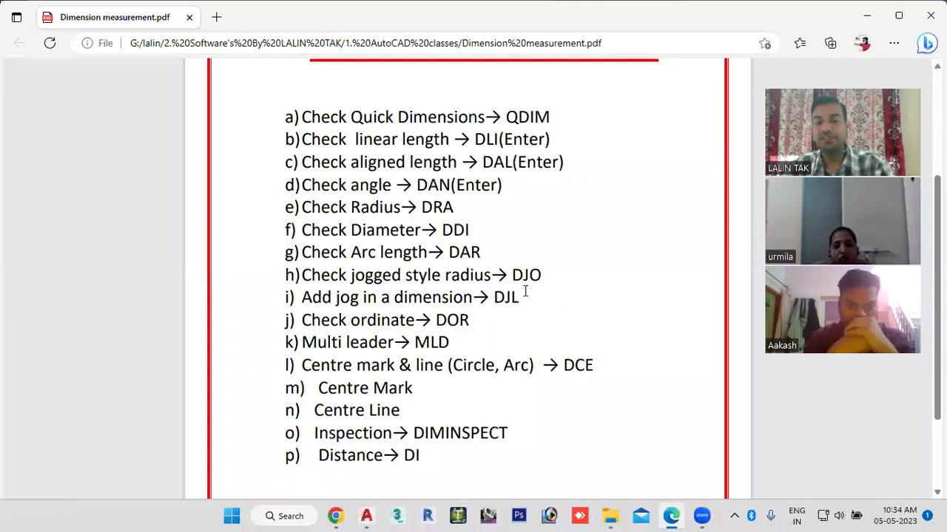
drag(486, 297, 520, 298)
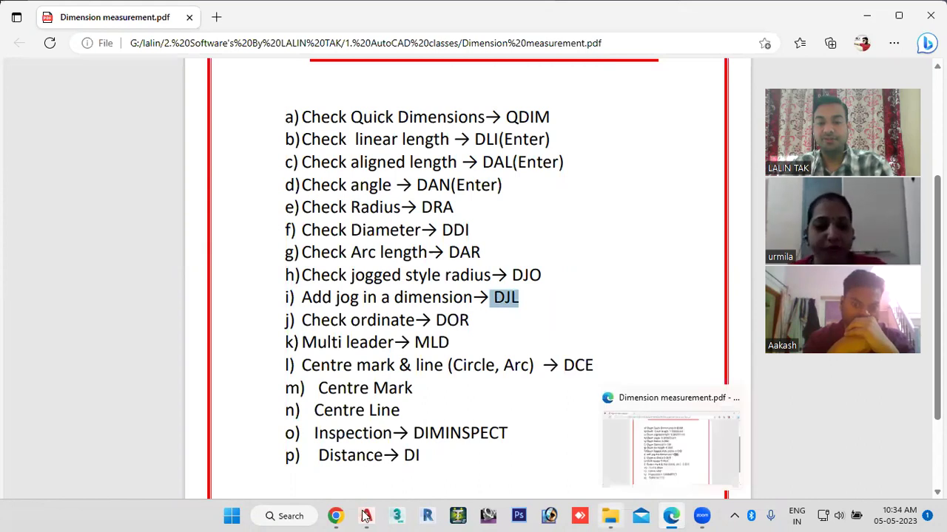
mouse_move(365, 516)
click(384, 473)
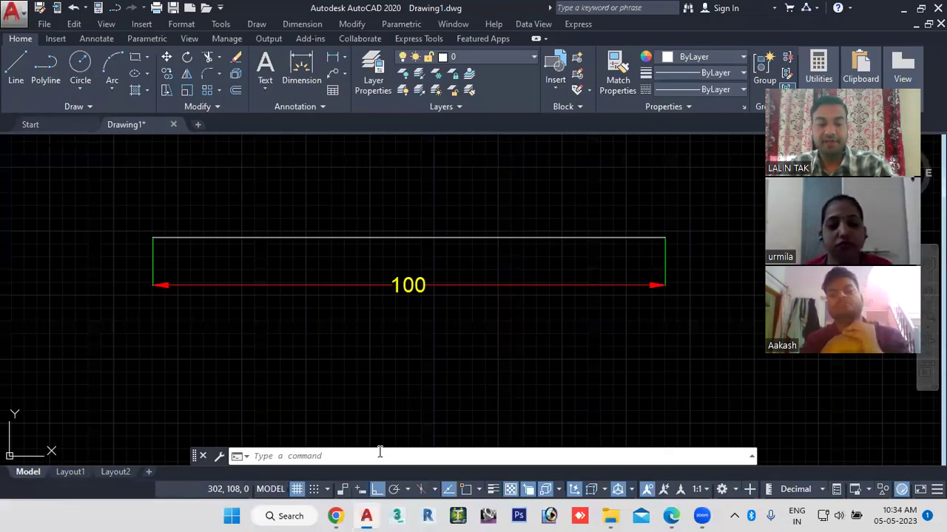
Add a jog line to the linear dimension with DJL, accepting the default jog location between the left arrowhead and the text
click(379, 456)
text(dj)
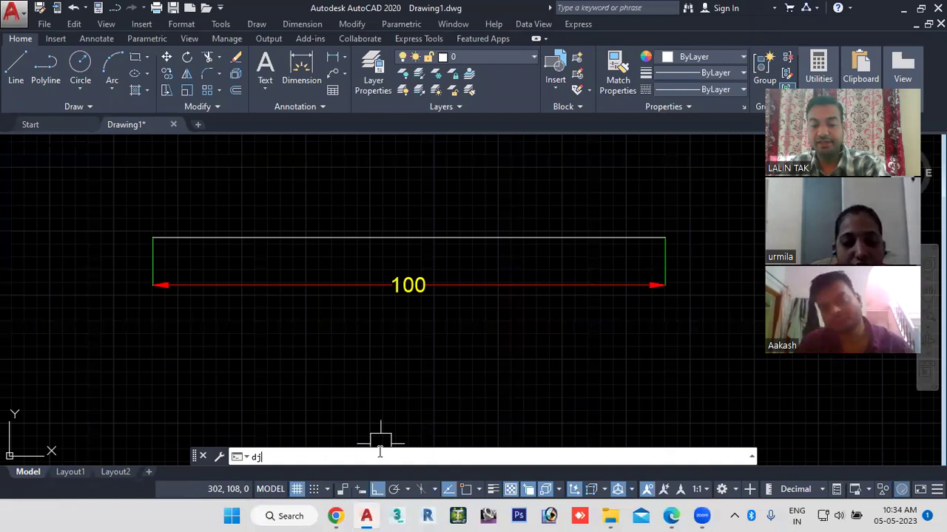
text(l)
key(Return)
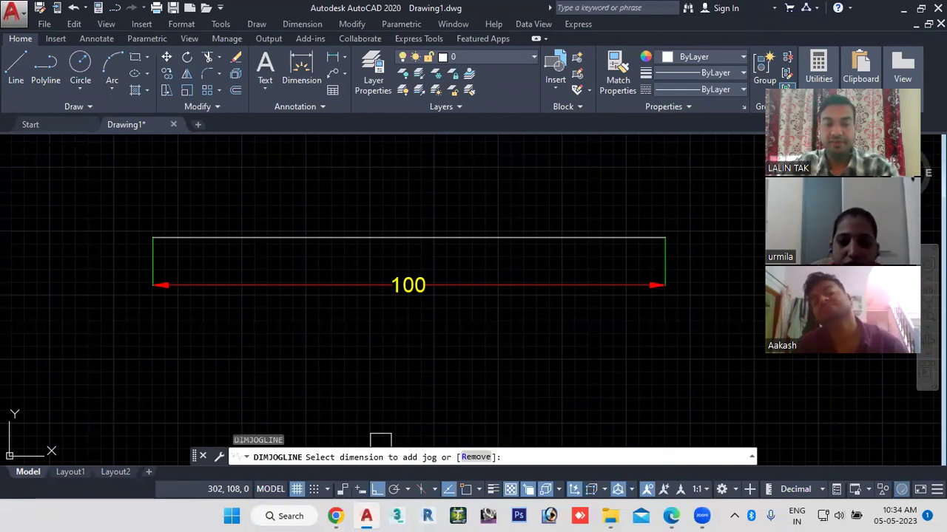
click(489, 279)
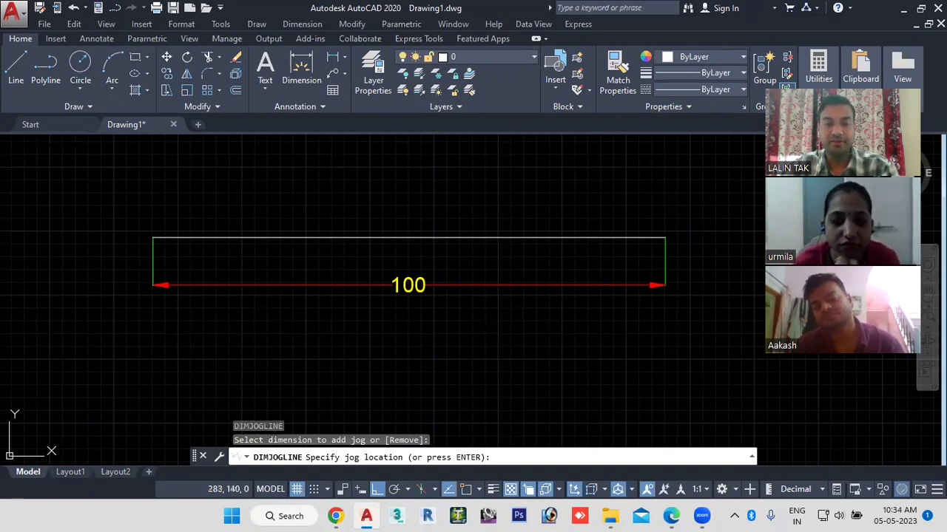
key(Return)
middle_drag(287, 351, 334, 344)
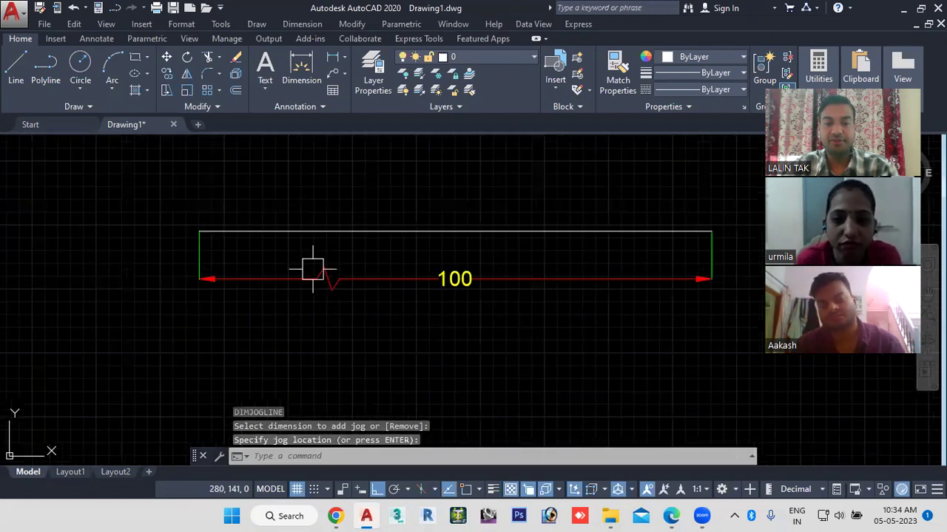
scroll(317, 310, up, 4)
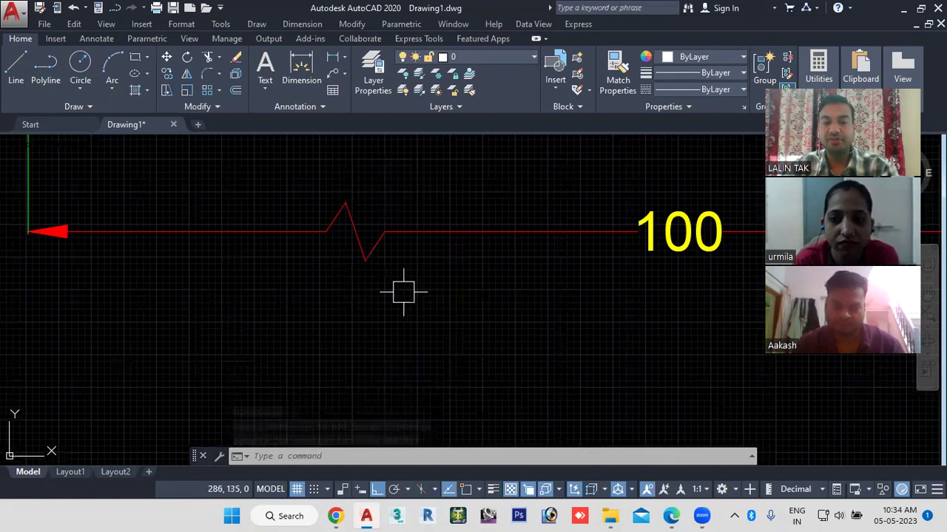
scroll(403, 293, down, 2)
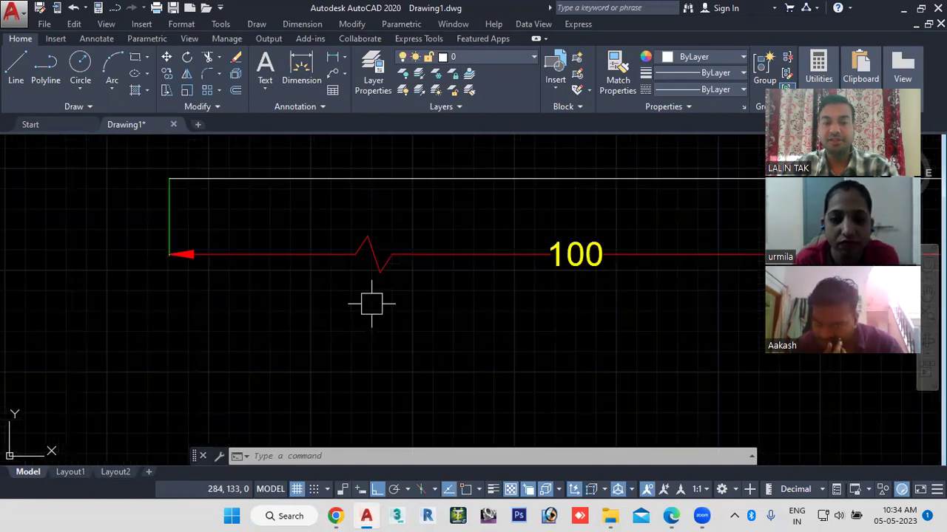
scroll(371, 303, down, 2)
middle_drag(389, 308, 278, 301)
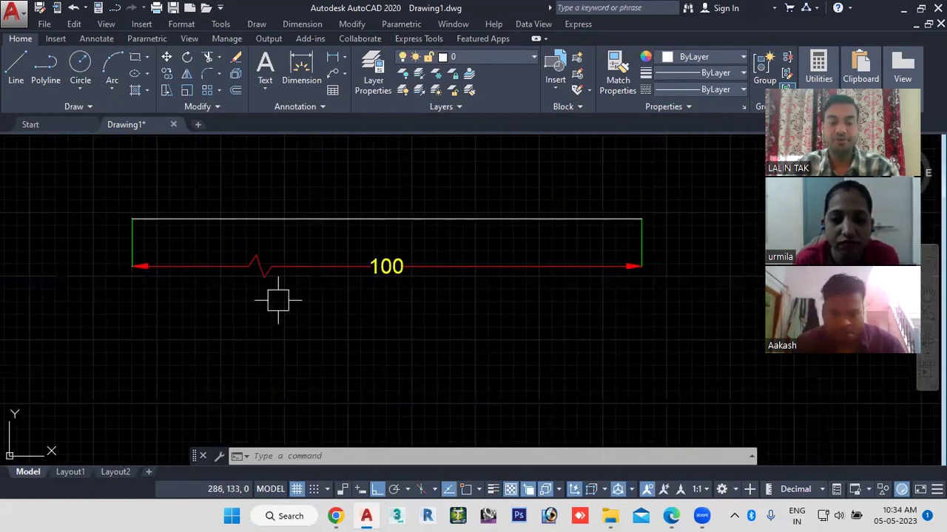
Set the linear jog height factor of the Standard dimension style to 3 and close the style manager
scroll(278, 301, up, 2)
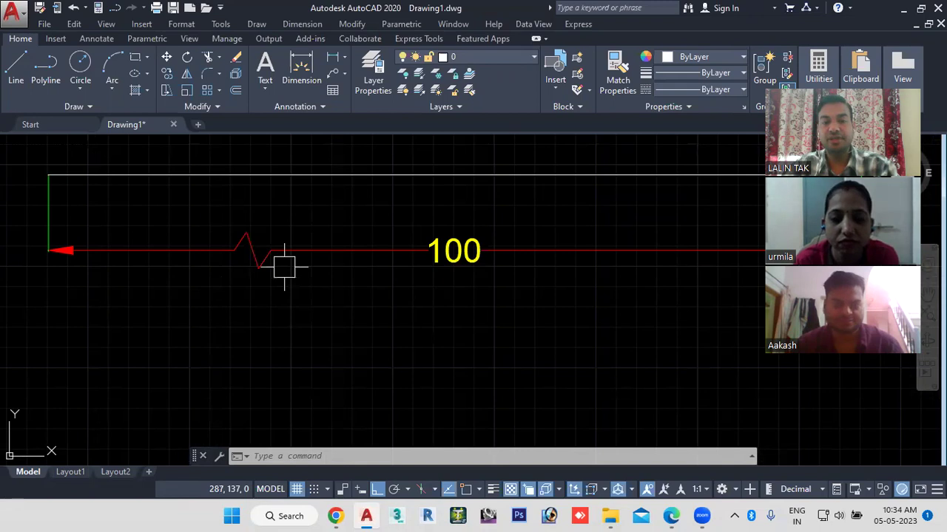
scroll(284, 267, down, 2)
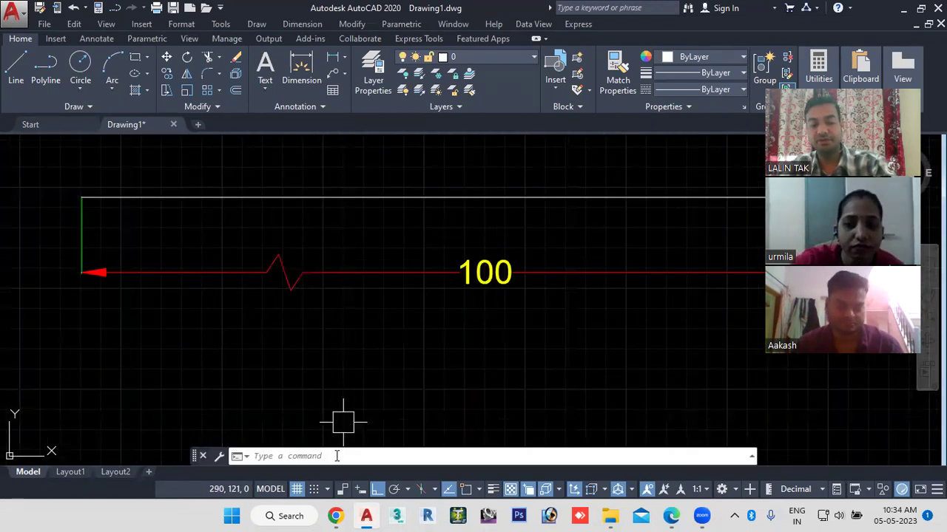
text(d)
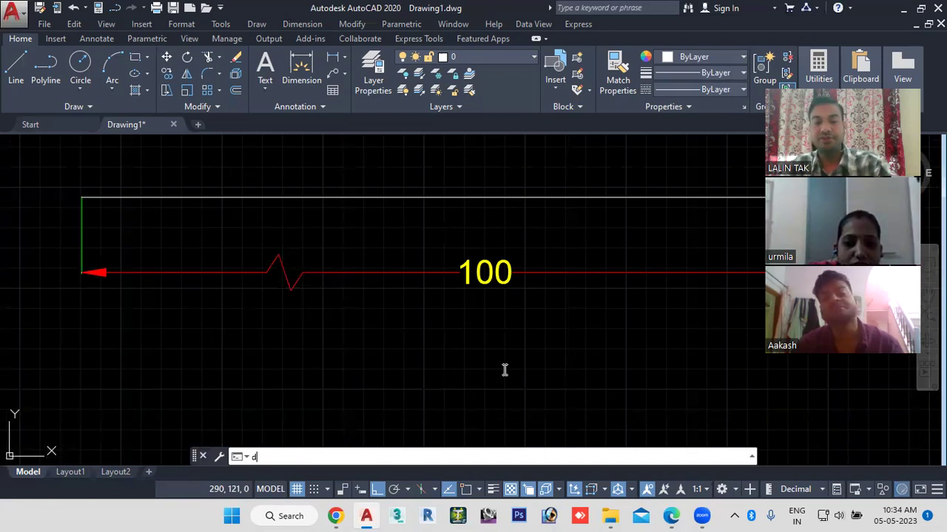
key(BackSpace)
text(d)
key(Return)
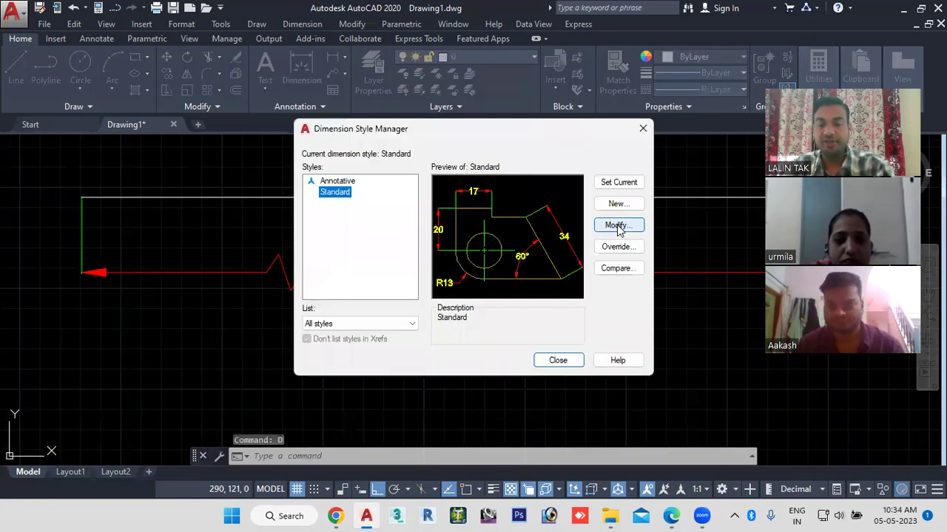
click(616, 225)
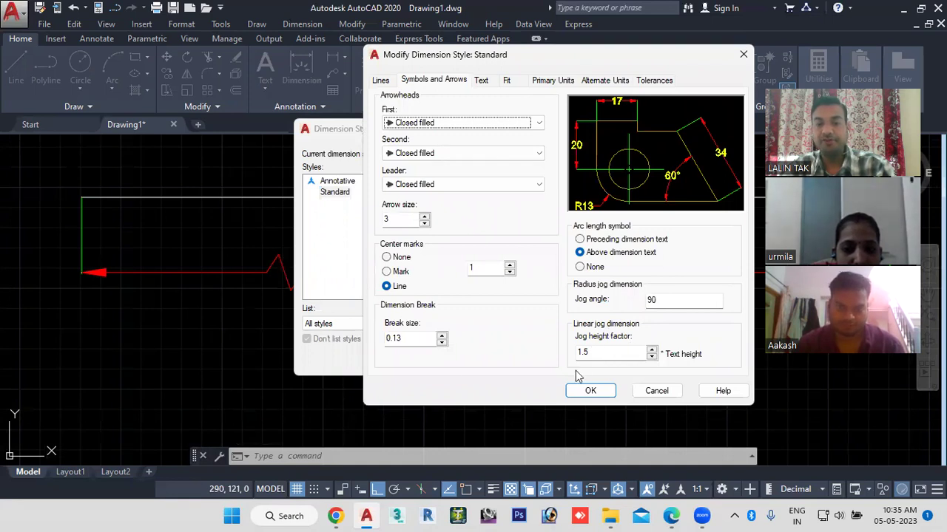
double_click(597, 352)
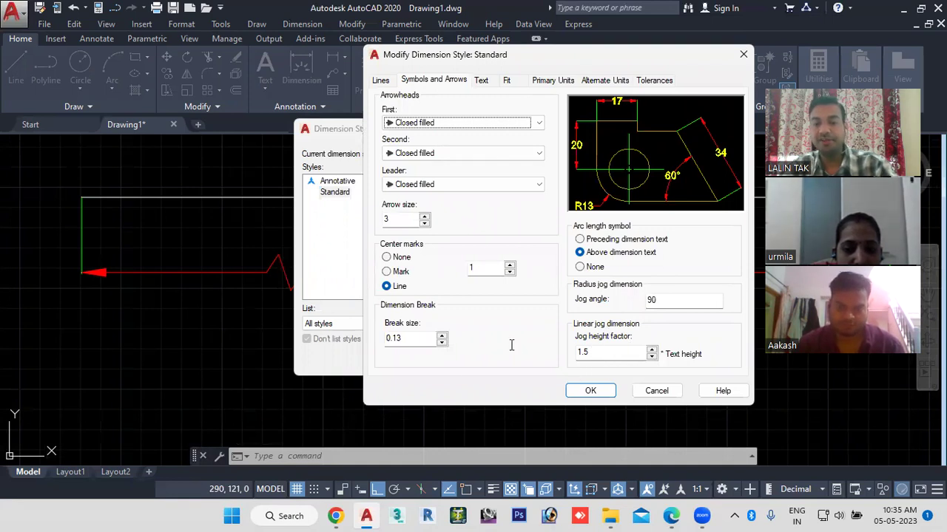
click(590, 392)
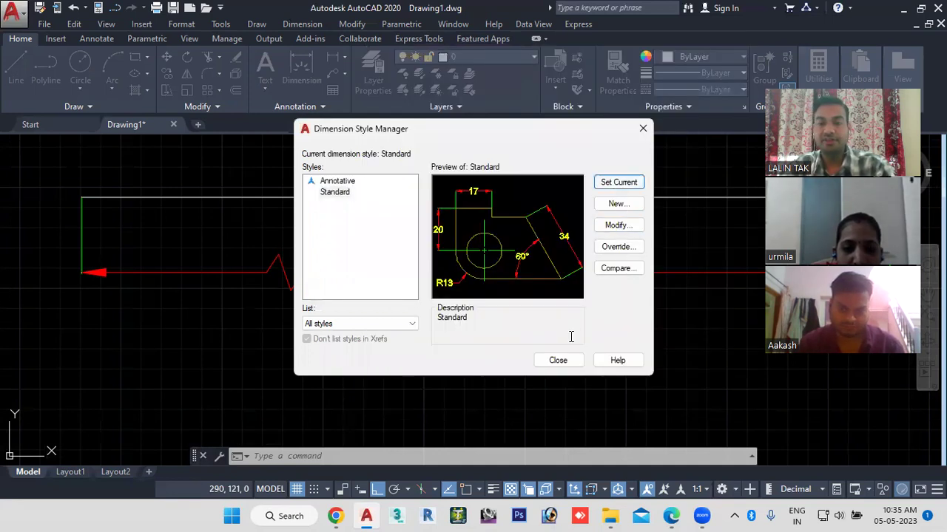
click(557, 361)
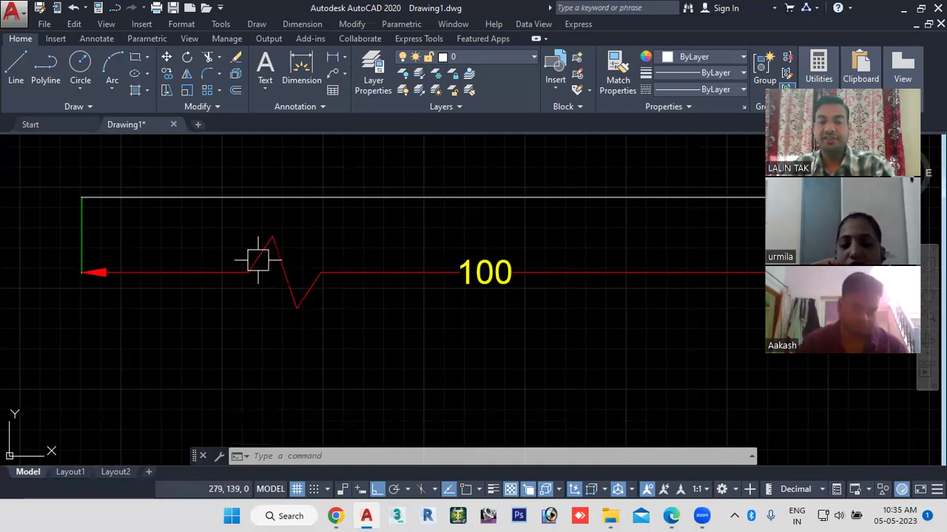
Reopen the Standard dimension style for modification and review its linear jog height factor and text height settings
click(298, 456)
text(d)
key(Return)
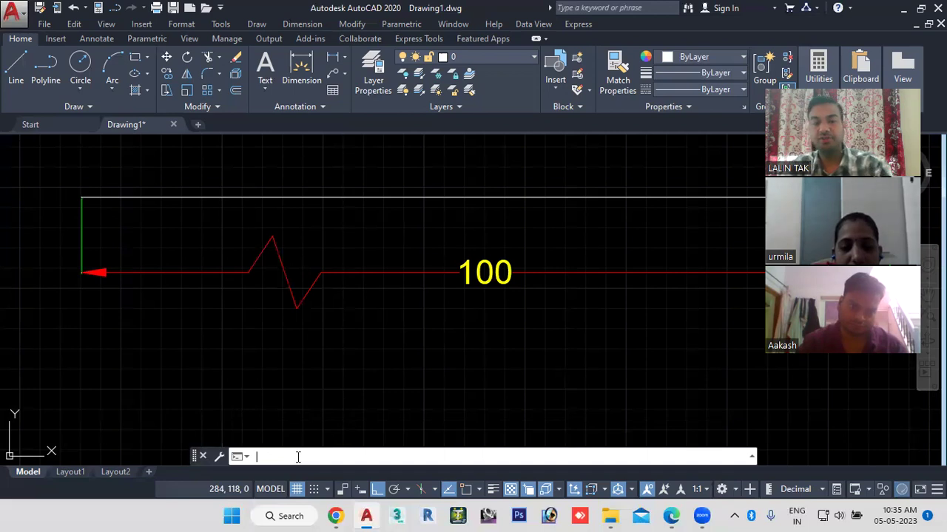
click(619, 226)
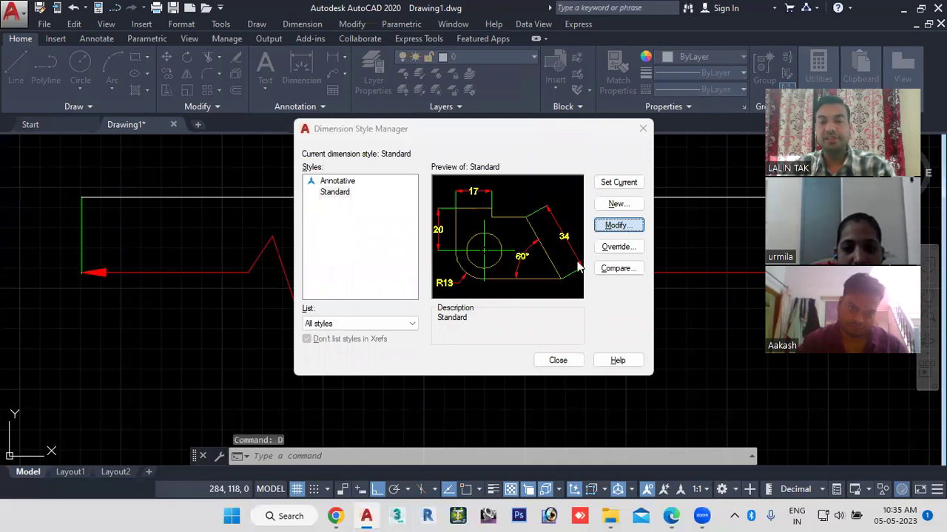
click(621, 225)
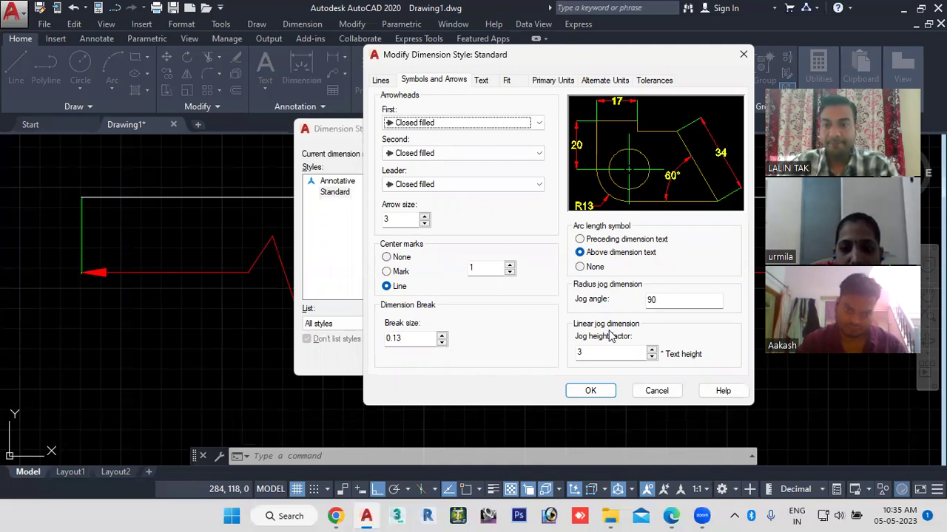
click(482, 81)
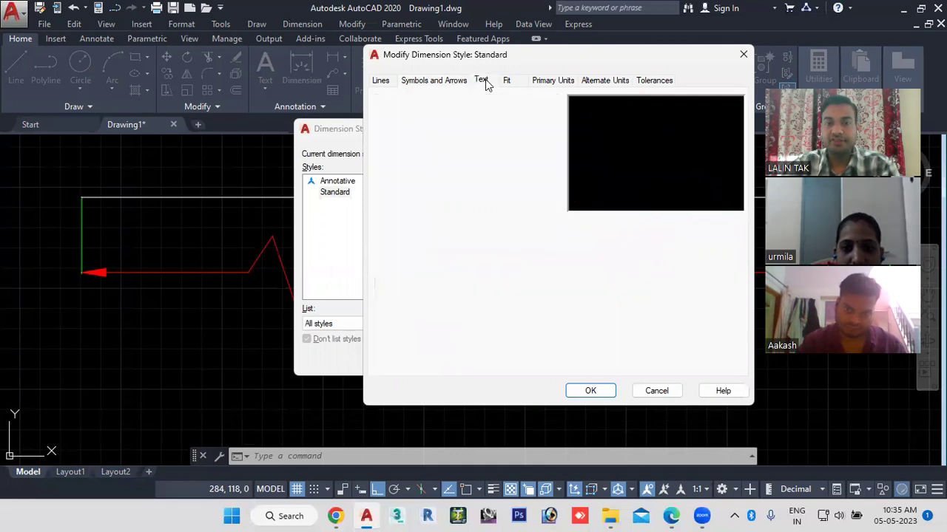
click(381, 82)
click(423, 81)
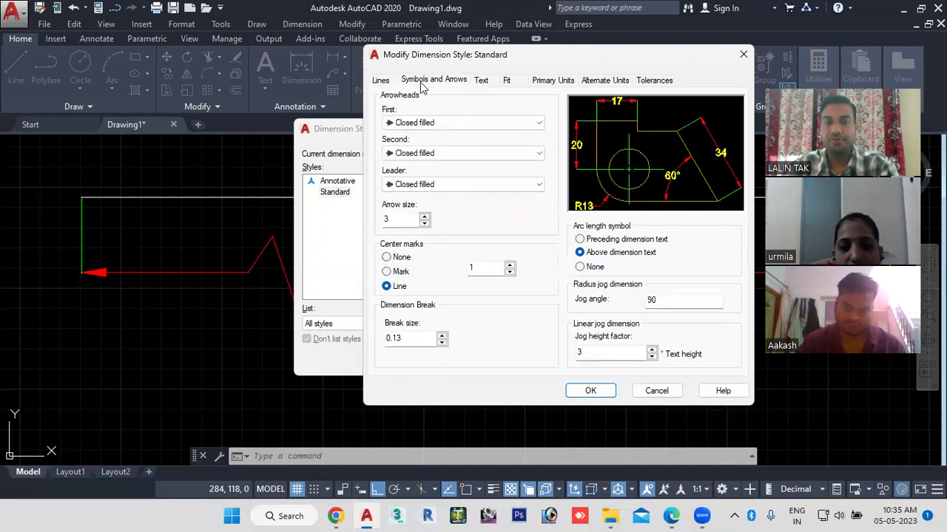
click(484, 84)
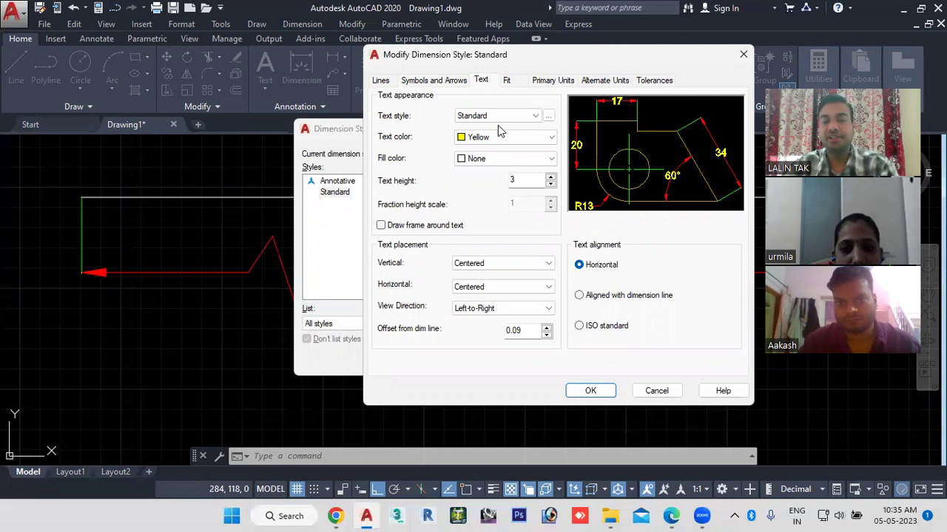
Open the Standard text style from the dimension text settings and try the fonts Constantia, Corbel and finally CountryBlueprint
click(548, 116)
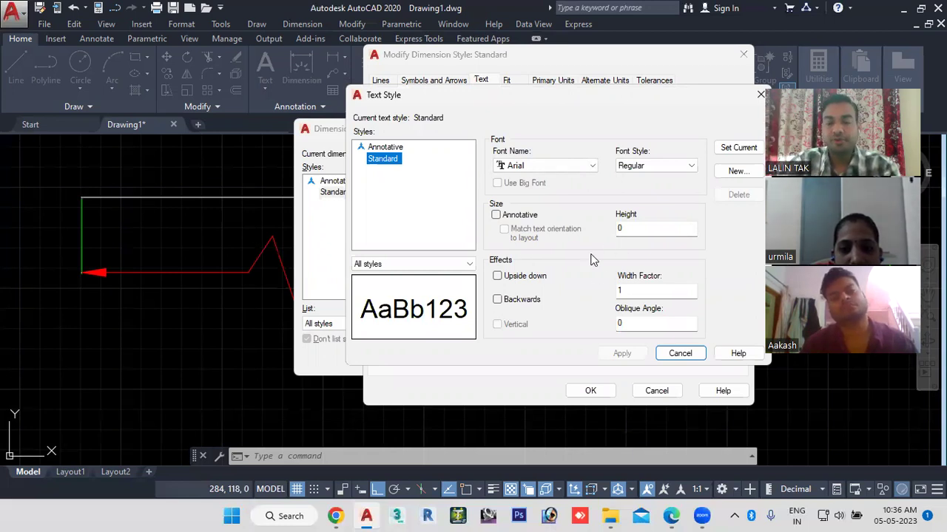
click(594, 169)
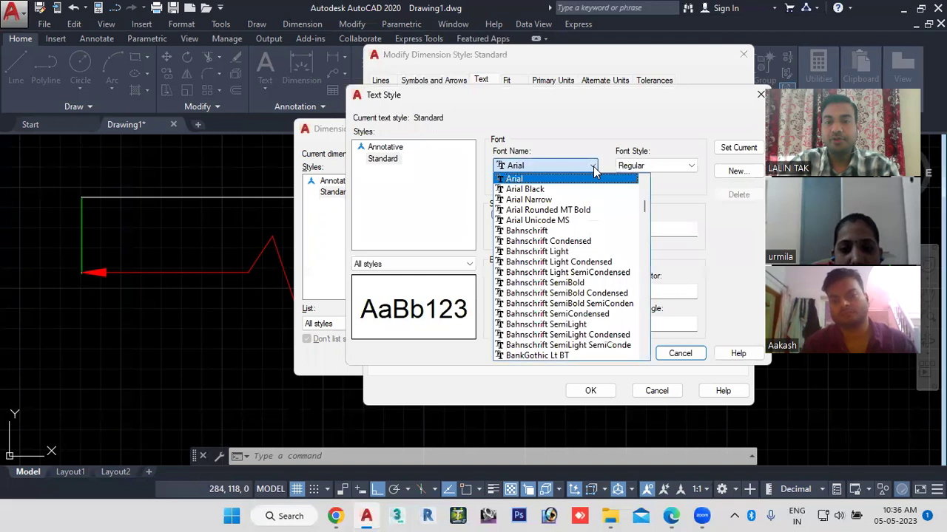
drag(642, 210, 643, 238)
click(571, 220)
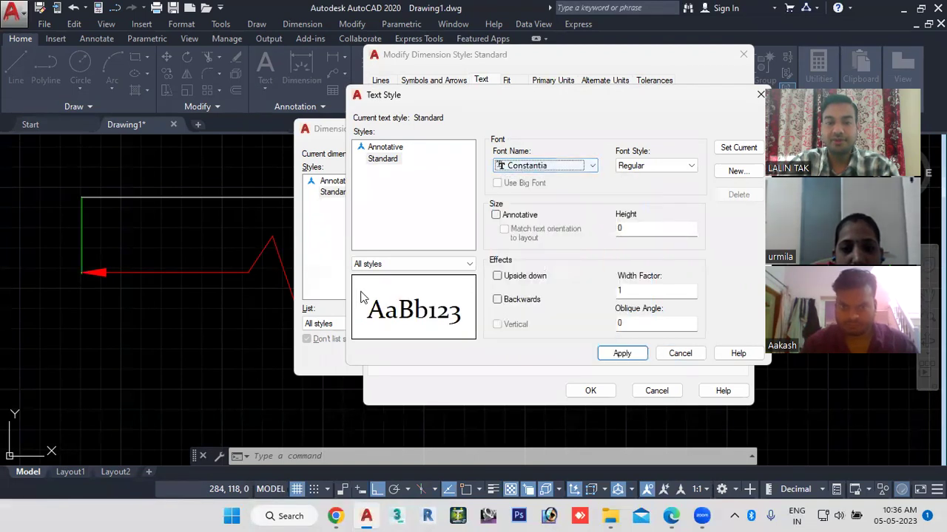
click(591, 165)
click(545, 220)
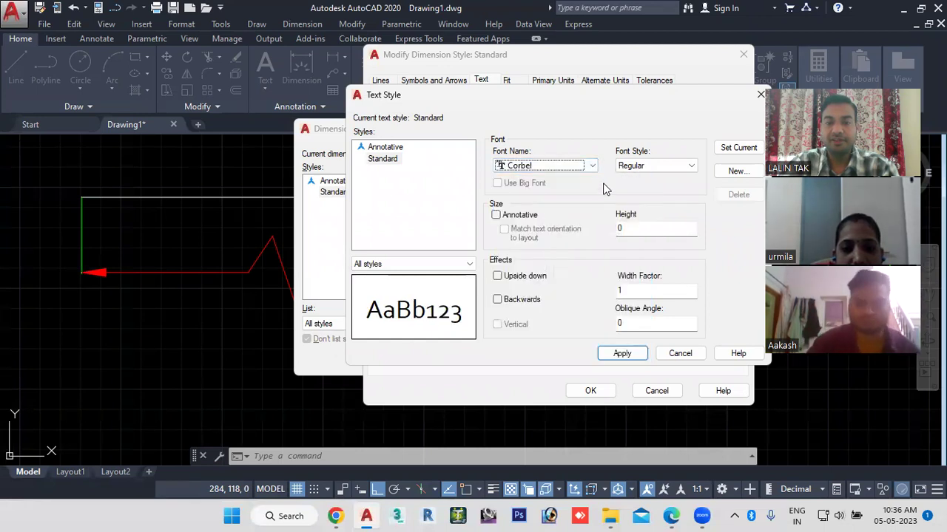
click(551, 166)
click(556, 202)
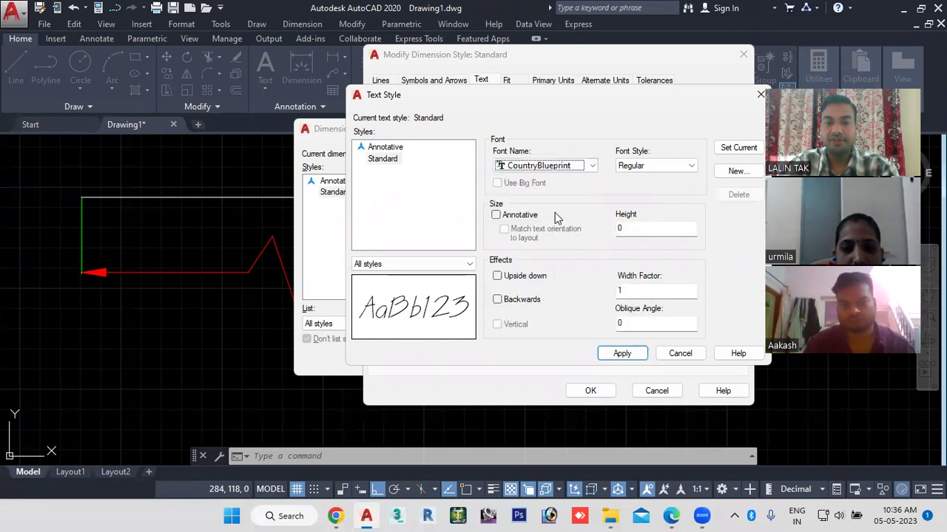
Browse the font list of the Standard text style and set the font to Times New Roman
click(592, 166)
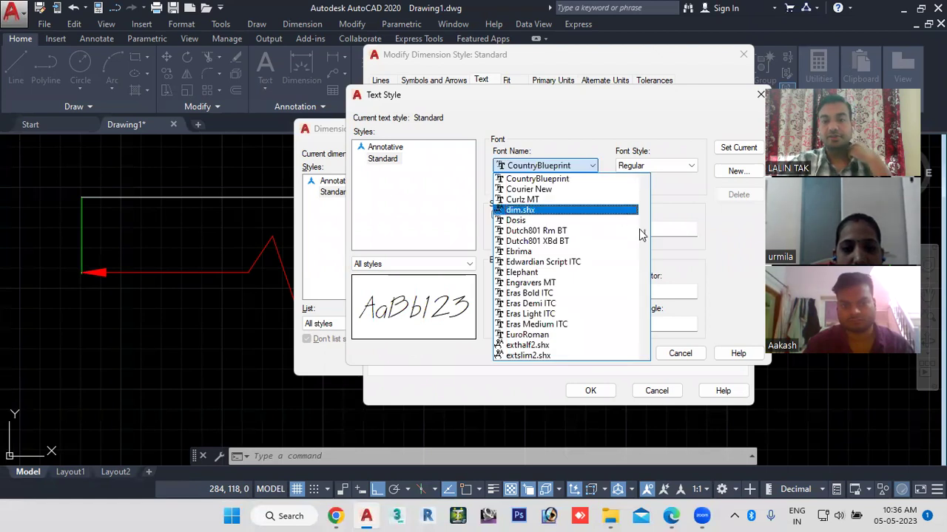
drag(645, 237, 644, 284)
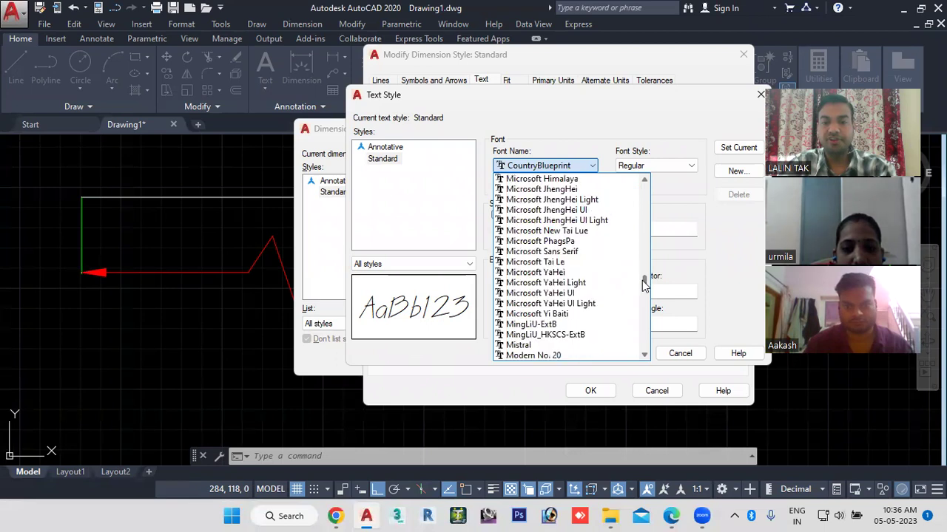
click(592, 167)
click(592, 167)
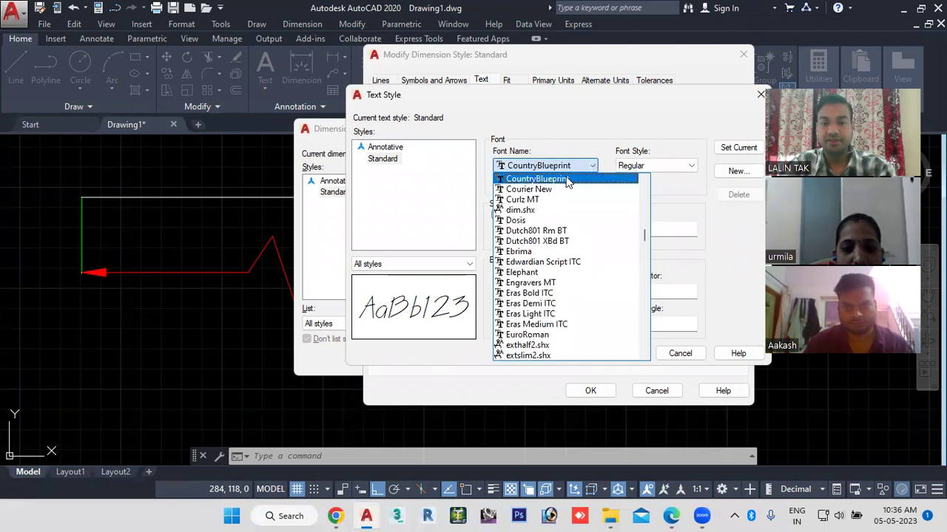
key(t)
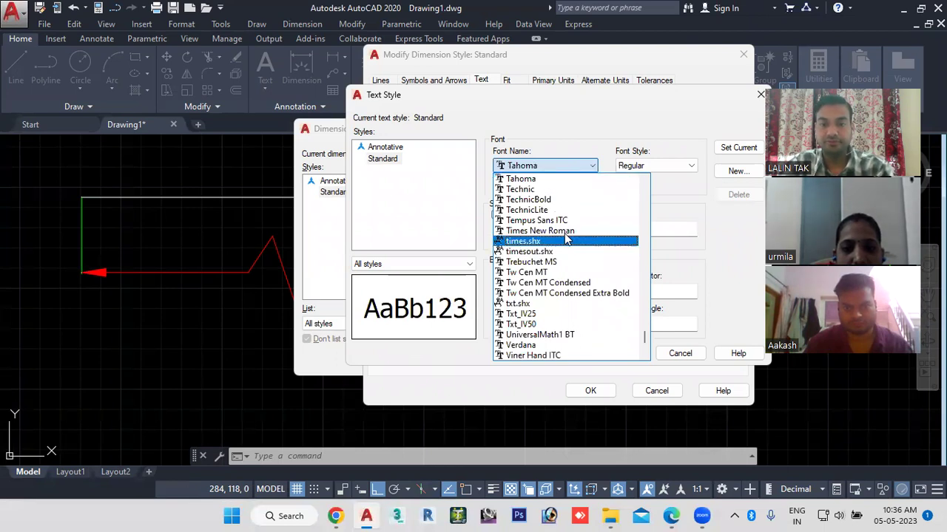
click(591, 168)
click(590, 168)
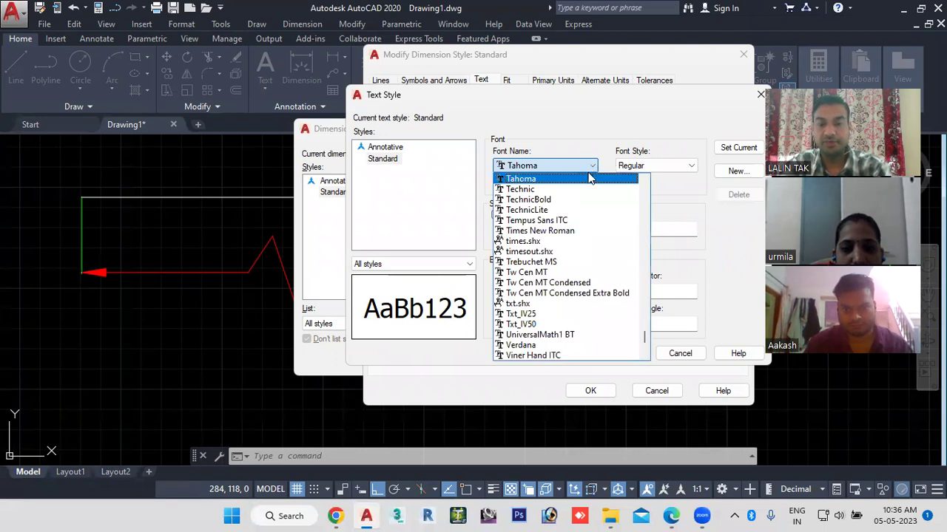
text(ti)
click(580, 179)
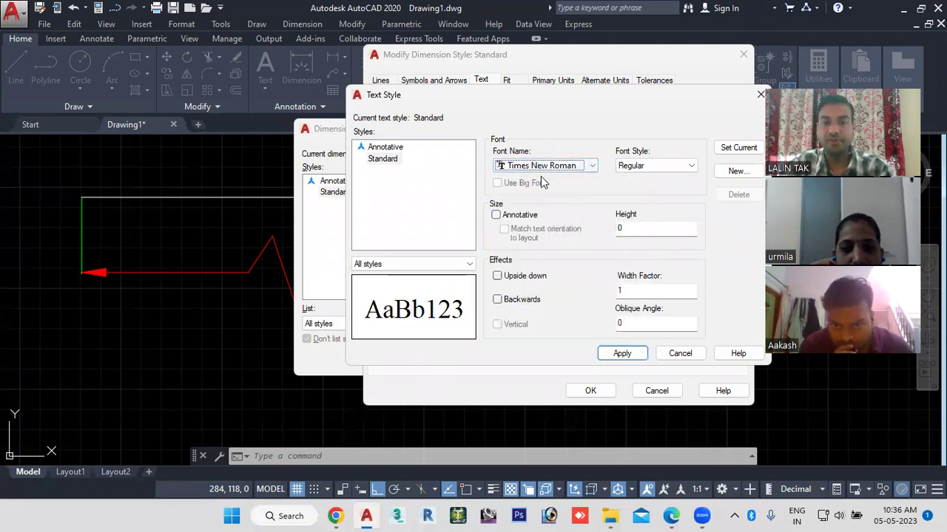
Try the Bold font style, and set the Standard text style's font style to Bold Italic
click(659, 170)
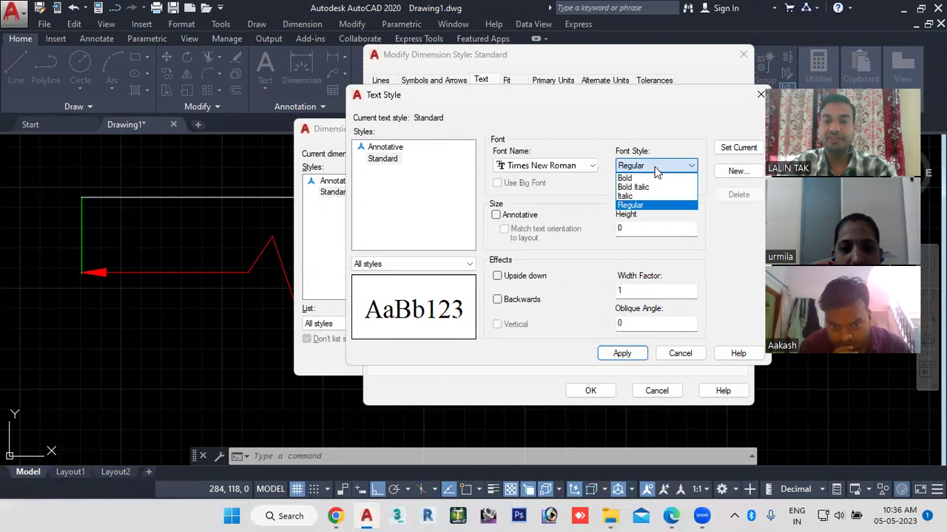
click(640, 179)
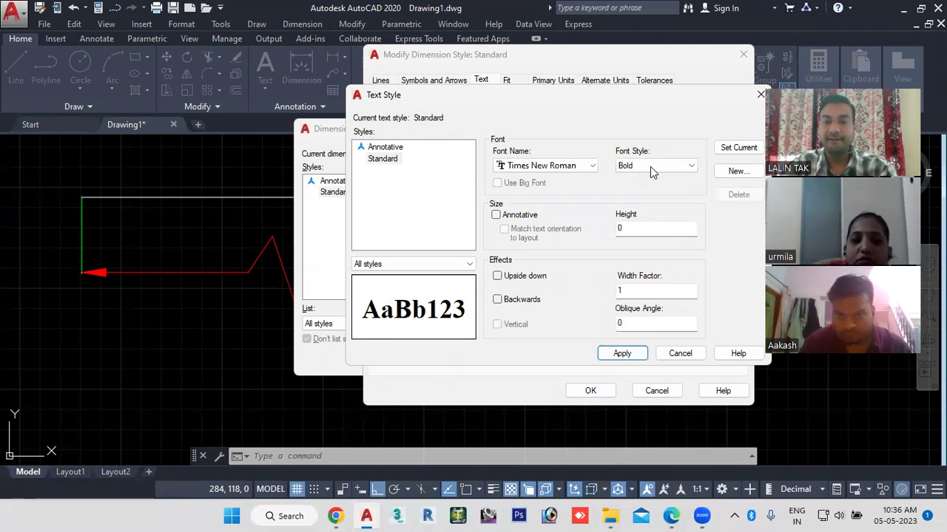
click(650, 167)
click(645, 189)
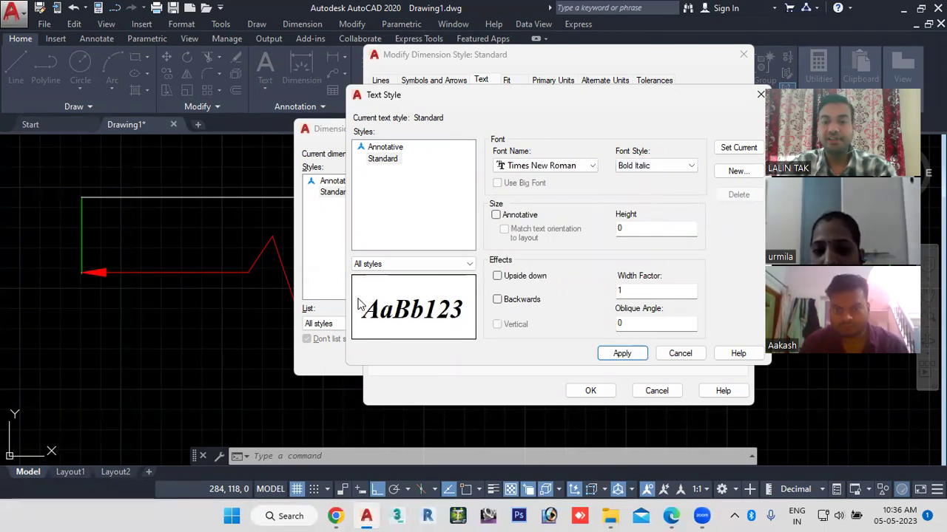
click(681, 170)
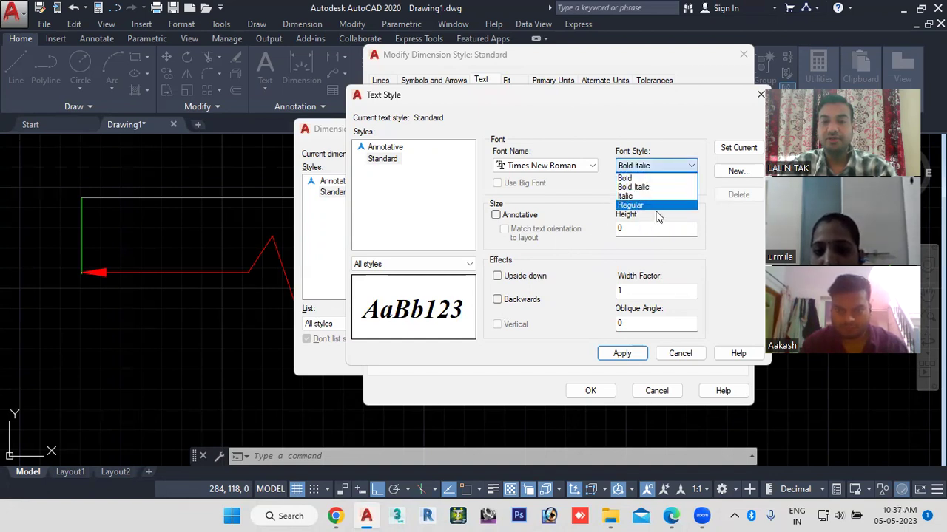
click(715, 233)
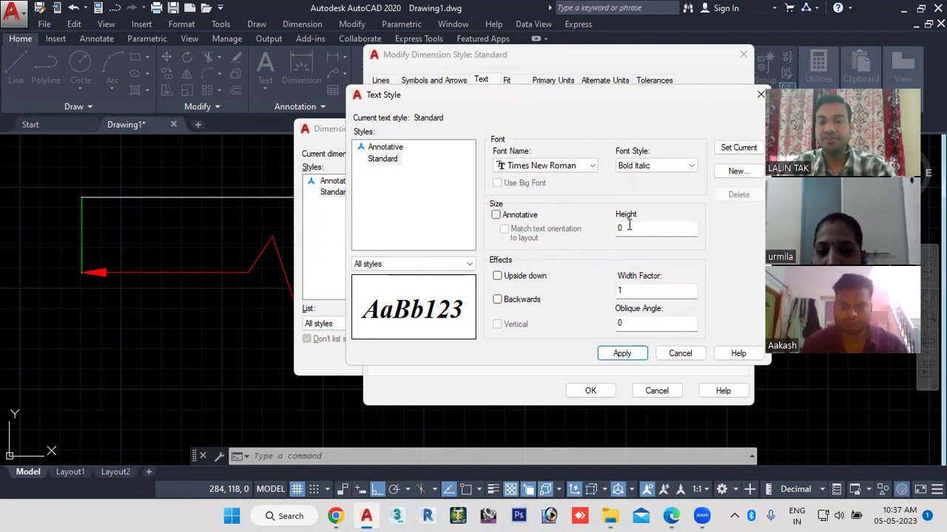
Make the Standard text style current, saving its changes, and accept the dimension style modifications back to the drawing
drag(626, 227, 604, 230)
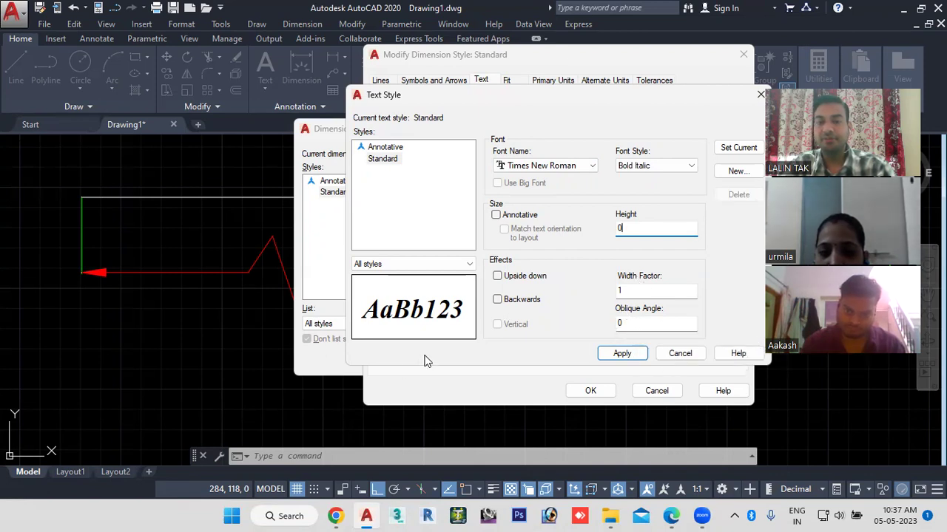
click(739, 148)
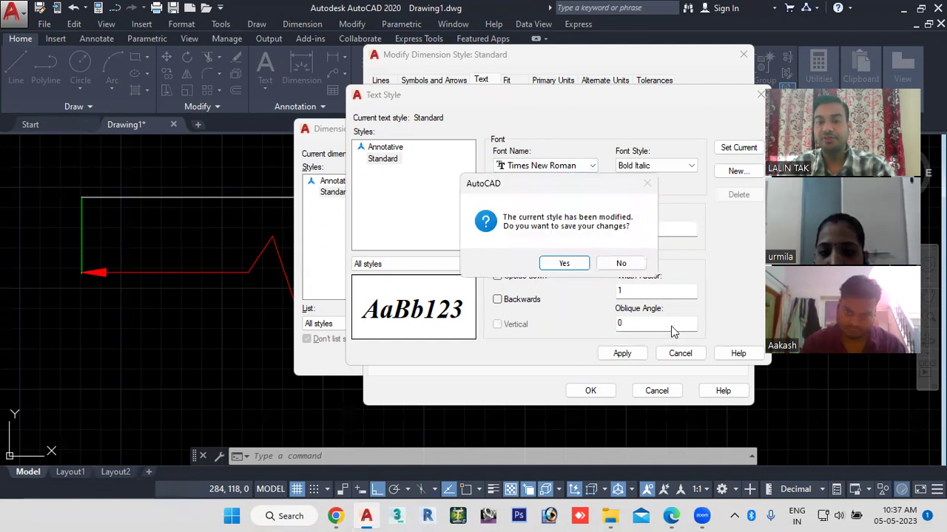
click(563, 264)
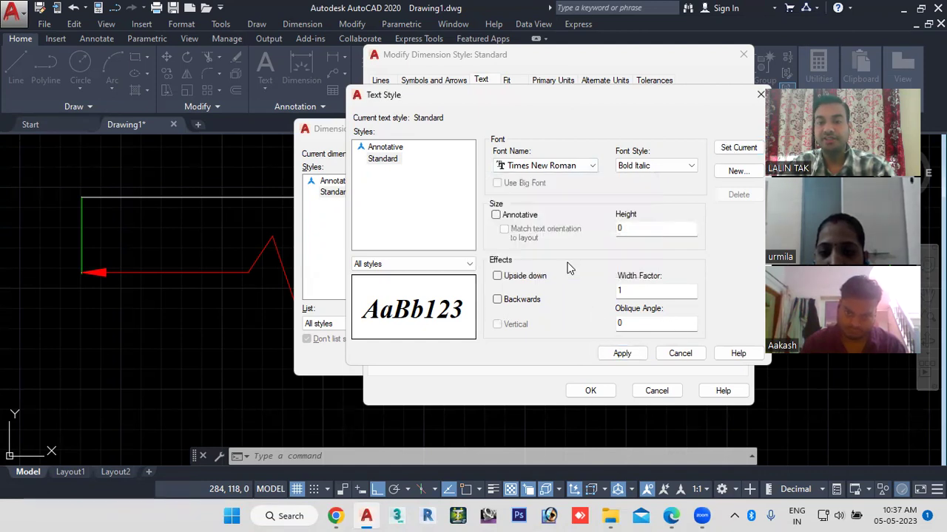
click(691, 353)
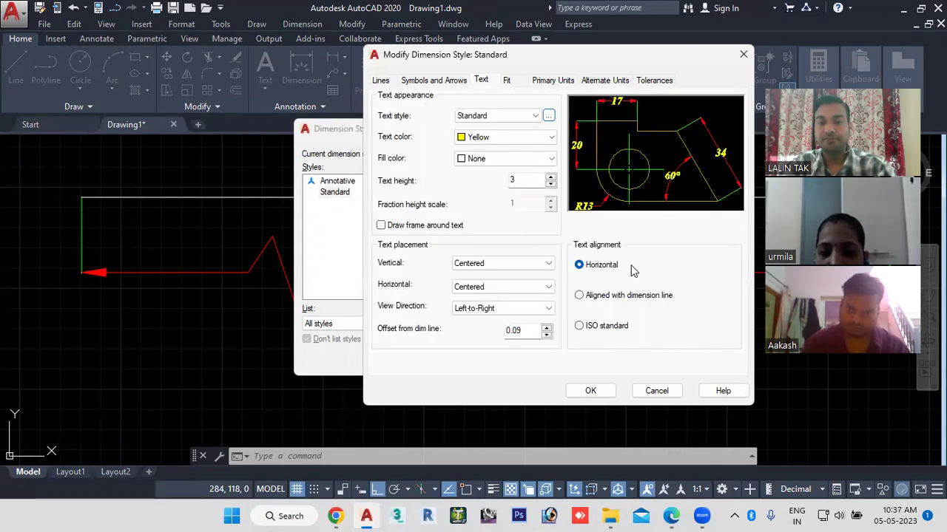
click(598, 390)
click(562, 362)
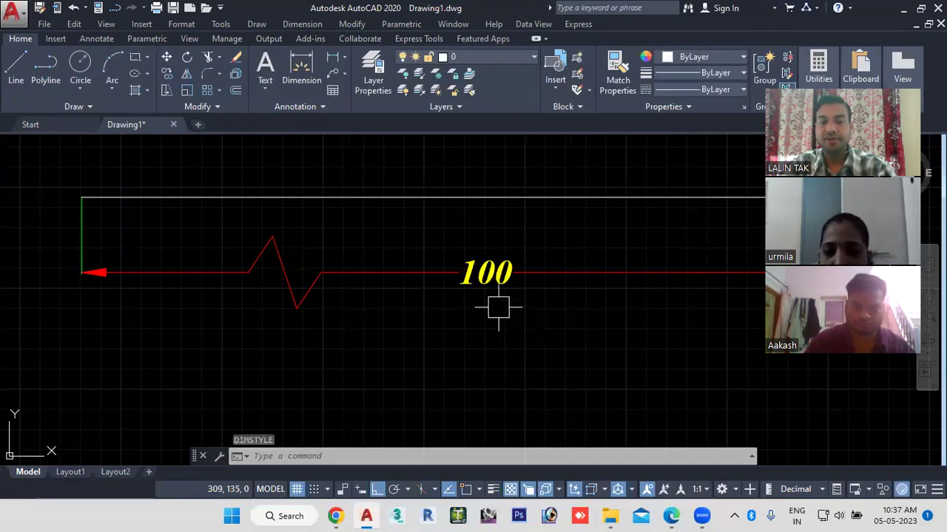
Examine the font of the dimension text in the drawing up close and together with the jogged dimension line
scroll(498, 301, up, 2)
scroll(499, 302, up, 2)
middle_drag(498, 301, 422, 335)
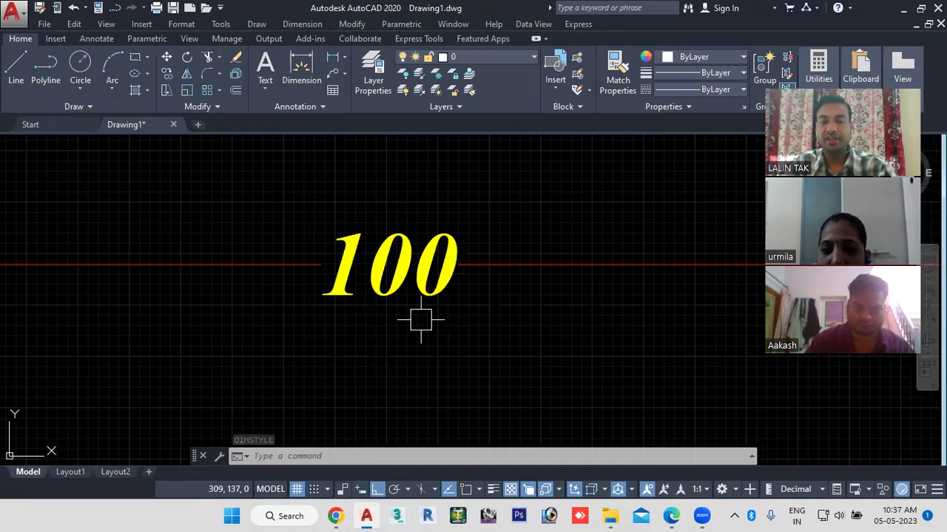
scroll(421, 319, down, 4)
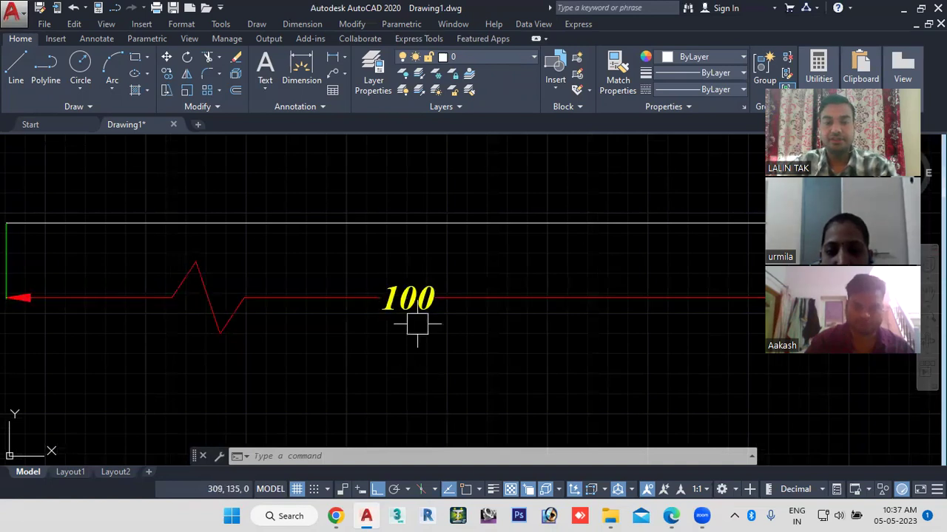
scroll(410, 317, down, 2)
scroll(412, 321, down, 2)
scroll(400, 321, up, 4)
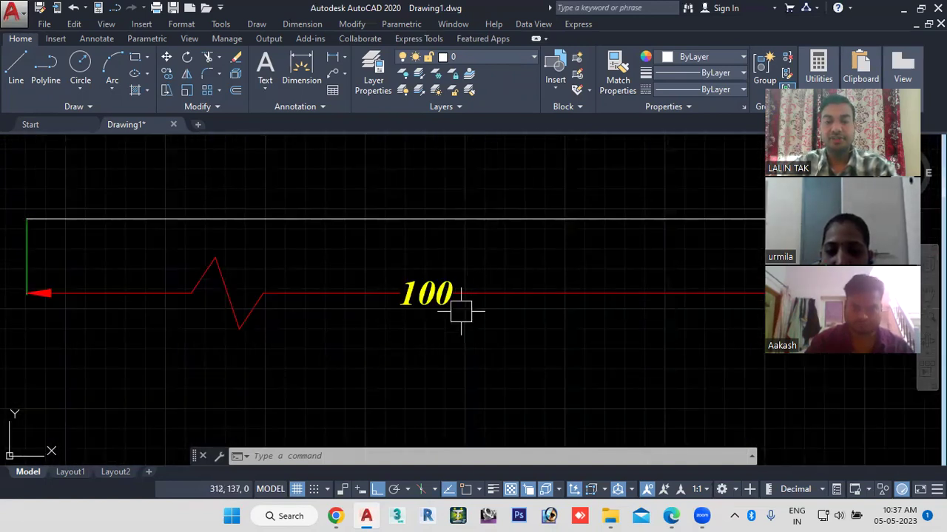
Set the text fill color of the Standard dimension style to Blue, accept it and close the style manager
click(316, 457)
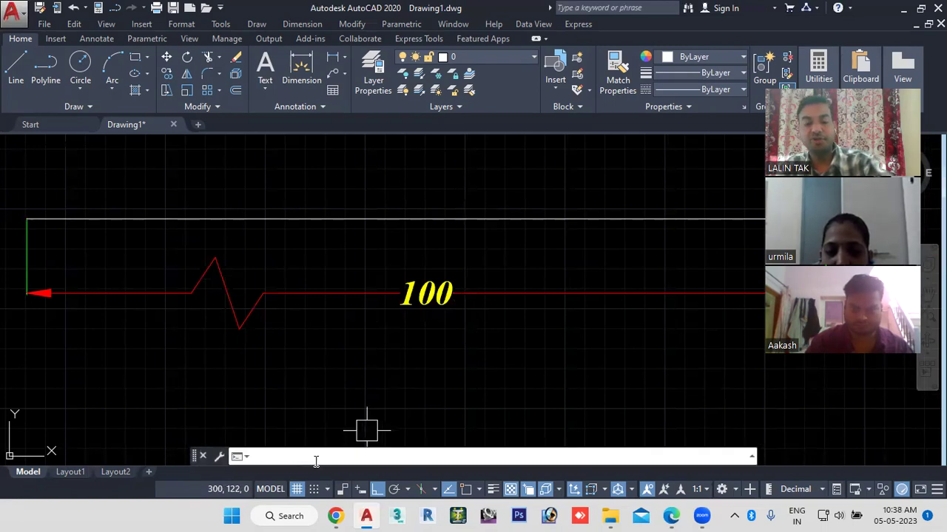
text(d)
key(BackSpace)
text(d)
key(Return)
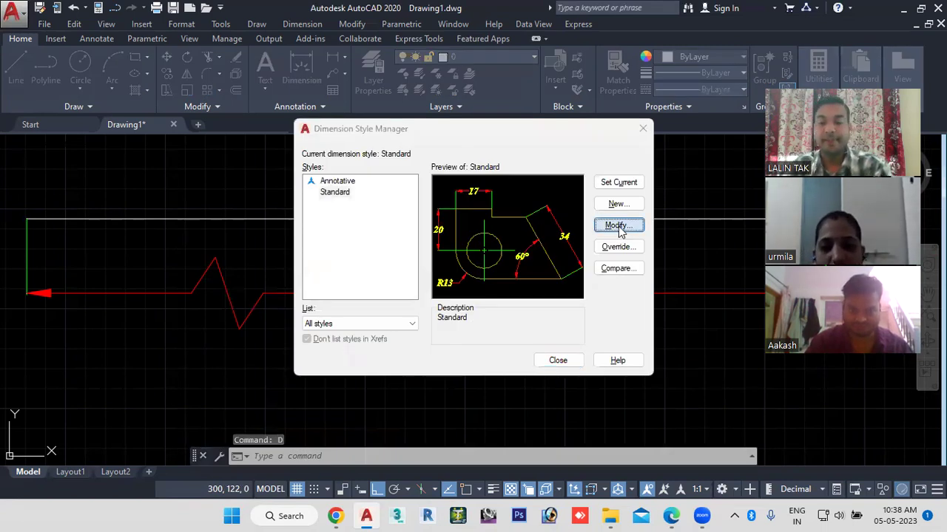
click(617, 225)
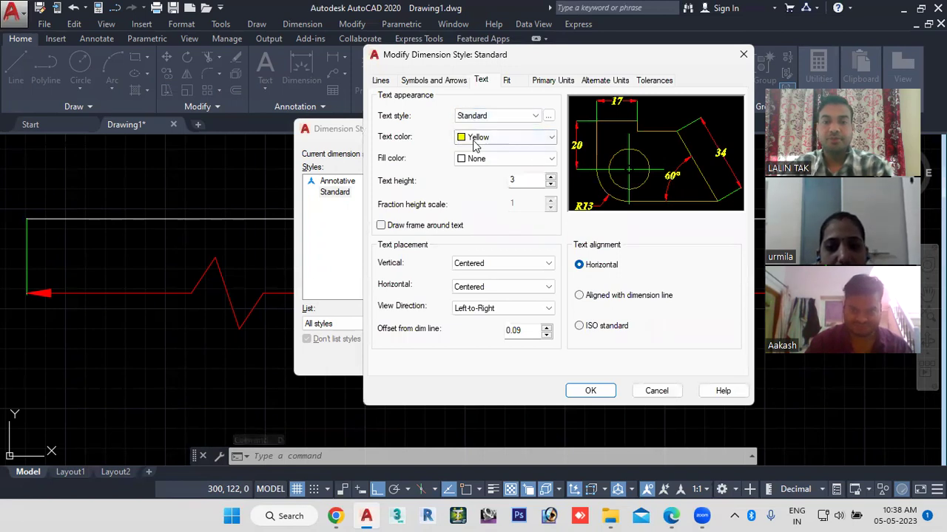
click(525, 140)
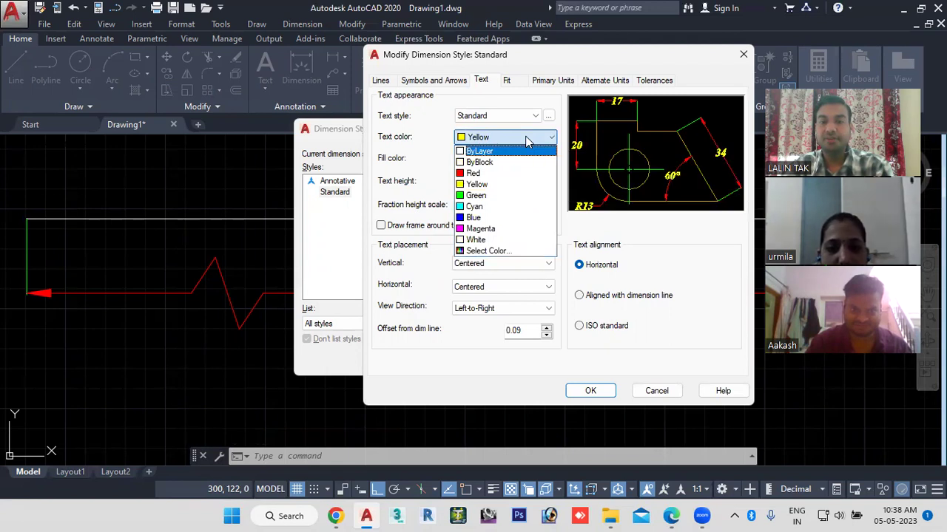
click(545, 138)
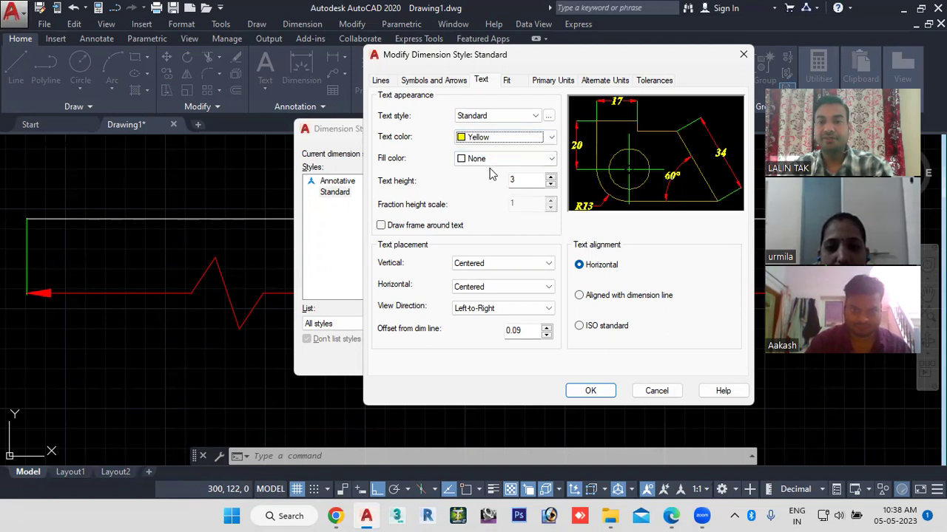
click(551, 158)
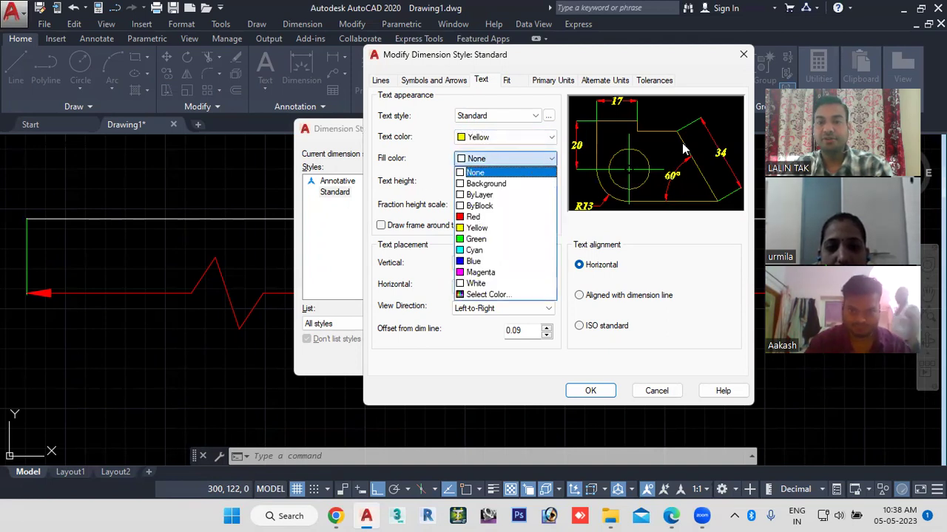
click(481, 263)
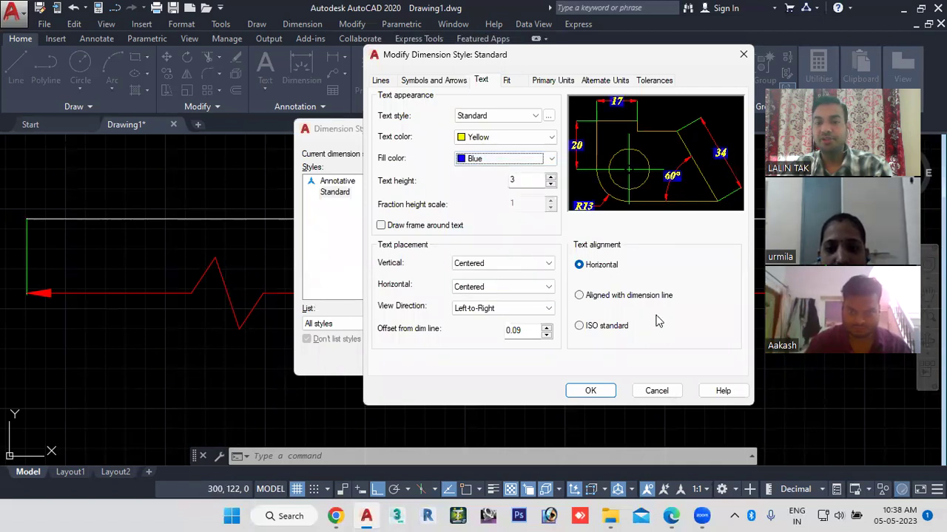
click(596, 390)
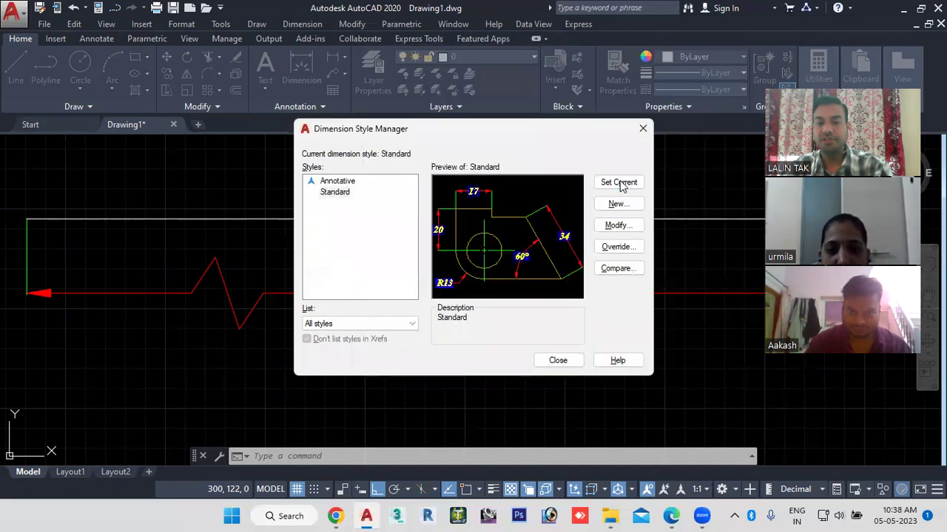
click(560, 362)
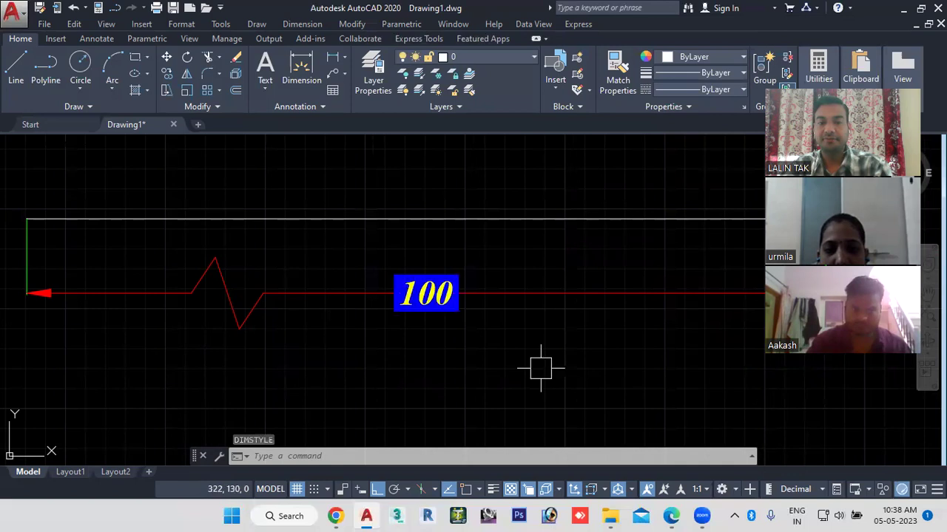
Examine the fill behind the dimension text, both on the whole dimension and up close
scroll(425, 343, down, 4)
mouse_move(459, 376)
middle_down()
mouse_move(446, 332)
mouse_move(336, 326)
middle_up()
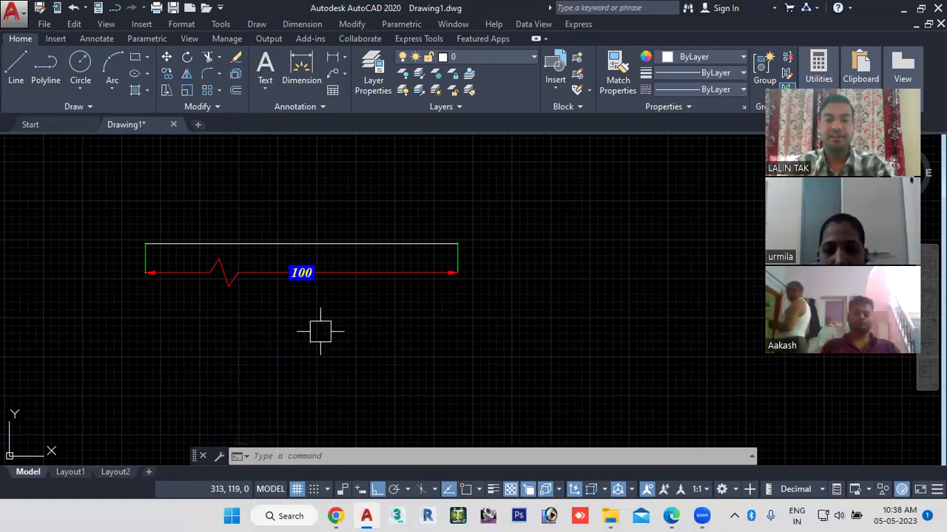
scroll(302, 271, up, 2)
scroll(302, 270, up, 2)
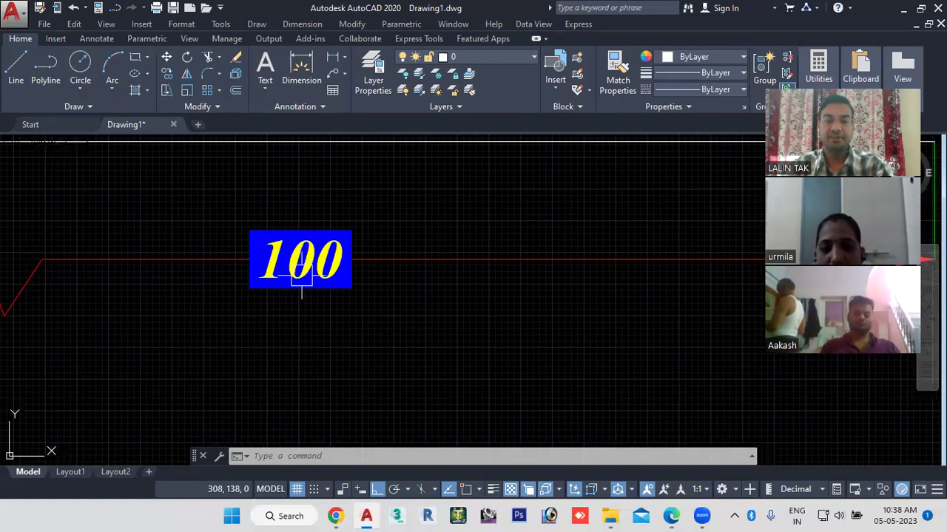
scroll(301, 271, up, 3)
scroll(293, 207, up, 1)
scroll(317, 238, down, 3)
scroll(318, 244, down, 2)
Reopen the Standard dimension style for modification and set its text fill color to None
click(436, 457)
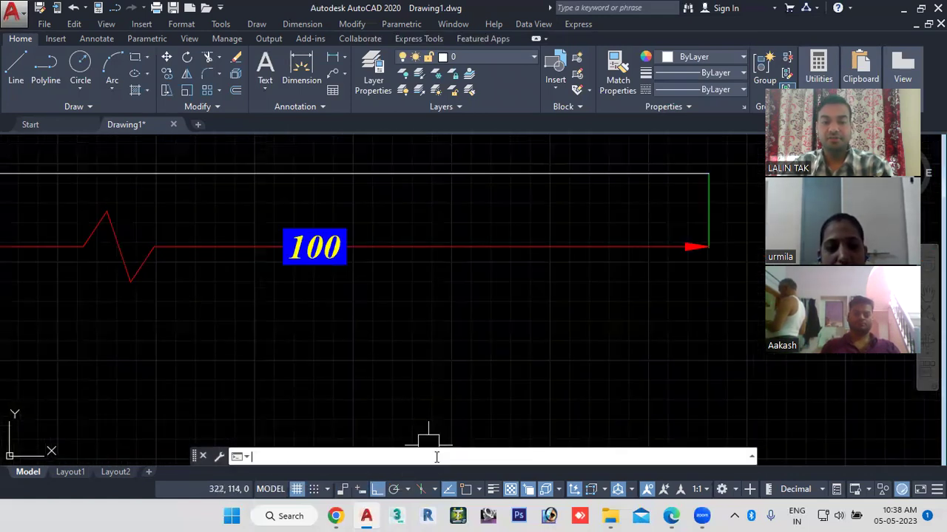
key(BackSpace)
text(d)
key(Return)
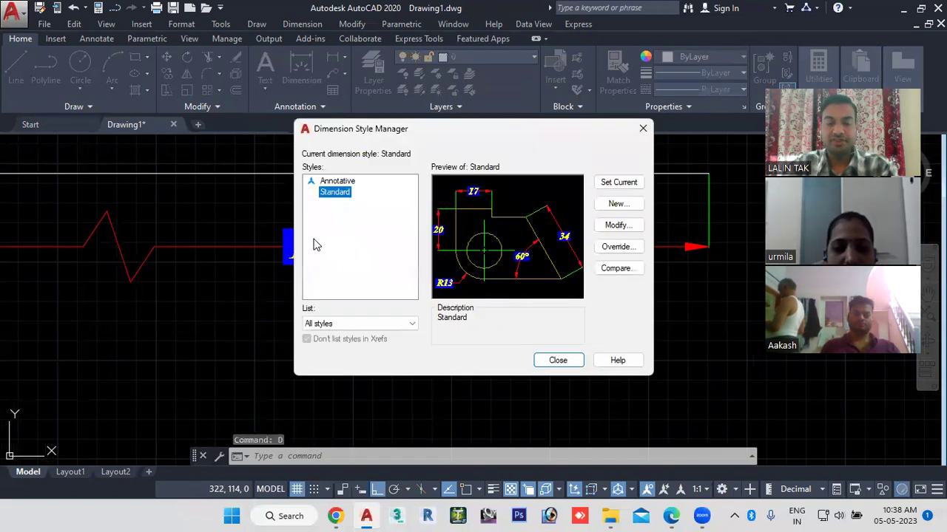
click(620, 226)
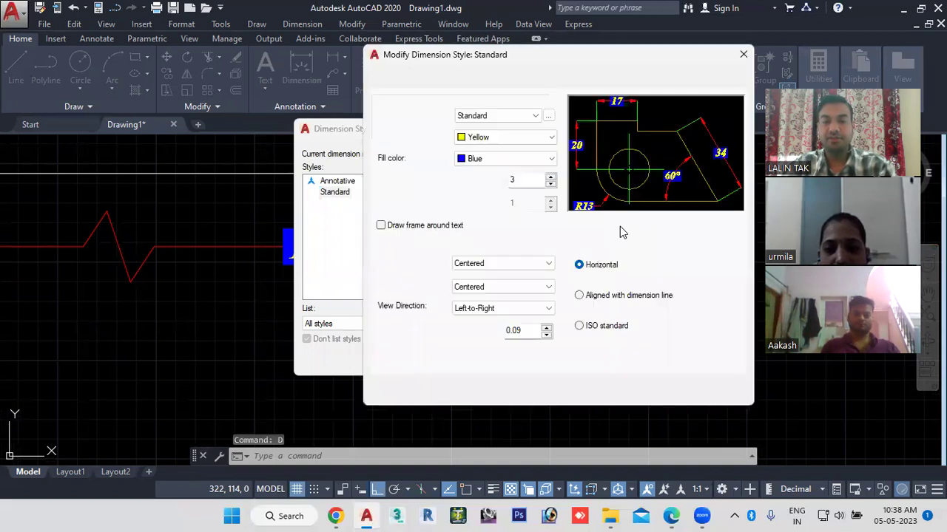
click(488, 159)
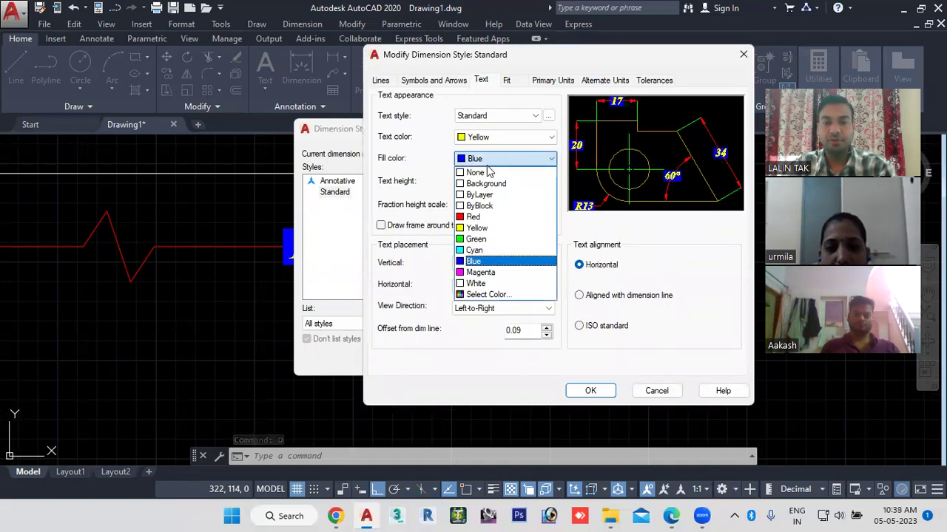
click(484, 172)
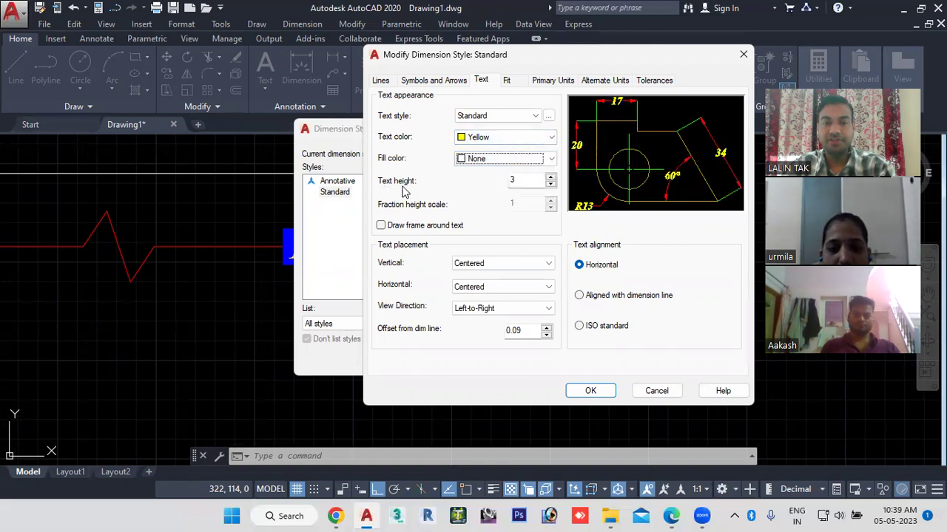
Set the text height of the Standard dimension style to 5
click(524, 181)
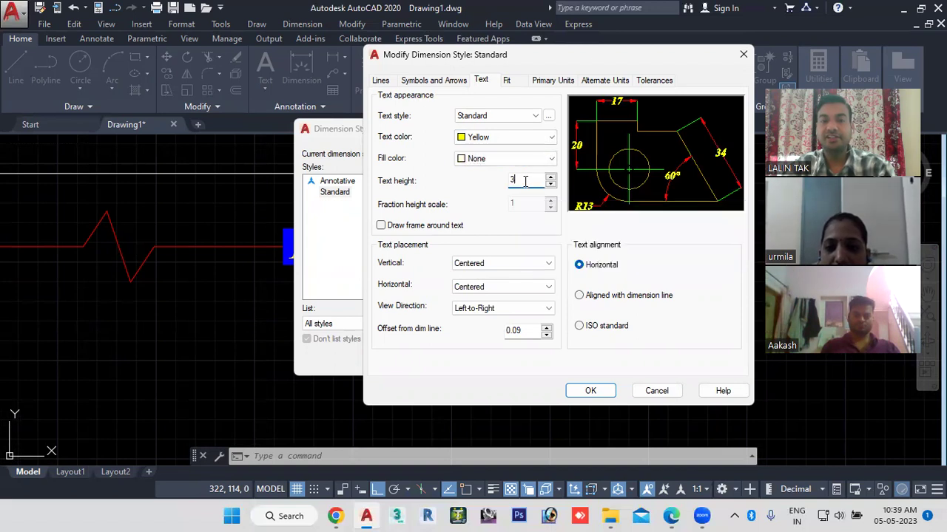
click(446, 80)
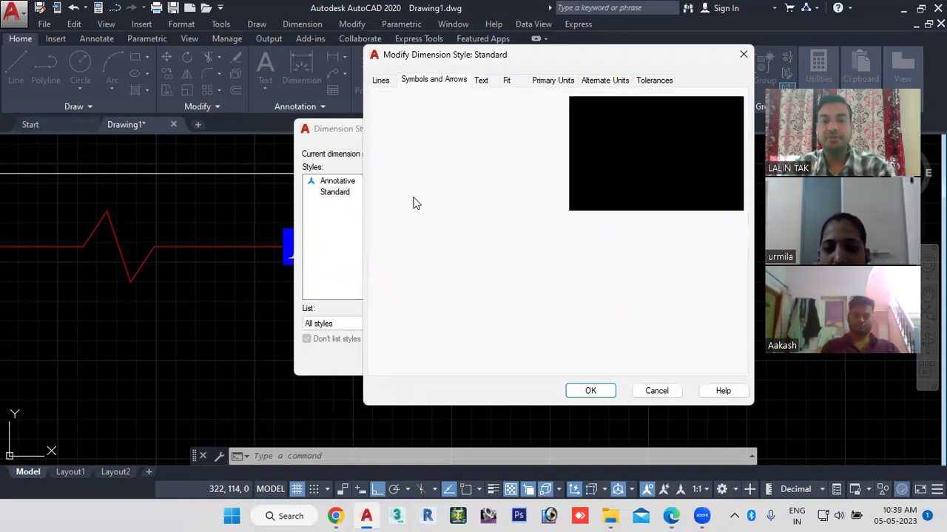
click(482, 80)
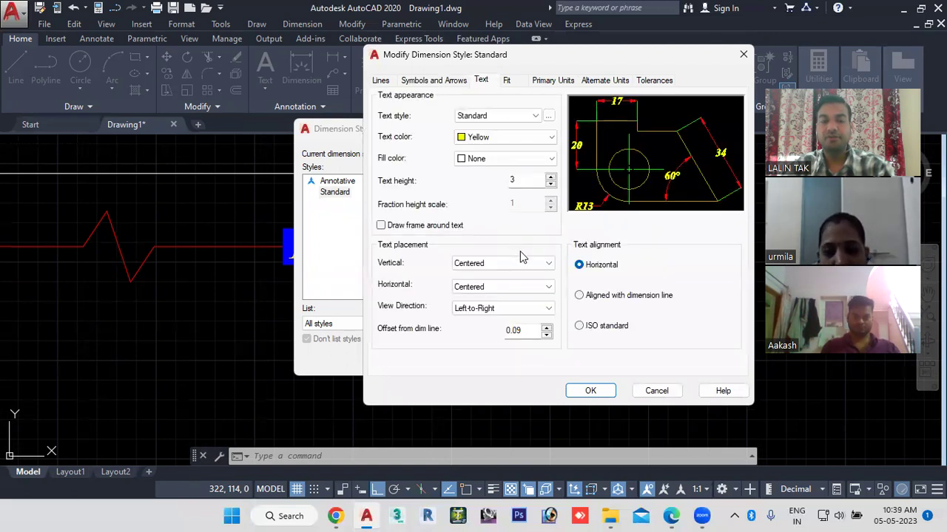
double_click(516, 180)
text(5)
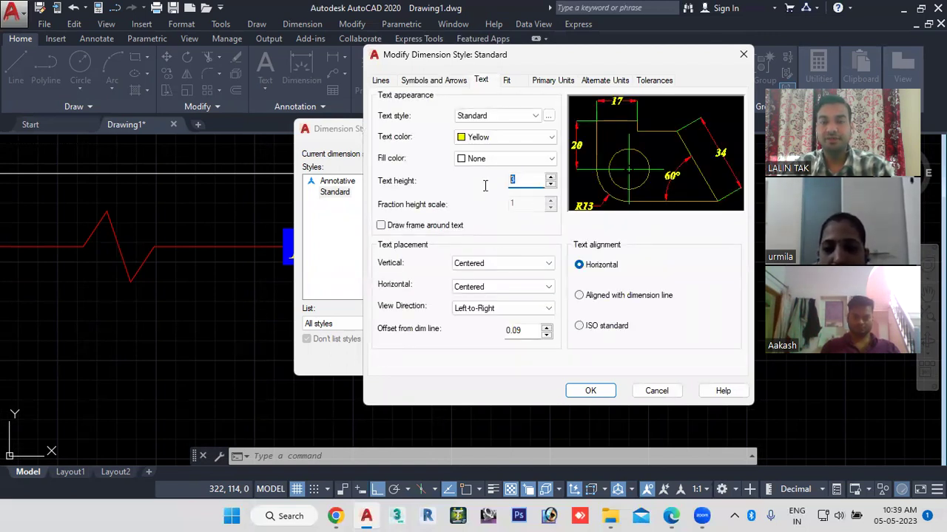
Set the arrow size of the Standard dimension style to 5, accept it and close the style manager
click(435, 80)
double_click(390, 219)
text(5)
click(590, 391)
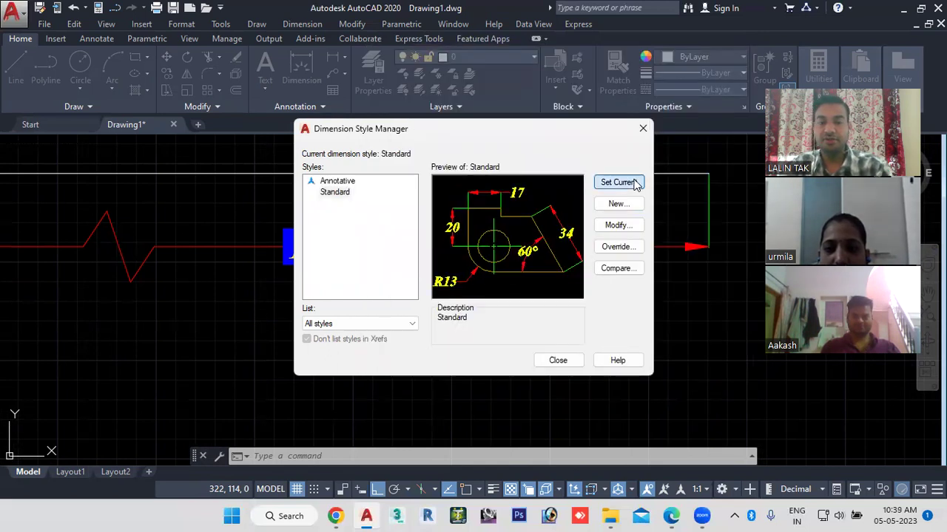
click(566, 361)
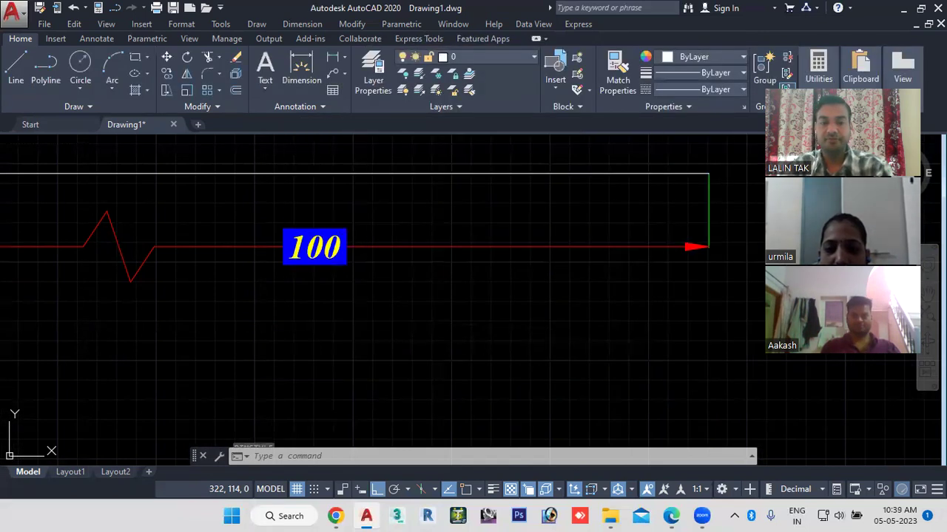
Reopen the Standard dimension style for modification and set the extension lines' offset from origin to 0
scroll(442, 319, down, 3)
middle_drag(373, 326, 430, 319)
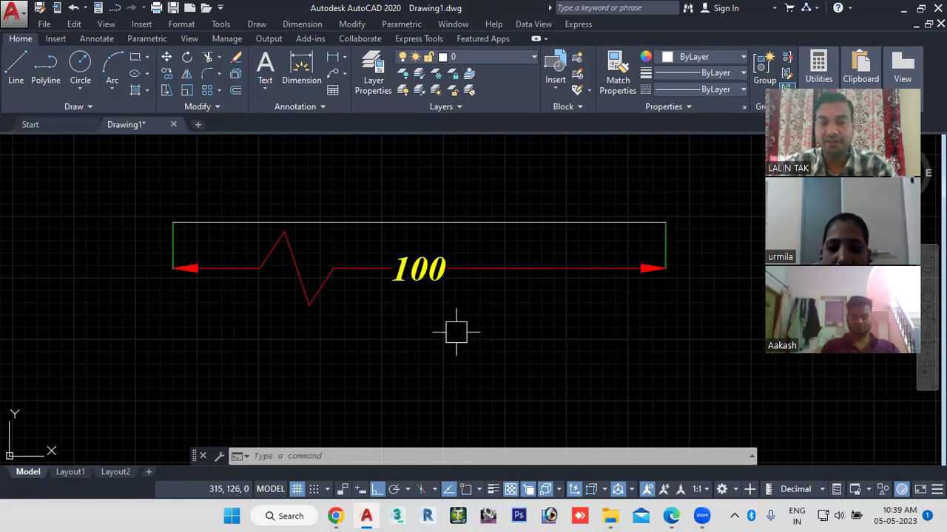
scroll(175, 247, up, 2)
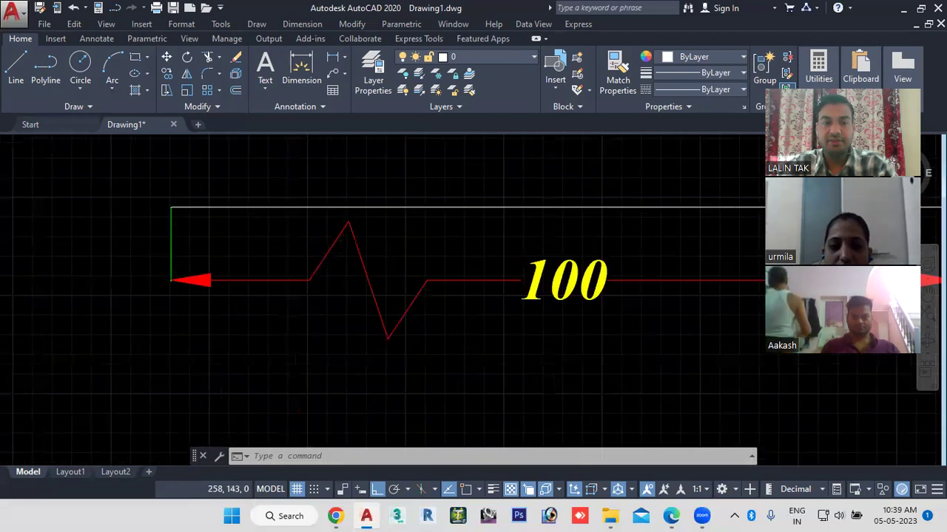
scroll(173, 247, up, 2)
scroll(165, 323, down, 4)
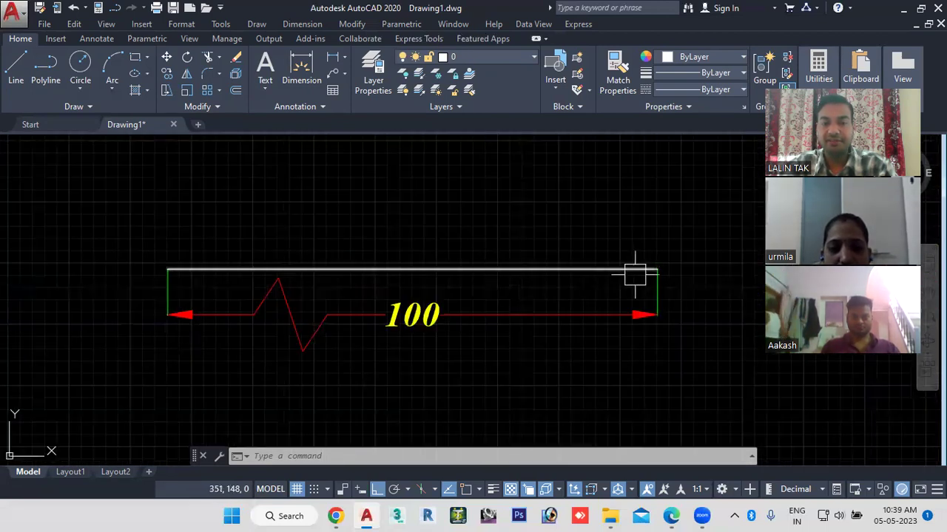
click(389, 460)
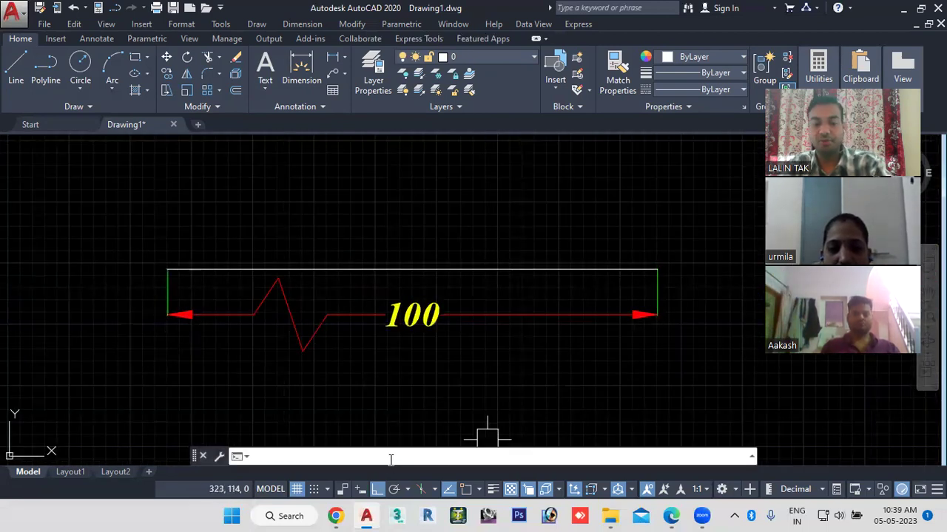
text(d)
key(Return)
click(625, 228)
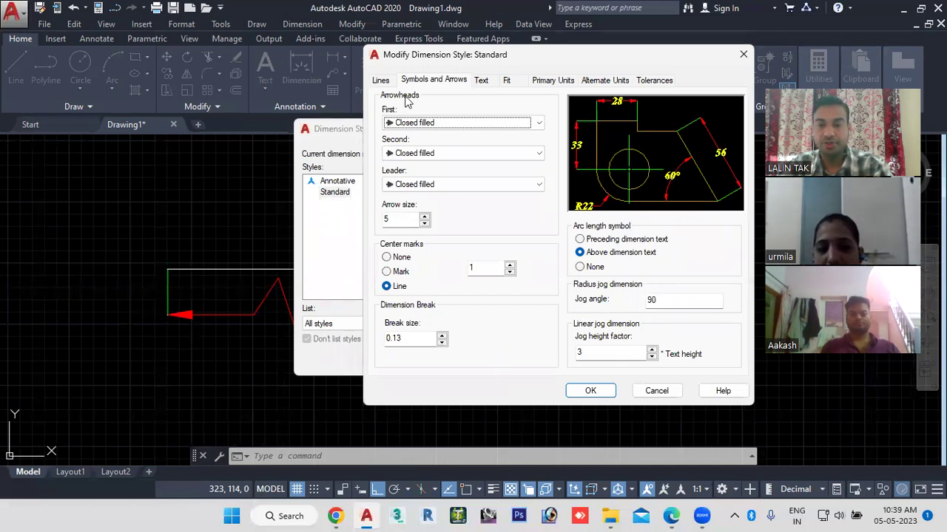
click(380, 80)
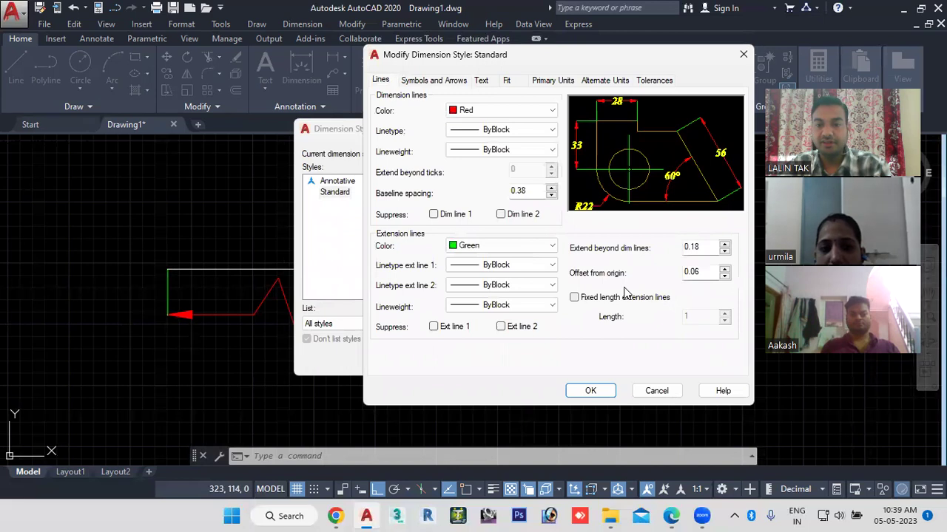
drag(707, 273, 653, 272)
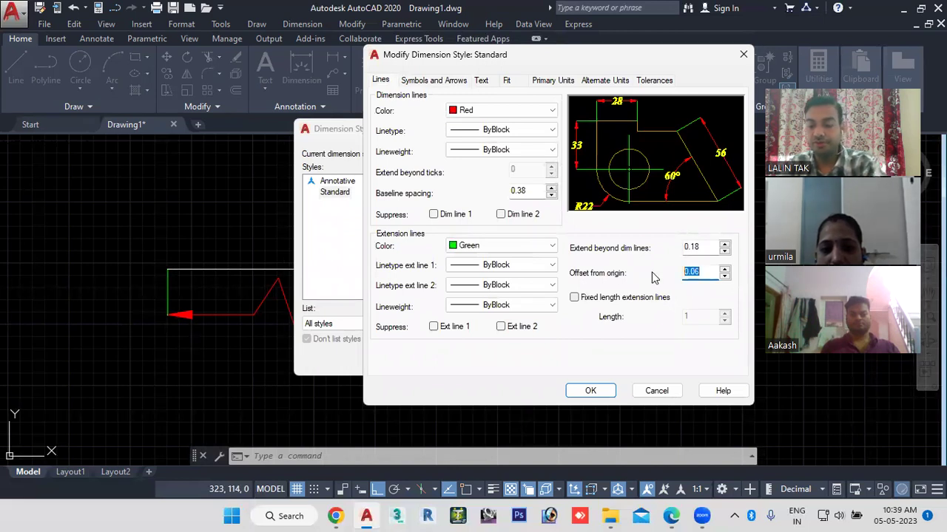
text(0)
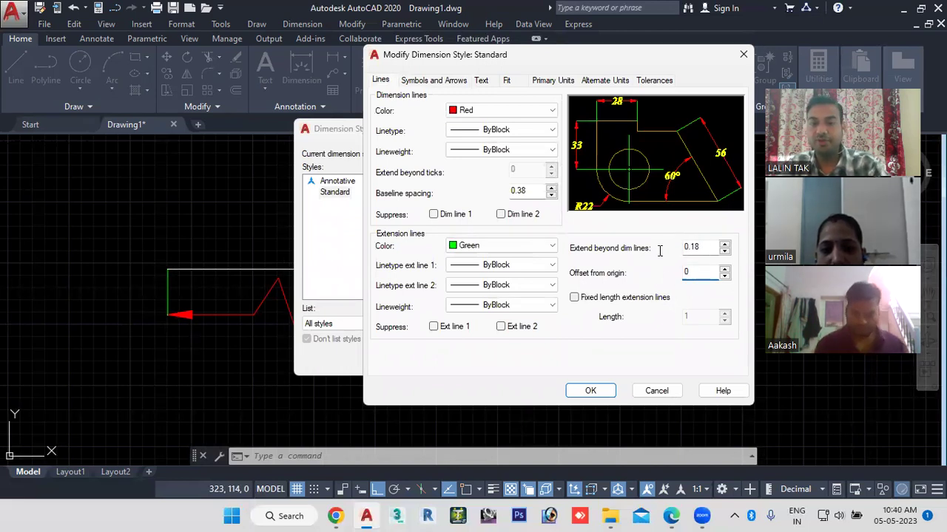
Extend the extension lines 5 beyond the dimension lines, fix their length at 5, and accept the style changes, closing the manager
drag(704, 248, 683, 257)
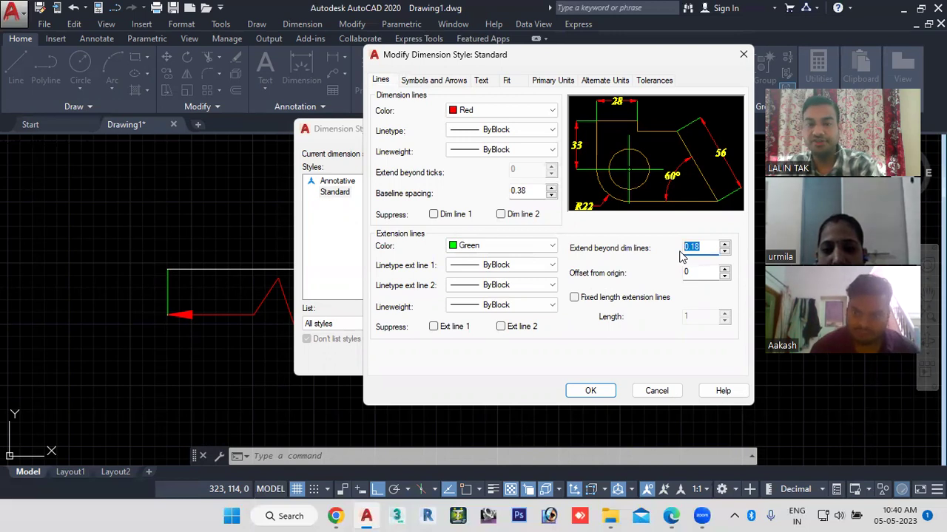
text(5)
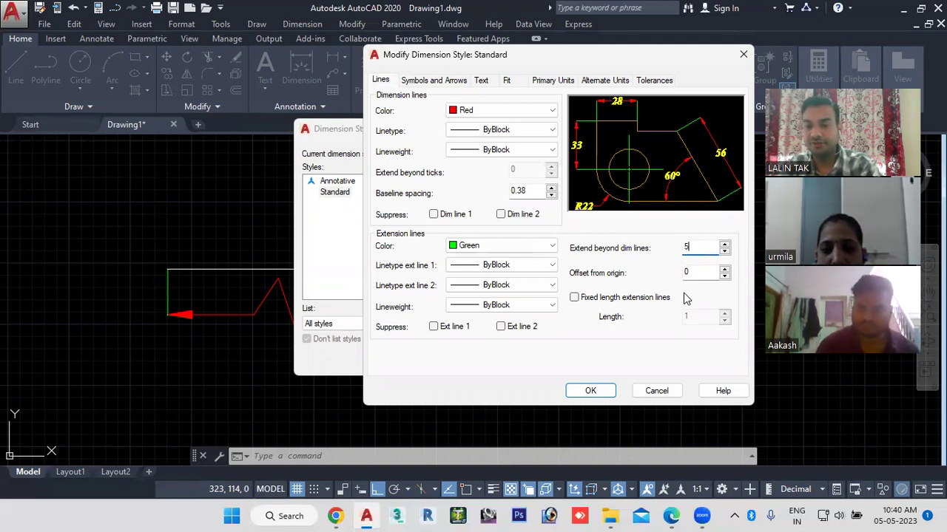
click(575, 298)
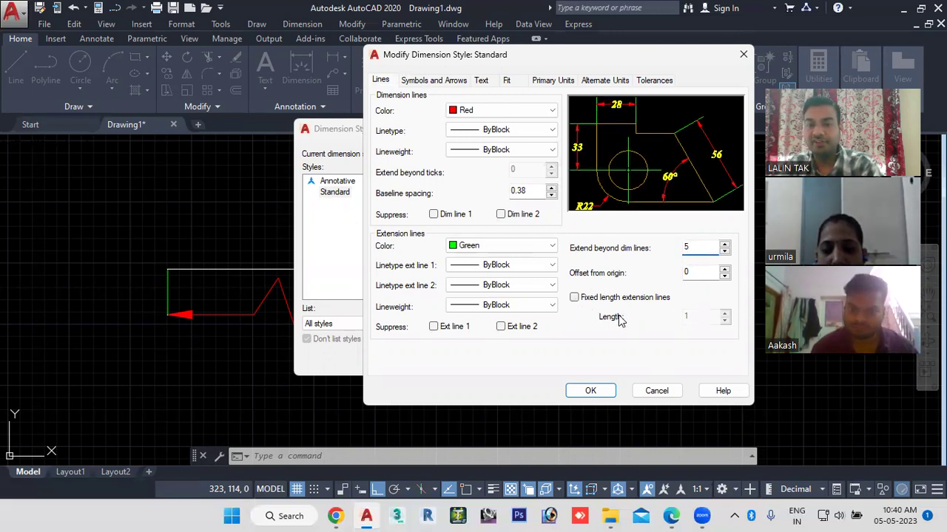
drag(696, 316, 657, 317)
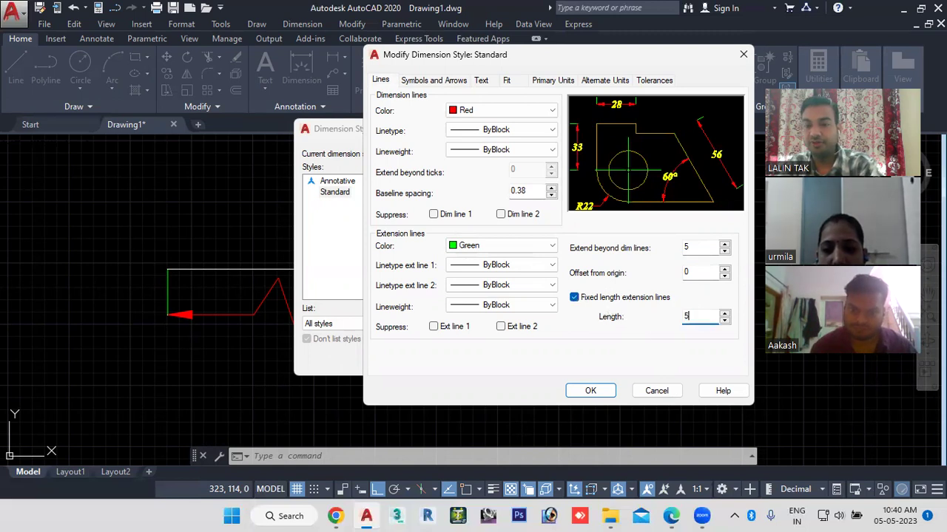
click(594, 391)
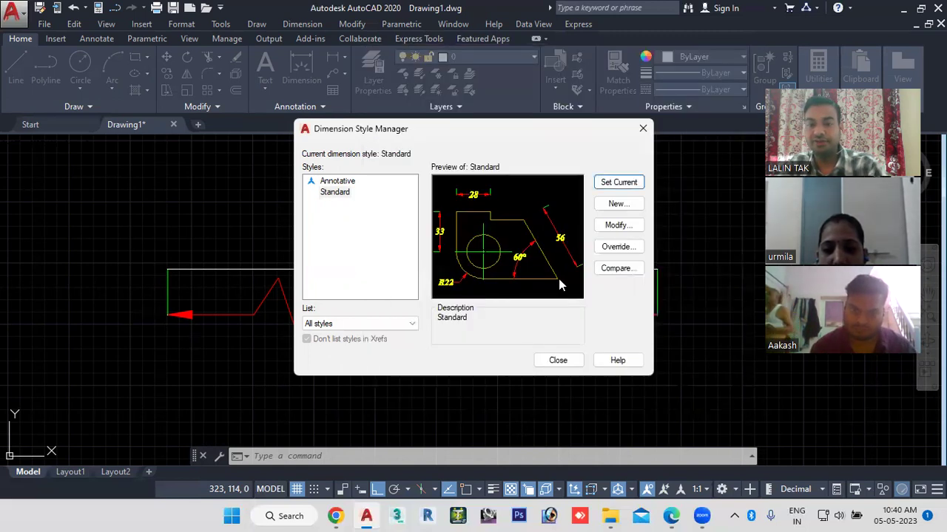
click(556, 360)
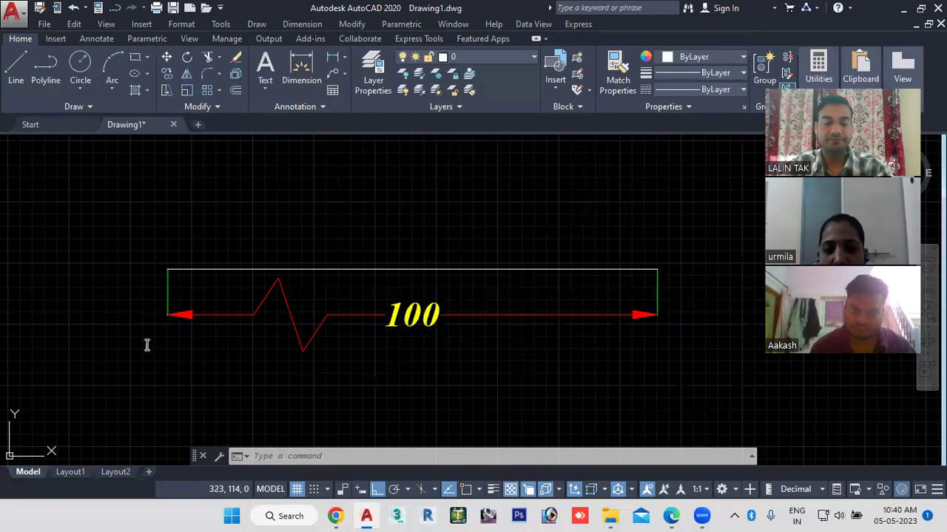
Reopen the Standard dimension style for modification and set the unit format of its linear dimensions to Fractional
scroll(152, 340, up, 2)
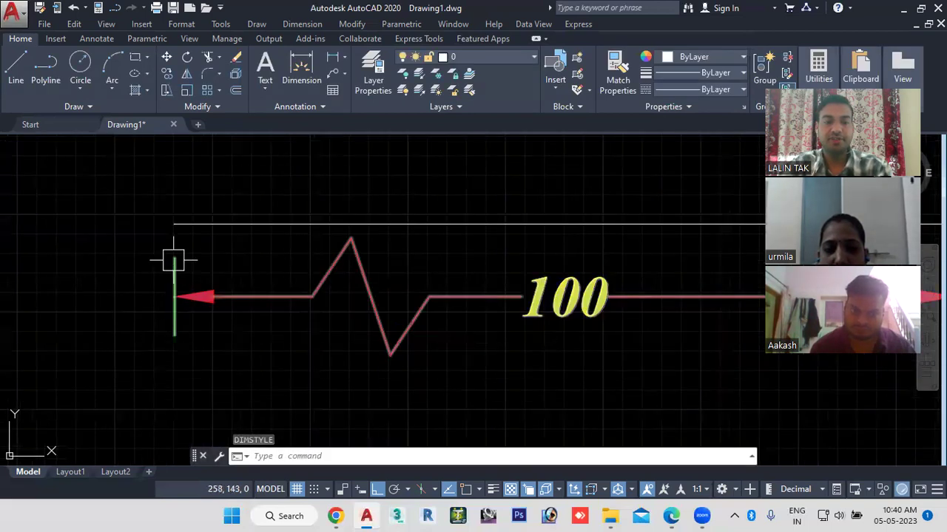
scroll(266, 306, down, 2)
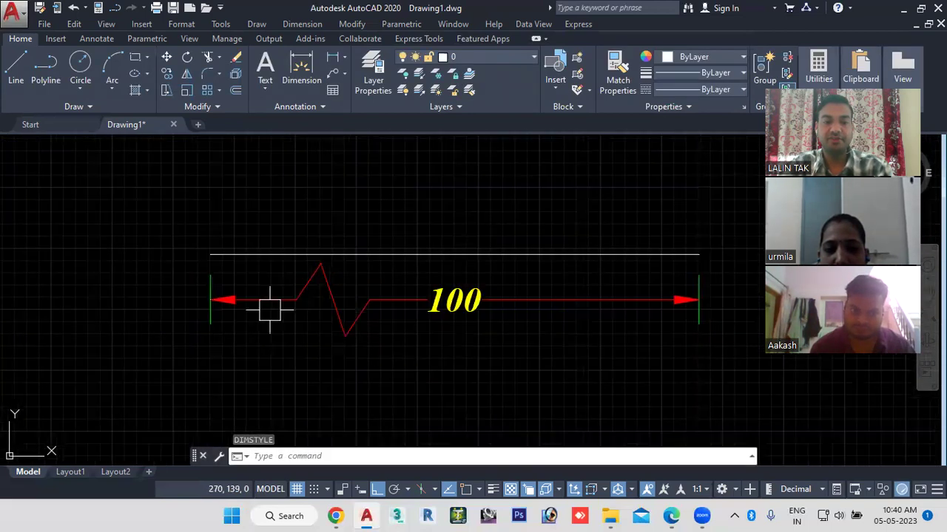
middle_drag(520, 343, 473, 340)
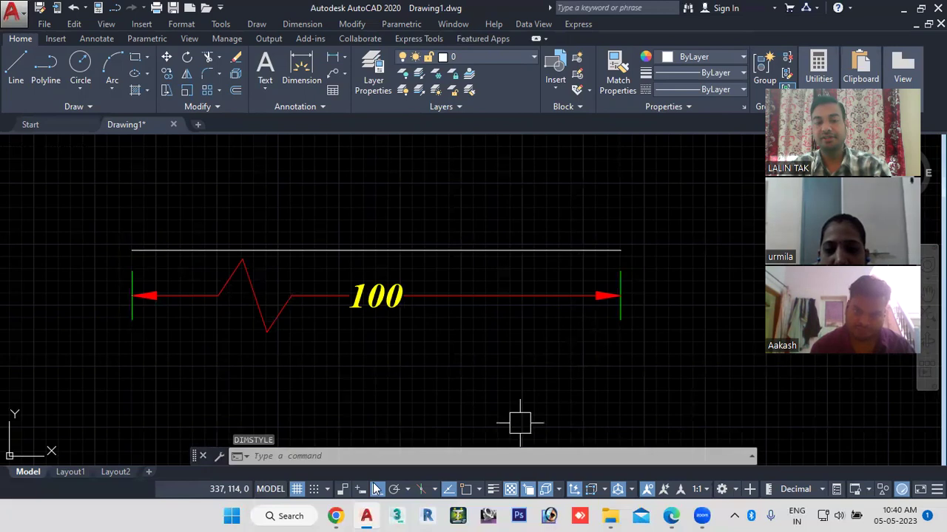
text(d)
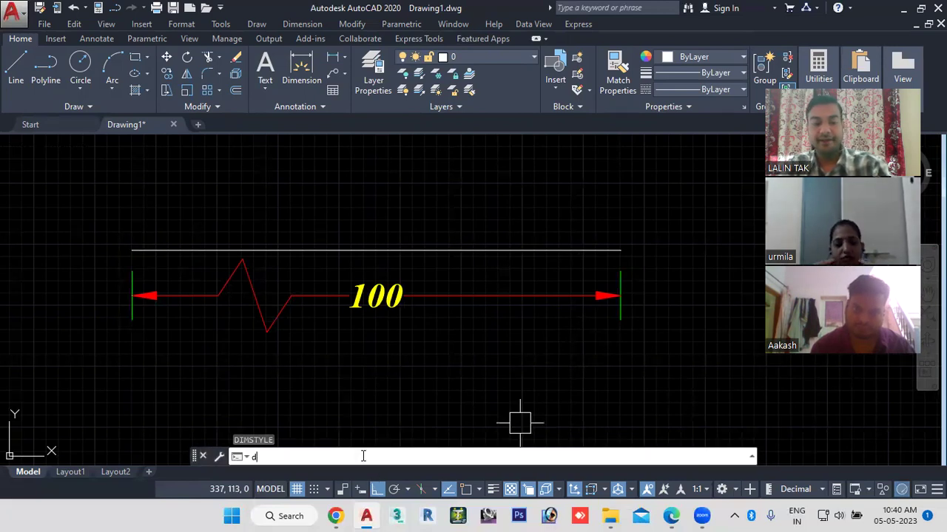
key(Return)
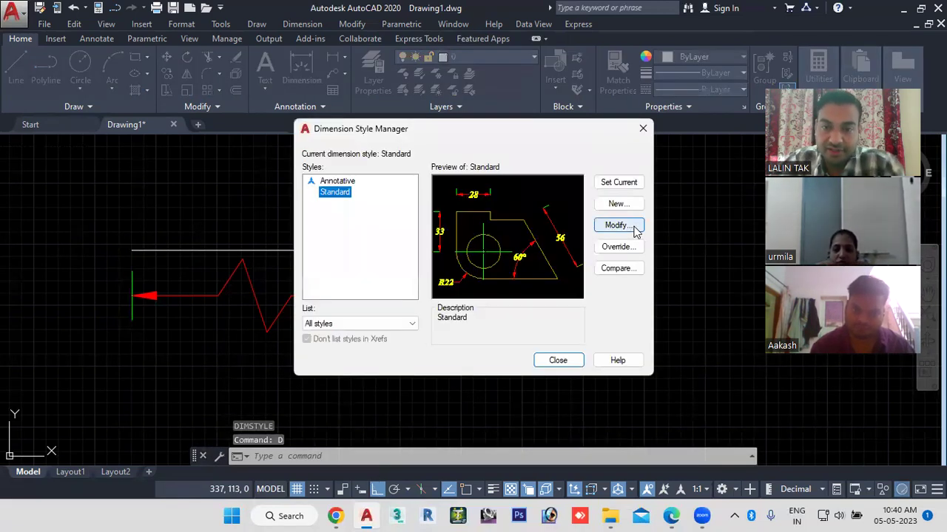
click(619, 225)
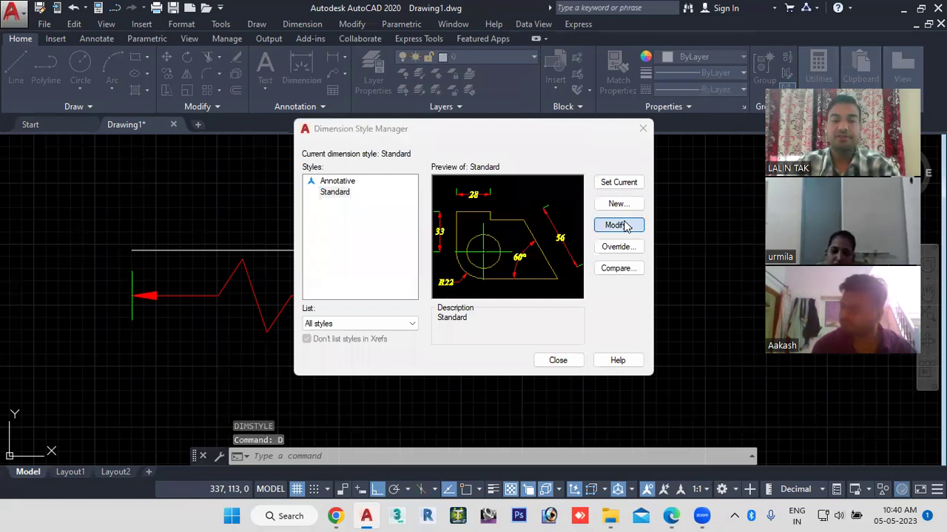
click(487, 84)
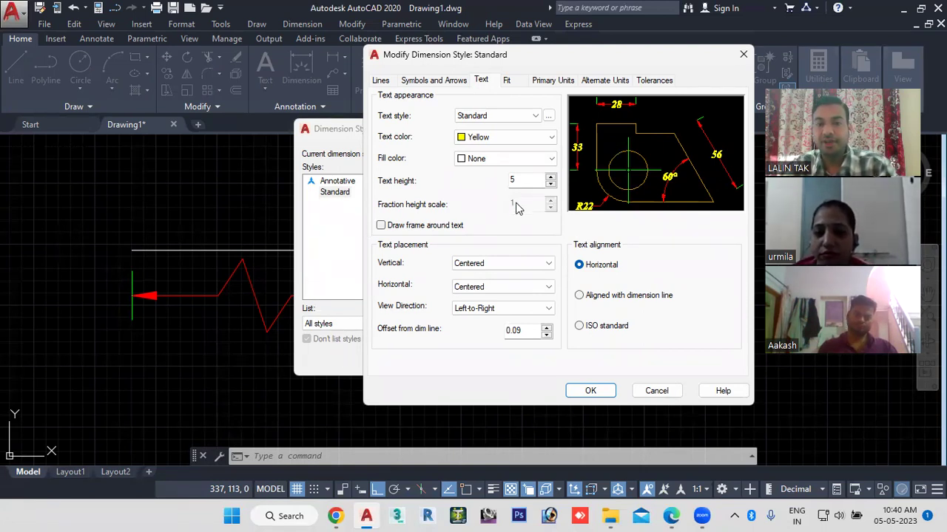
click(555, 81)
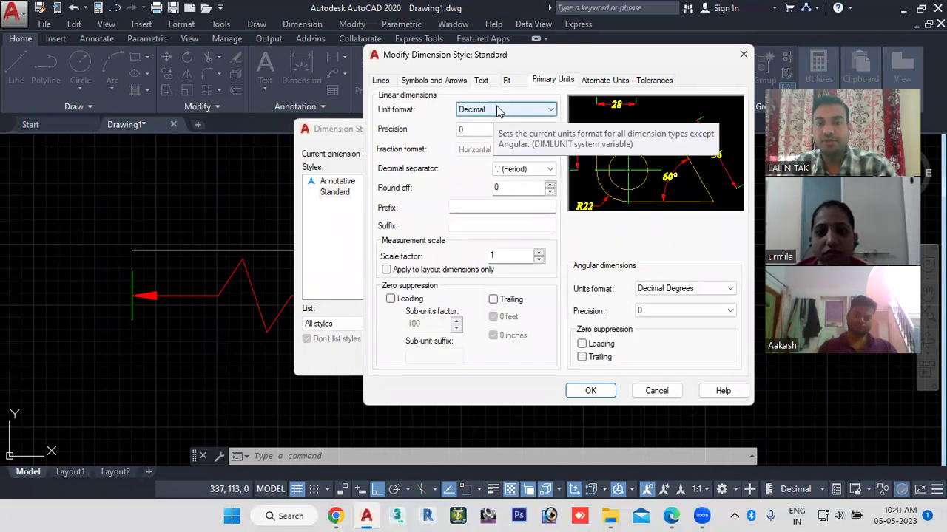
click(495, 109)
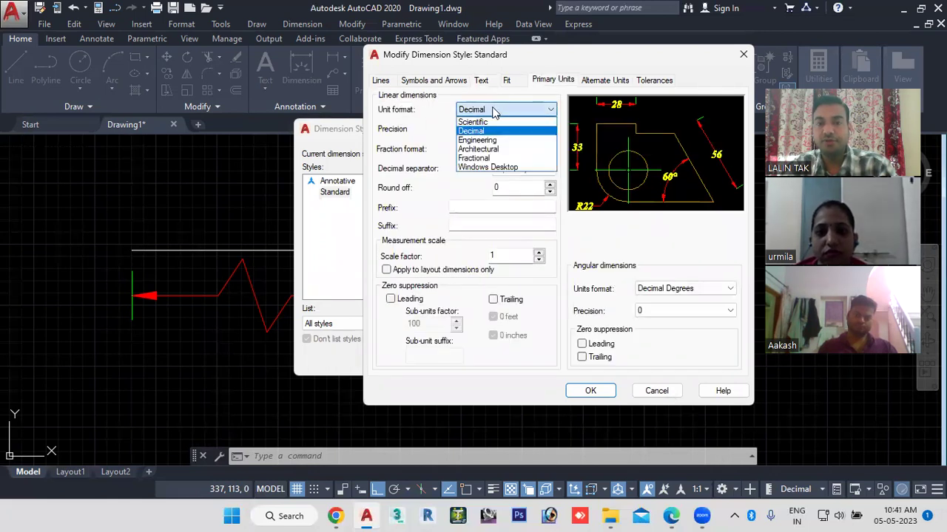
click(488, 158)
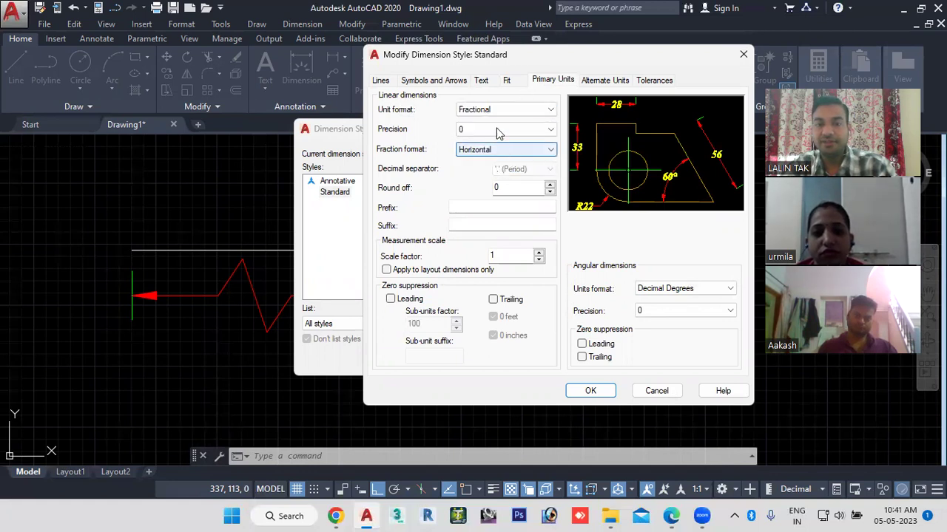
Set the precision of the linear dimensions to 0 1/2 and accept the changes to the Standard style
click(481, 81)
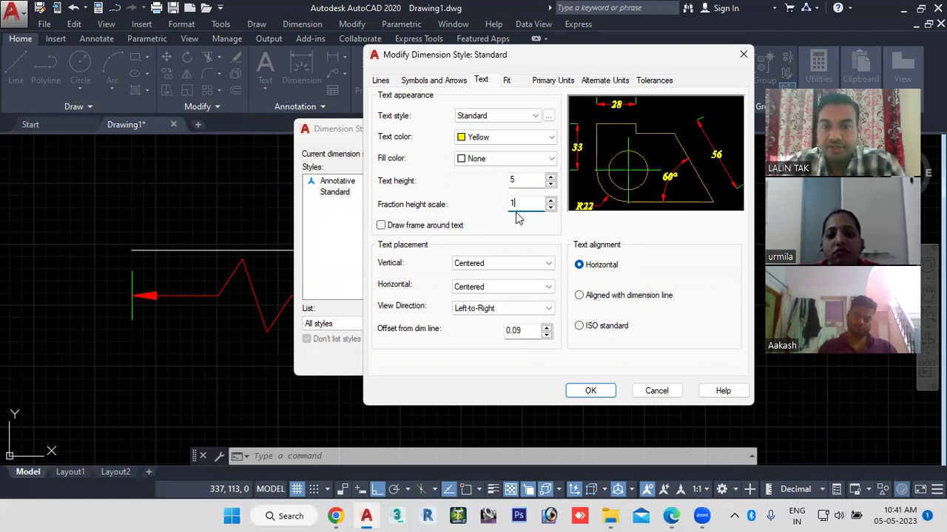
click(551, 81)
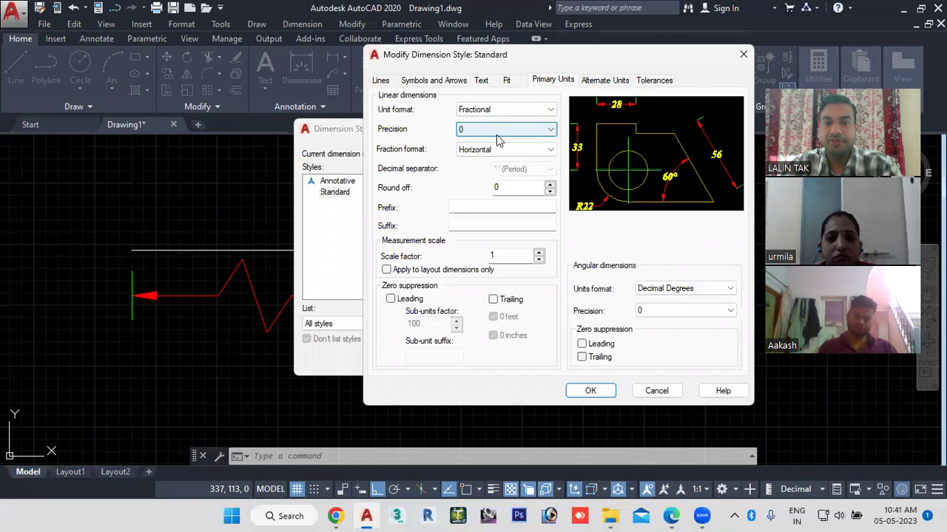
click(526, 132)
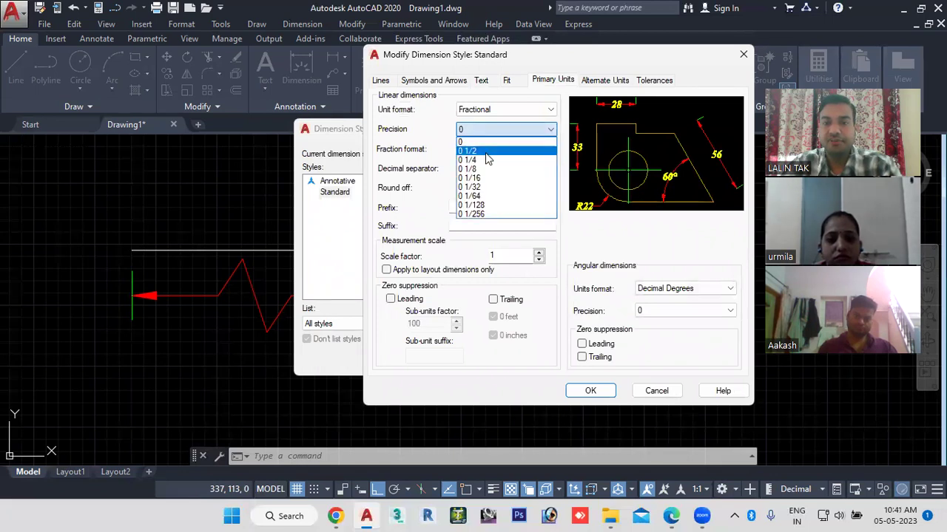
click(487, 151)
click(534, 130)
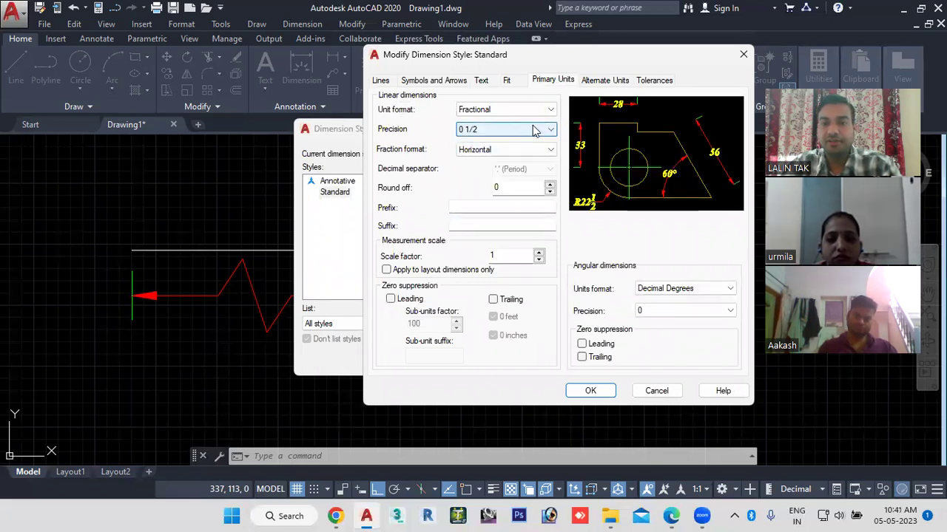
click(590, 392)
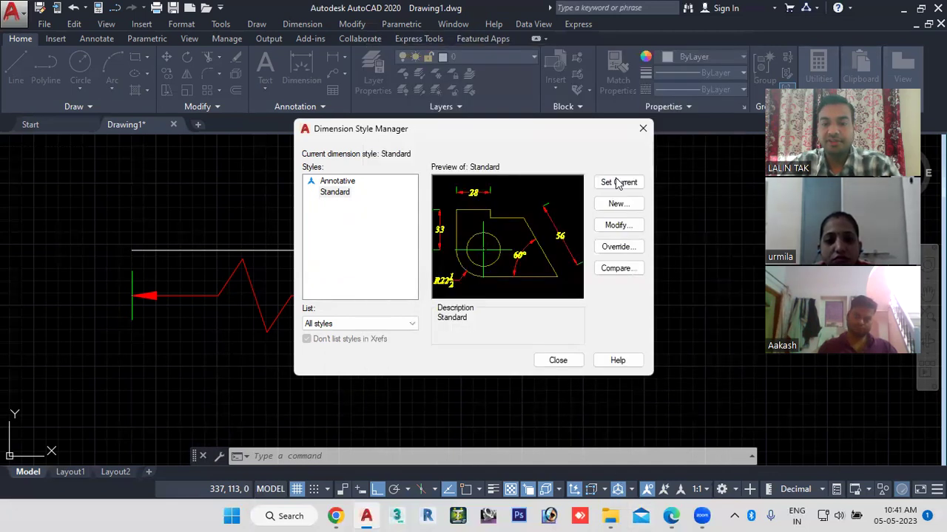
Close the dimension style manager and draw a horizontal line about 37 units long above the jogged dimension's line
click(558, 360)
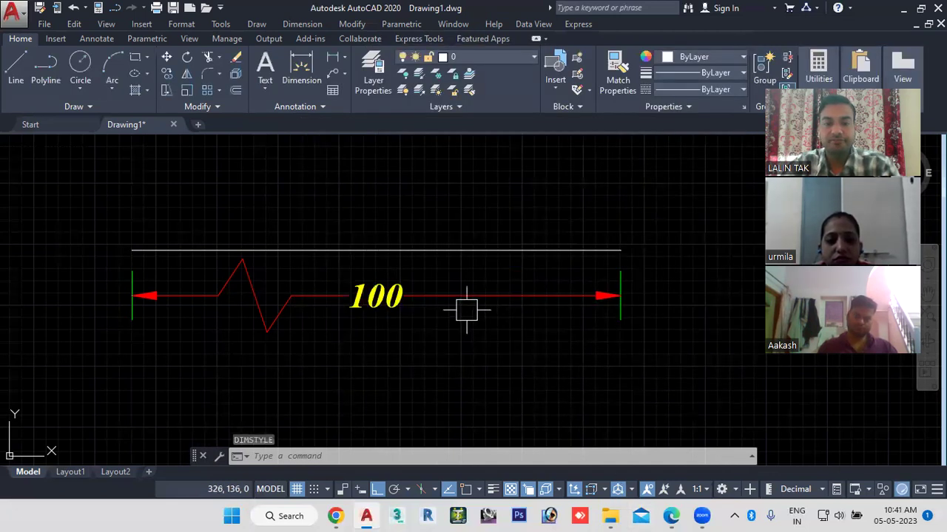
scroll(465, 309, down, 2)
click(16, 68)
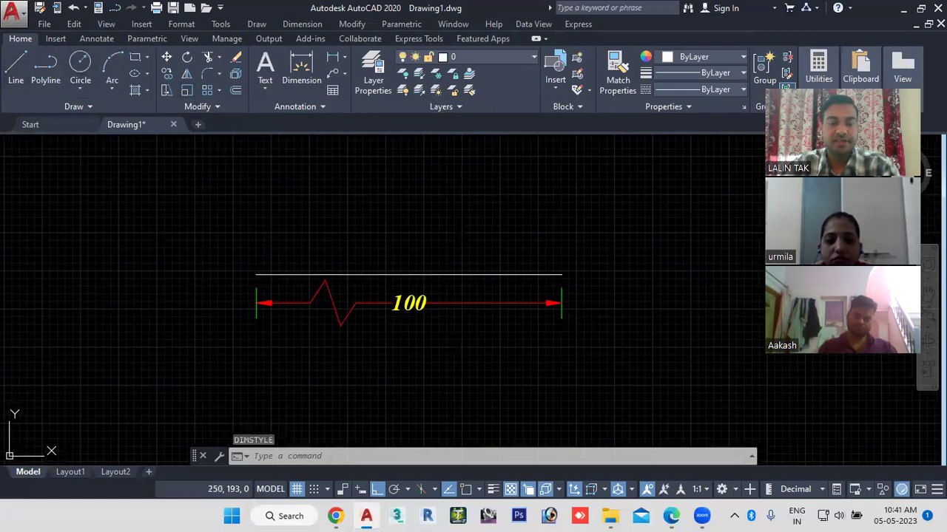
click(486, 198)
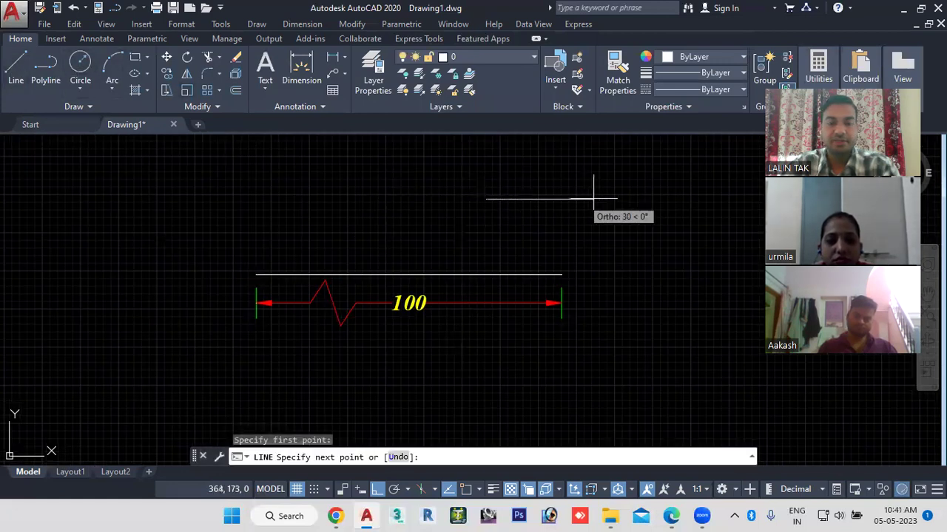
click(598, 199)
key(Escape)
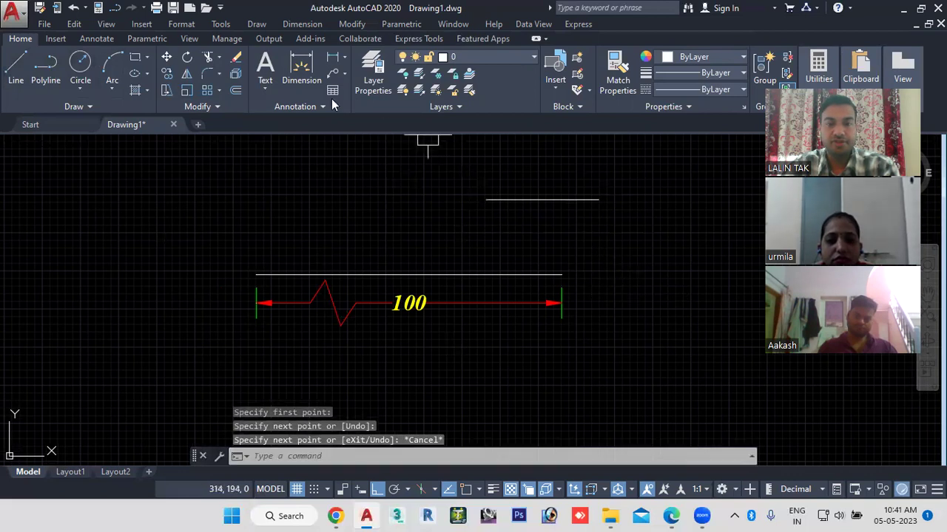
Turn on object snap and place a linear dimension below the new short line, between its two endpoints
text(dli)
key(Return)
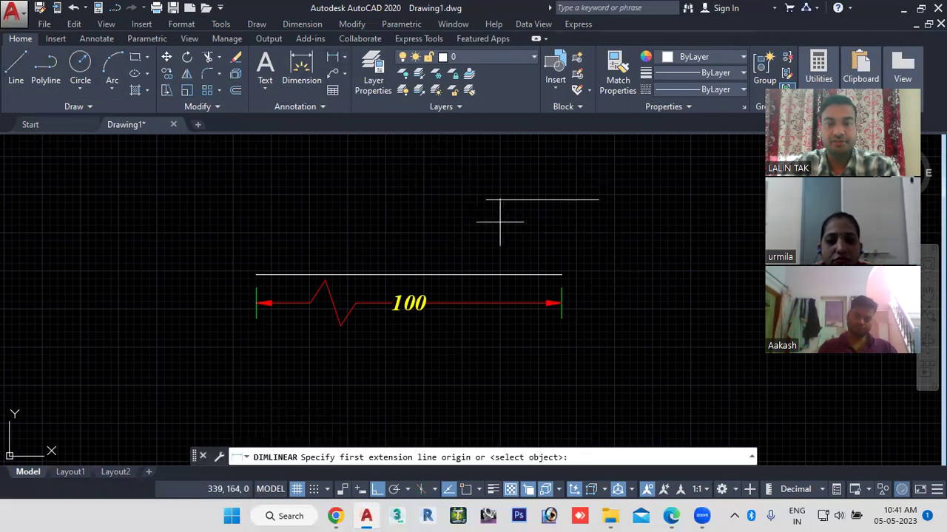
click(465, 489)
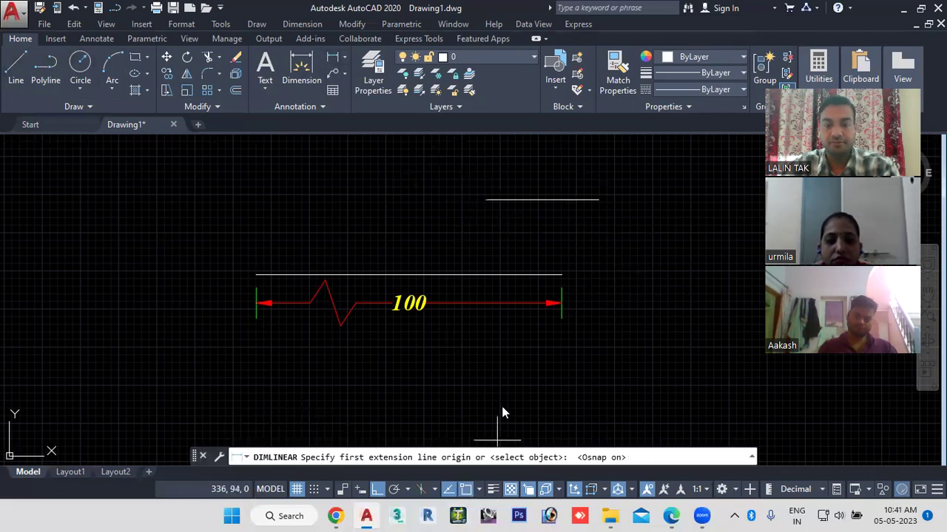
click(486, 198)
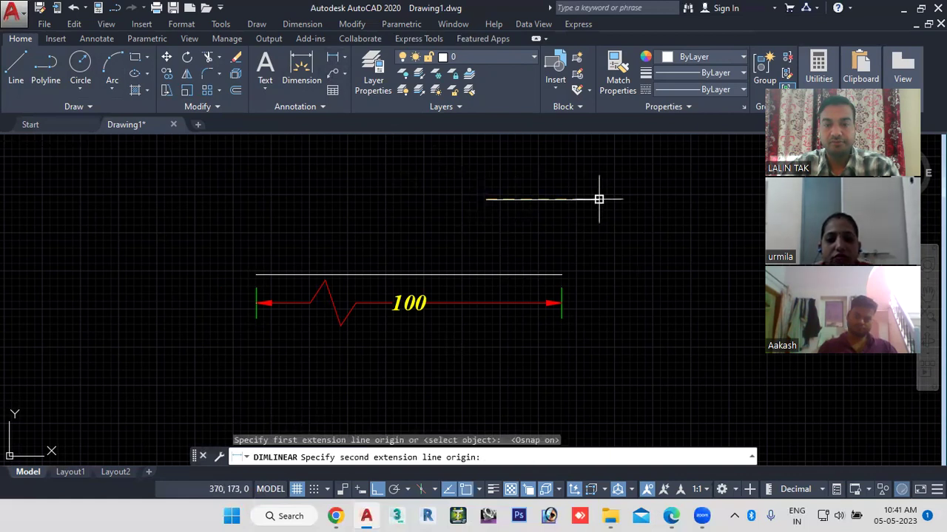
click(599, 199)
click(596, 222)
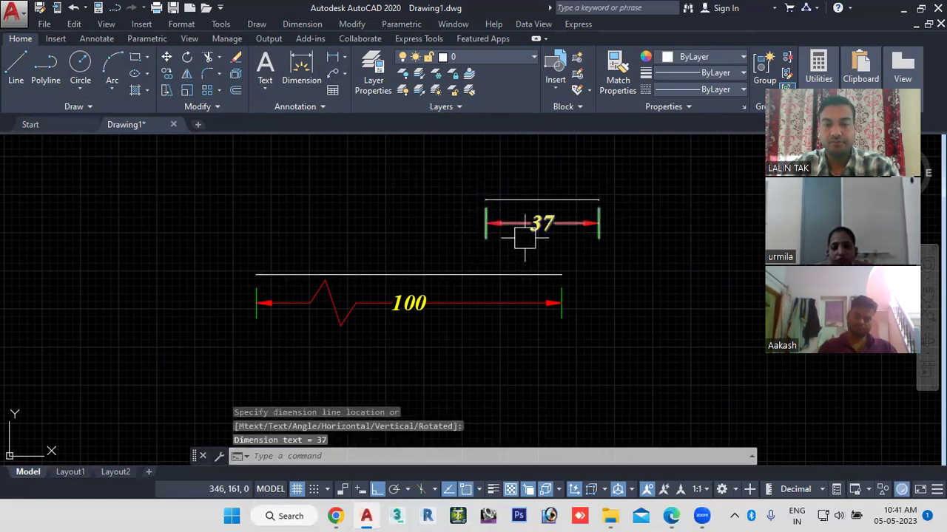
scroll(529, 245, up, 2)
middle_drag(525, 244, 409, 285)
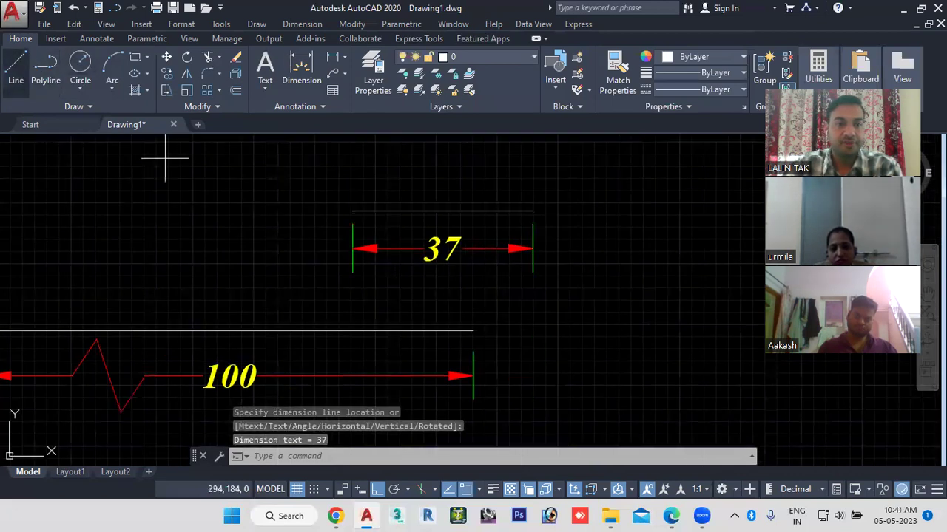
click(16, 59)
scroll(157, 238, down, 2)
scroll(157, 239, down, 1)
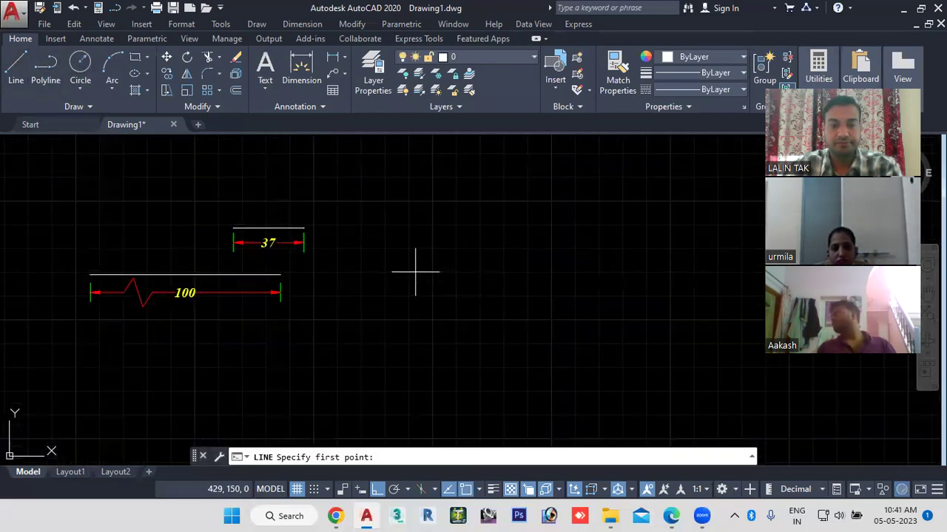
click(380, 251)
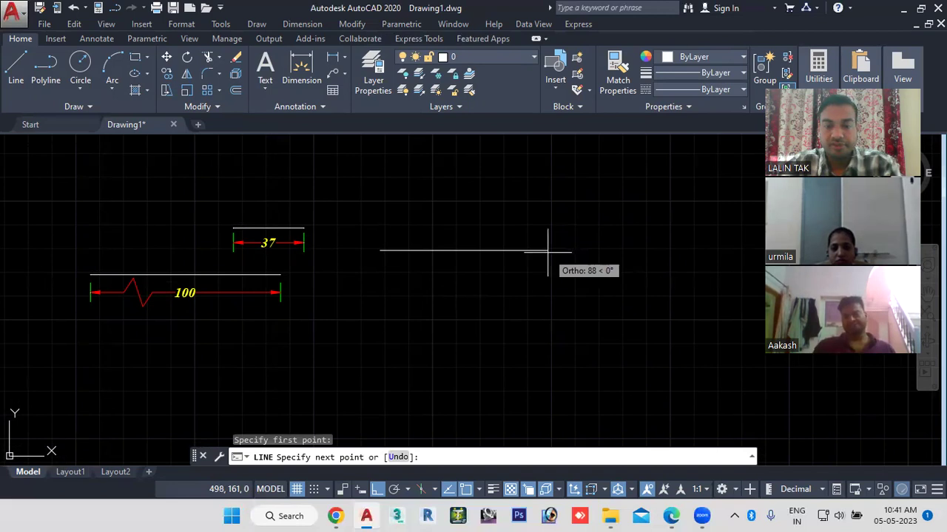
key(Escape)
Reopen the Standard dimension style for modification, set its linear unit format to Decimal, and check the fraction height scale setting
click(301, 457)
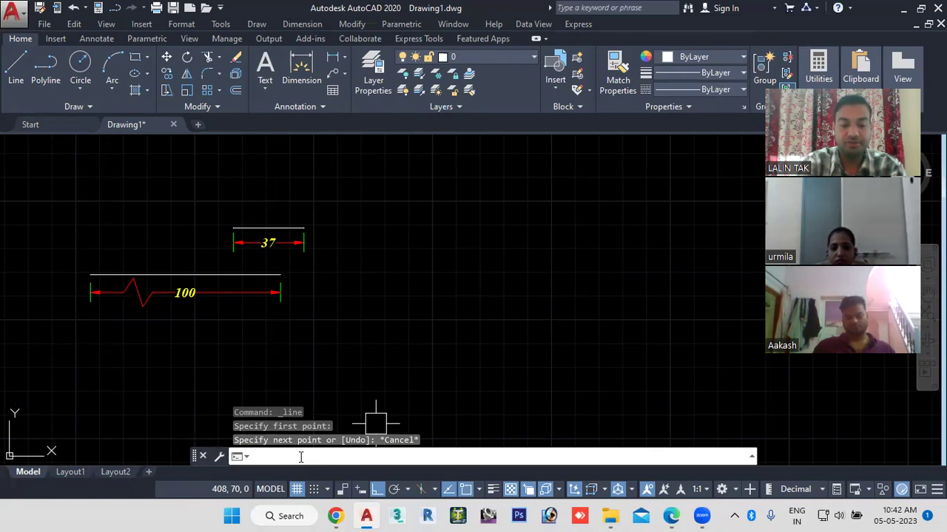
text(d)
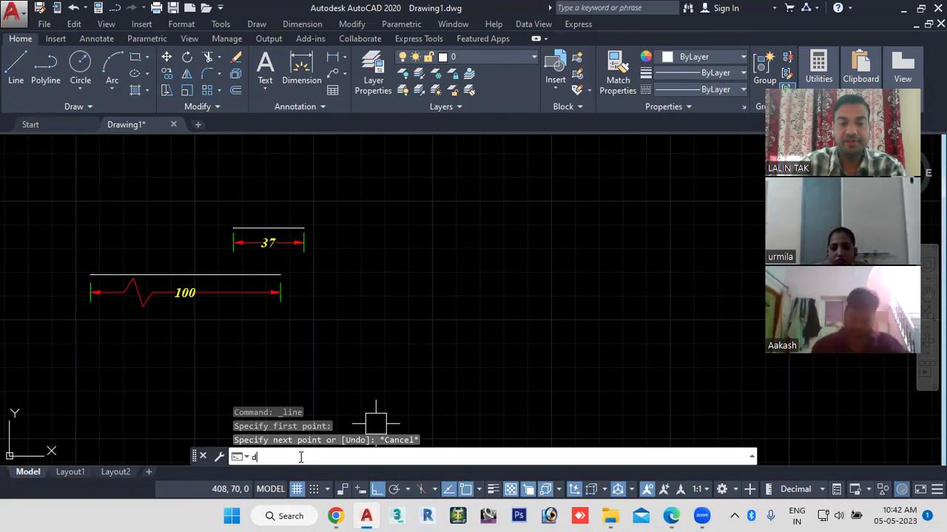
key(Return)
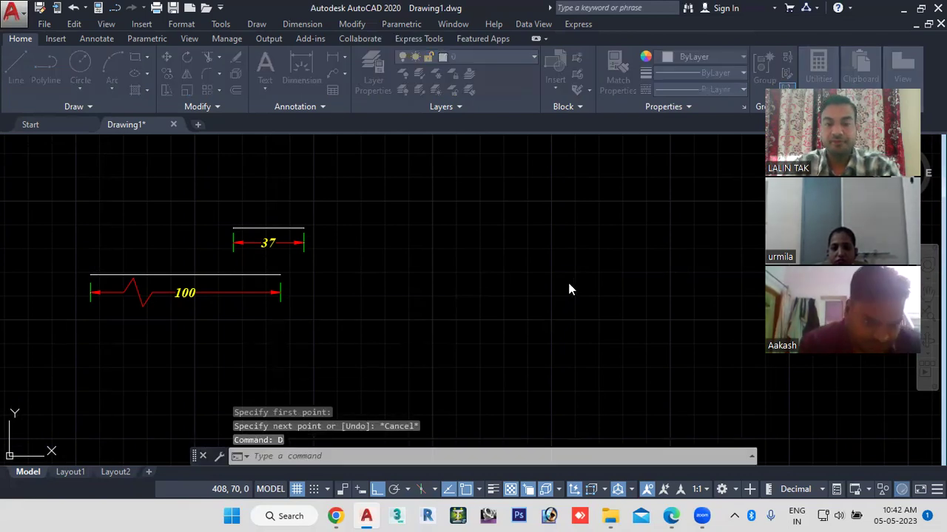
click(618, 224)
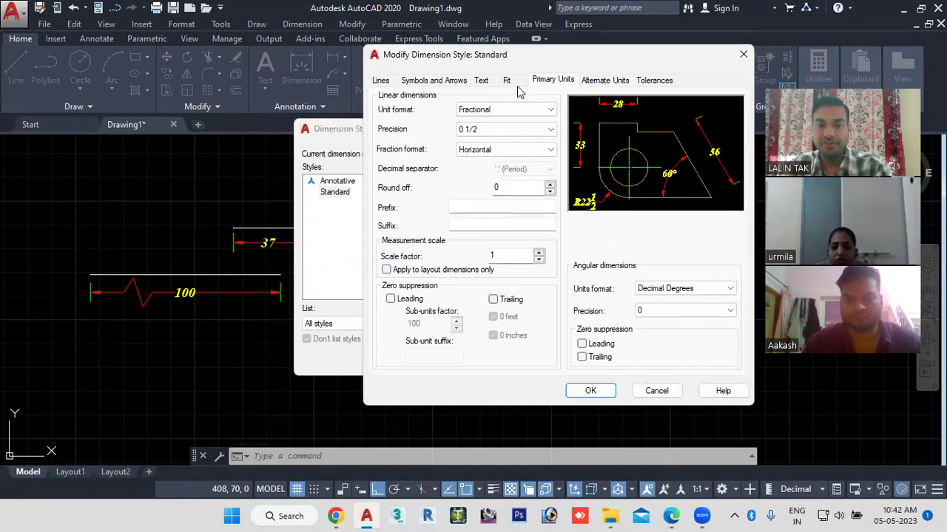
click(523, 129)
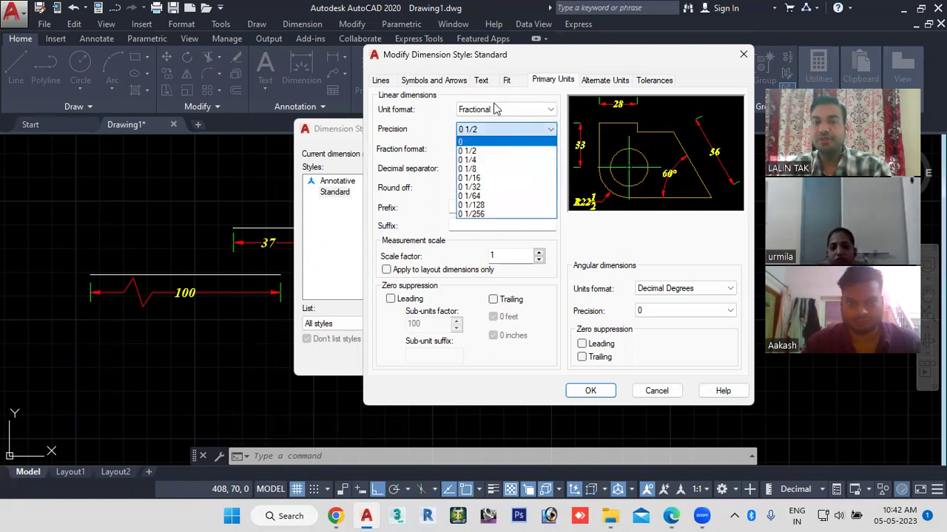
click(481, 83)
click(480, 82)
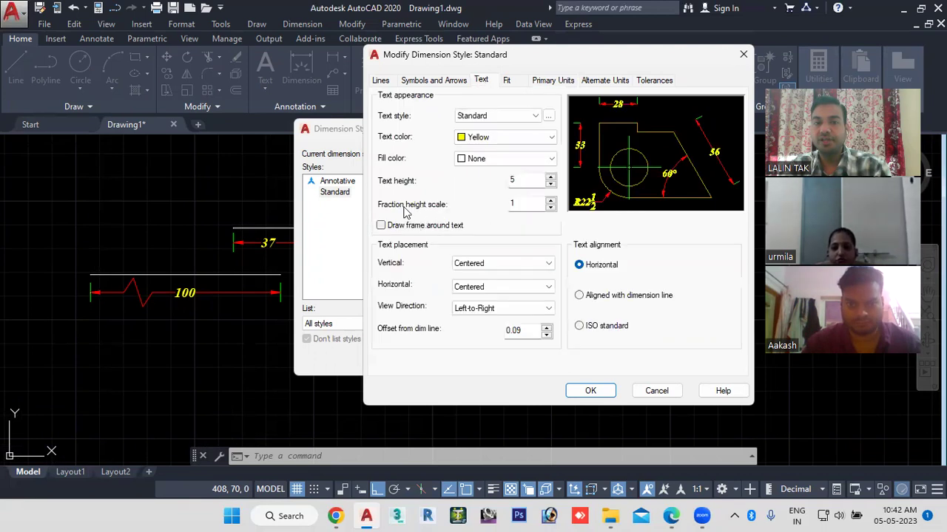
click(551, 81)
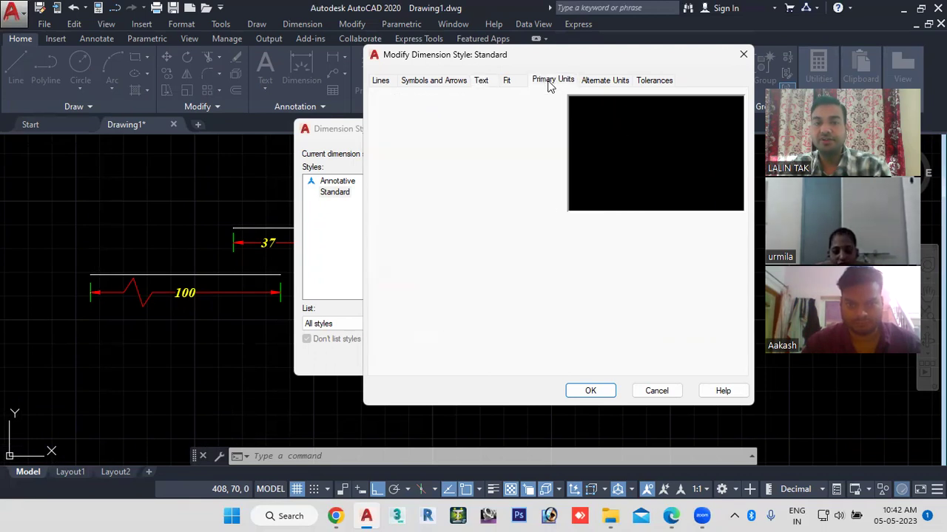
click(530, 111)
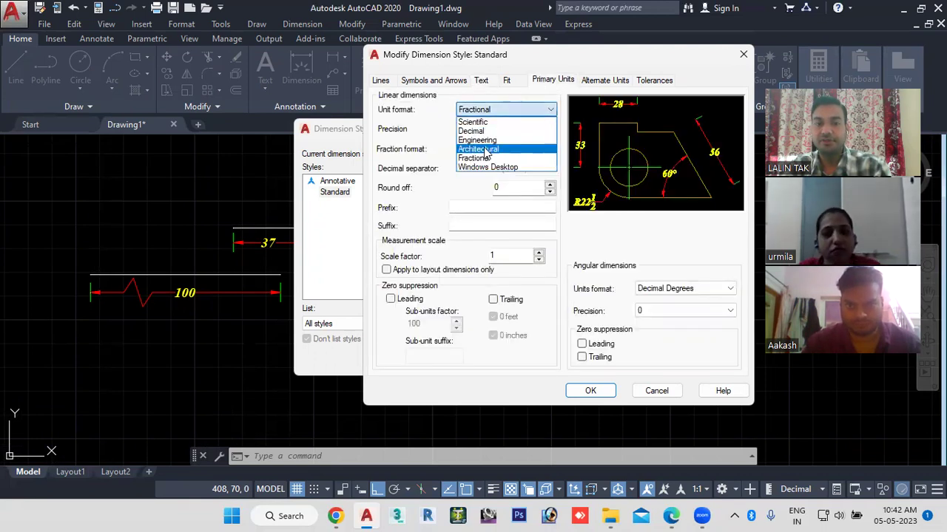
click(521, 131)
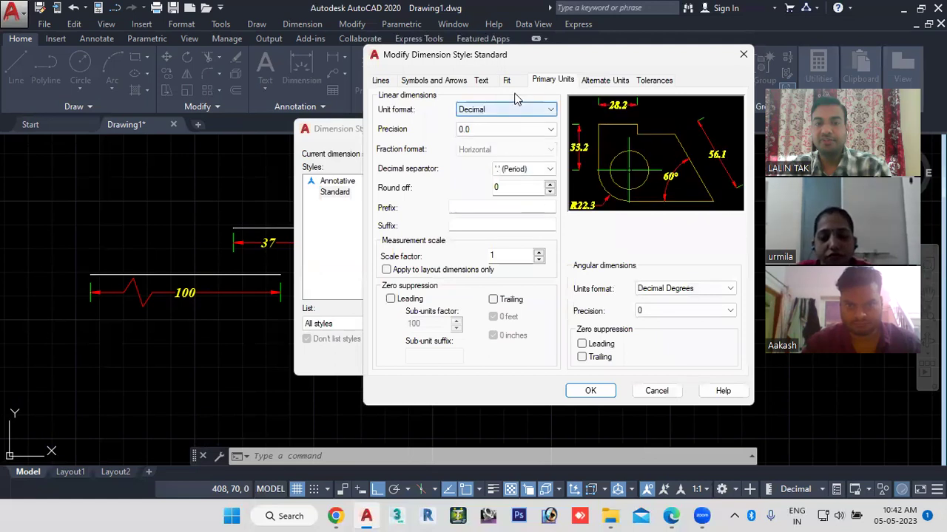
click(481, 81)
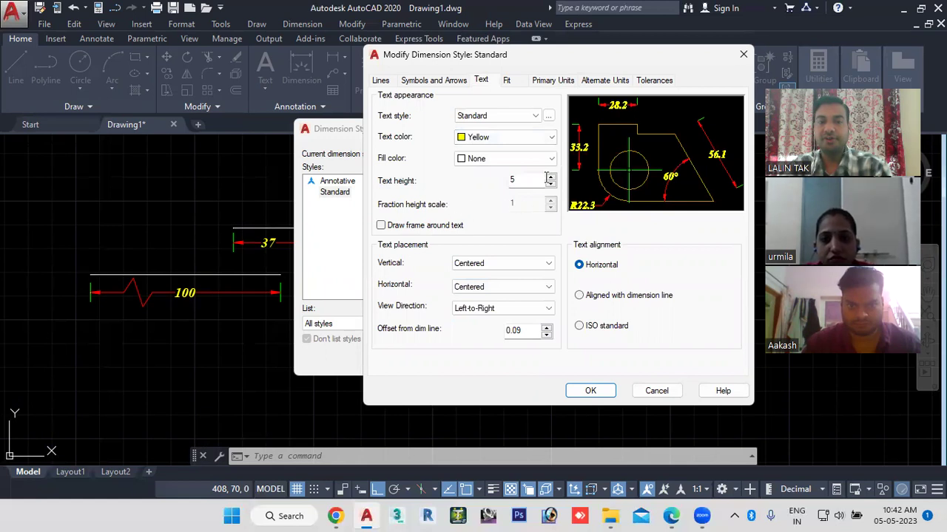
click(554, 81)
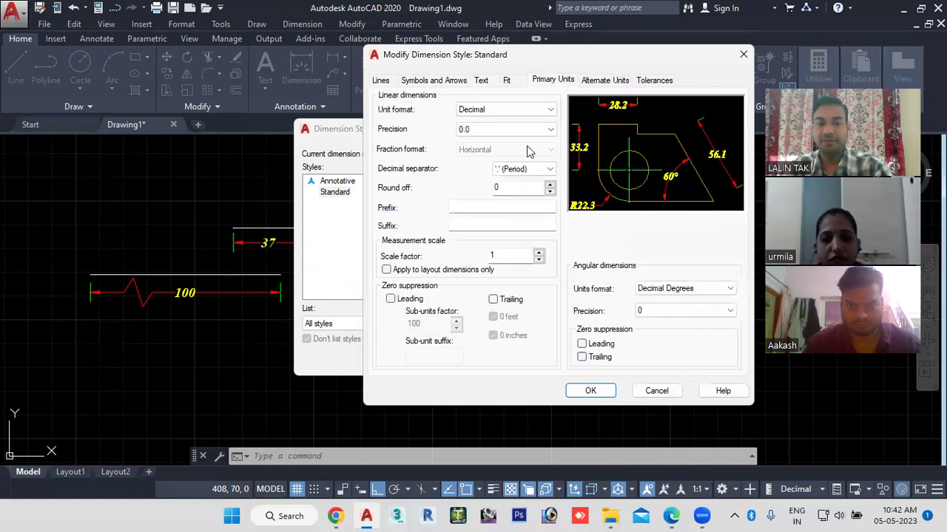
Try the Symmetrical and Deviation tolerance methods on the Standard style and return the method to None
click(613, 81)
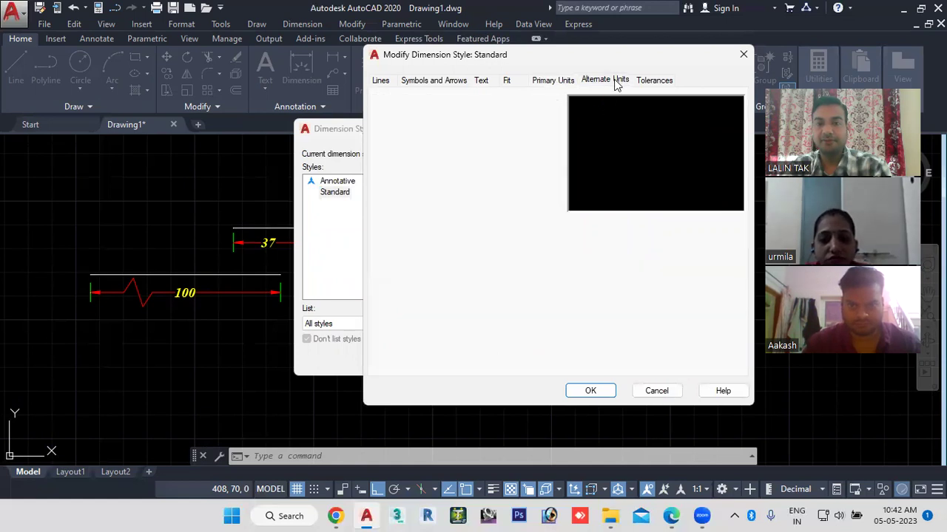
click(652, 82)
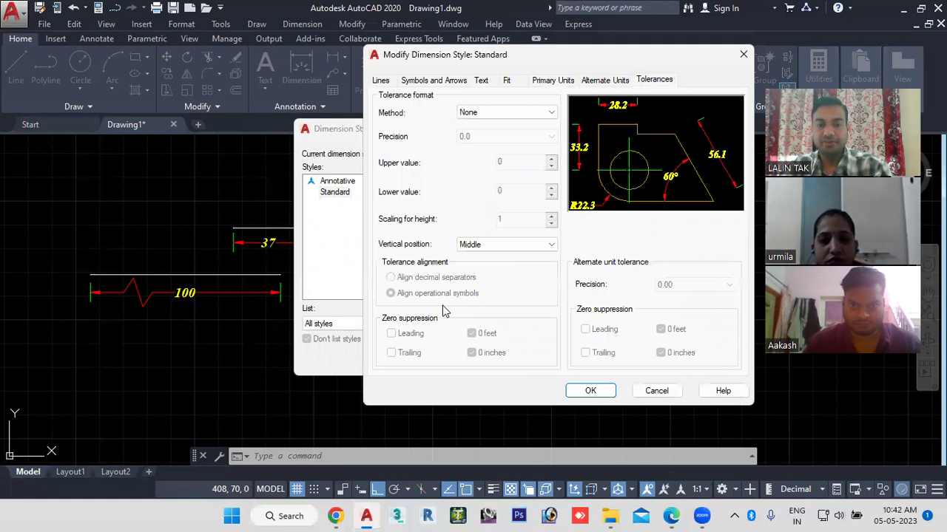
click(529, 249)
click(510, 244)
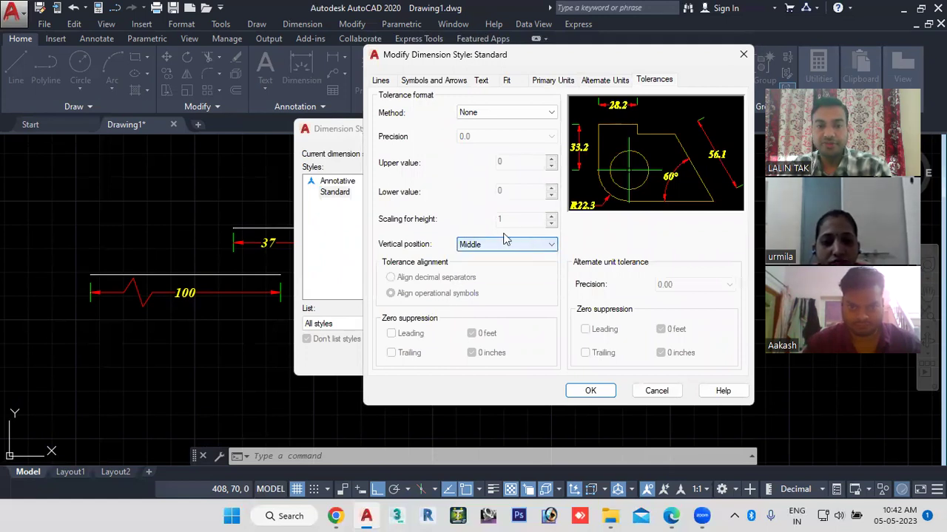
click(501, 115)
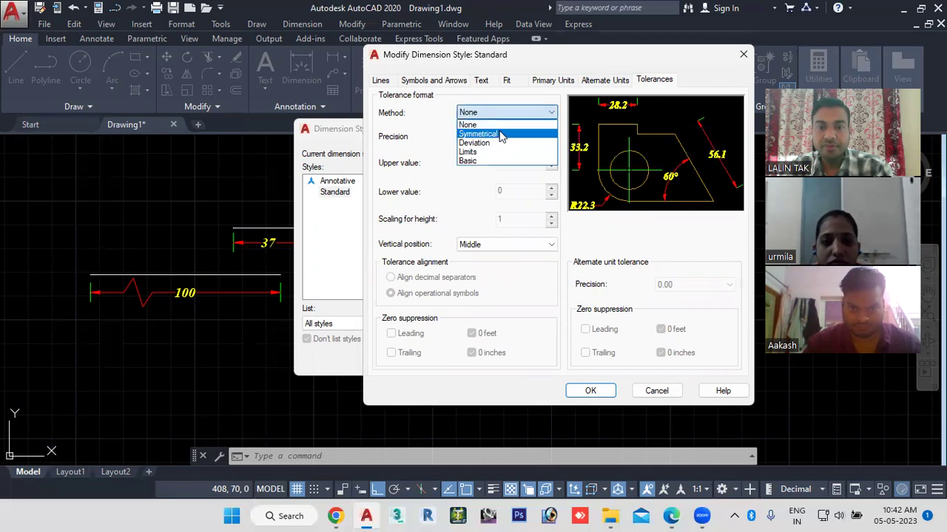
click(499, 134)
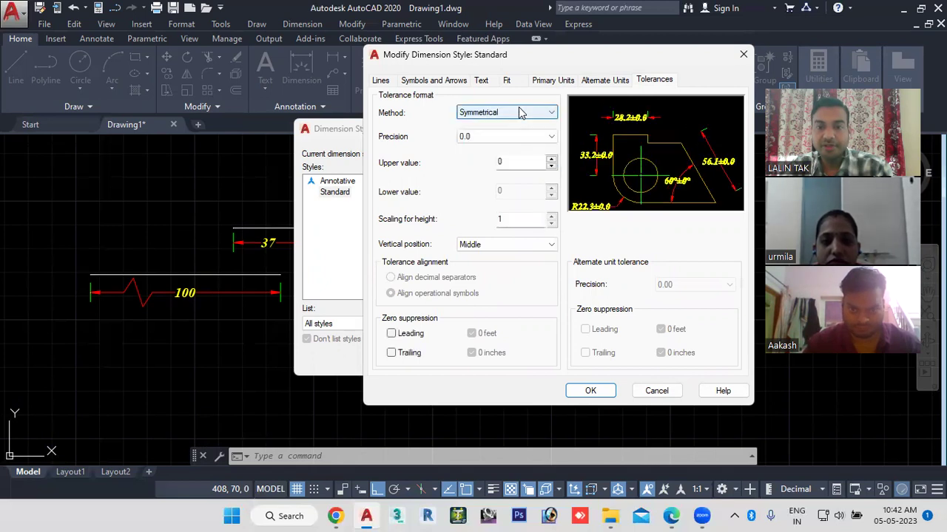
click(503, 112)
click(500, 144)
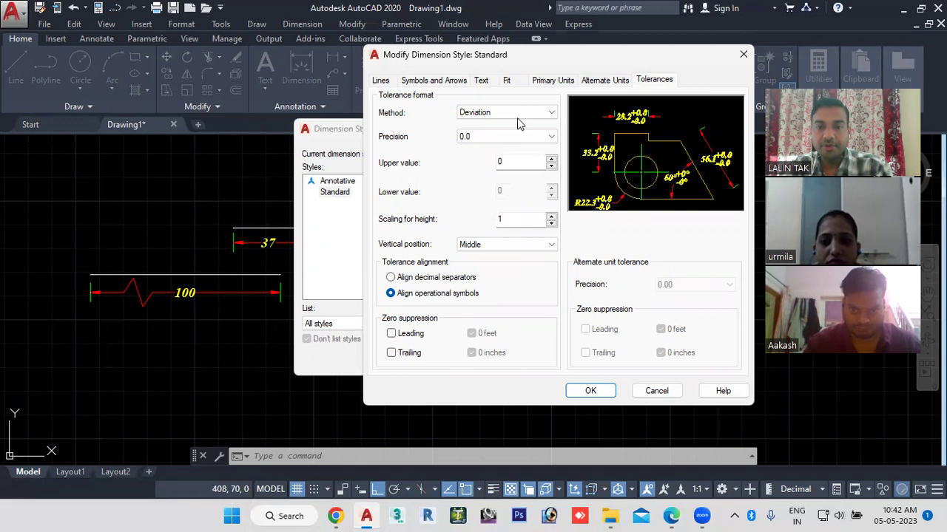
click(520, 115)
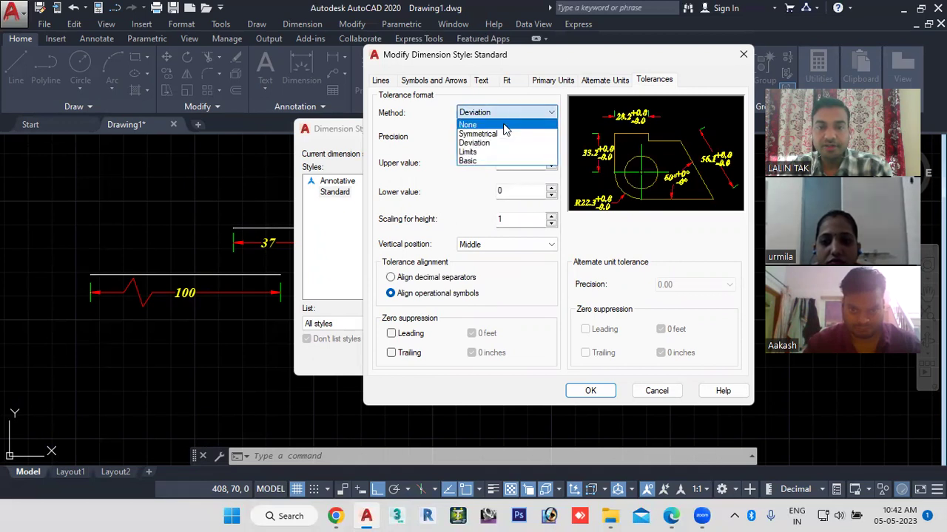
click(492, 124)
Draw a frame around the Standard style's dimension text and accept the changes, closing the dimension style manager
click(481, 80)
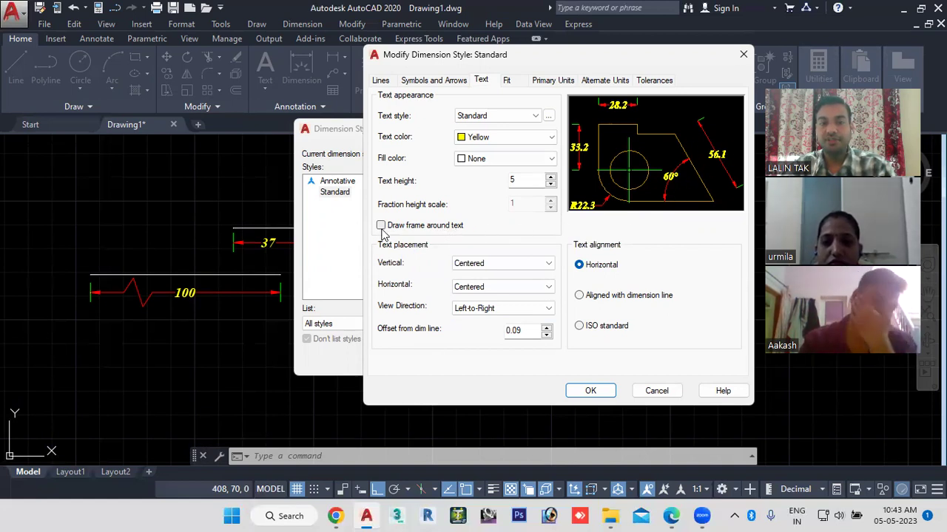
click(539, 230)
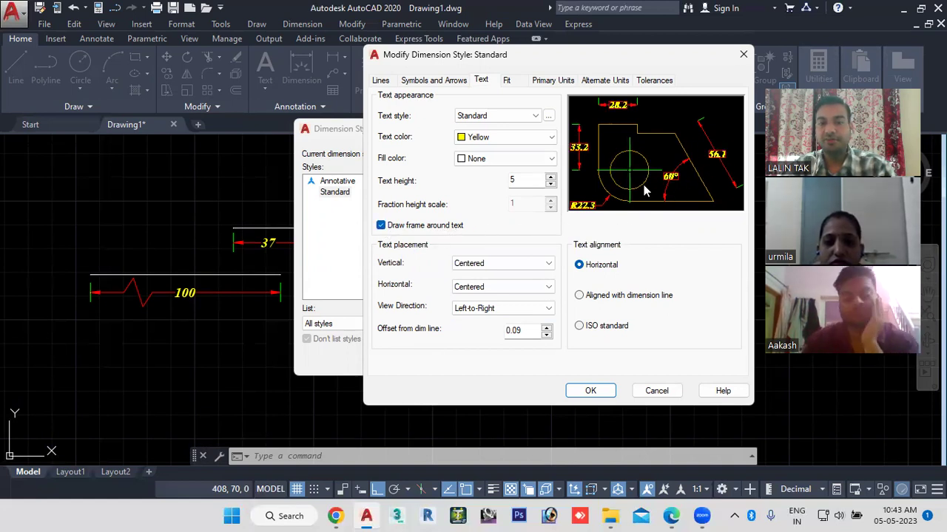
click(600, 395)
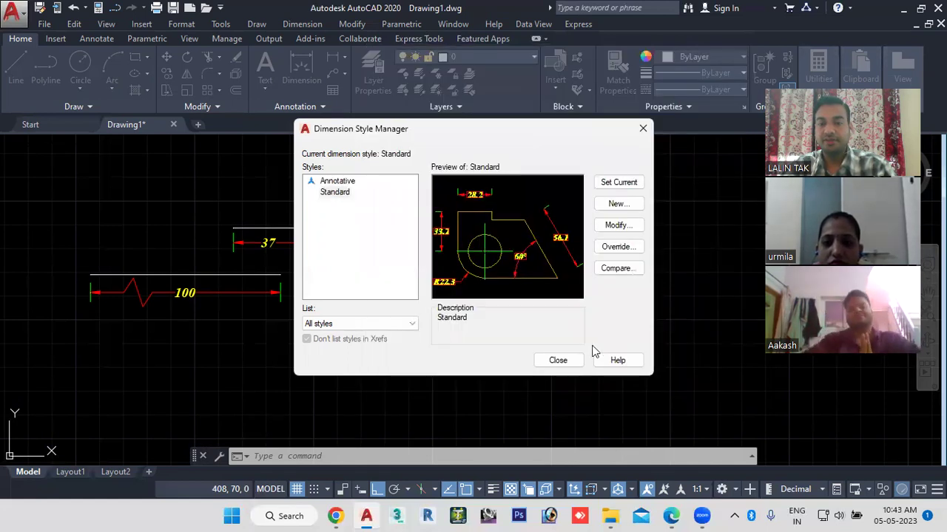
click(559, 360)
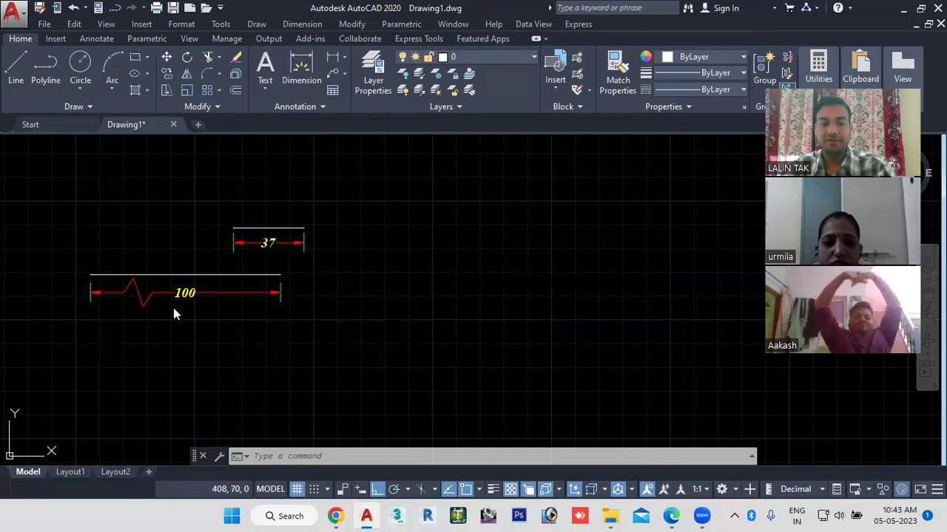
scroll(176, 303, up, 5)
middle_drag(197, 300, 458, 301)
text(d)
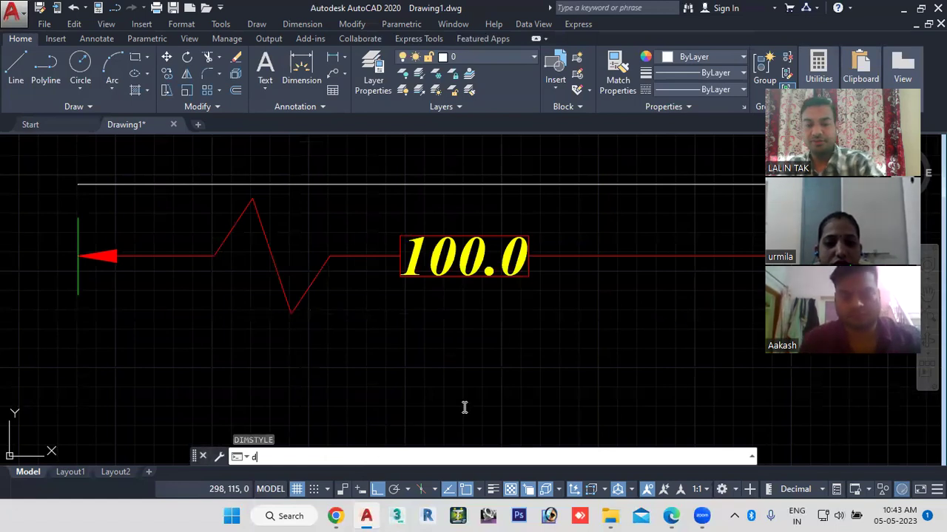
key(Return)
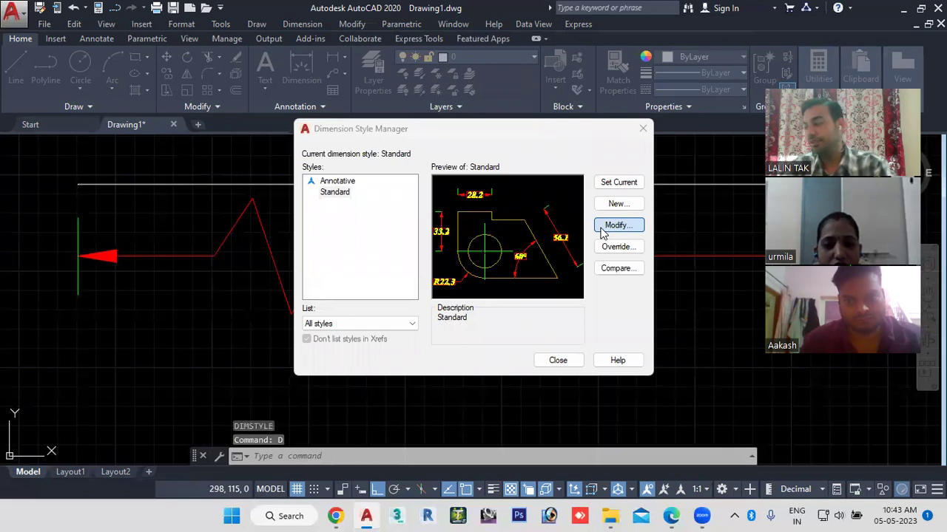
click(601, 227)
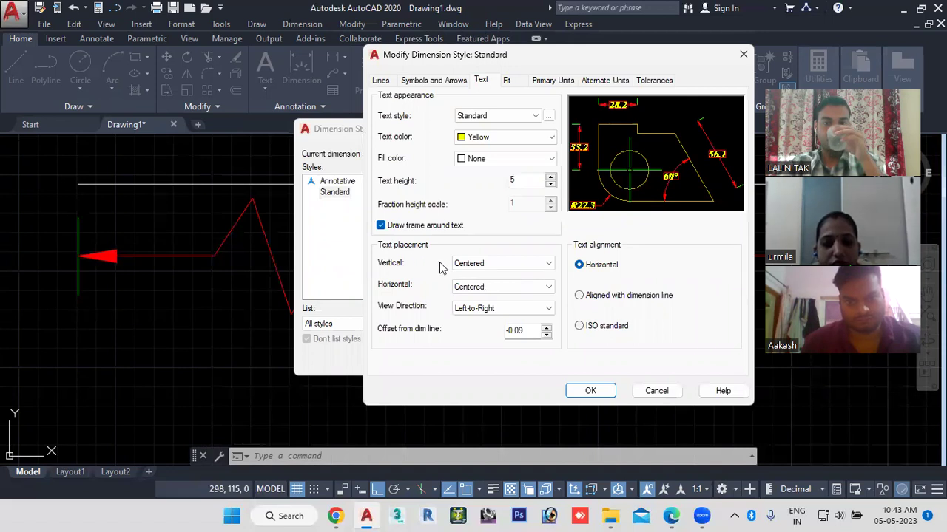
click(395, 228)
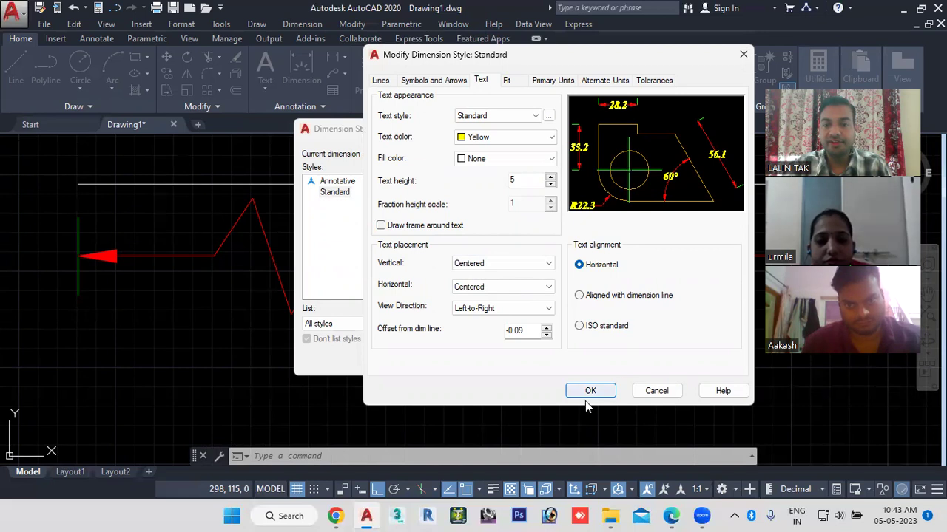
click(743, 57)
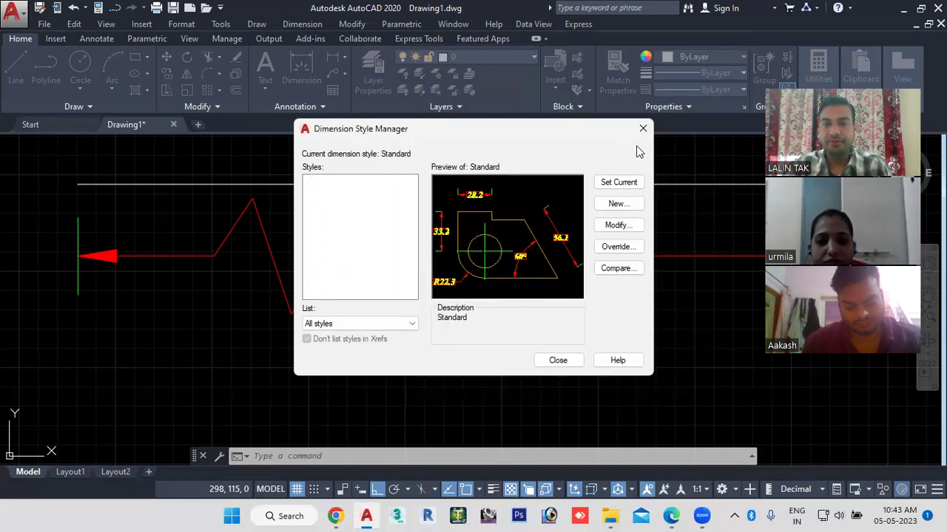
click(642, 128)
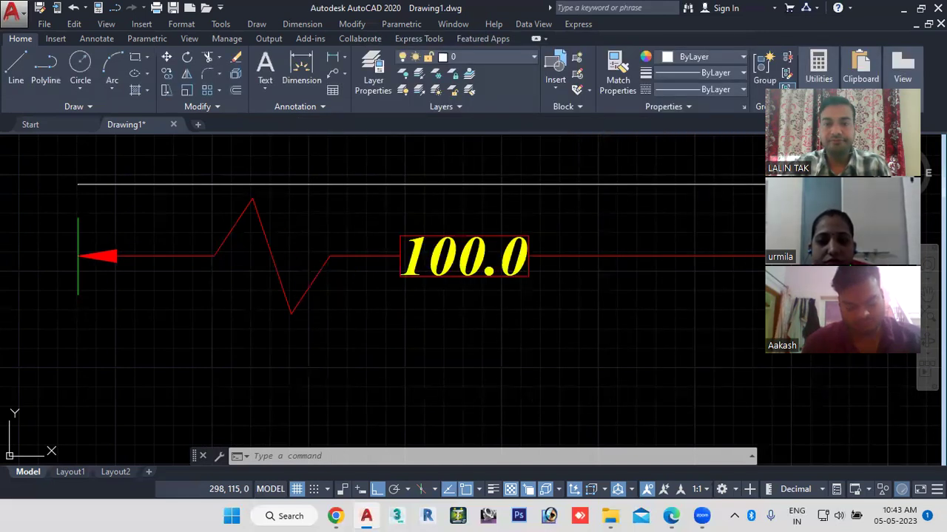
Erase the long lower line together with its jogged linear dimension
scroll(490, 325, down, 6)
middle_drag(491, 325, 407, 343)
click(280, 279)
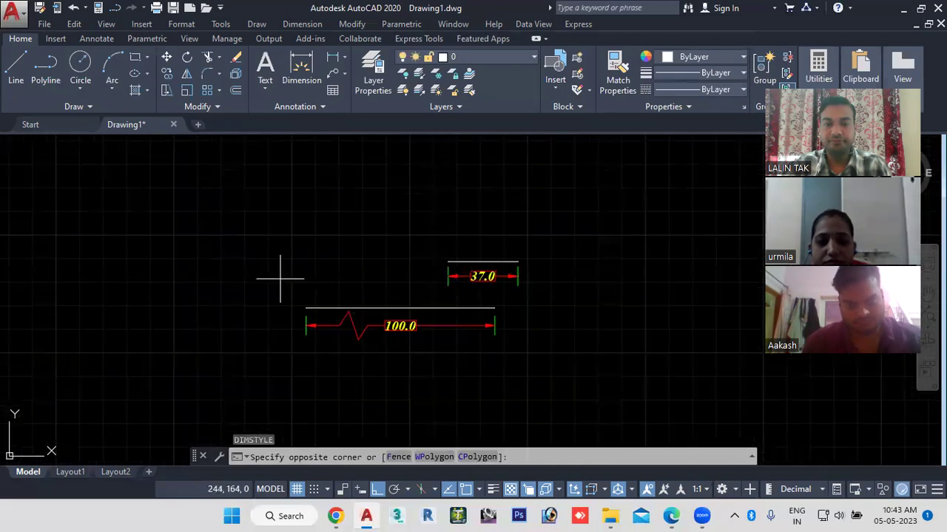
click(518, 361)
key(Delete)
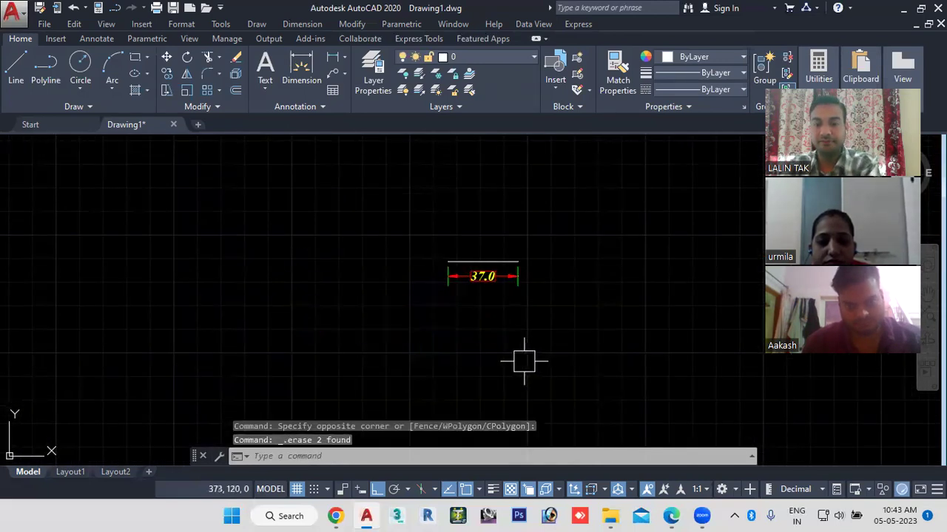
Open the Standard dimension style for modification and turn off the frame around its dimension text
scroll(500, 281, up, 6)
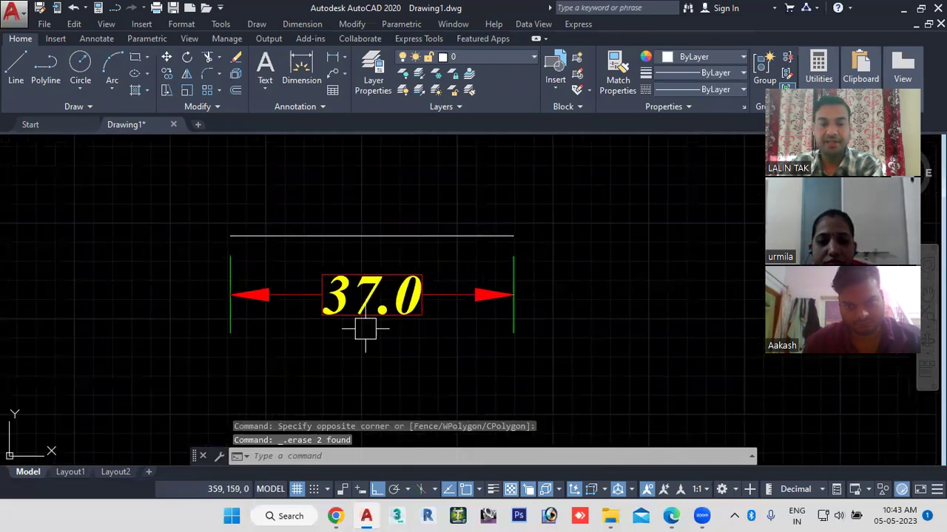
scroll(362, 322, up, 2)
mouse_move(360, 315)
middle_down()
mouse_move(169, 335)
mouse_move(273, 337)
middle_up()
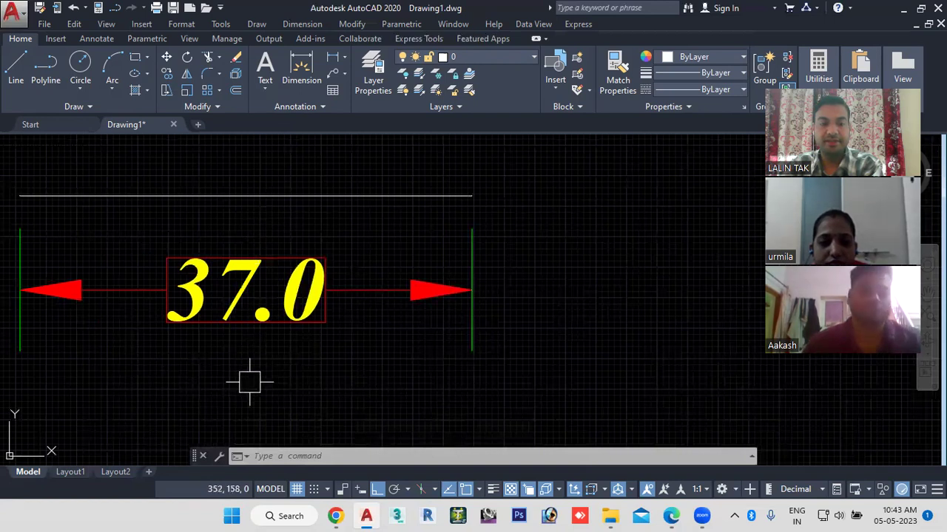
click(289, 456)
text(d)
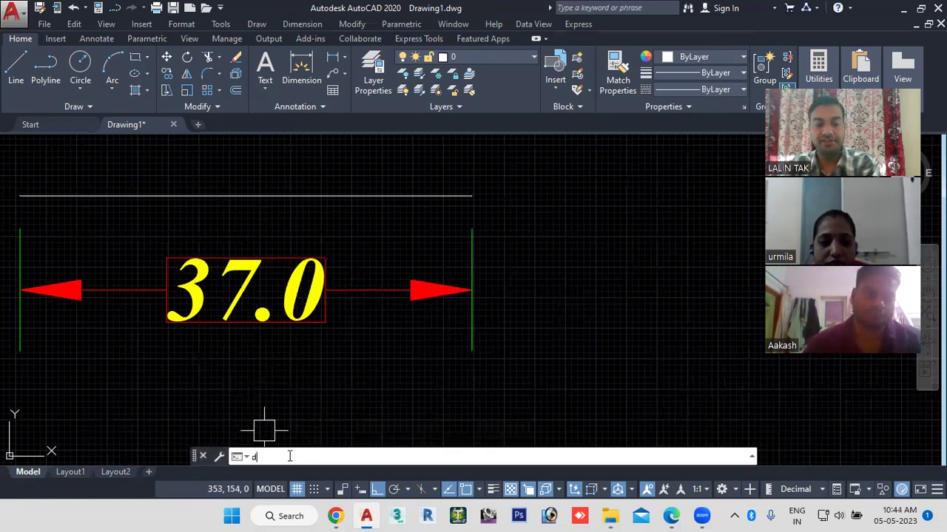
key(Return)
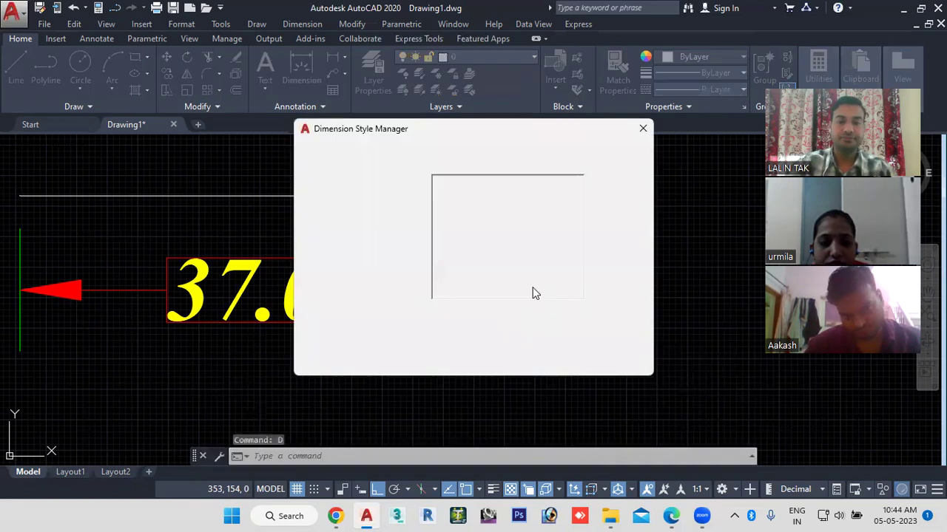
click(616, 225)
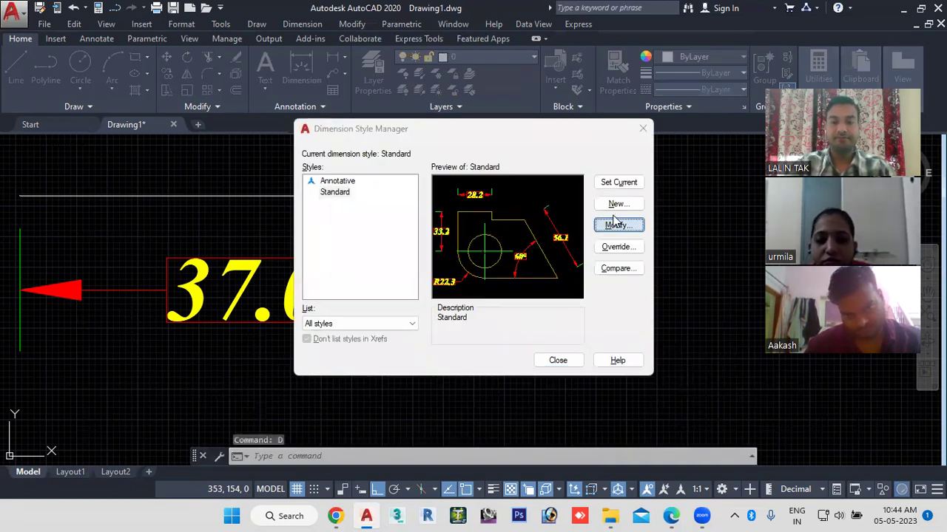
click(548, 263)
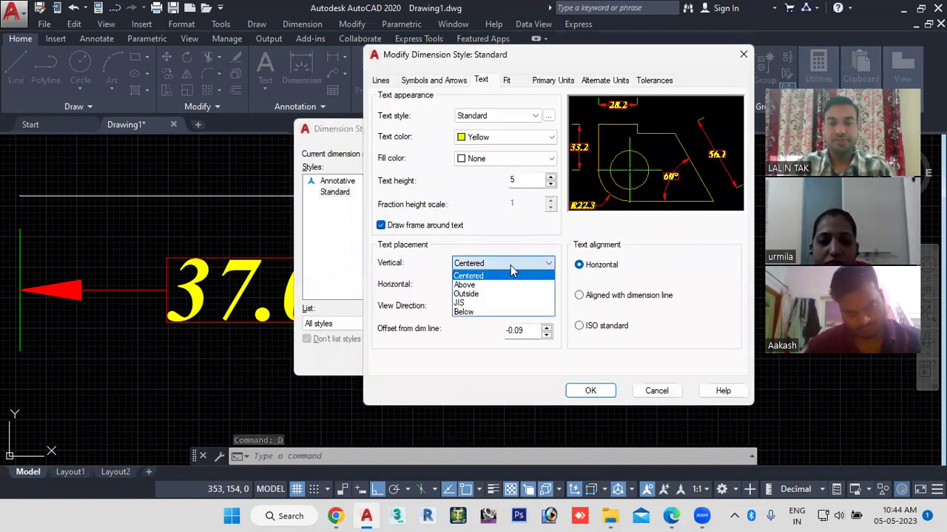
click(380, 229)
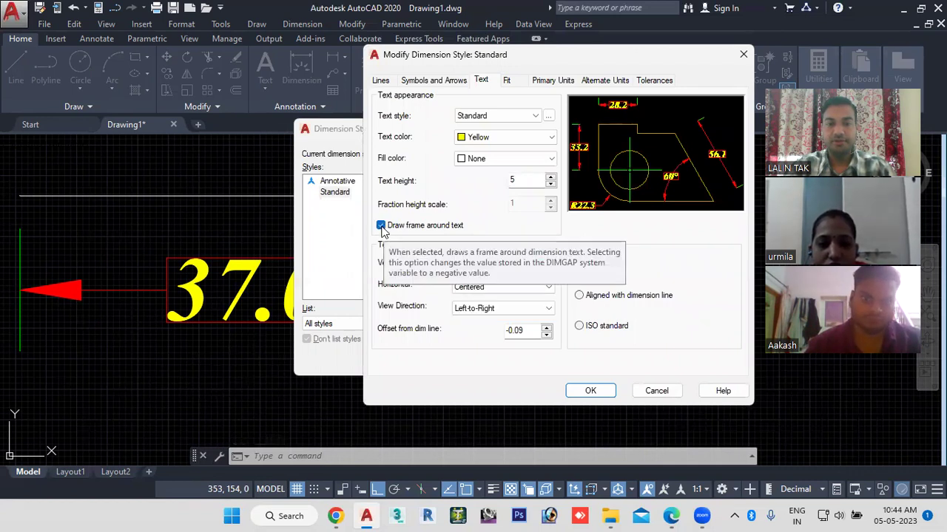
click(381, 228)
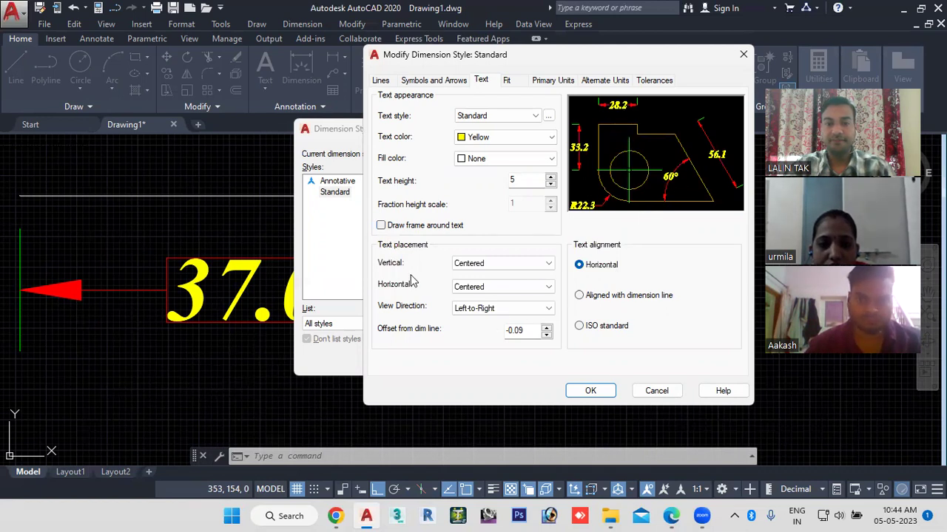
Try the Above, Below, Outside and JIS vertical text placements on the Standard style and return the placement to Centered
click(487, 265)
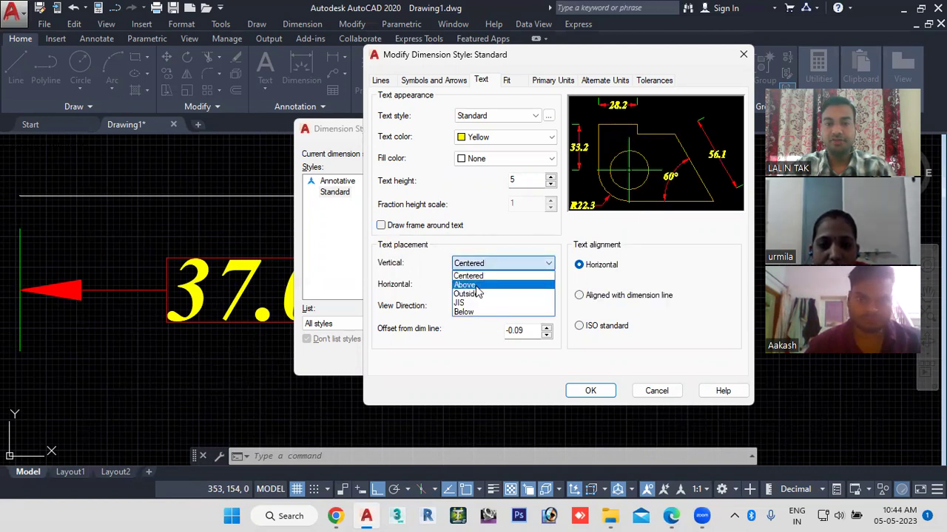
click(474, 286)
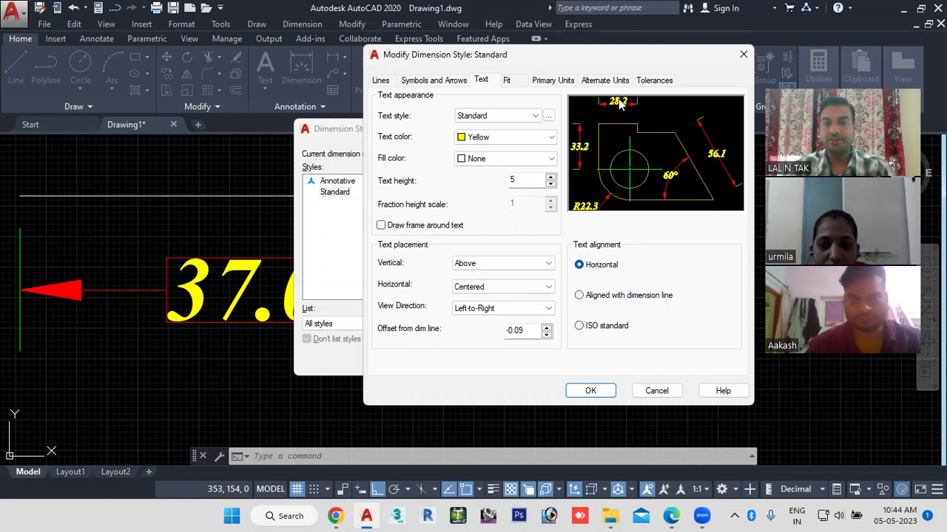
click(510, 265)
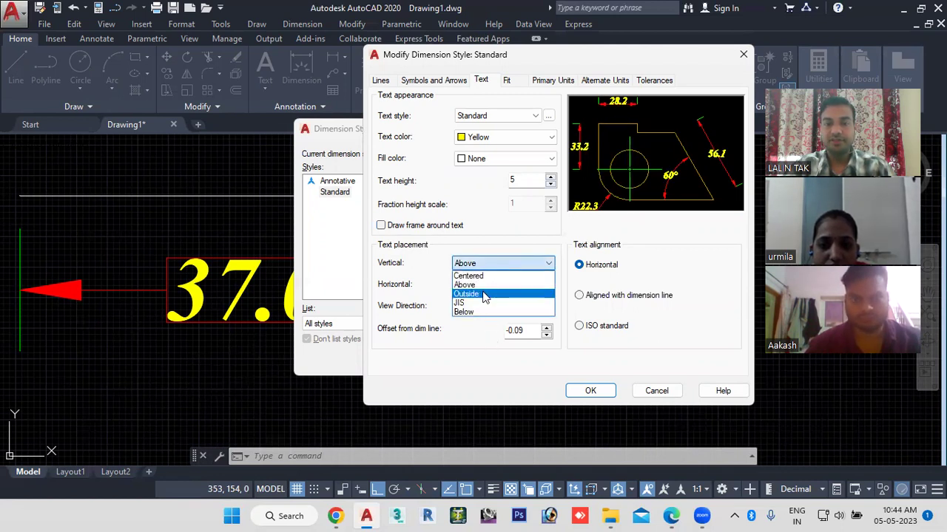
click(504, 312)
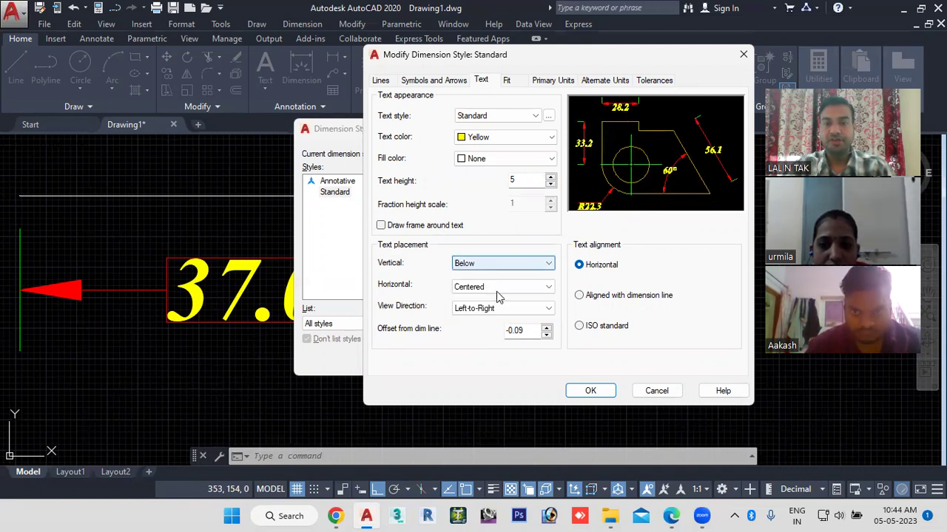
click(545, 266)
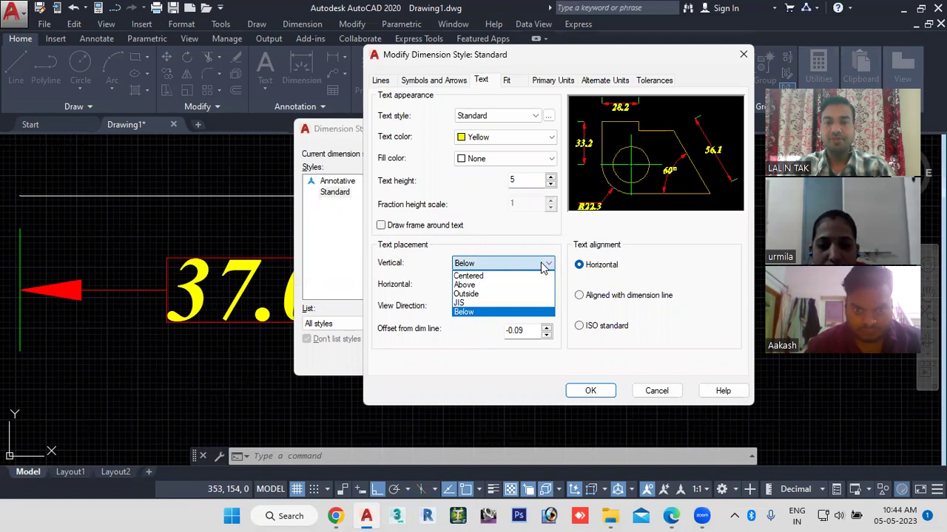
click(489, 293)
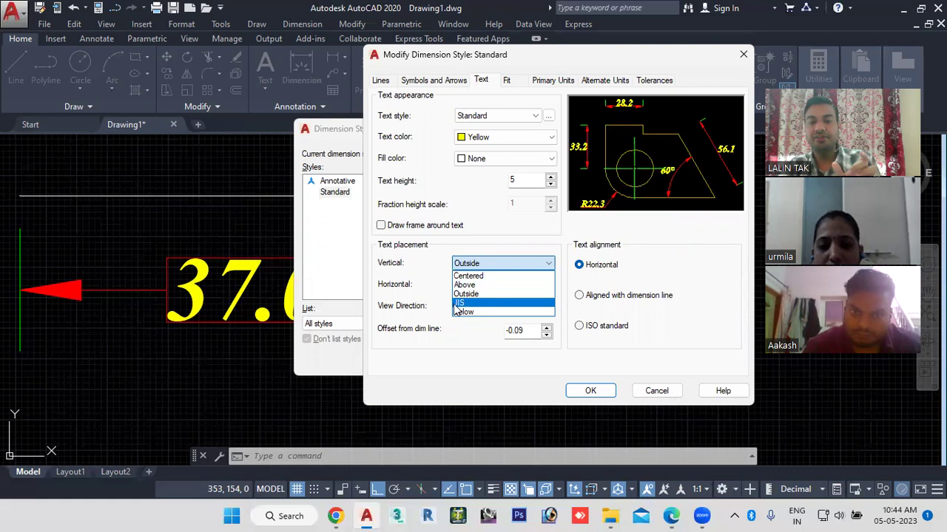
click(460, 303)
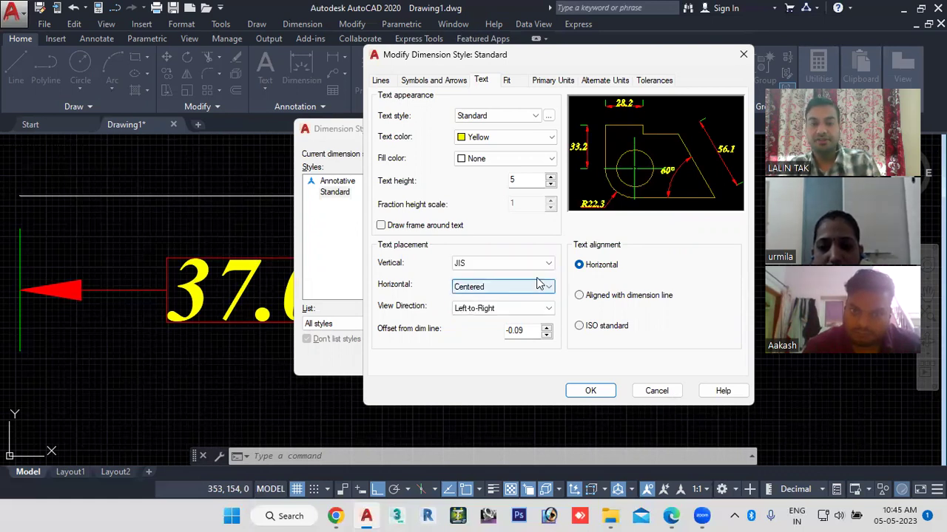
click(545, 265)
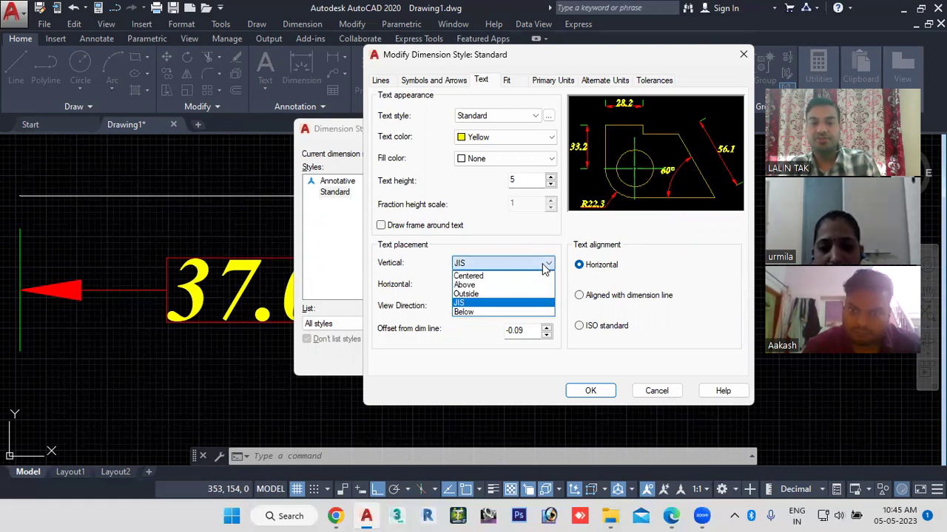
click(498, 276)
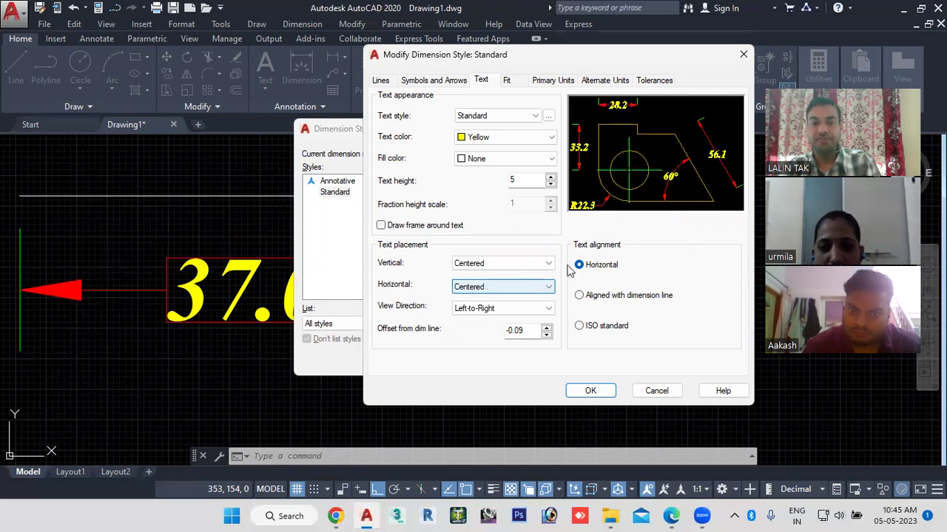
Try the At Ext Line 1 and 2 and Over Ext Line 1 and 2 horizontal text placements, and return the placement to Centered
click(513, 289)
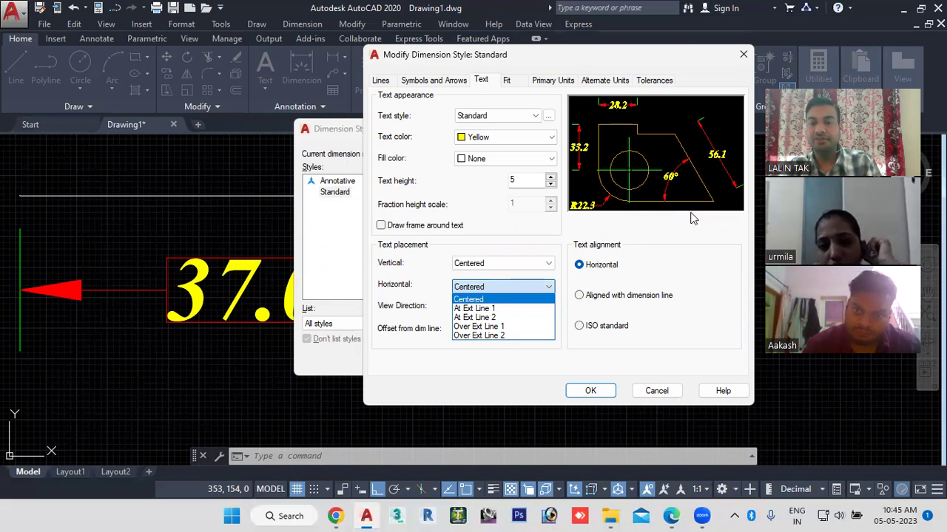
click(477, 308)
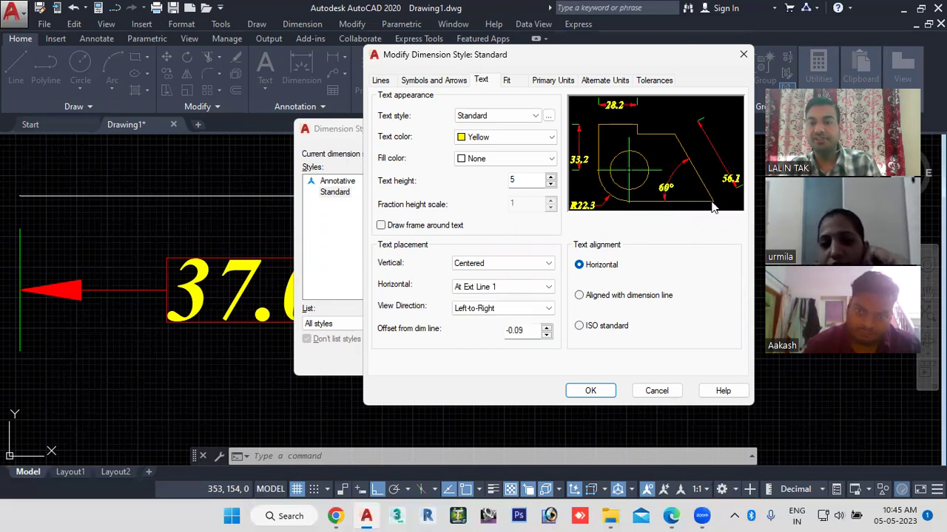
click(521, 287)
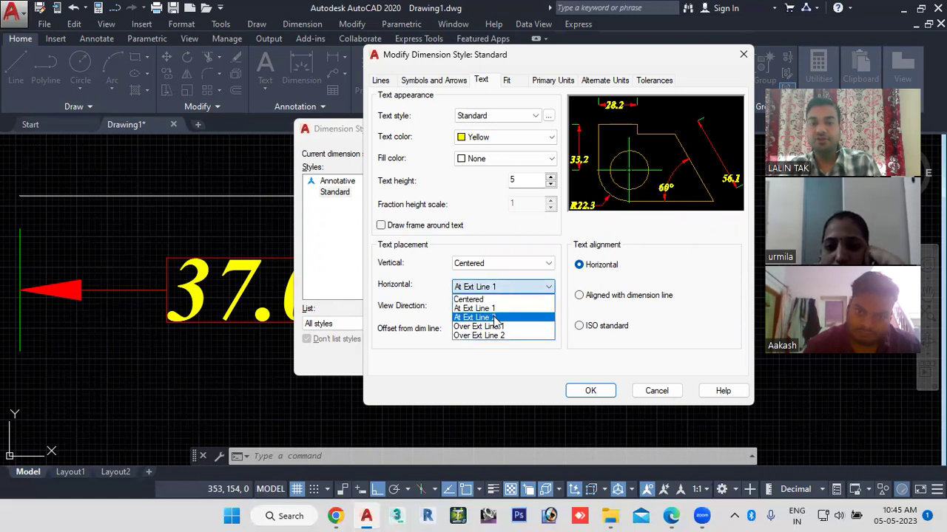
click(494, 317)
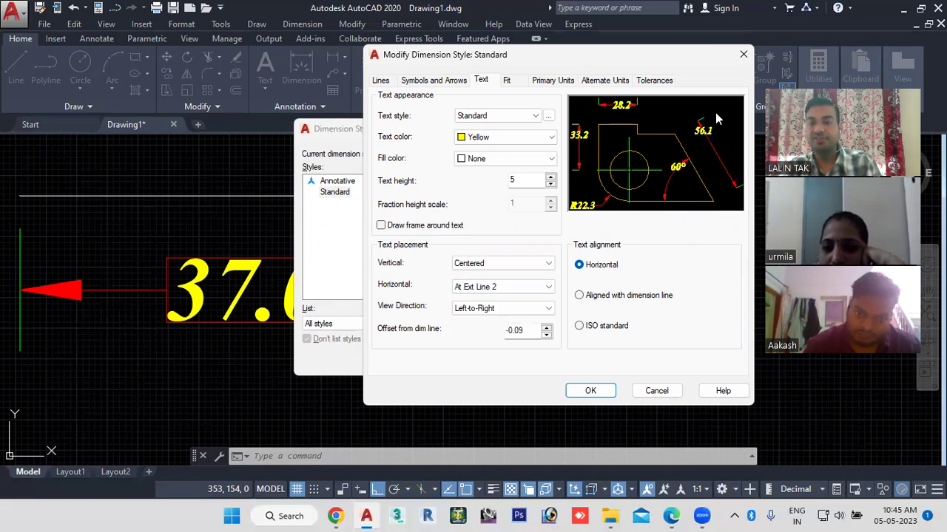
click(517, 287)
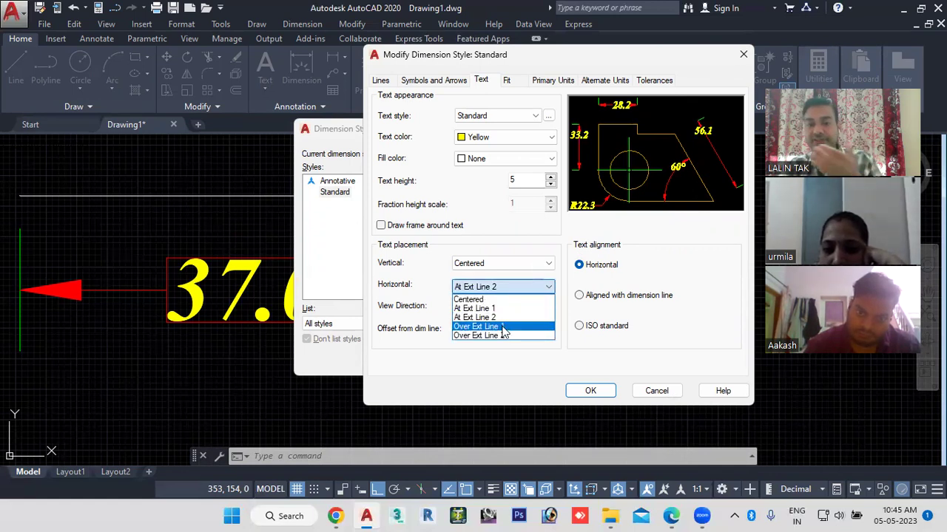
click(501, 327)
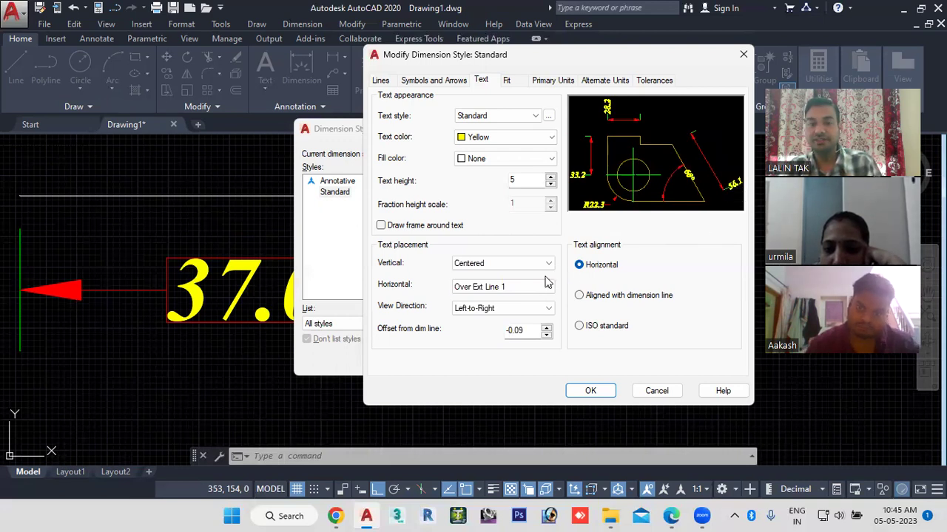
click(521, 288)
click(489, 335)
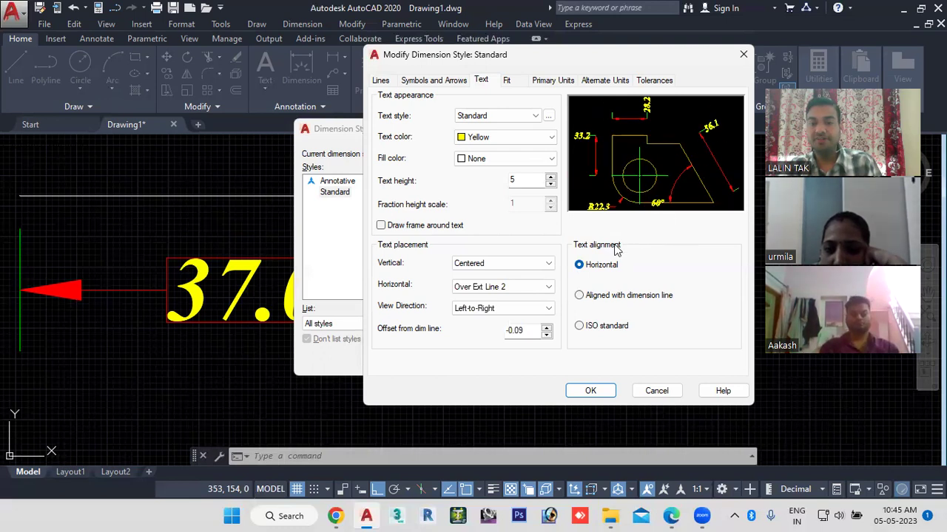
click(542, 287)
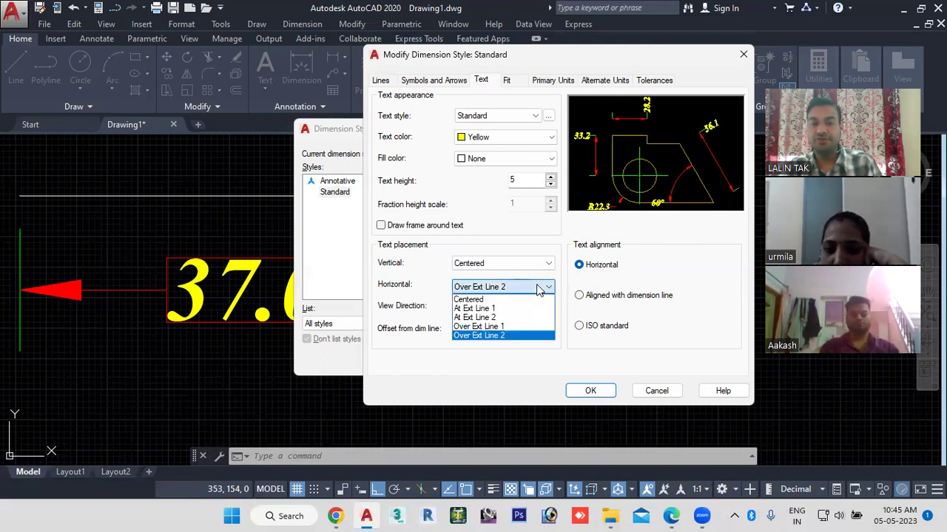
click(490, 298)
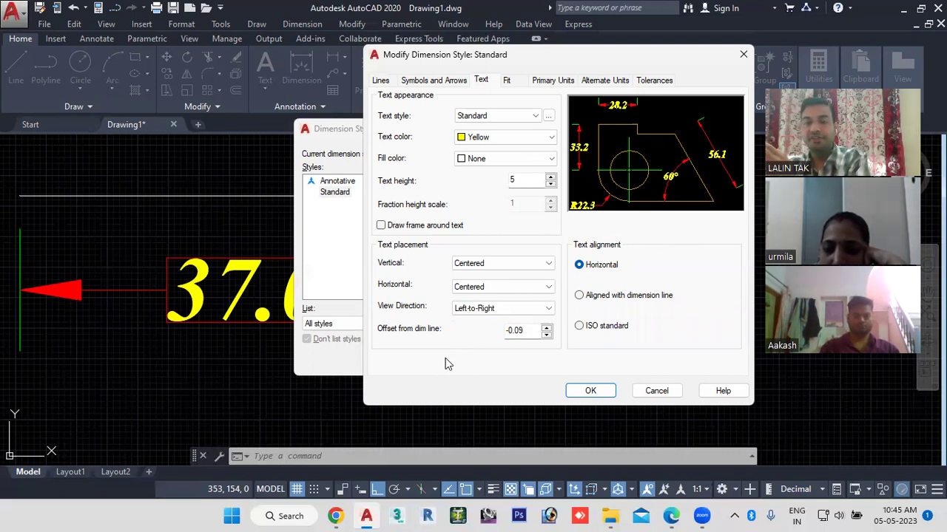
Try the Right-to-Left view direction for the Standard style's dimension text and return it to Left-to-Right
click(520, 314)
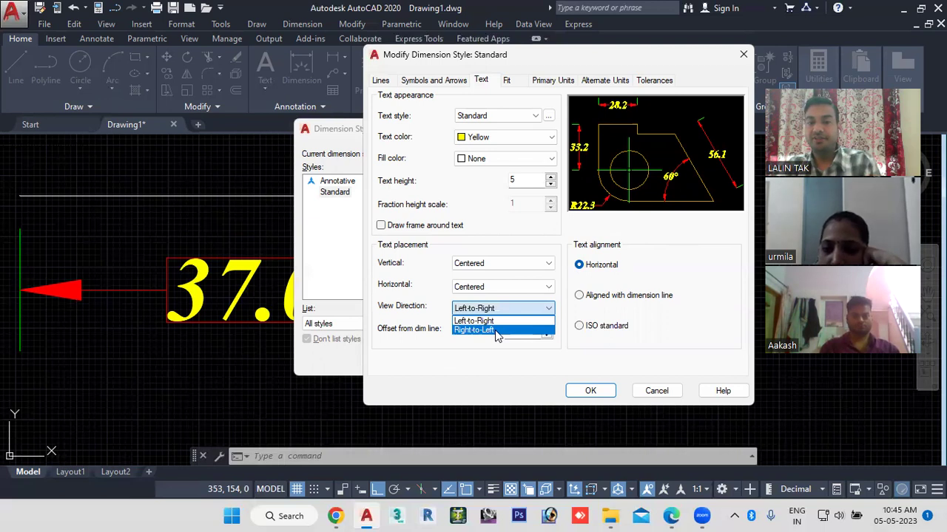
click(495, 330)
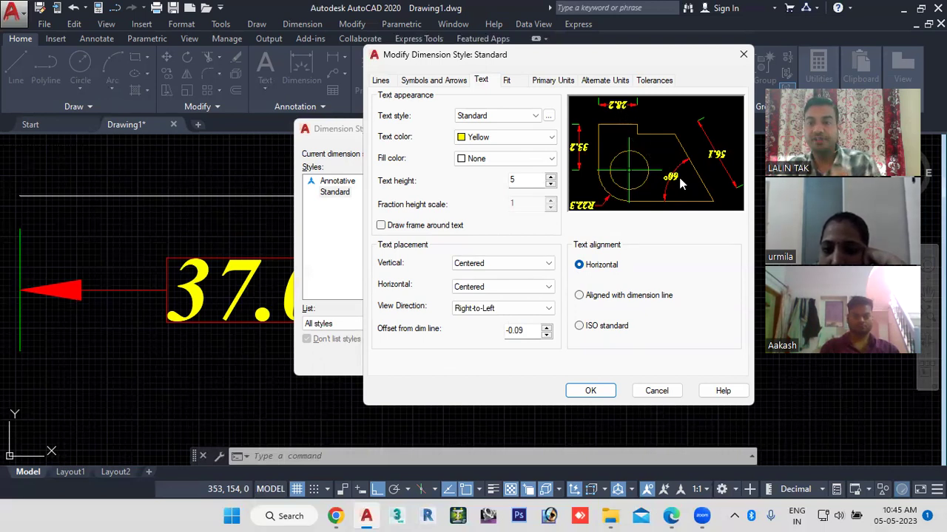
click(488, 308)
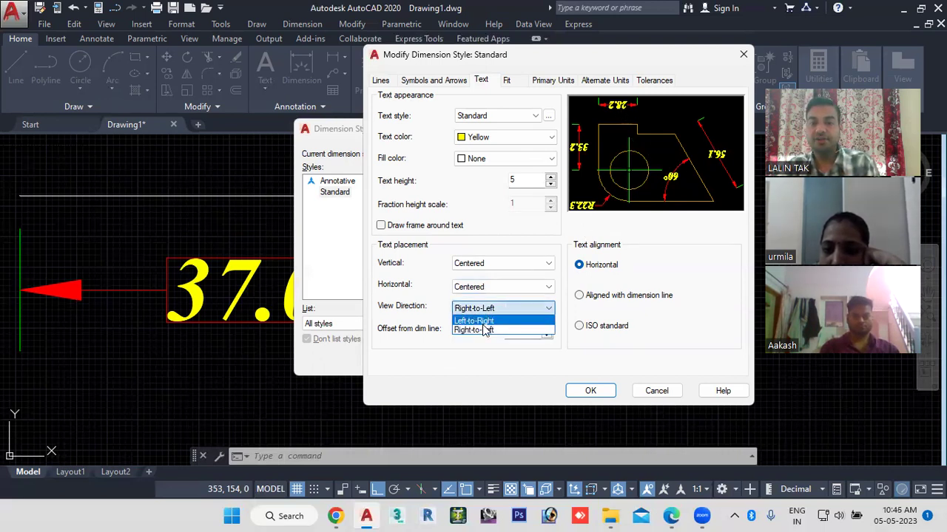
click(487, 321)
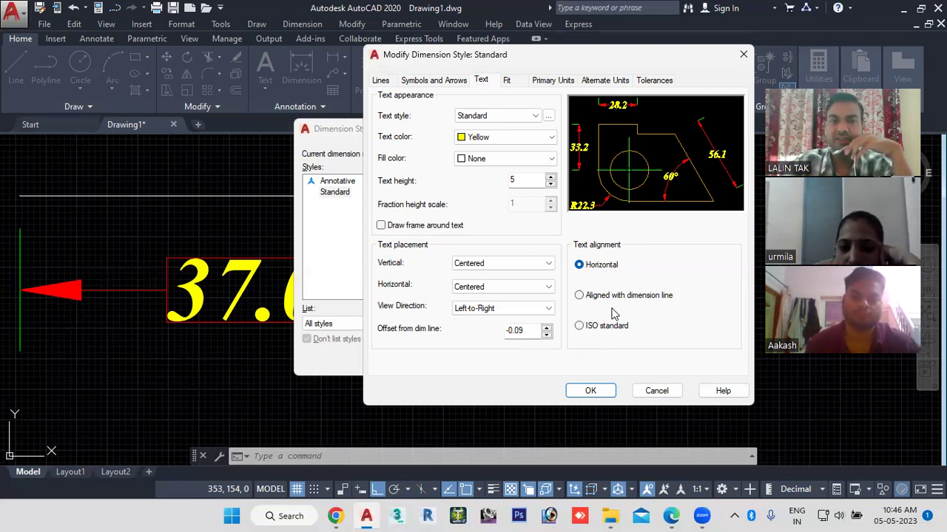
click(450, 79)
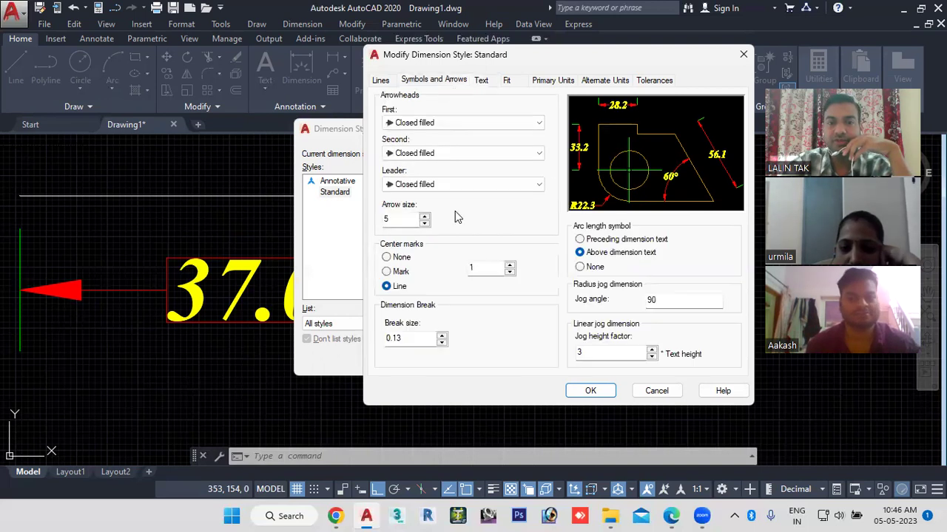
click(482, 80)
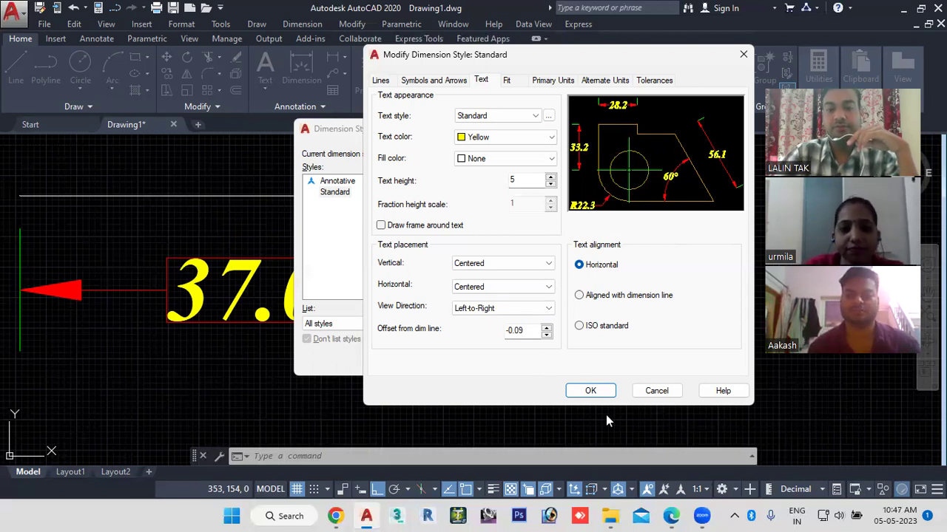
mouse_move(702, 516)
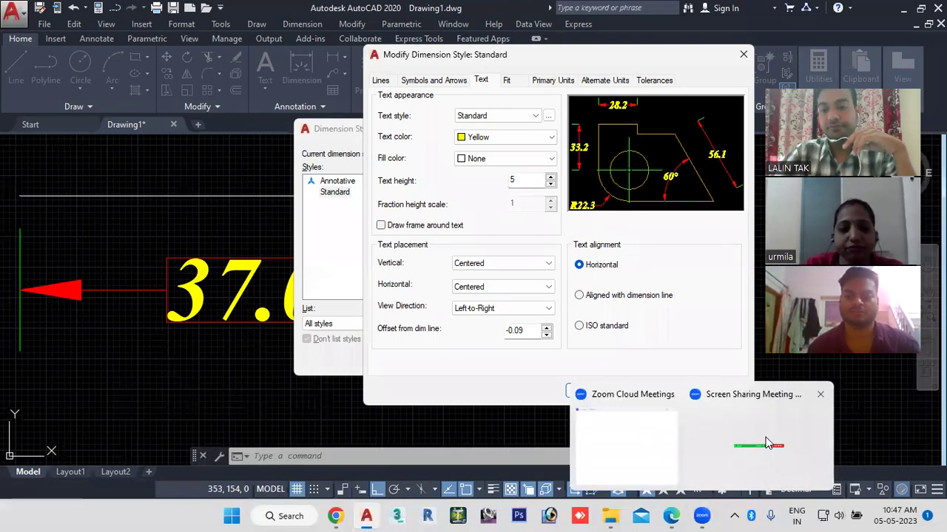